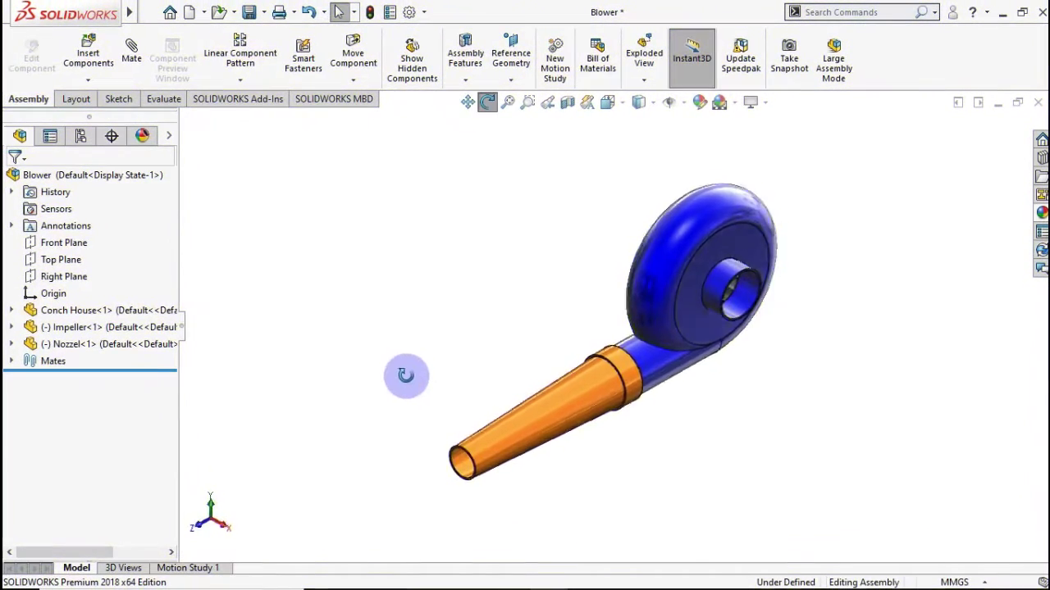
# - Orbit the Blower assembly to a side view of the housing and orange nozzle
pyautogui.moveTo(405, 375)
pyautogui.mouseDown()
pyautogui.moveTo(607, 268)
pyautogui.moveTo(668, 265)
pyautogui.moveTo(744, 268)
pyautogui.moveTo(827, 297)
pyautogui.moveTo(876, 383)
pyautogui.moveTo(815, 305)
pyautogui.mouseUp()
# - Make the Conch House transparent and view the impeller inside in isometric
pyautogui.press('Escape')
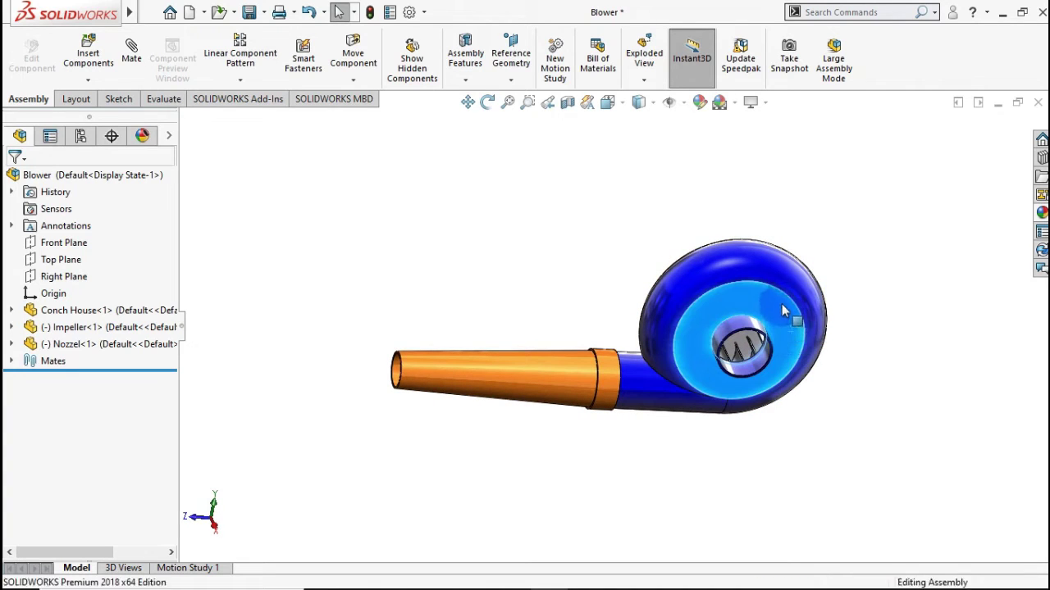
pyautogui.rightClick(788, 332)
pyautogui.click(919, 18)
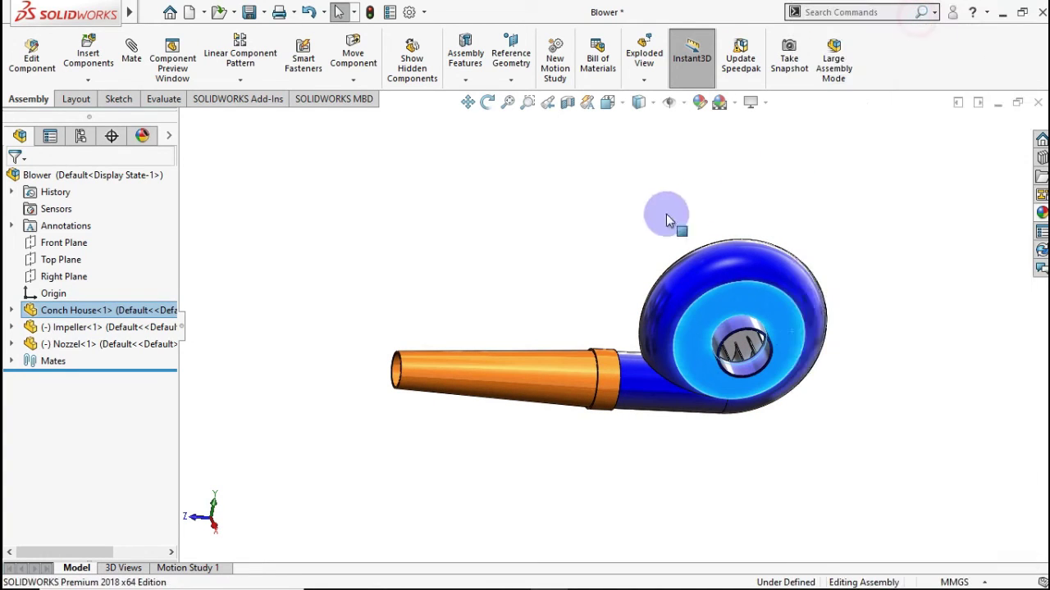
pyautogui.moveTo(667, 218)
pyautogui.mouseDown(button='middle')
pyautogui.moveTo(549, 251)
pyautogui.moveTo(707, 237)
pyautogui.moveTo(815, 254)
pyautogui.moveTo(903, 307)
pyautogui.moveTo(930, 352)
pyautogui.moveTo(926, 232)
pyautogui.moveTo(979, 213)
pyautogui.moveTo(986, 241)
pyautogui.moveTo(940, 254)
pyautogui.moveTo(754, 244)
pyautogui.moveTo(565, 272)
pyautogui.moveTo(511, 312)
pyautogui.mouseUp(button='middle')
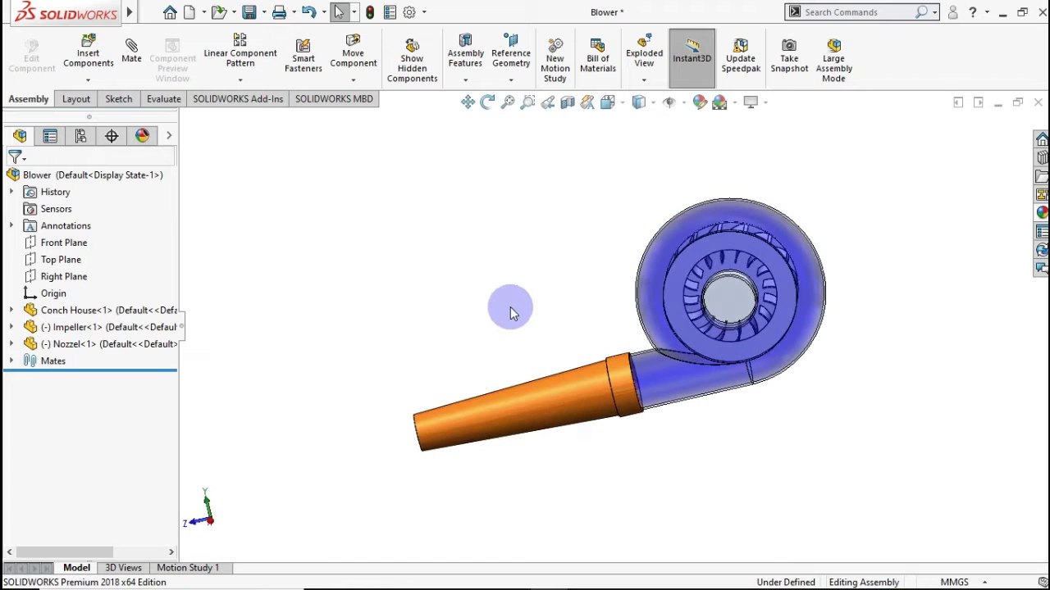
pyautogui.hotkey('ctrl', '7')
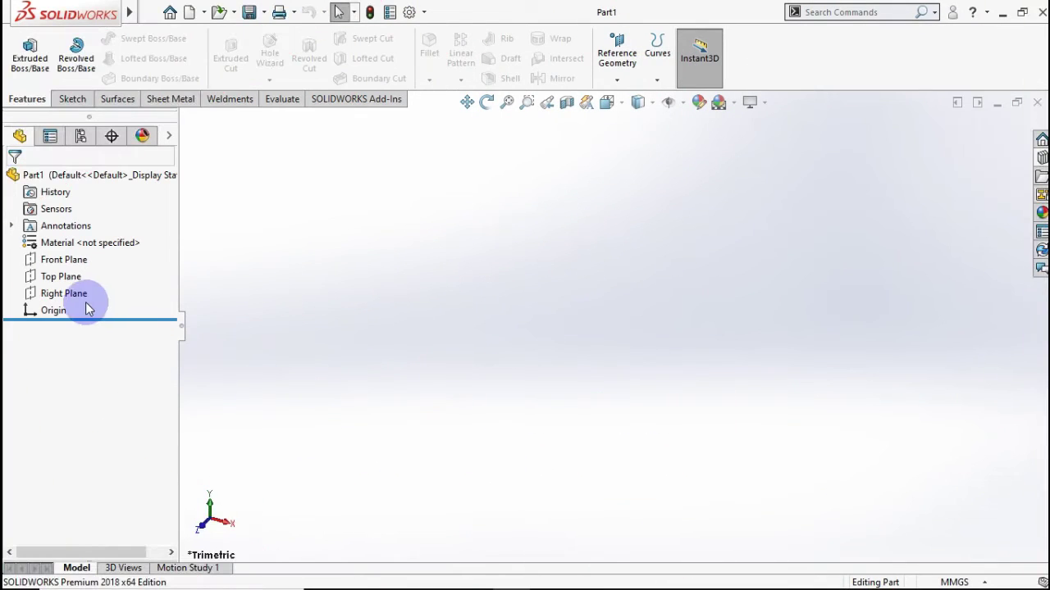
# - Start a sketch on the Front Plane and draw a circle above the origin
pyautogui.click(66, 261)
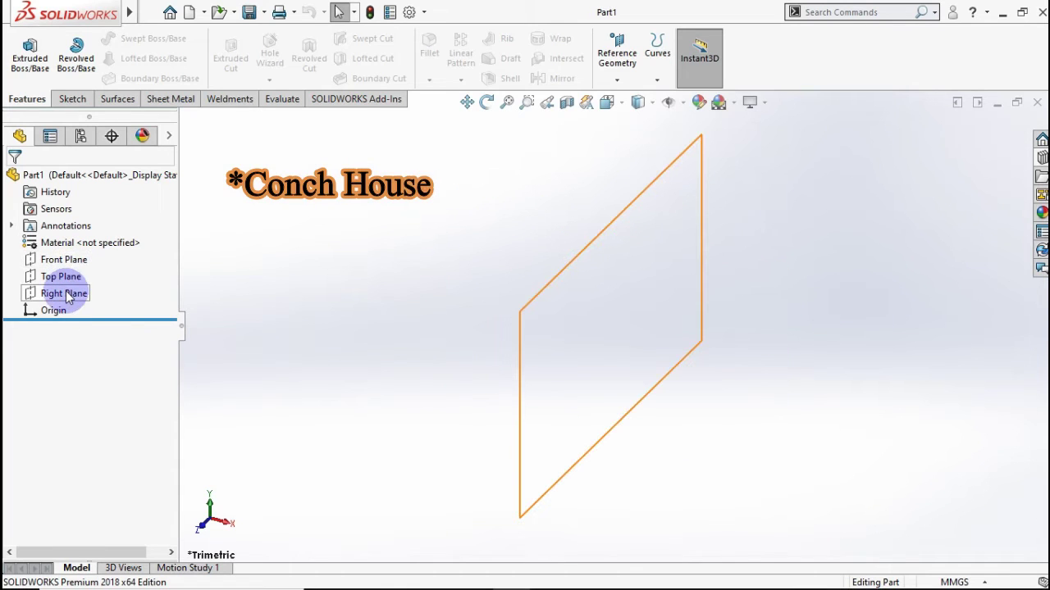
pyautogui.click(64, 261)
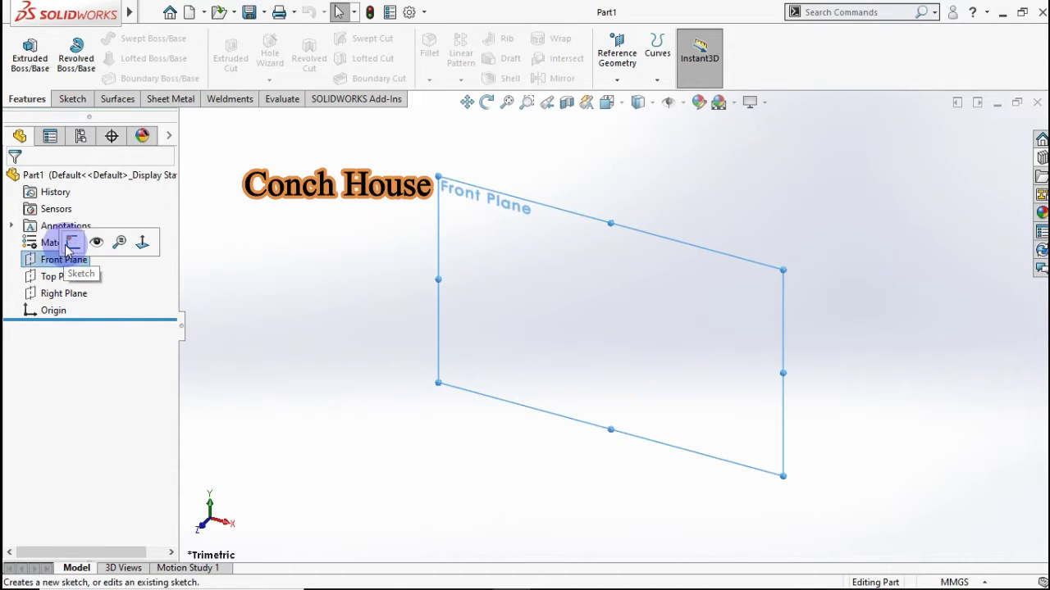
pyautogui.click(71, 243)
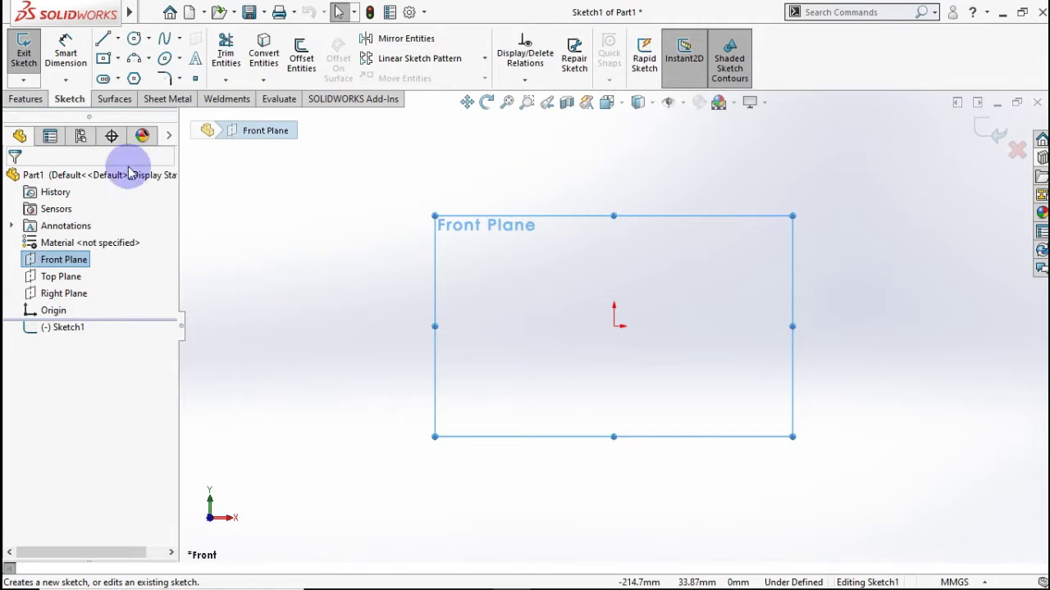
pyautogui.click(131, 41)
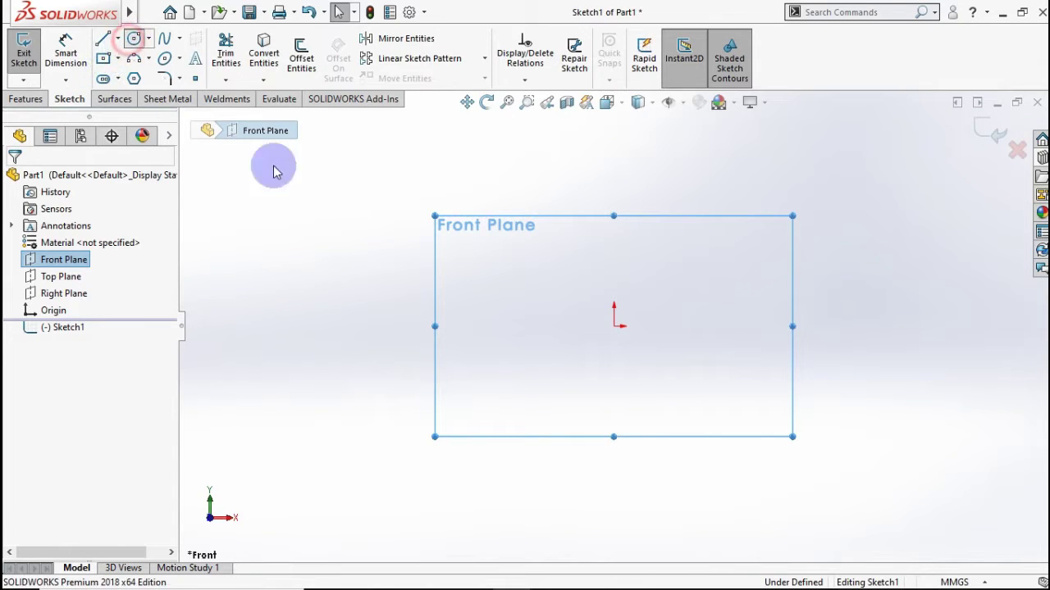
pyautogui.click(613, 173)
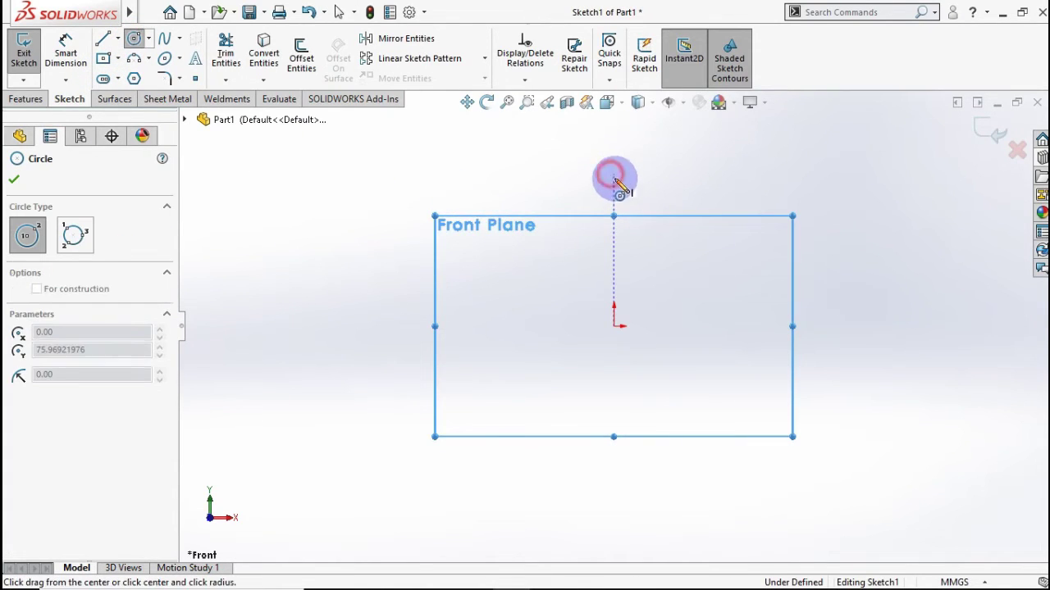
pyautogui.click(679, 222)
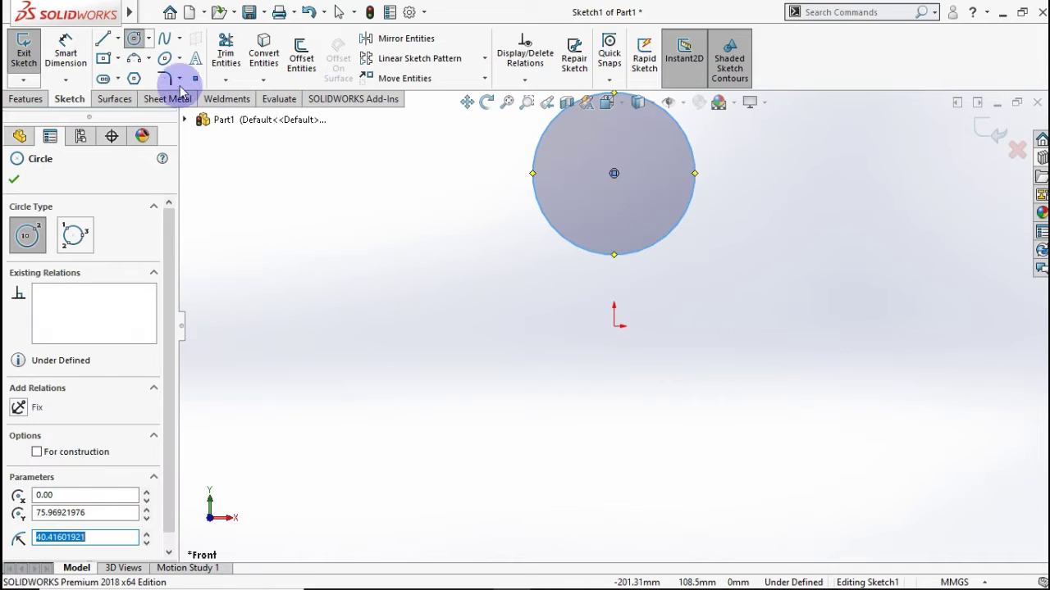
# - Draw a vertical centerline from the origin to the circle's centre and pick it for dimensioning
pyautogui.click(118, 39)
pyautogui.click(140, 77)
pyautogui.click(616, 326)
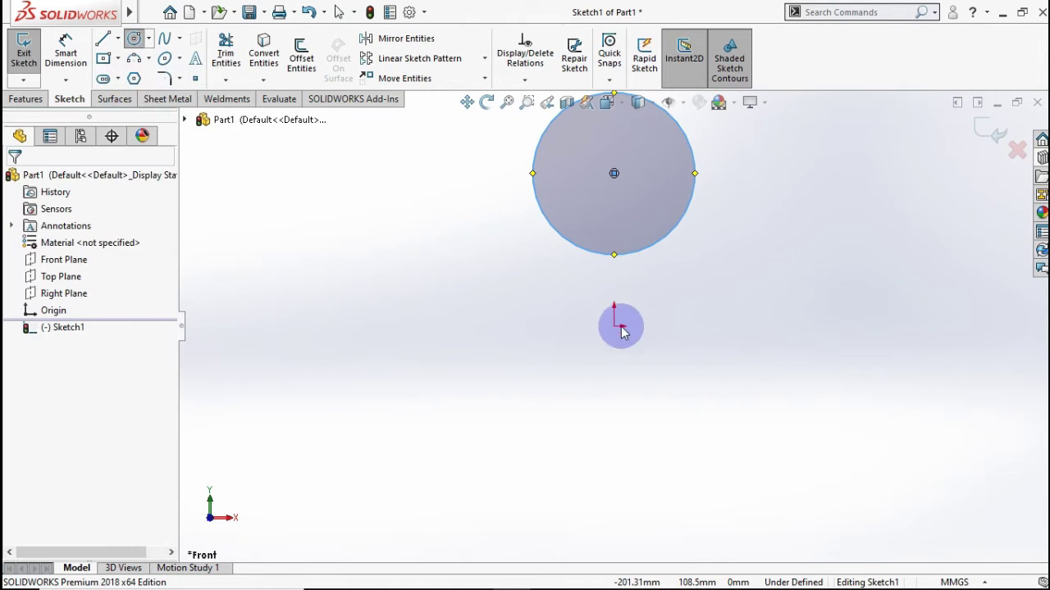
pyautogui.doubleClick(613, 173)
pyautogui.click(66, 47)
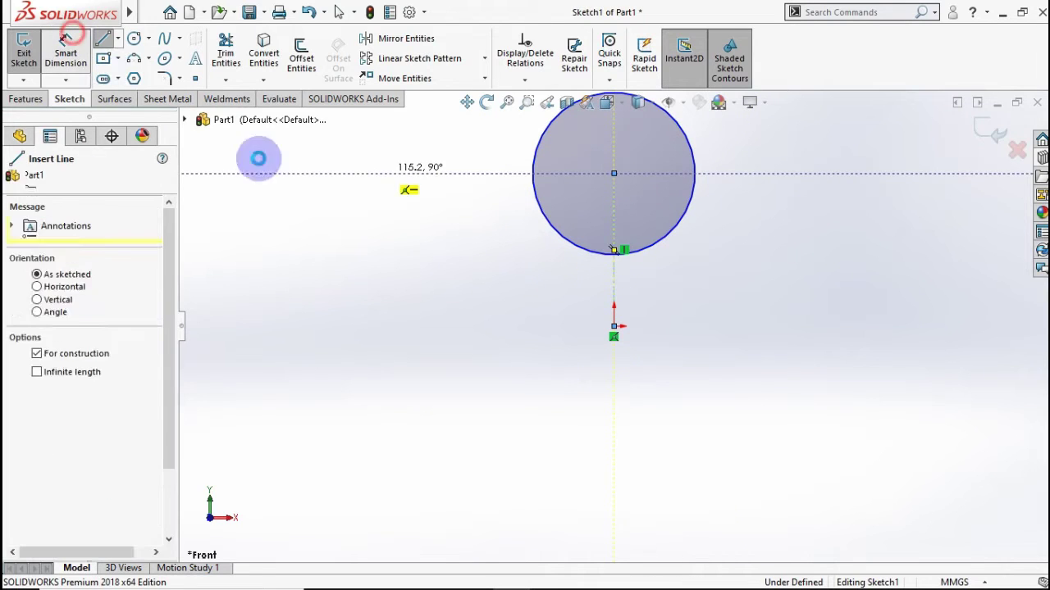
pyautogui.click(617, 273)
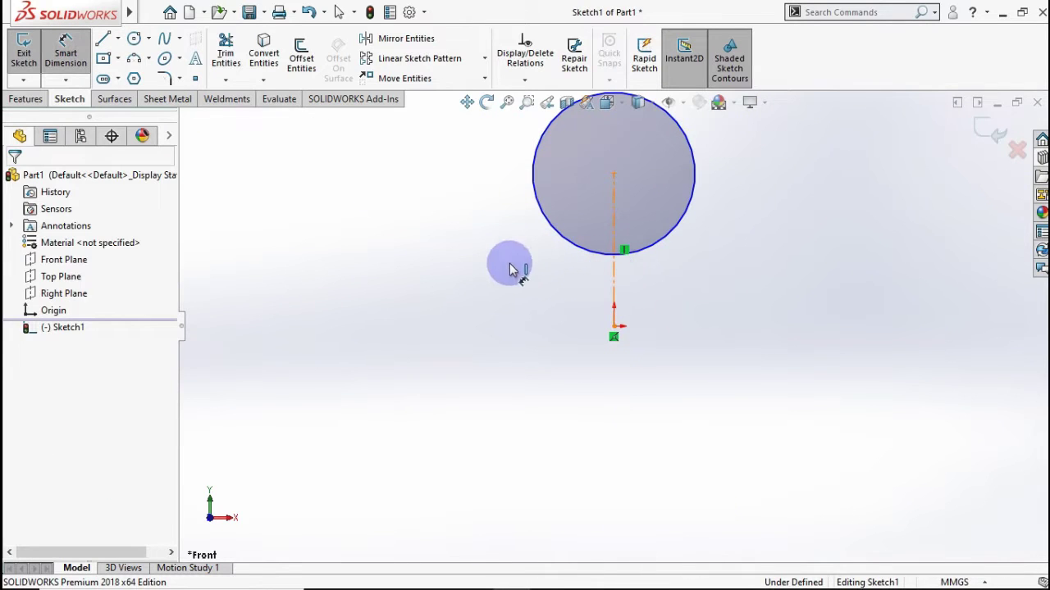
# - Dimension the centerline to 100 mm and the circle diameter to 85 mm
pyautogui.click(404, 254)
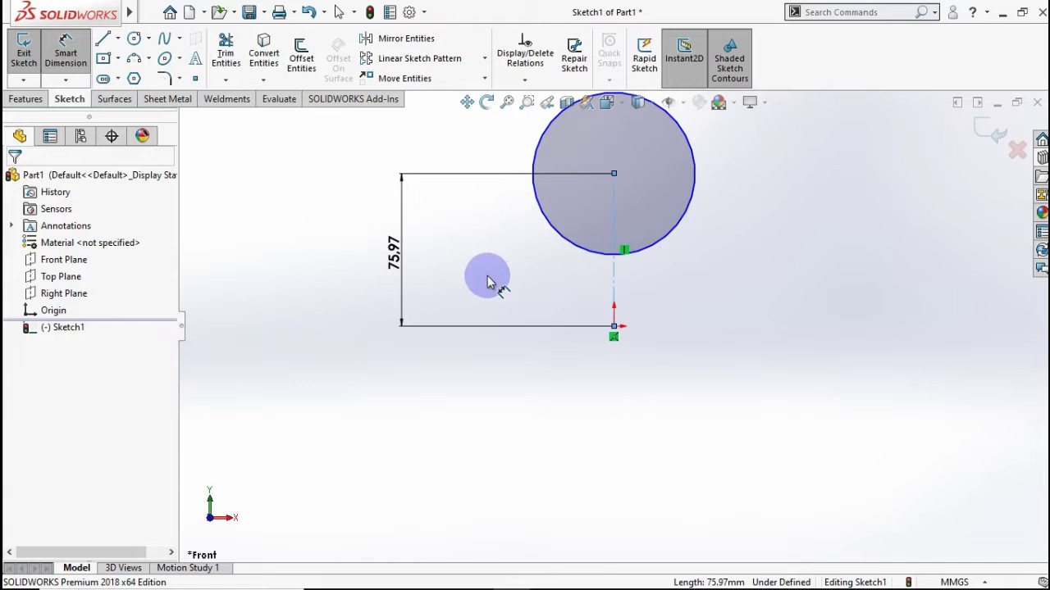
pyautogui.click(487, 281)
pyautogui.write('100')
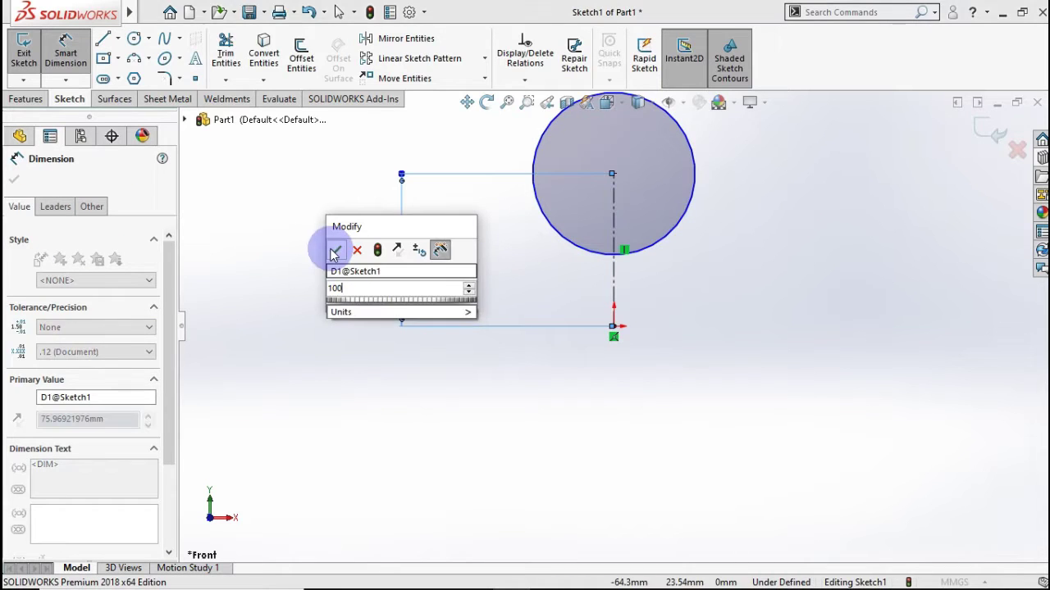
pyautogui.click(334, 252)
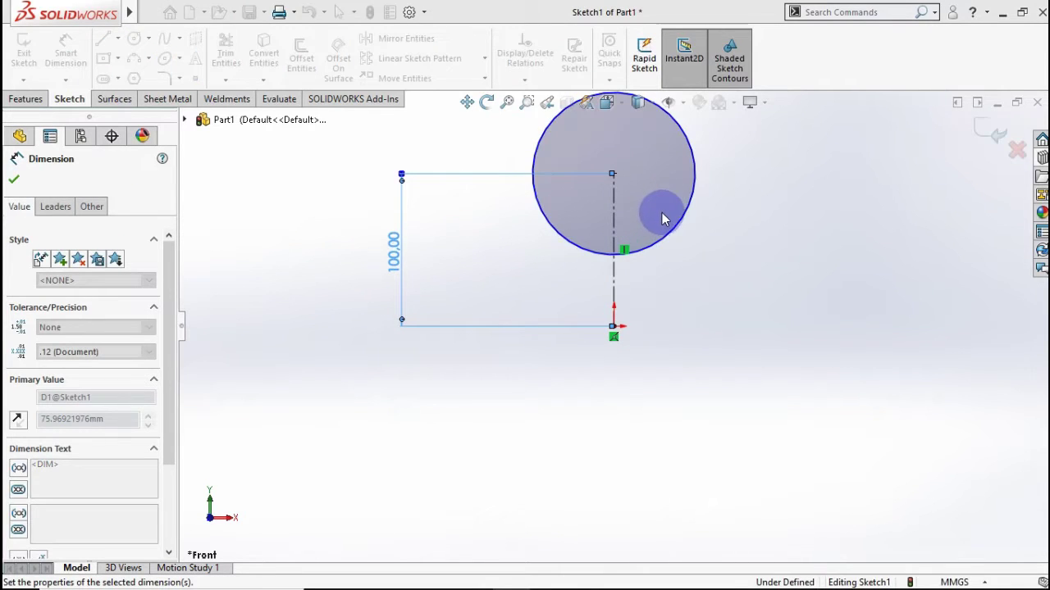
pyautogui.click(679, 227)
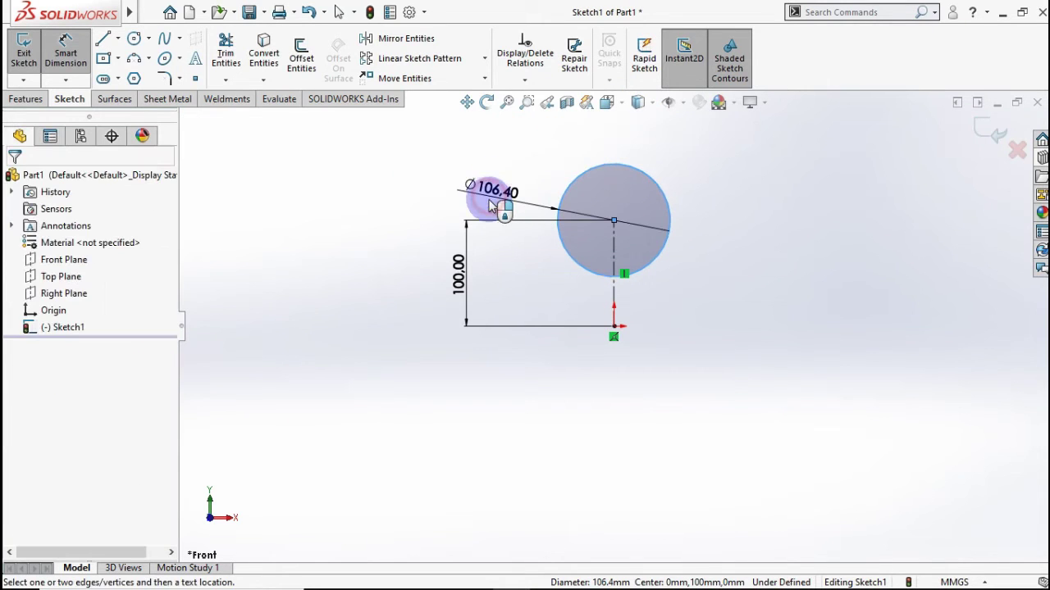
pyautogui.click(495, 217)
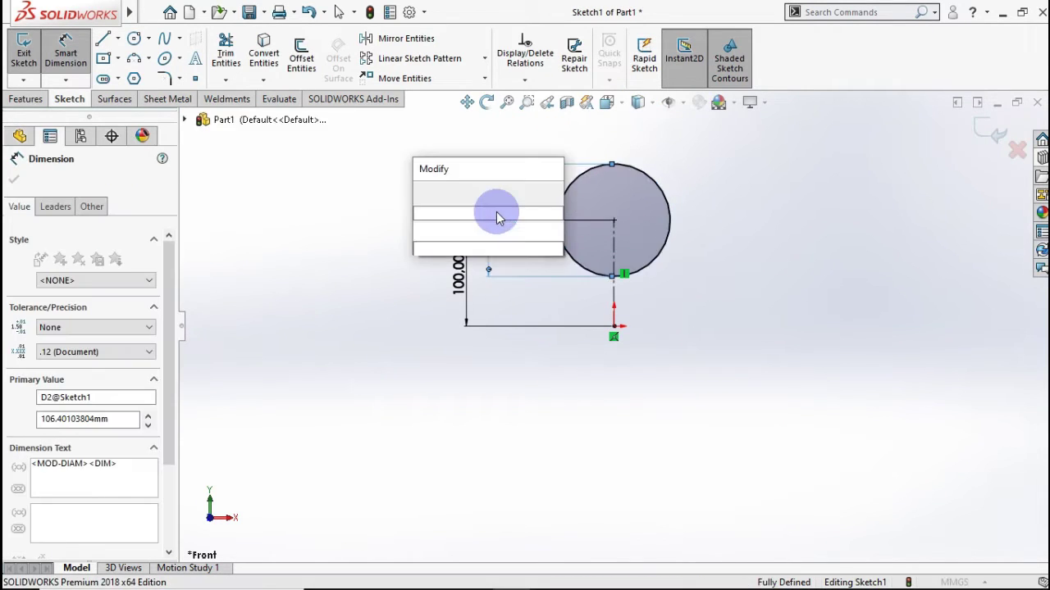
pyautogui.write('85')
pyautogui.click(444, 192)
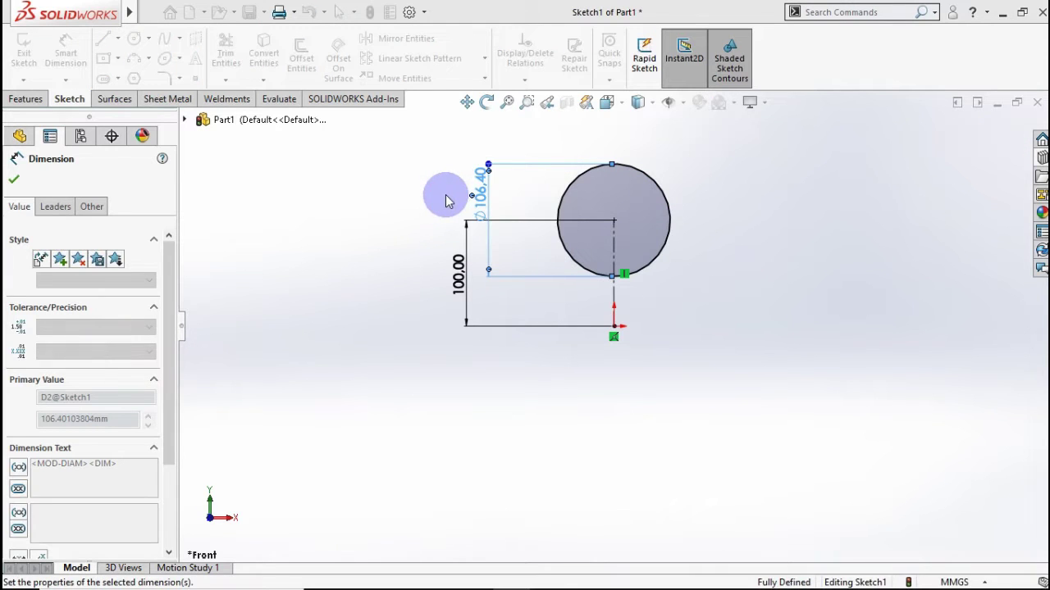
pyautogui.scroll(-3, 633, 225)
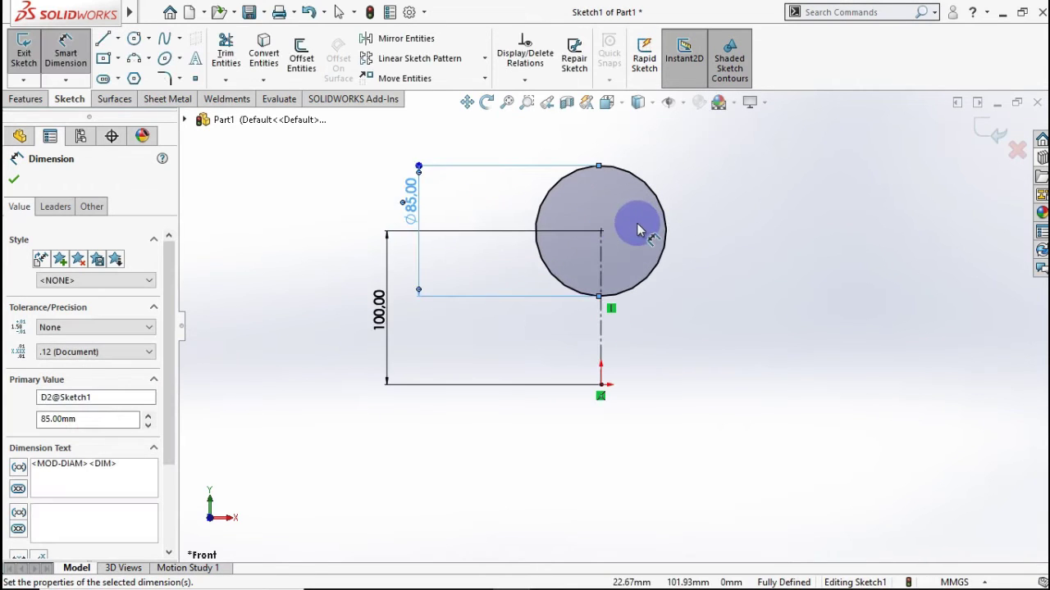
# - Draw a left vertical line, a base line at the origin's level, and a right line to the circle
pyautogui.click(104, 41)
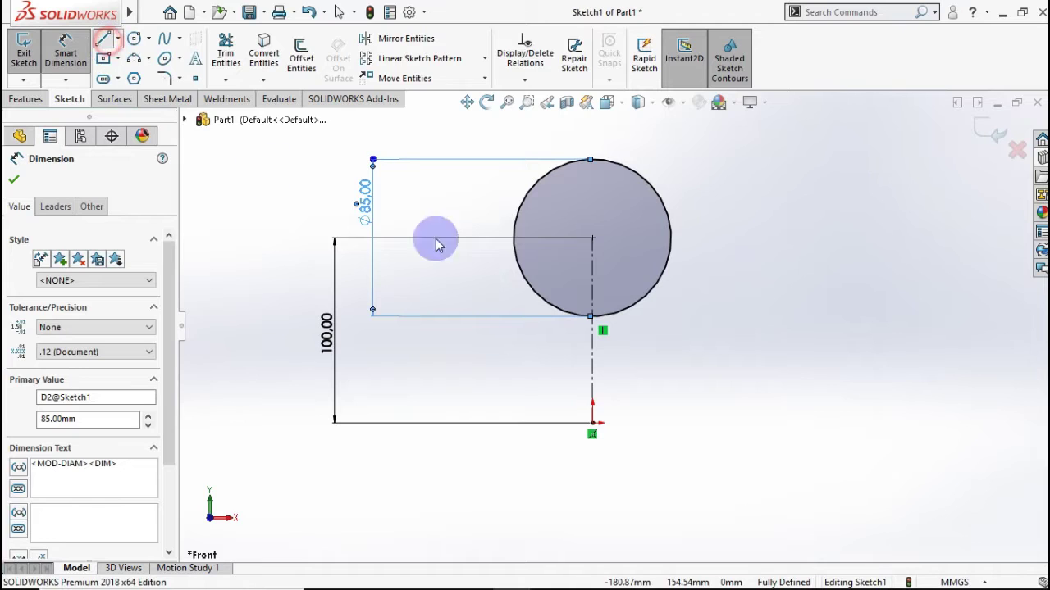
pyautogui.click(514, 239)
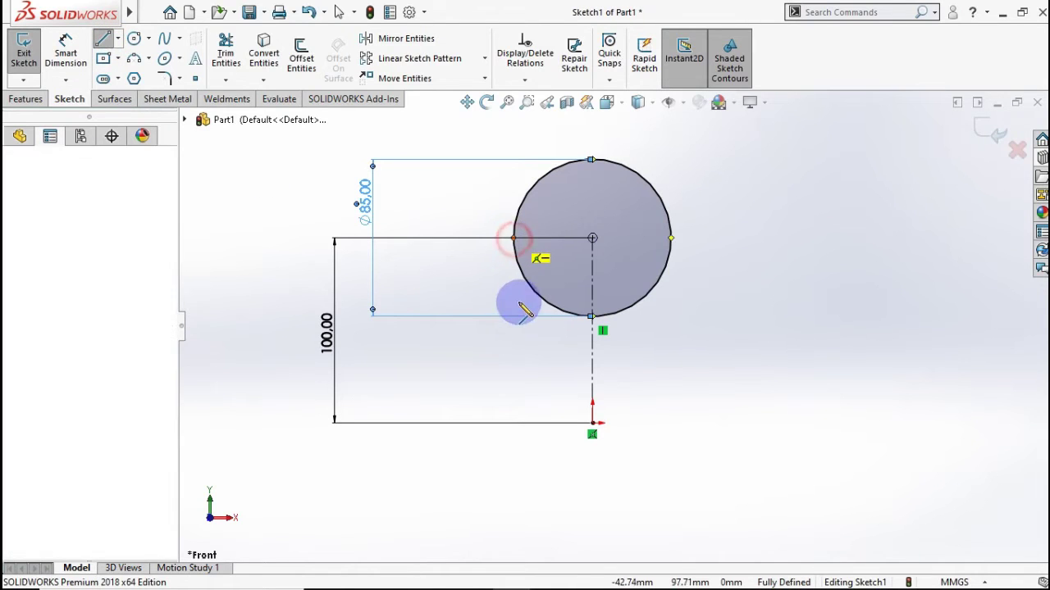
pyautogui.click(512, 423)
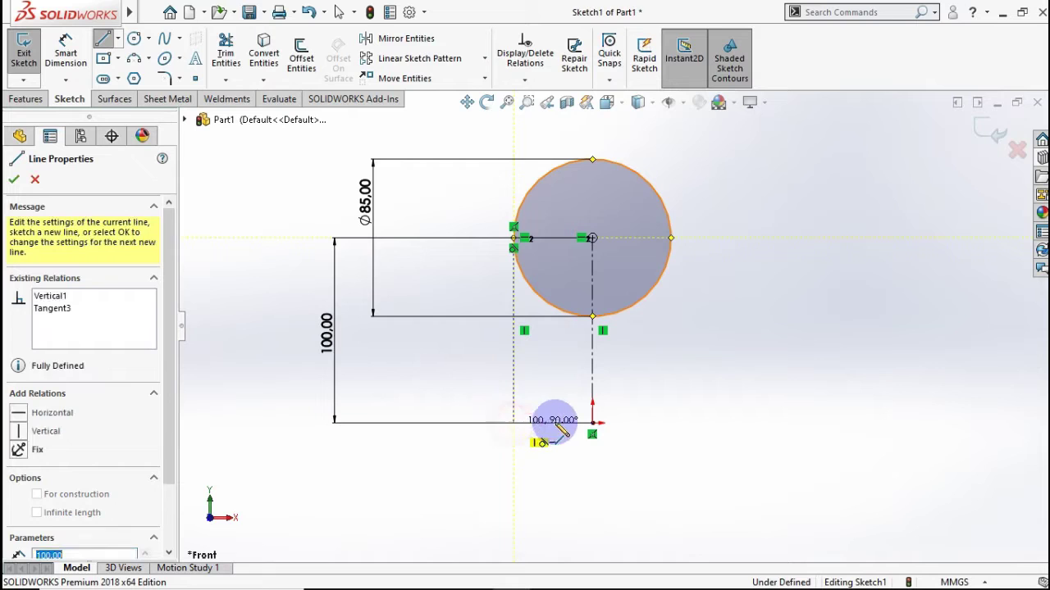
pyautogui.click(682, 423)
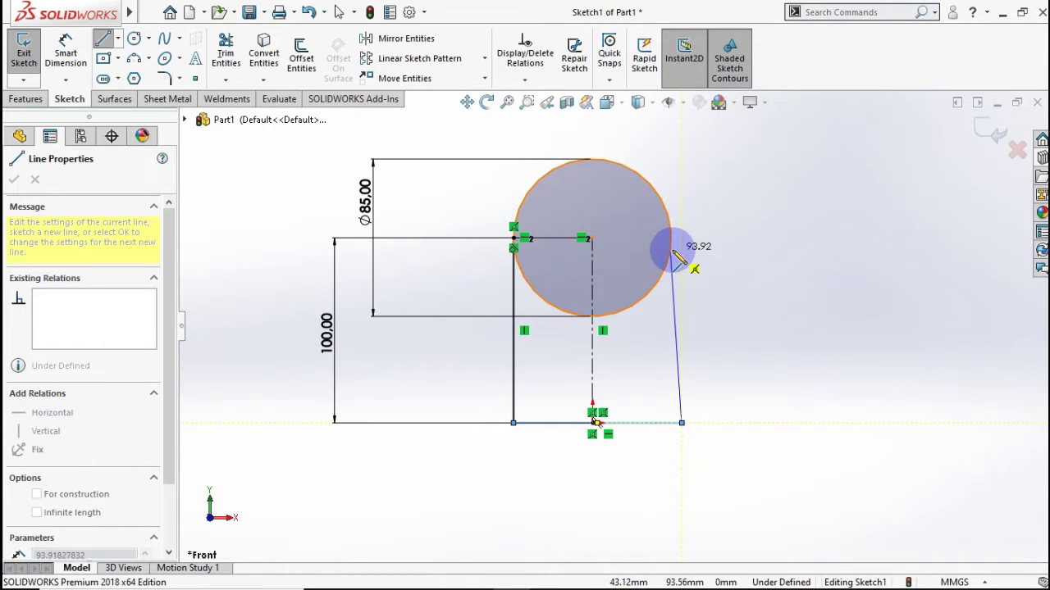
pyautogui.doubleClick(672, 249)
pyautogui.press('Escape')
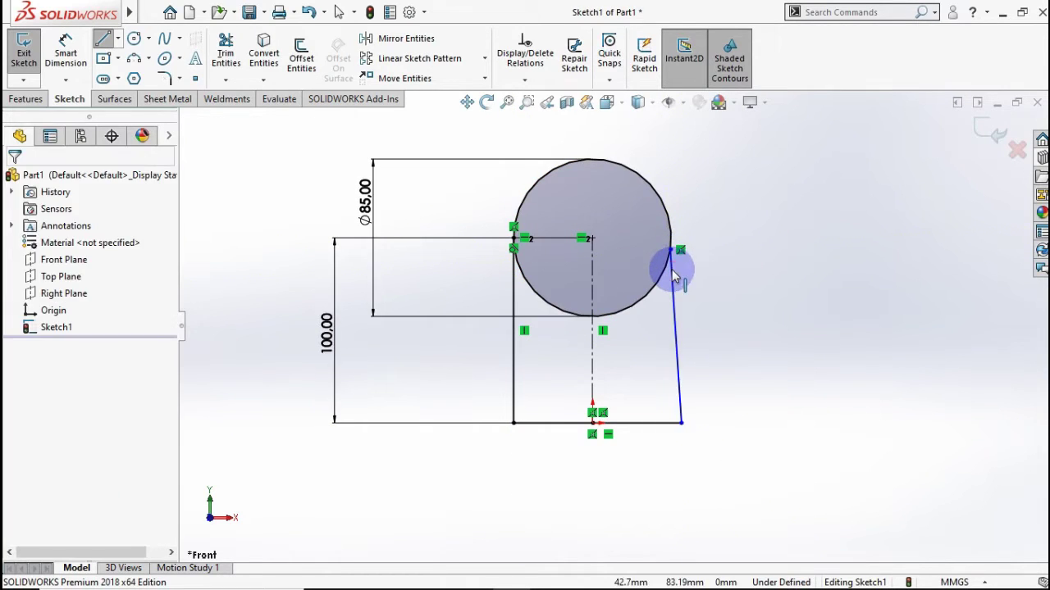
# - Make the right-hand line tangent to the circle and vertical
pyautogui.click(670, 277)
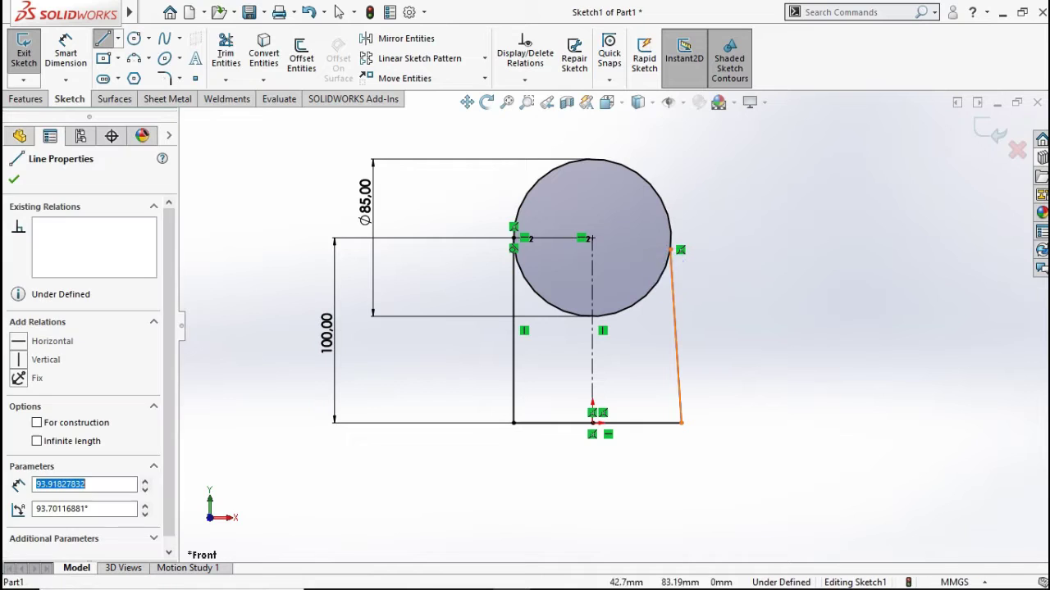
pyautogui.keyDown('ctrl'); pyautogui.click(518, 313); pyautogui.keyUp('ctrl')
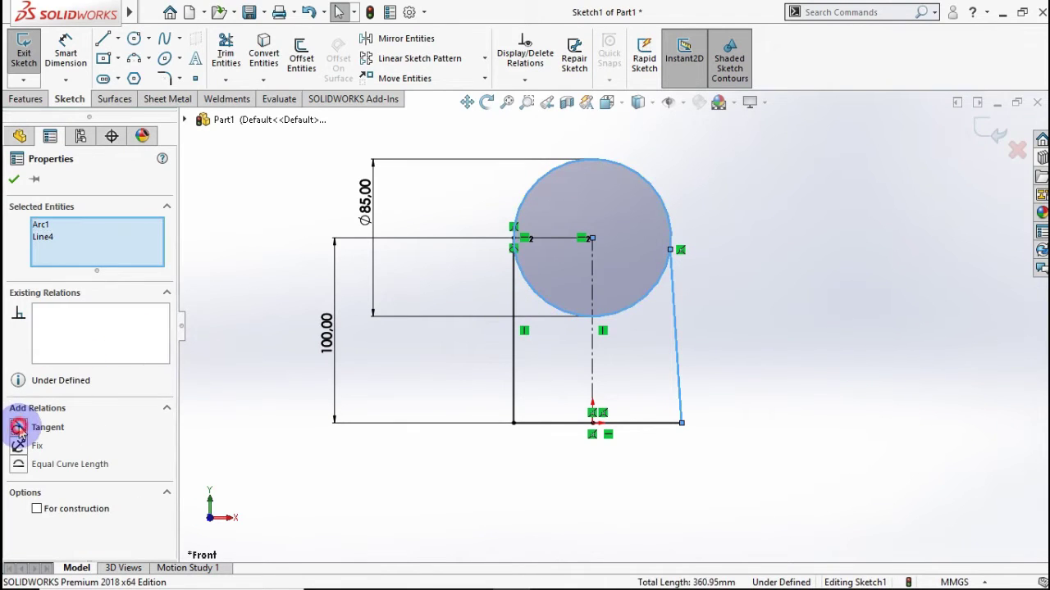
pyautogui.click(18, 428)
pyautogui.click(17, 181)
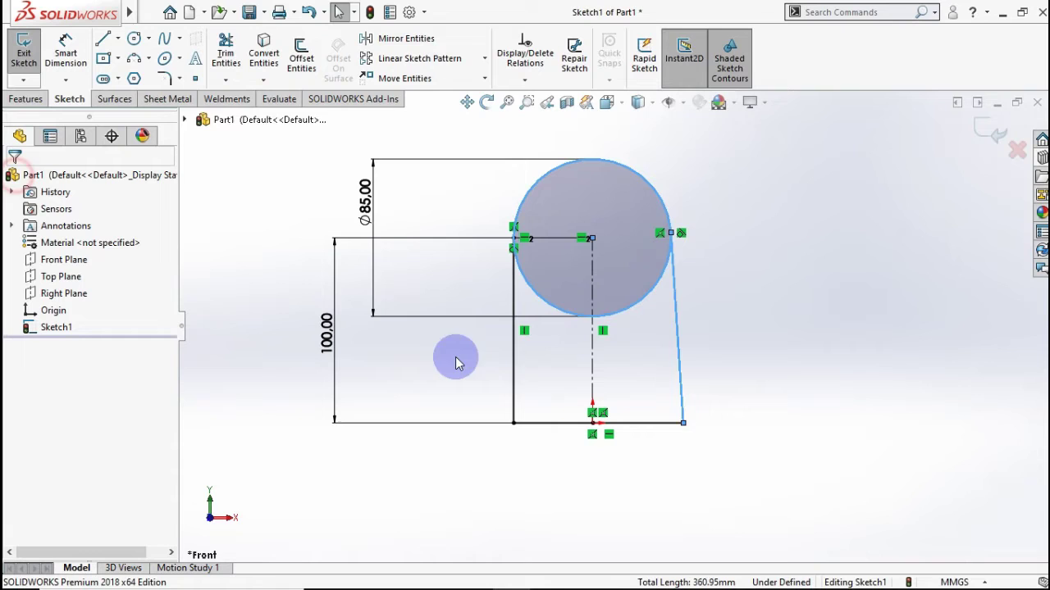
pyautogui.click(680, 342)
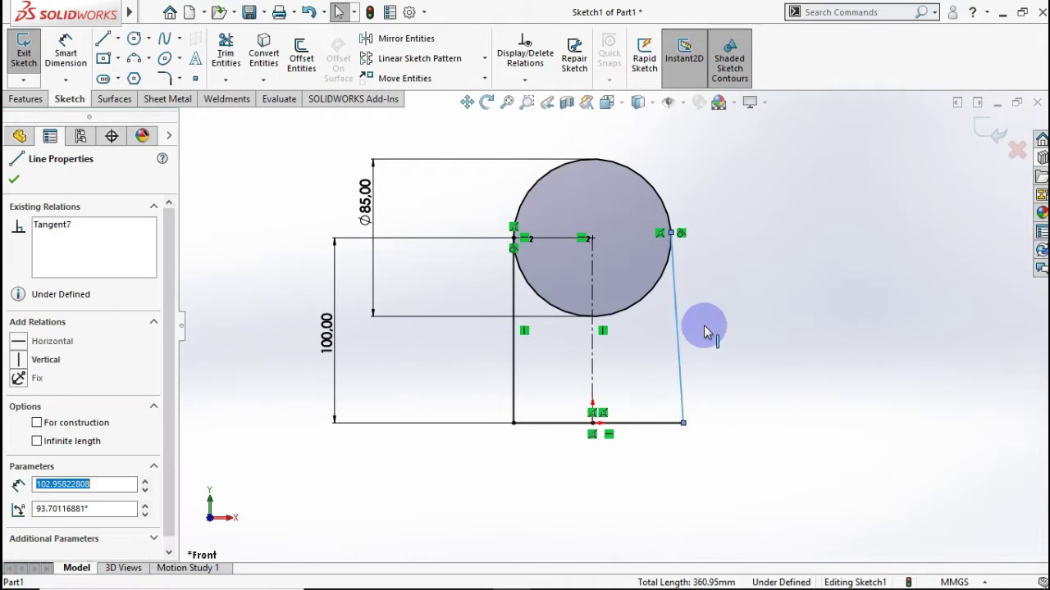
pyautogui.rightClick(679, 254)
pyautogui.click(719, 235)
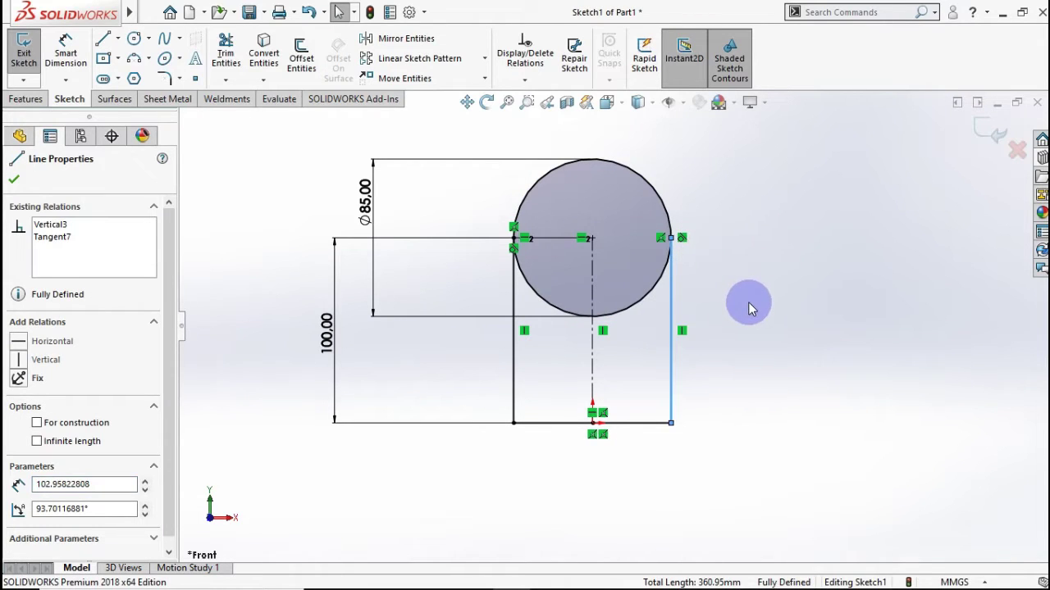
pyautogui.click(748, 308)
# - Power-trim the circle's lower arc inside the profile
pyautogui.click(226, 79)
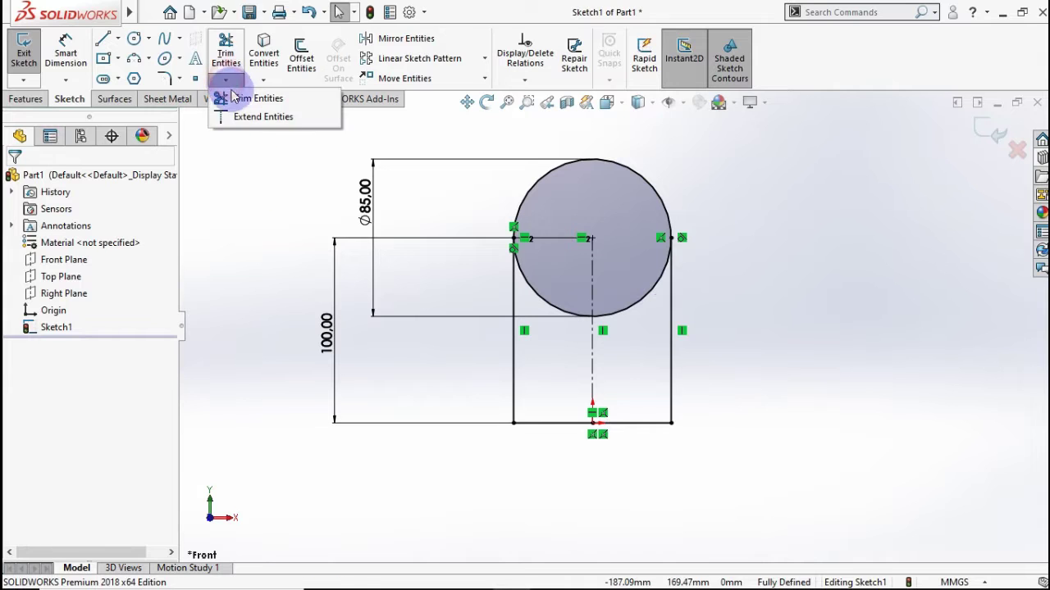
pyautogui.click(232, 98)
pyautogui.moveTo(562, 344); pyautogui.dragTo(563, 305)
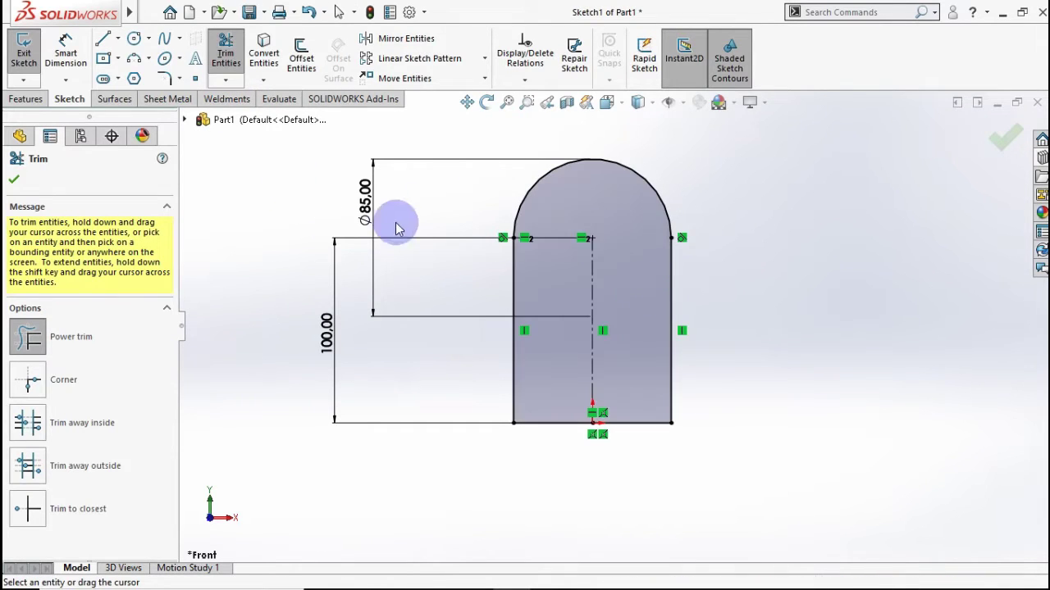
pyautogui.click(13, 179)
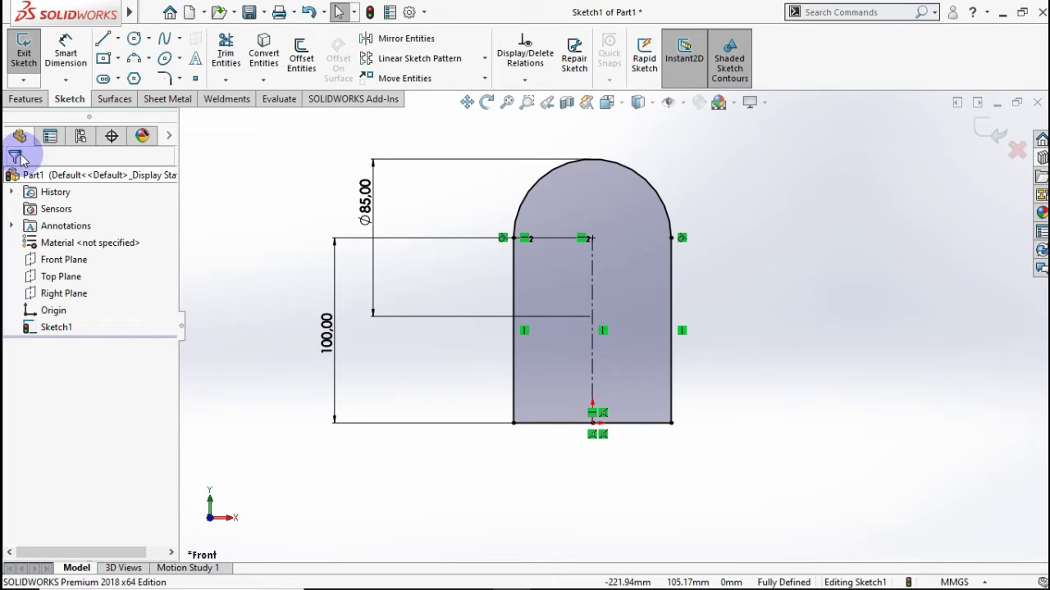
# - Revolve Sketch1 360° about the bottom line (Line3) to create Revolve1
pyautogui.click(25, 98)
pyautogui.click(81, 52)
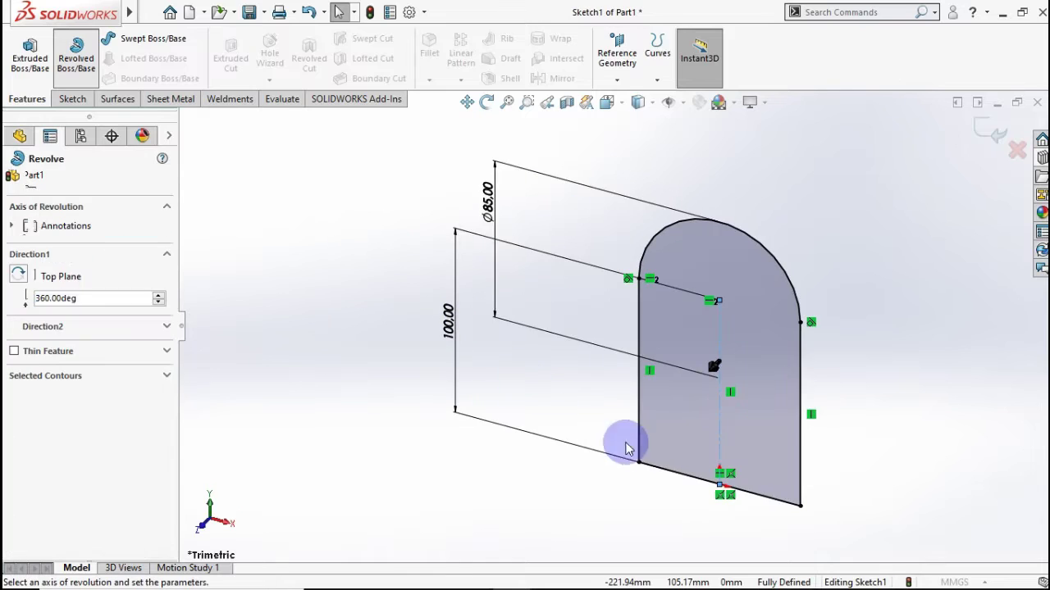
pyautogui.click(670, 474)
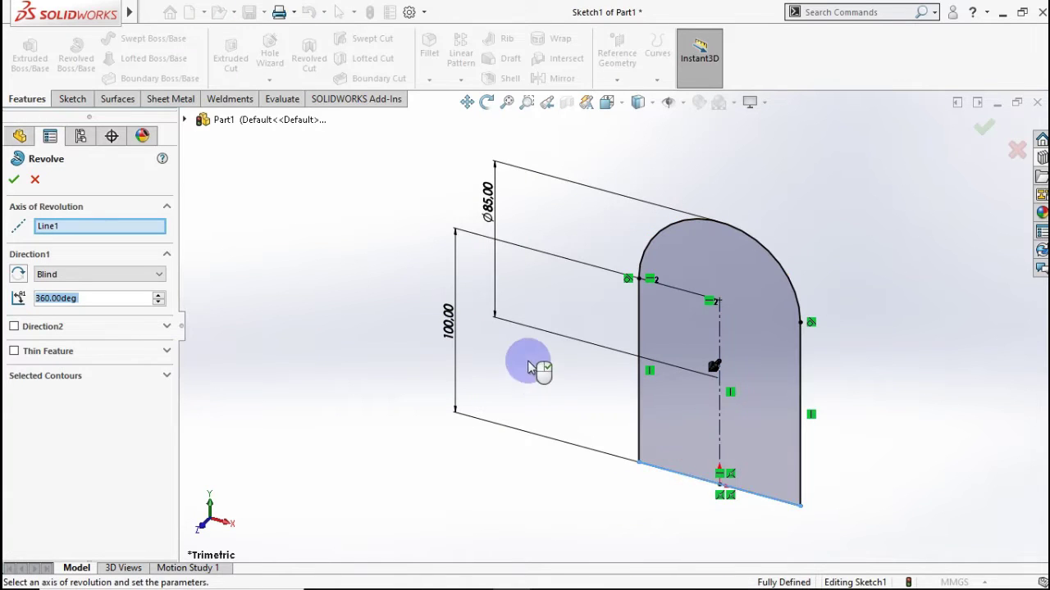
pyautogui.click(14, 179)
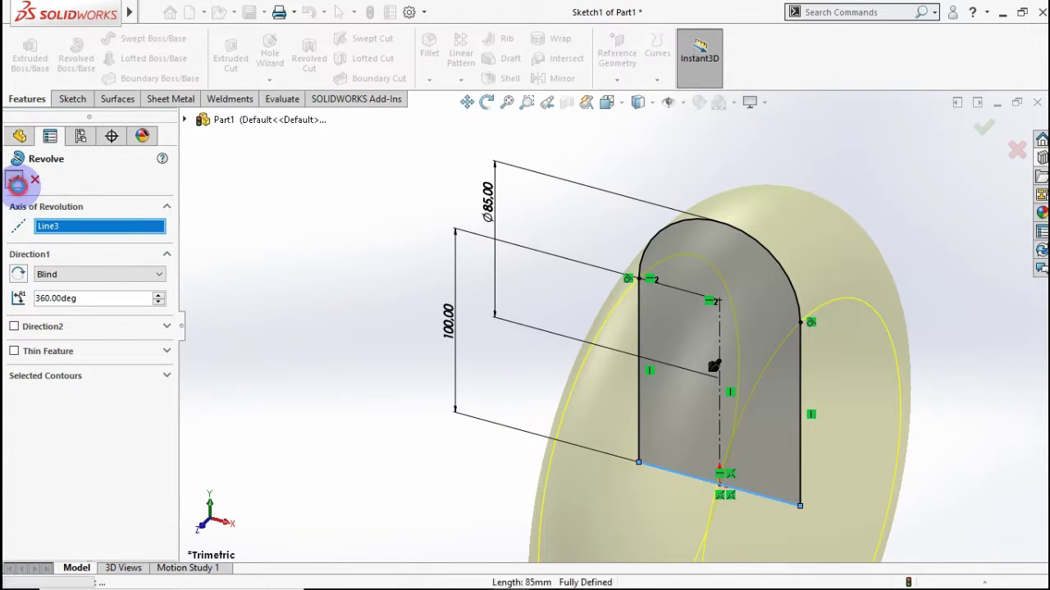
# - Start a new sketch on the Front Plane and draw a circle below the origin
pyautogui.click(366, 301)
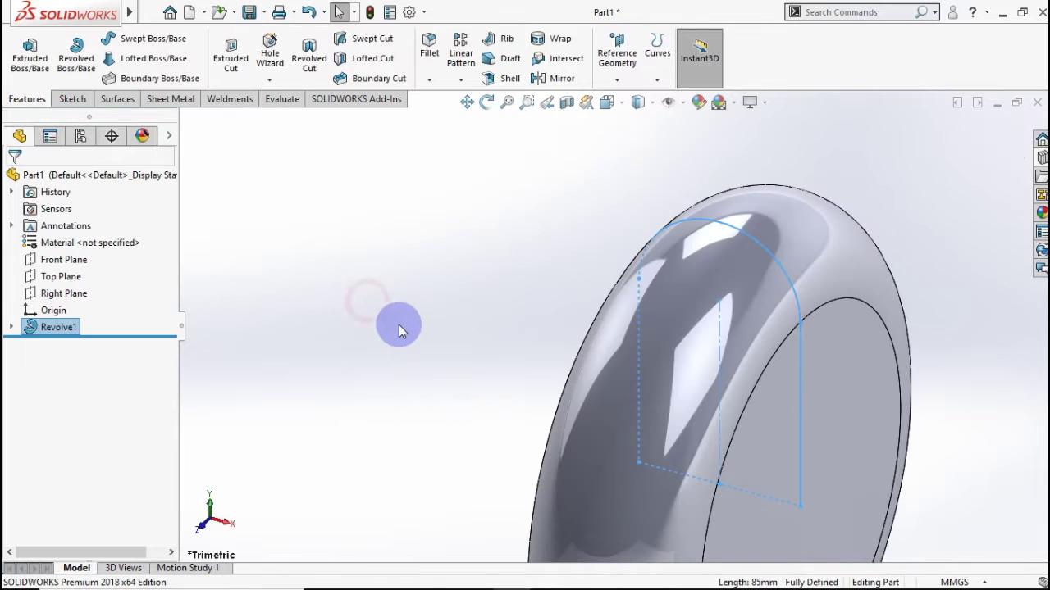
pyautogui.scroll(2, 402, 330)
pyautogui.scroll(2, 402, 329)
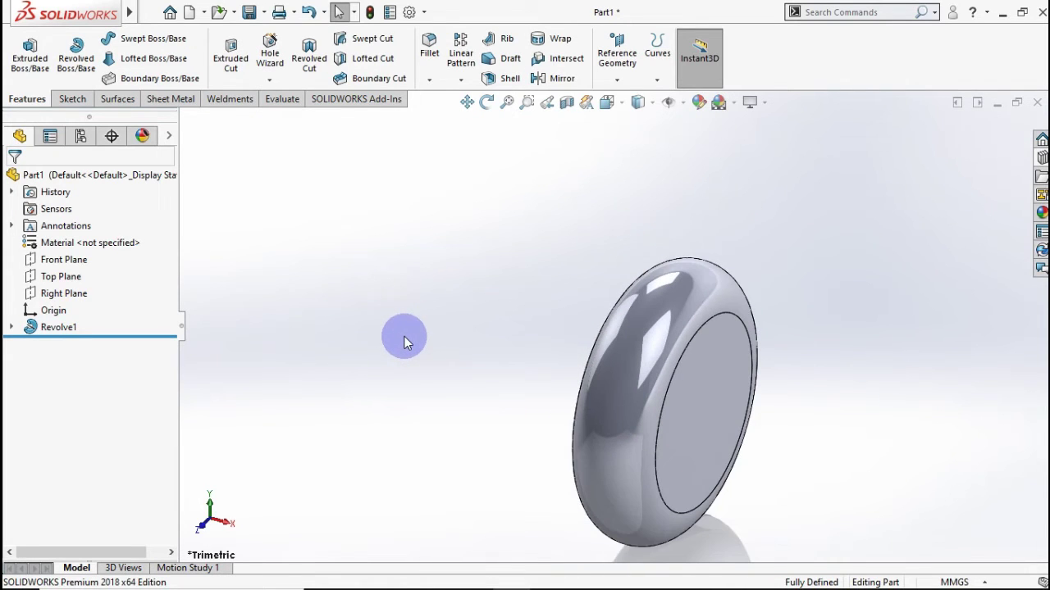
pyautogui.scroll(1, 415, 343)
pyautogui.moveTo(415, 343)
pyautogui.mouseDown(button='middle')
pyautogui.moveTo(464, 323)
pyautogui.moveTo(457, 330)
pyautogui.moveTo(412, 312)
pyautogui.moveTo(382, 340)
pyautogui.mouseUp(button='middle')
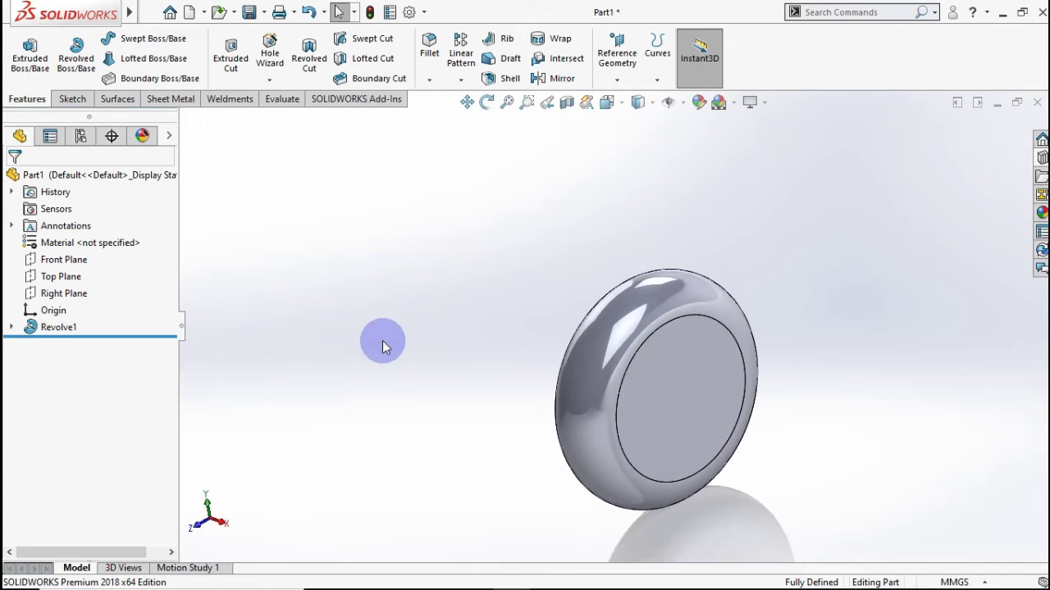
pyautogui.click(75, 265)
pyautogui.click(82, 245)
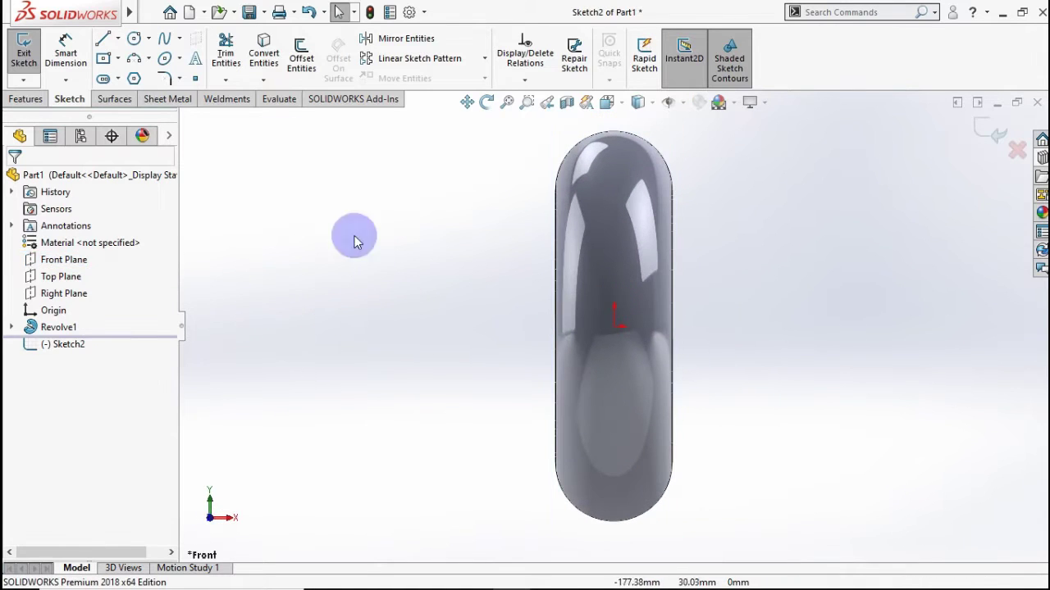
pyautogui.click(137, 46)
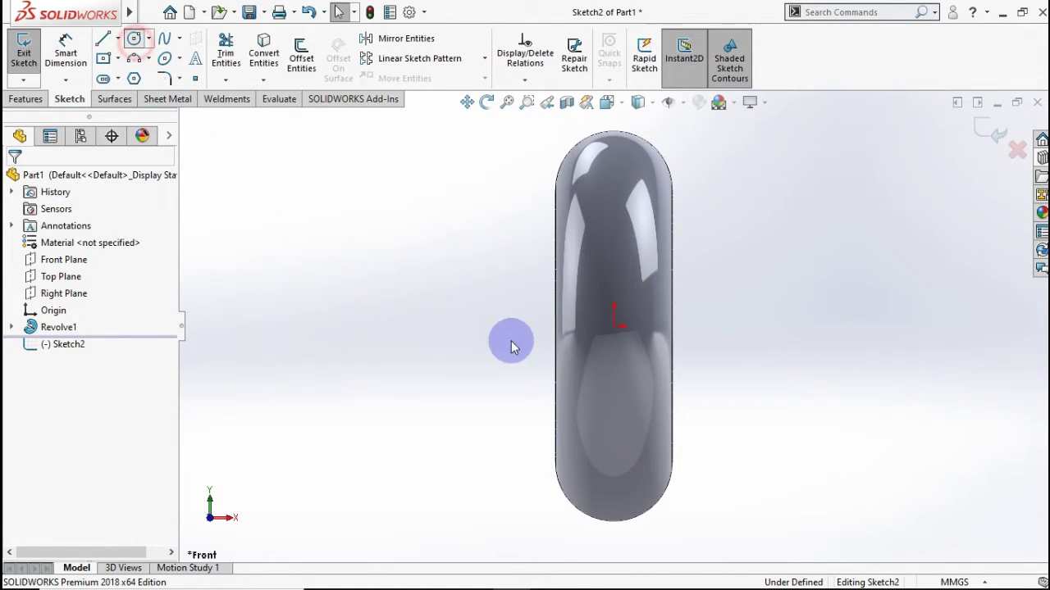
pyautogui.click(614, 444)
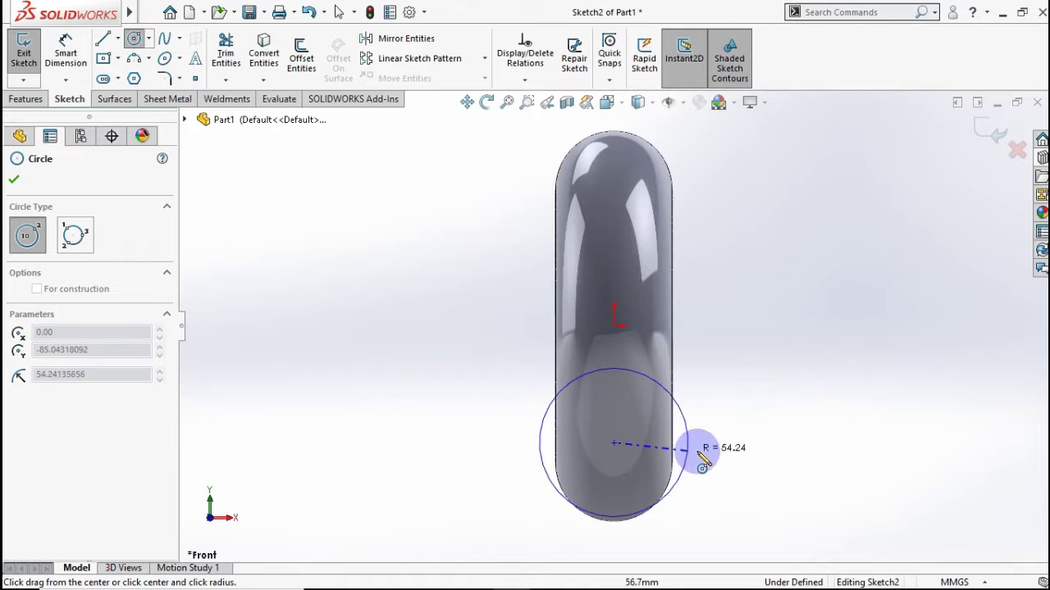
pyautogui.click(708, 447)
# - Dimension the circle's centre 100 mm below the origin and its diameter 85 mm
pyautogui.click(65, 51)
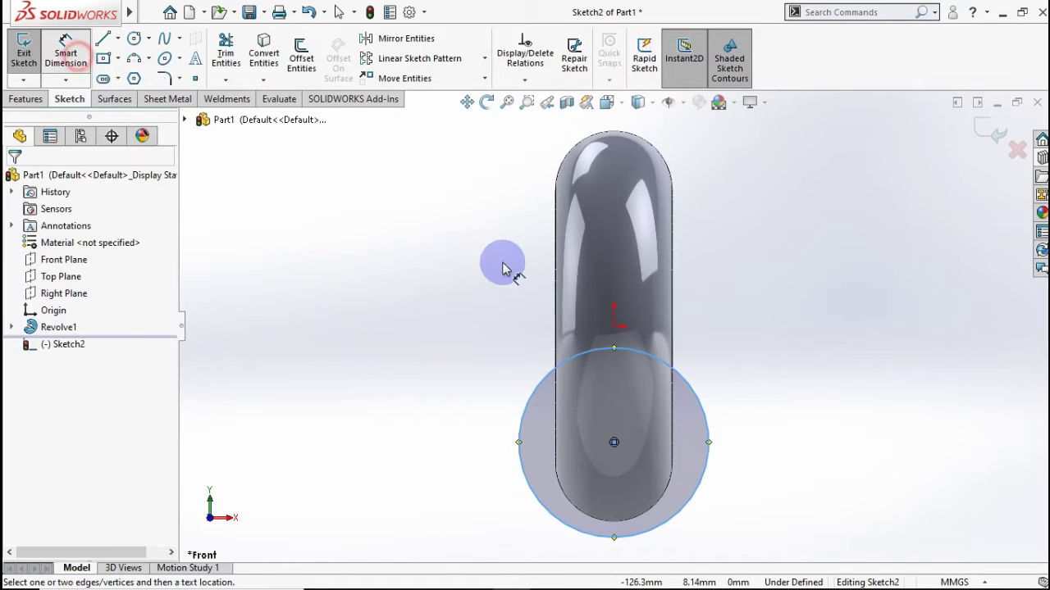
pyautogui.click(613, 328)
pyautogui.click(614, 443)
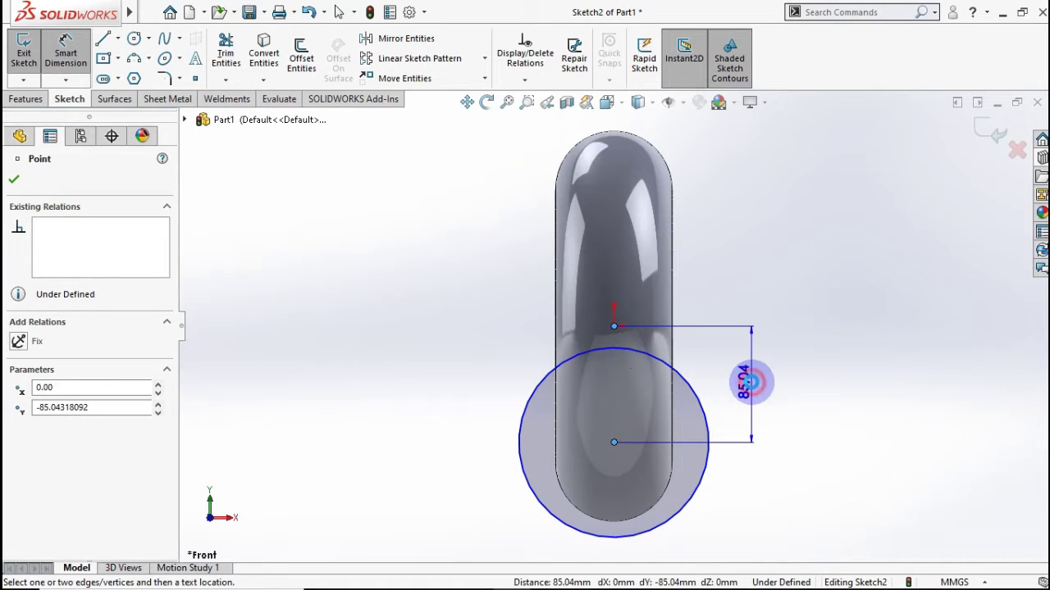
pyautogui.click(750, 386)
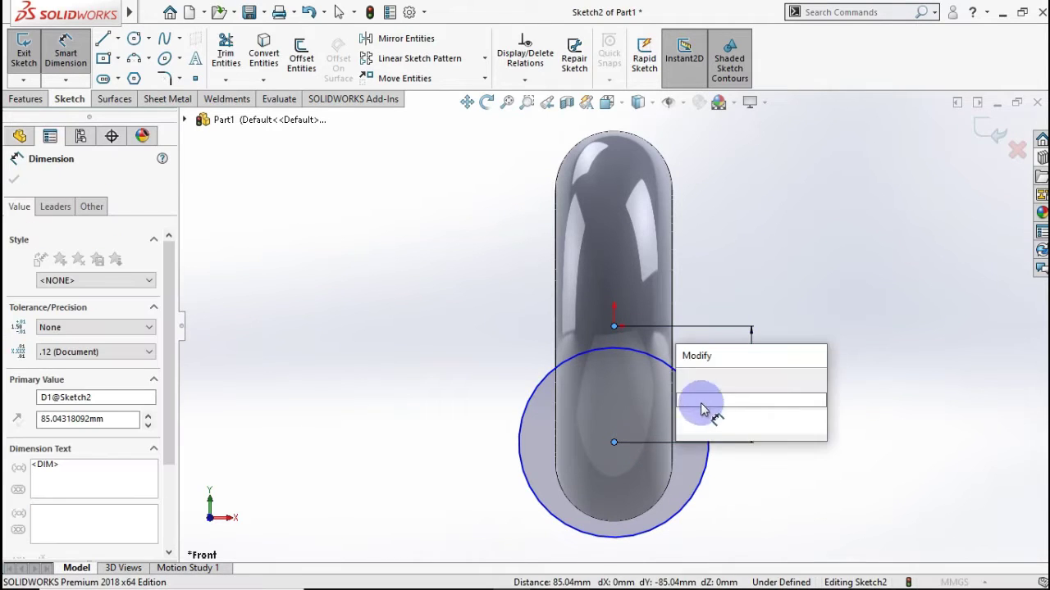
pyautogui.write('100')
pyautogui.click(688, 382)
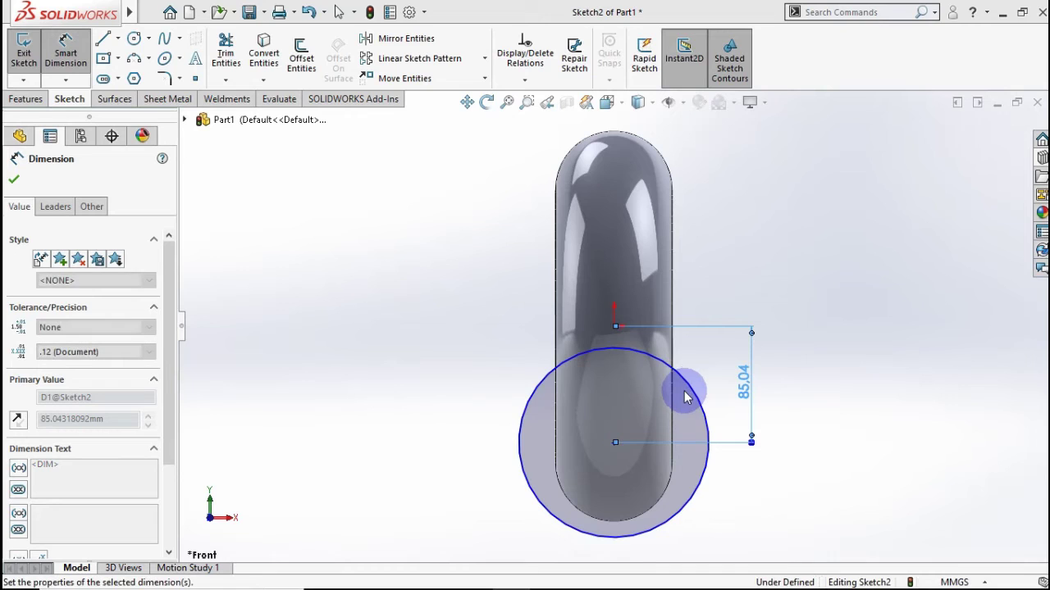
pyautogui.click(532, 392)
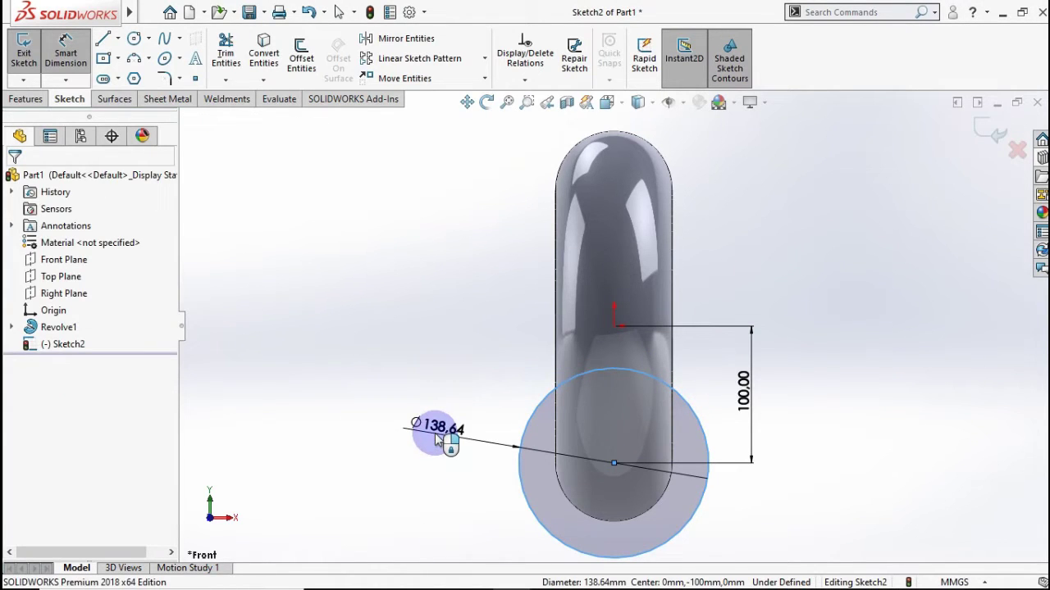
pyautogui.click(439, 440)
pyautogui.write('85')
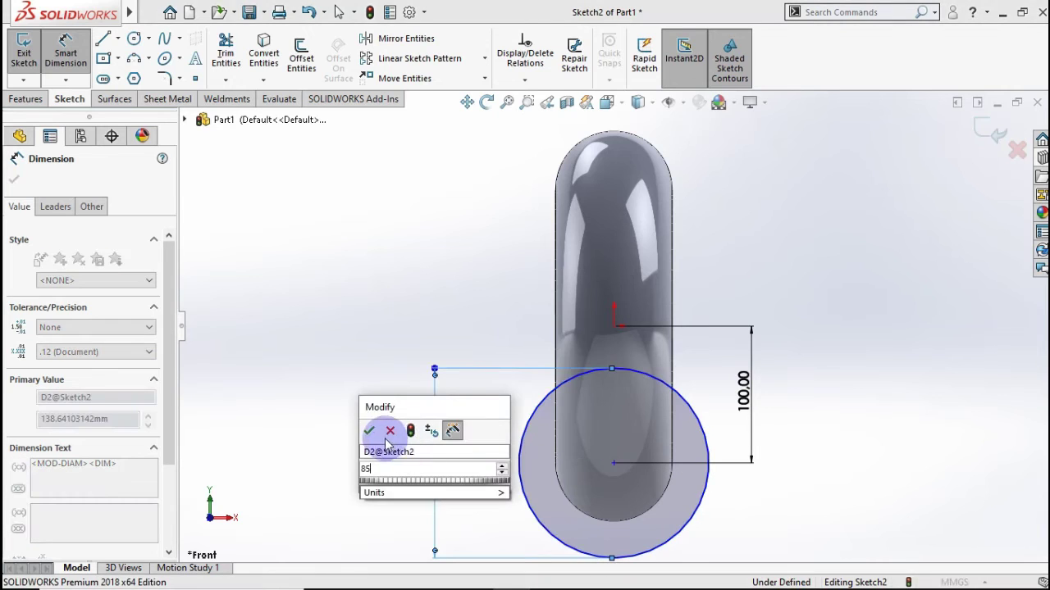
pyautogui.click(370, 431)
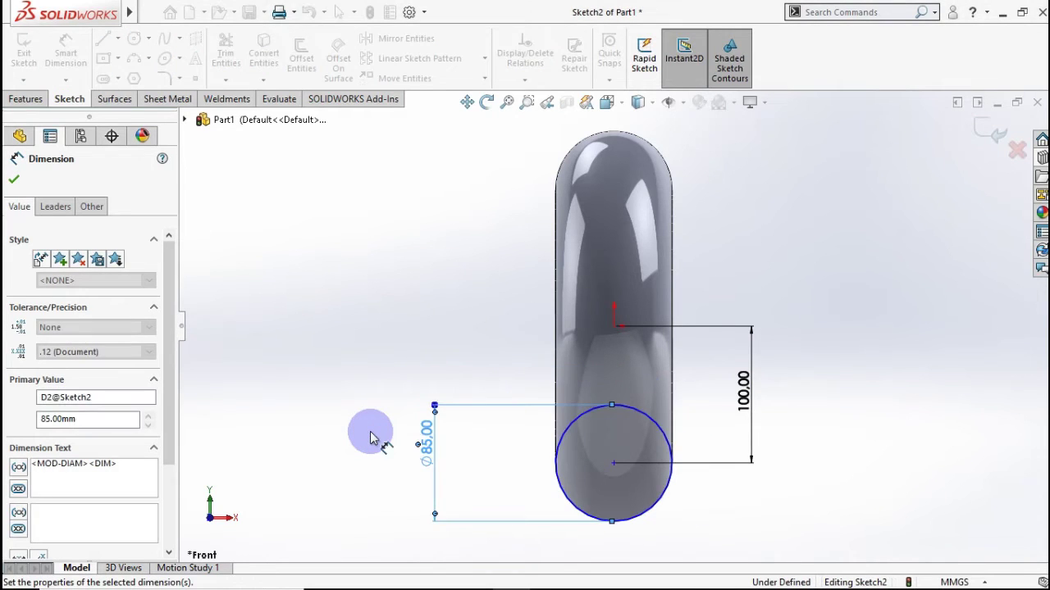
# - Extrude Sketch2's circle 200 mm blind to form the Boss-Extrude1 cylinder
pyautogui.click(18, 105)
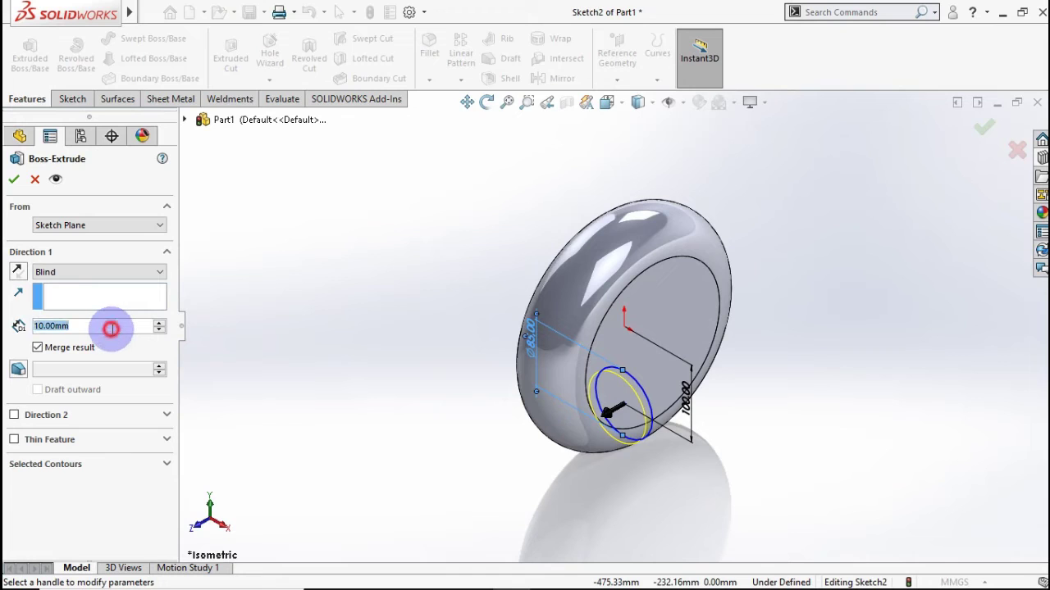
pyautogui.write('200')
pyautogui.press('Return')
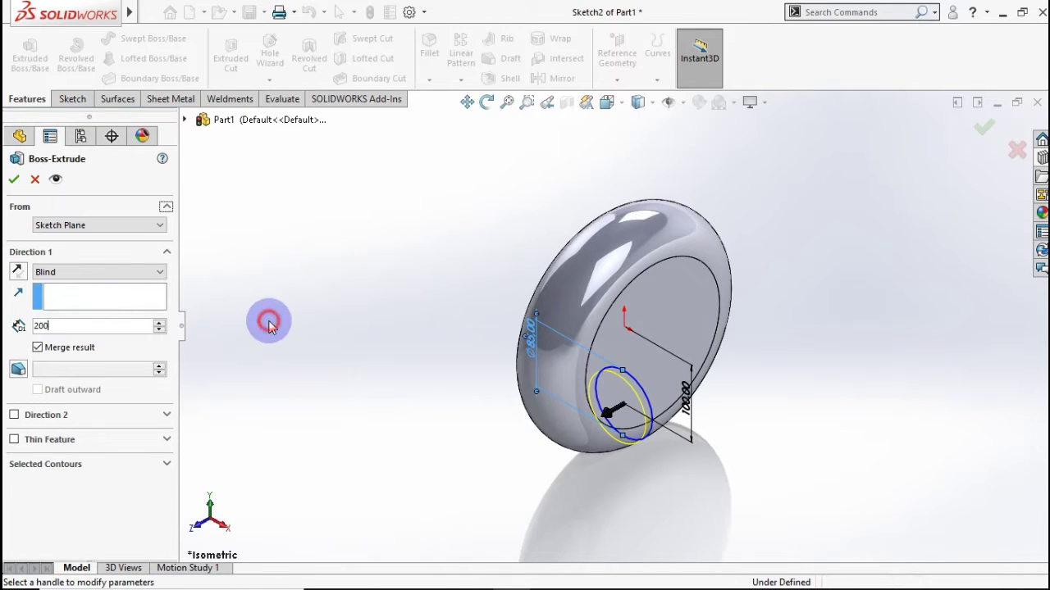
pyautogui.click(13, 180)
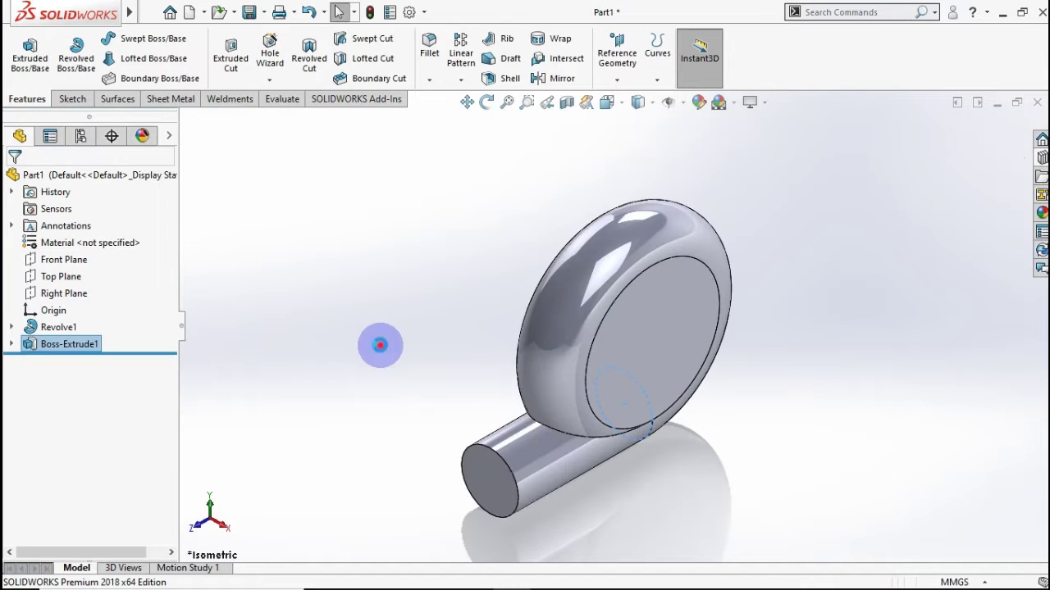
pyautogui.moveTo(414, 379)
pyautogui.mouseDown(button='middle')
pyautogui.moveTo(418, 347)
pyautogui.moveTo(499, 319)
pyautogui.moveTo(400, 314)
pyautogui.mouseUp(button='middle')
# - On the revolve's front face, draw a circle at the origin dimensioned 85 mm diameter
pyautogui.click(617, 363)
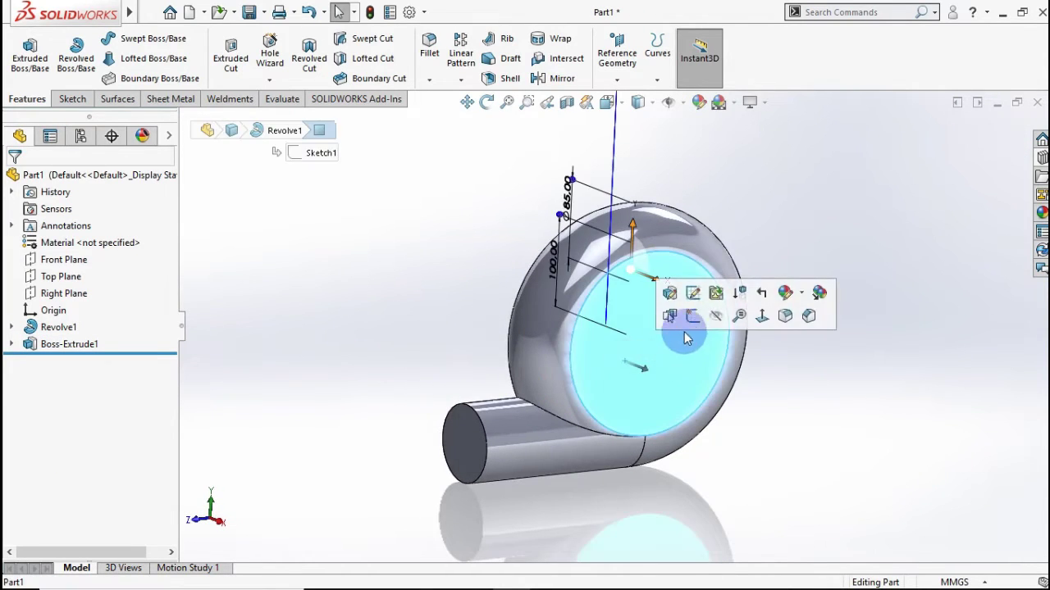
pyautogui.click(697, 319)
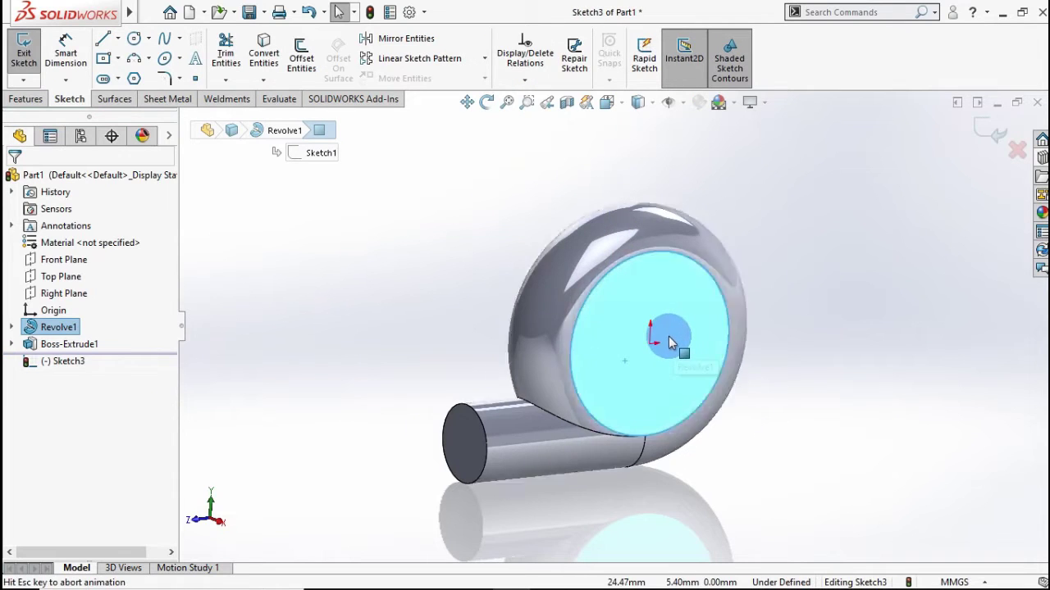
pyautogui.click(138, 39)
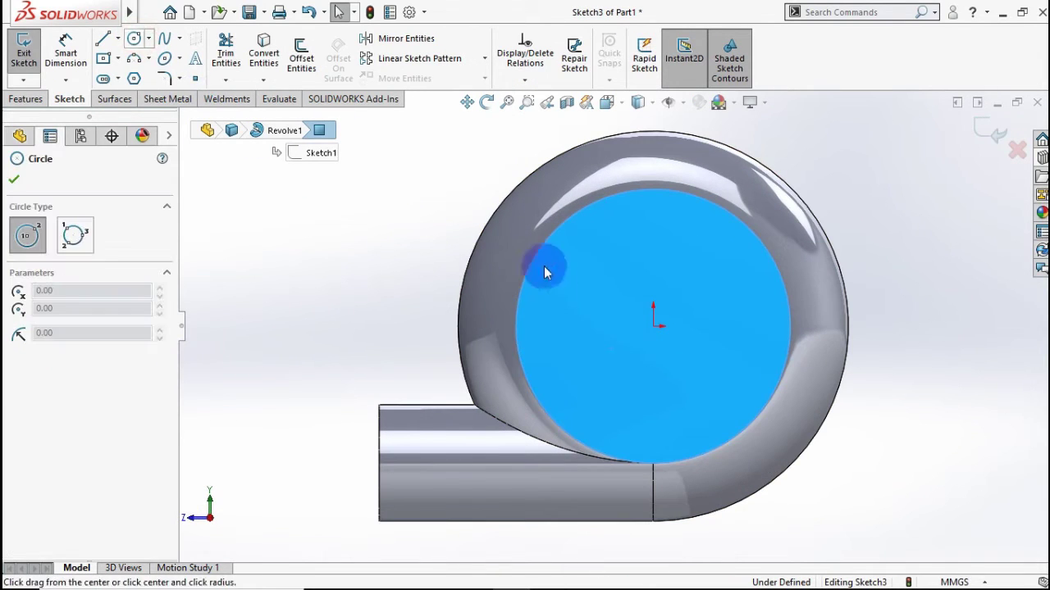
pyautogui.click(655, 328)
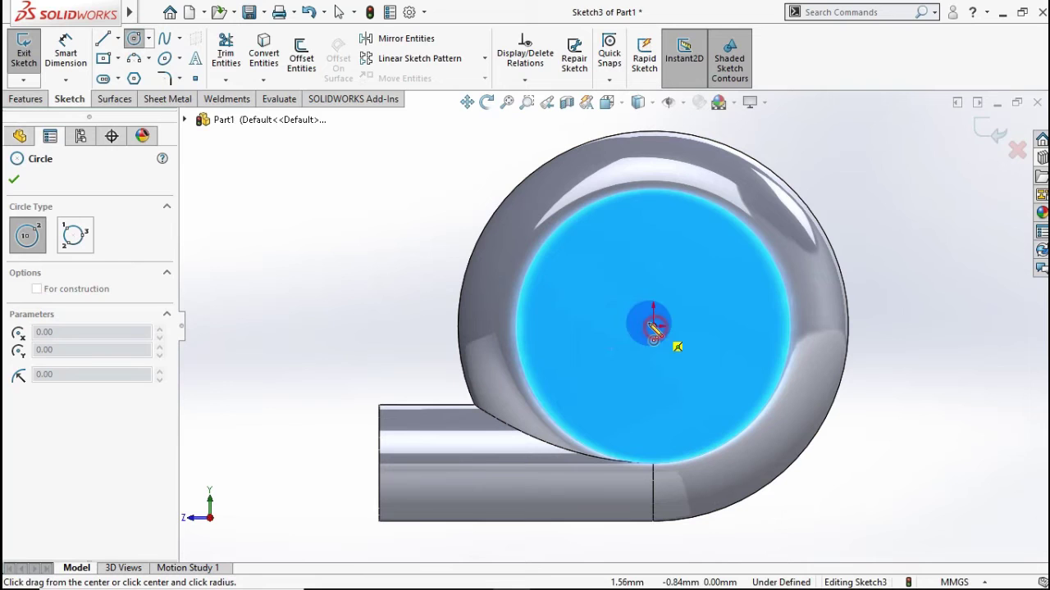
pyautogui.click(602, 301)
pyautogui.click(67, 48)
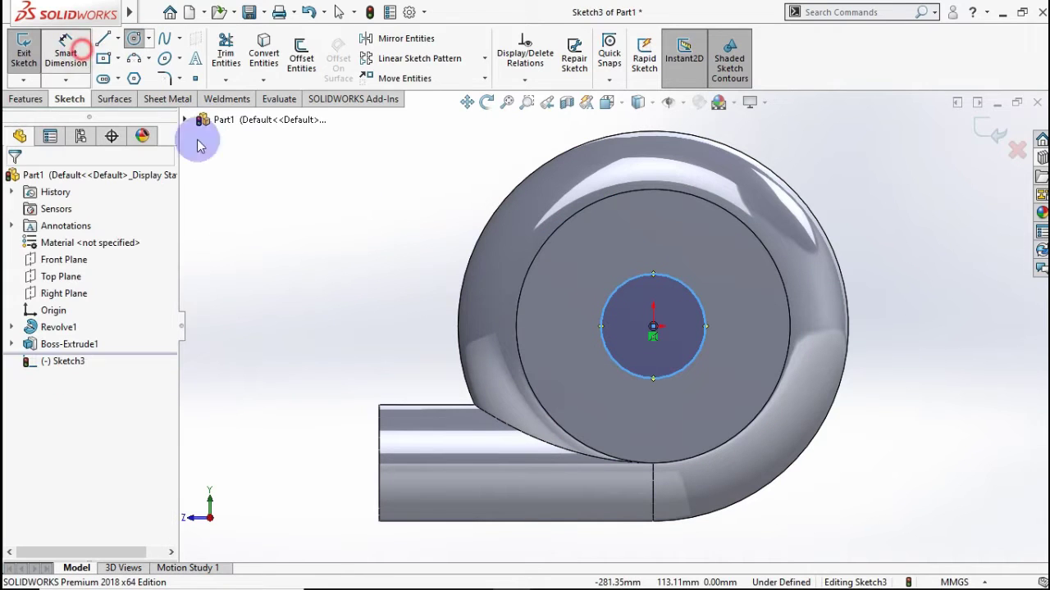
pyautogui.click(610, 305)
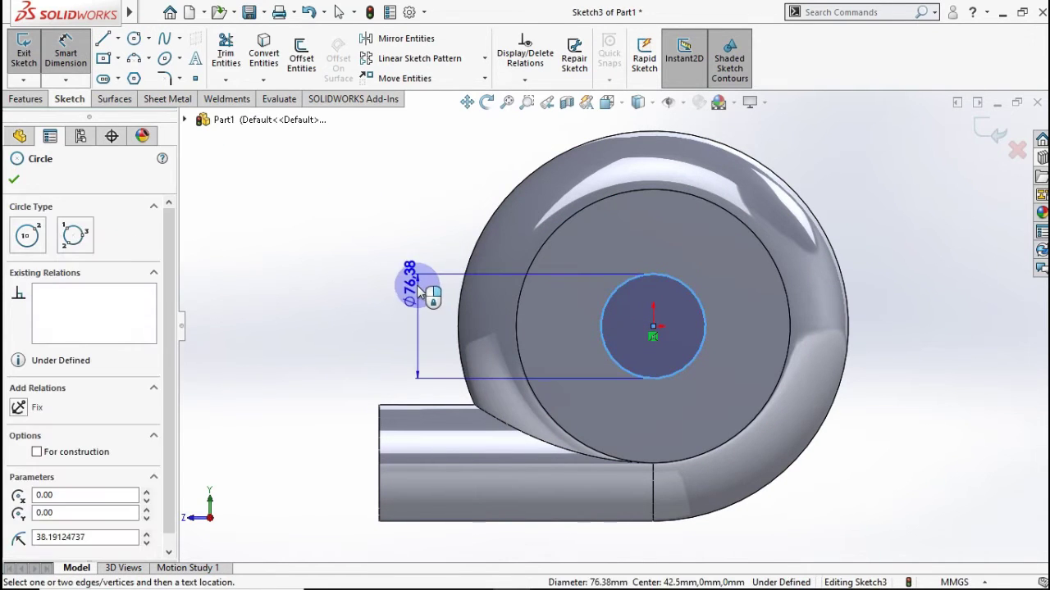
pyautogui.click(420, 297)
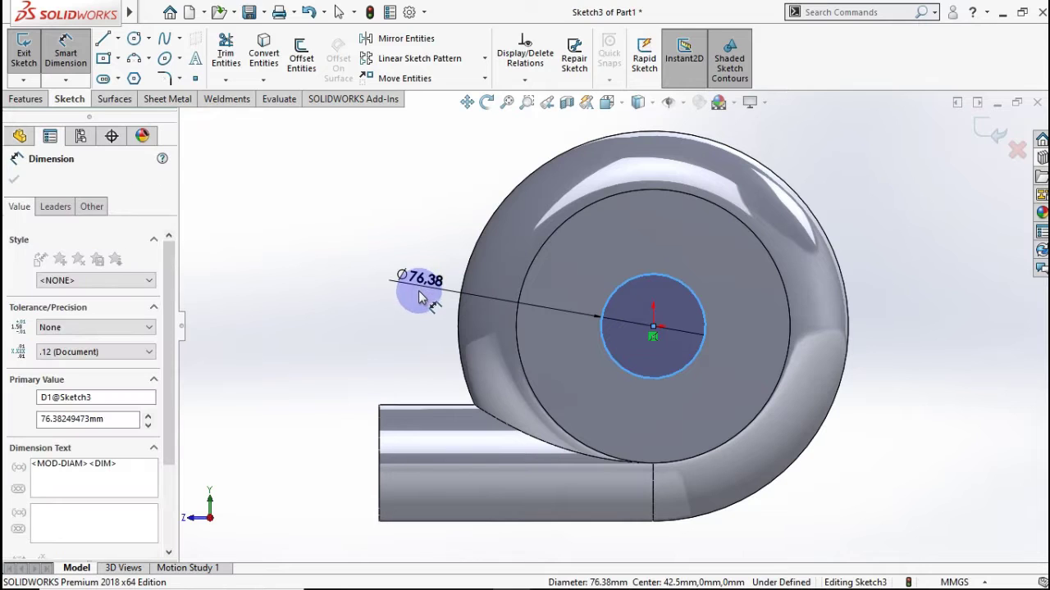
pyautogui.write('85')
pyautogui.click(352, 282)
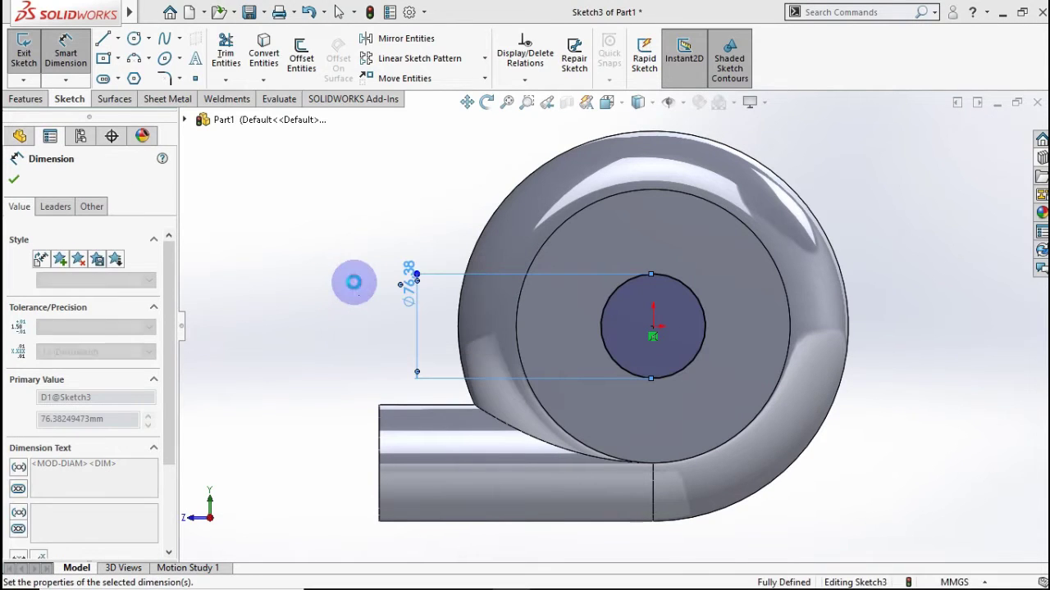
pyautogui.click(29, 99)
# - Extrude Sketch3's circle 40 mm from the housing face as the Boss-Extrude2 hub
pyautogui.click(31, 65)
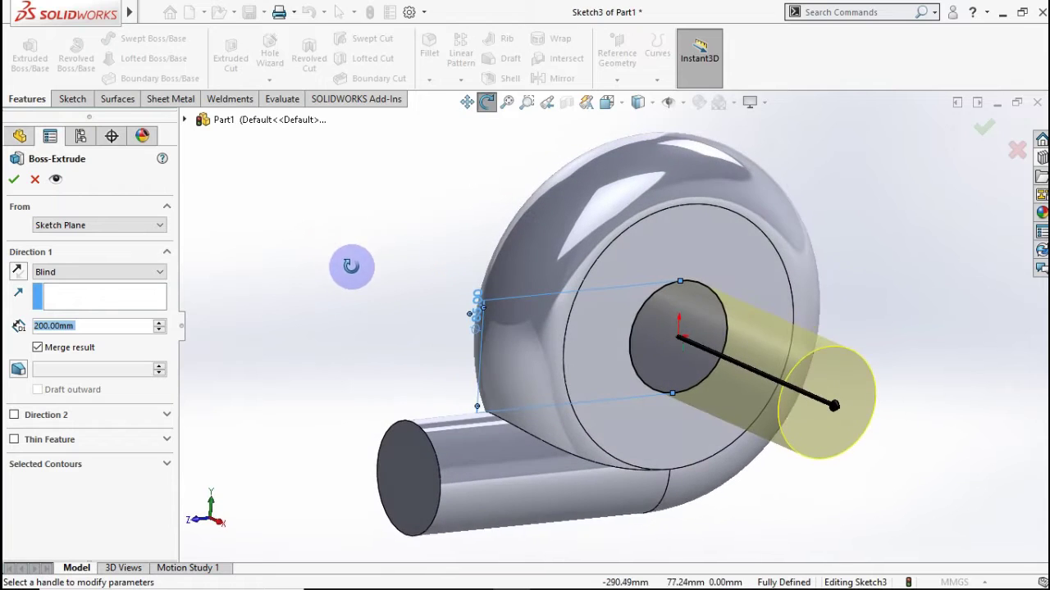
pyautogui.click(123, 326)
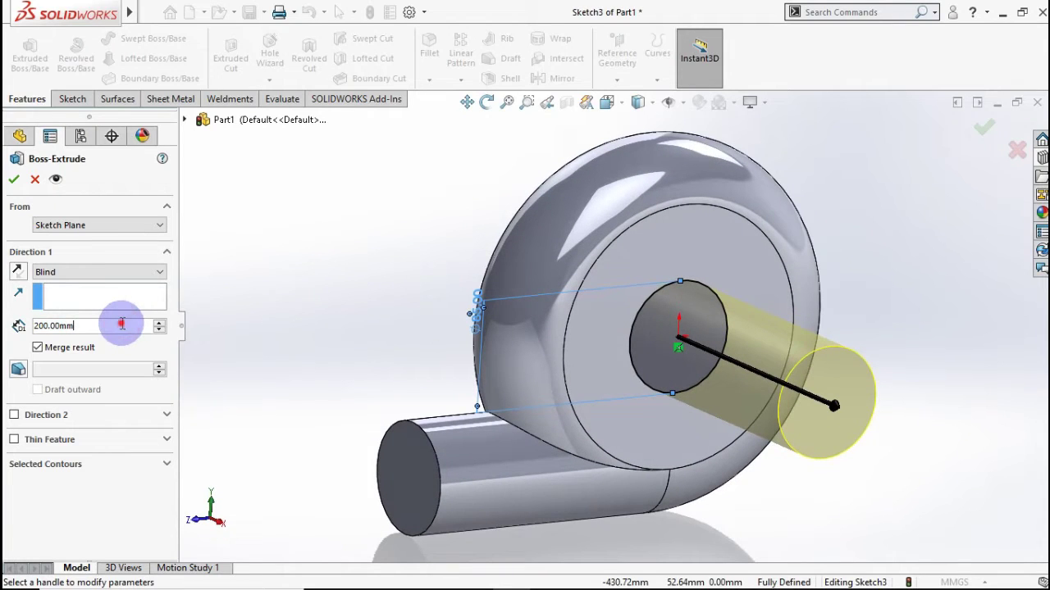
pyautogui.write('40')
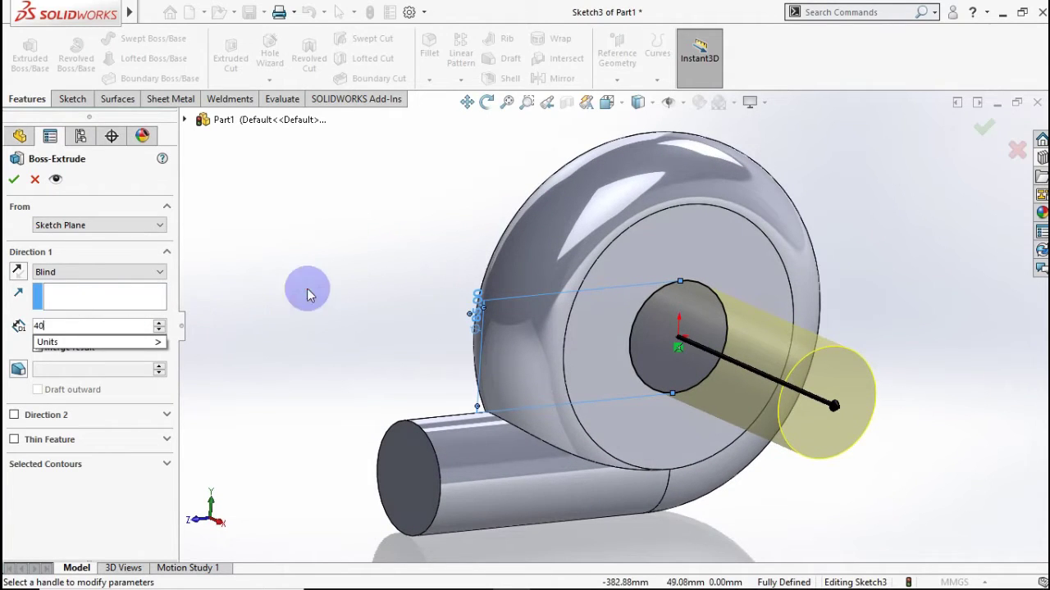
pyautogui.press('Return')
pyautogui.click(16, 185)
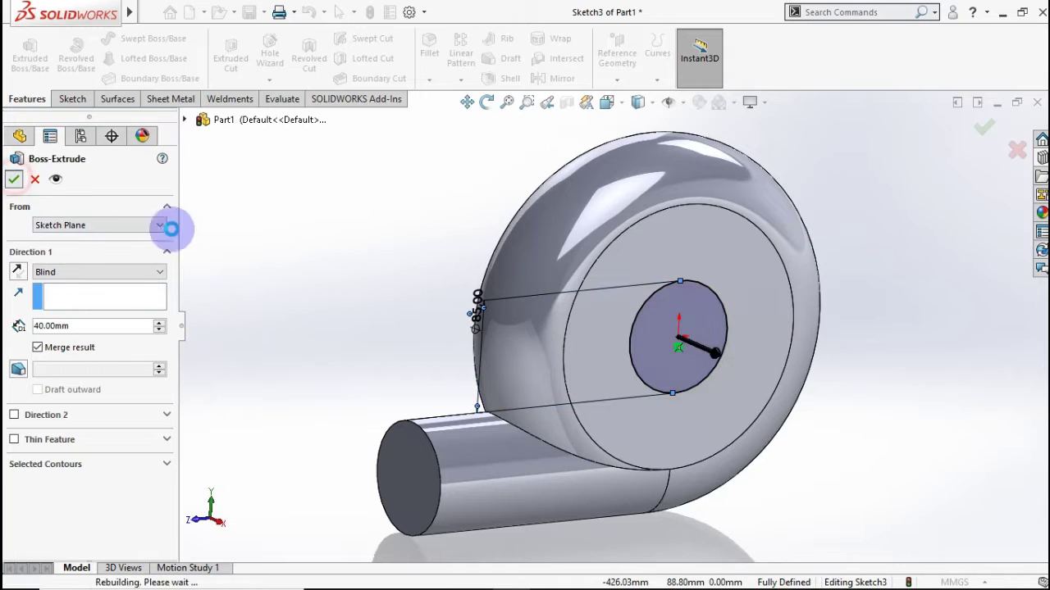
pyautogui.click(420, 249)
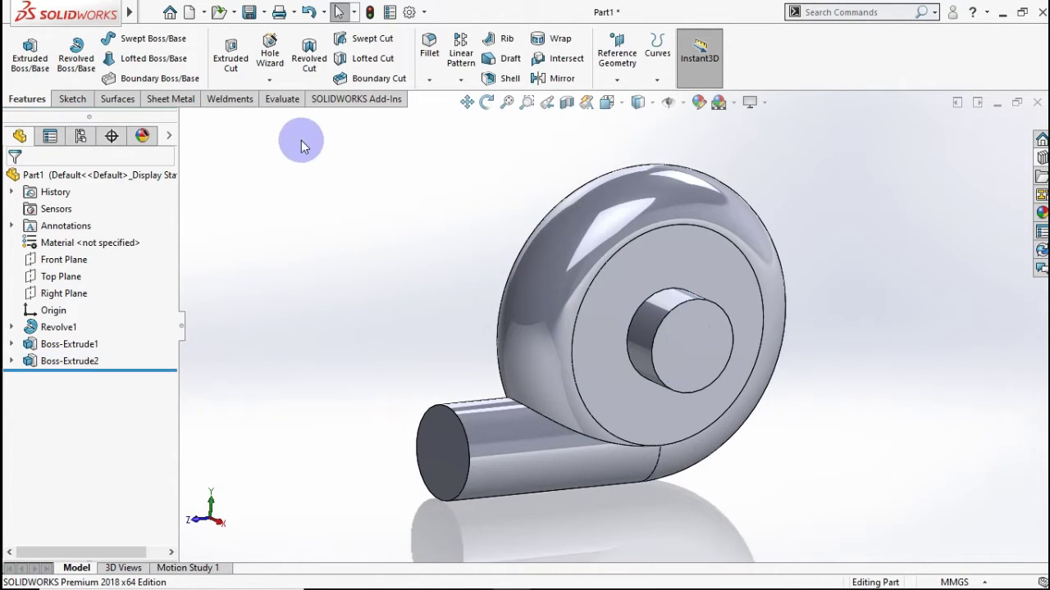
# - Shell the pump to a 3 mm wall, removing the outlet pipe end face and the hub front face
pyautogui.click(491, 82)
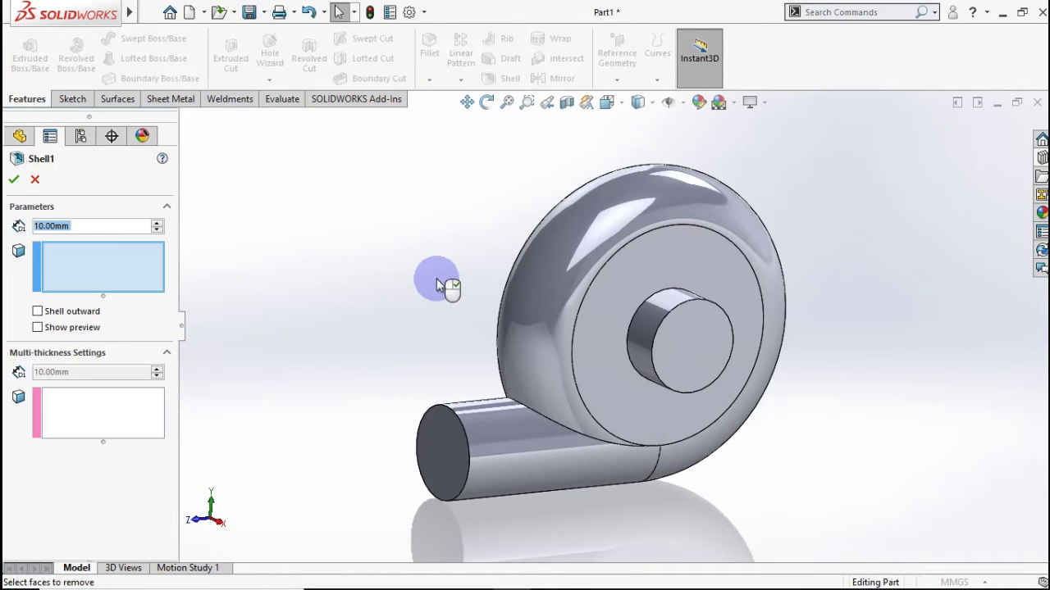
pyautogui.click(434, 456)
pyautogui.click(678, 347)
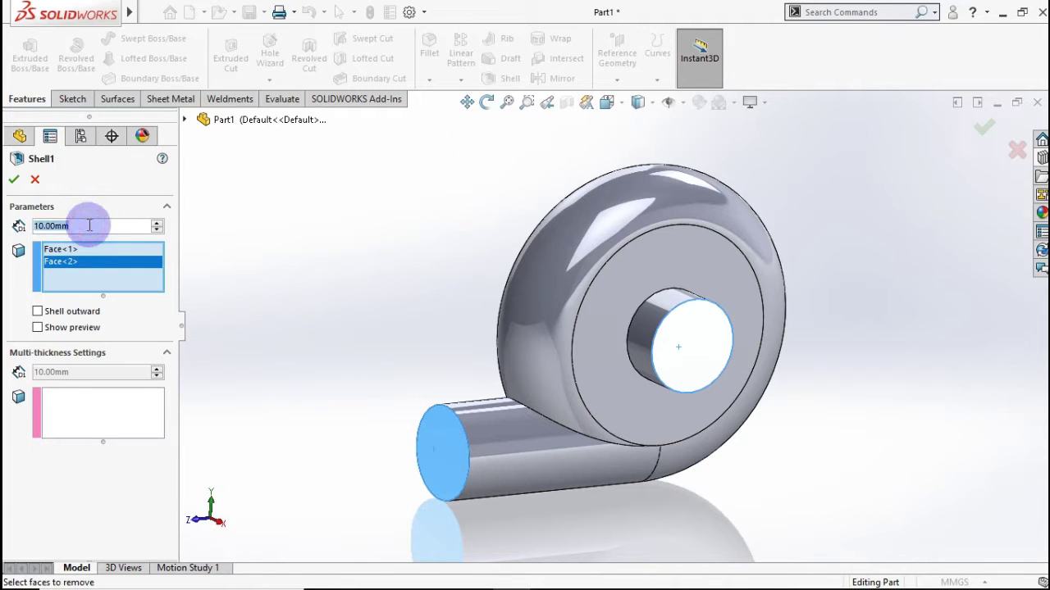
pyautogui.write('3')
pyautogui.click(205, 228)
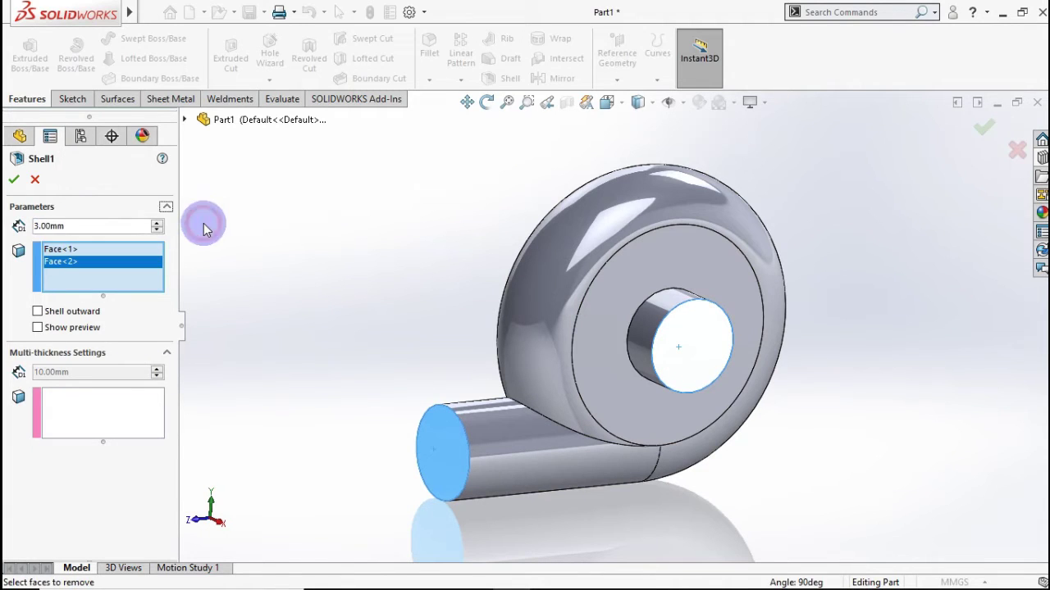
pyautogui.click(19, 184)
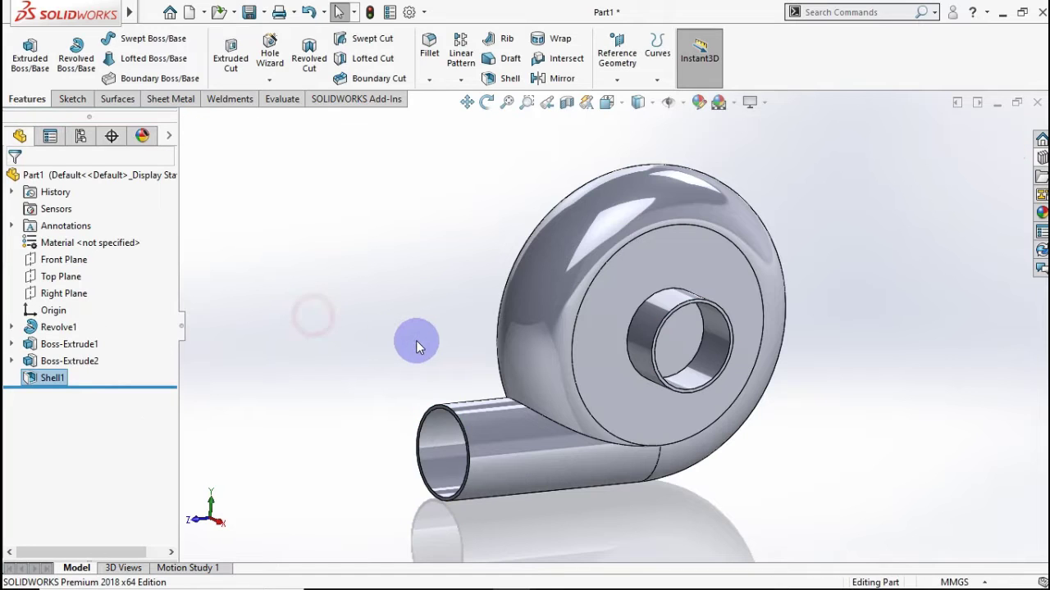
pyautogui.moveTo(415, 341); pyautogui.dragTo(465, 309, button='middle')
pyautogui.moveTo(489, 316)
pyautogui.mouseDown()
pyautogui.moveTo(464, 328)
pyautogui.moveTo(401, 312)
pyautogui.moveTo(347, 345)
pyautogui.moveTo(424, 317)
pyautogui.moveTo(576, 300)
pyautogui.moveTo(599, 347)
pyautogui.mouseUp()
# - On the volute's flat front face, sketch an origin-centred circle dimensioned to 25 mm diameter
pyautogui.press('Escape')
pyautogui.click(599, 351)
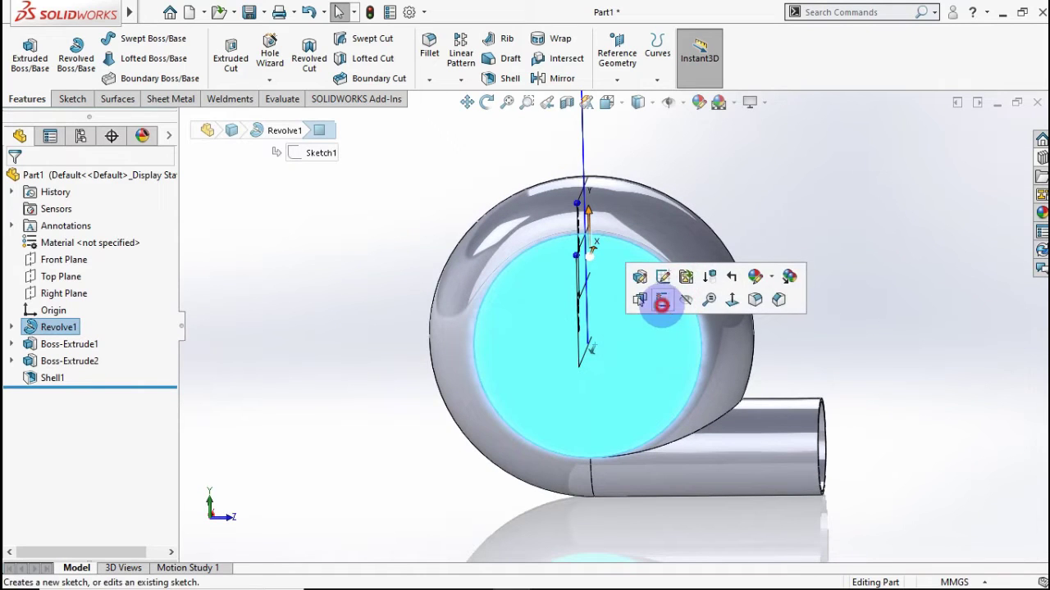
pyautogui.click(662, 299)
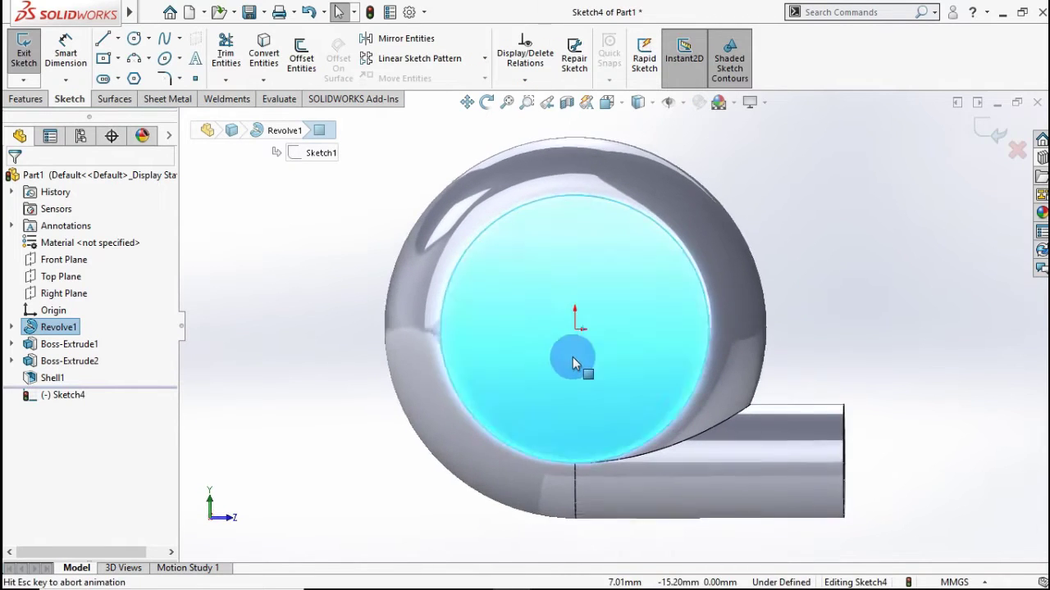
pyautogui.click(133, 40)
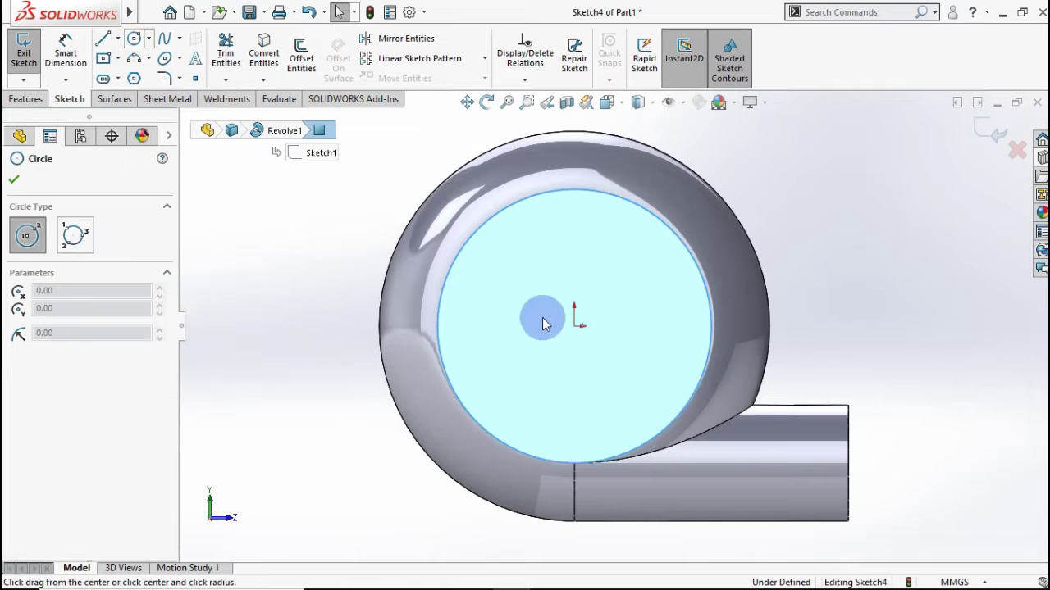
pyautogui.moveTo(576, 327); pyautogui.dragTo(598, 302)
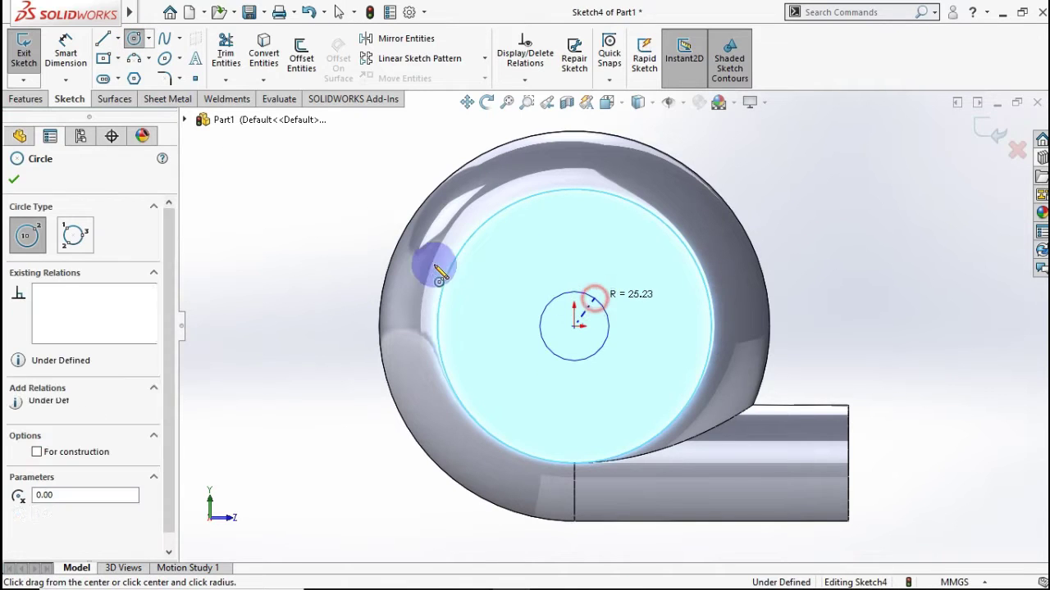
pyautogui.click(82, 70)
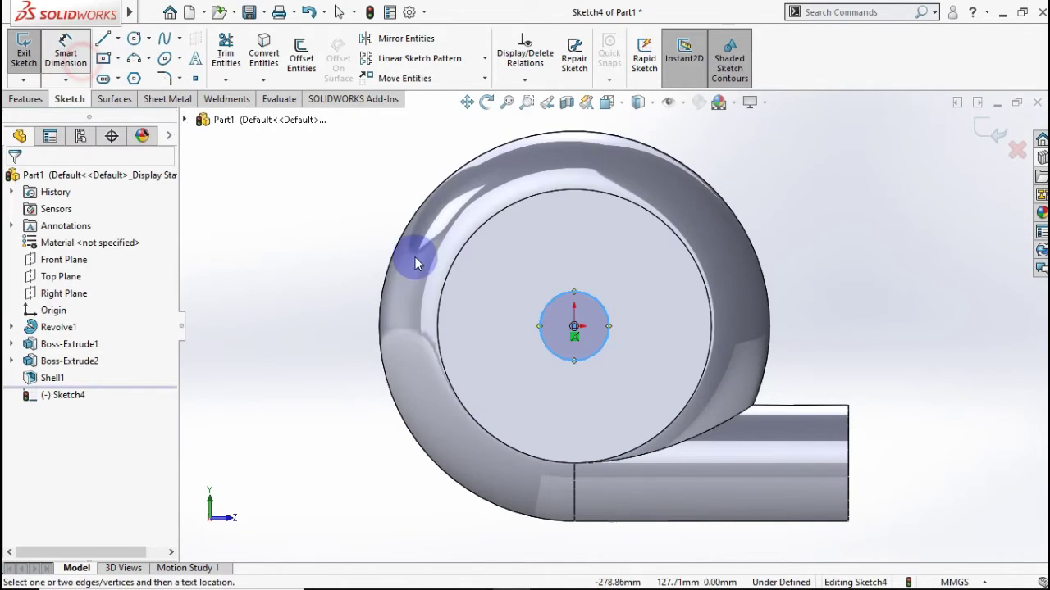
pyautogui.click(551, 308)
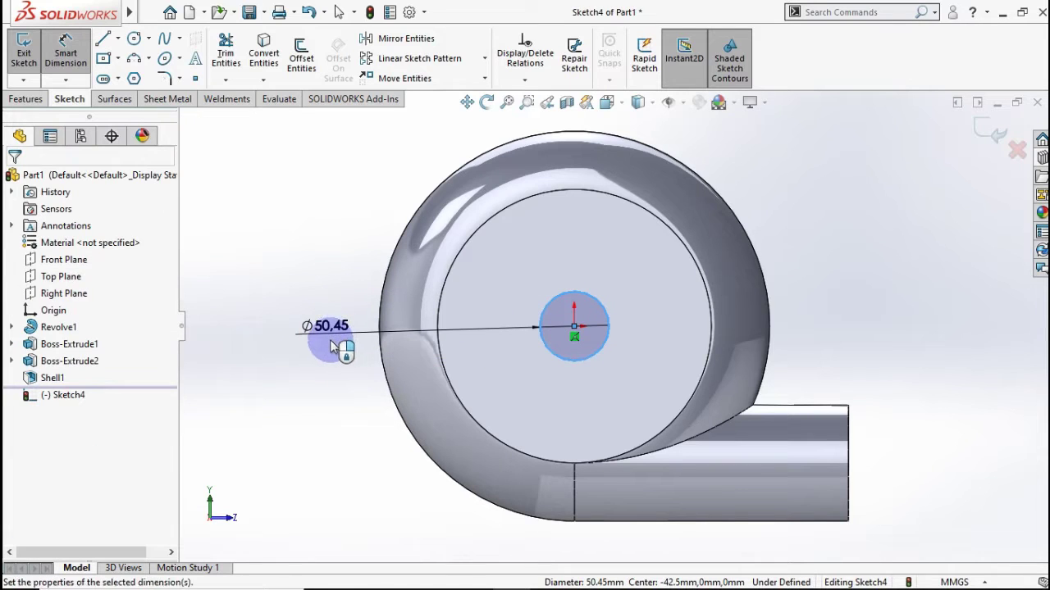
pyautogui.click(332, 346)
pyautogui.click(260, 330)
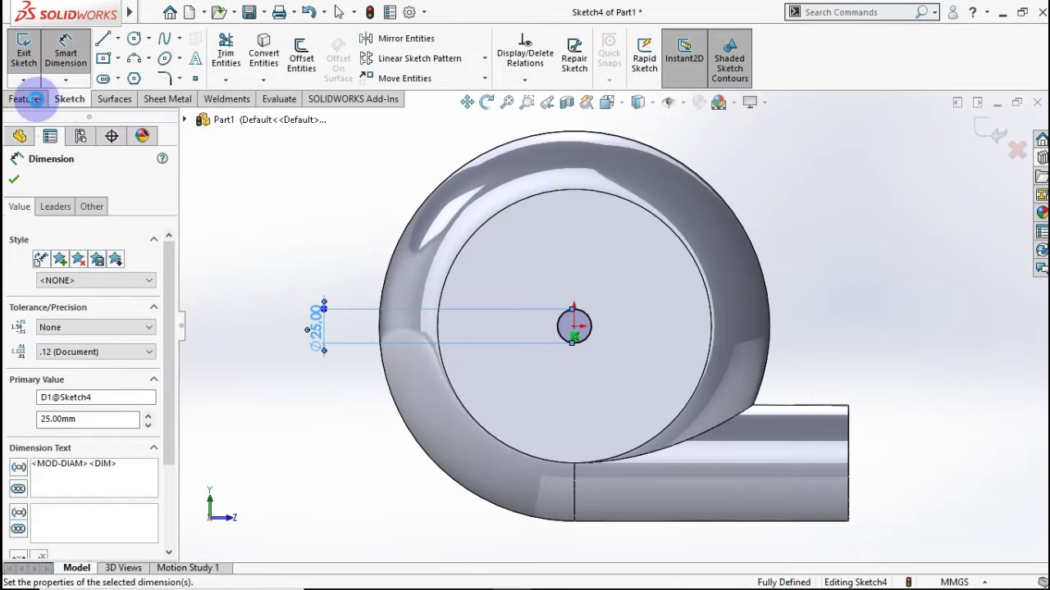
pyautogui.click(36, 99)
# - Extrude-cut the 25 mm circle 40 mm Blind into the housing and view it isometrically
pyautogui.click(221, 65)
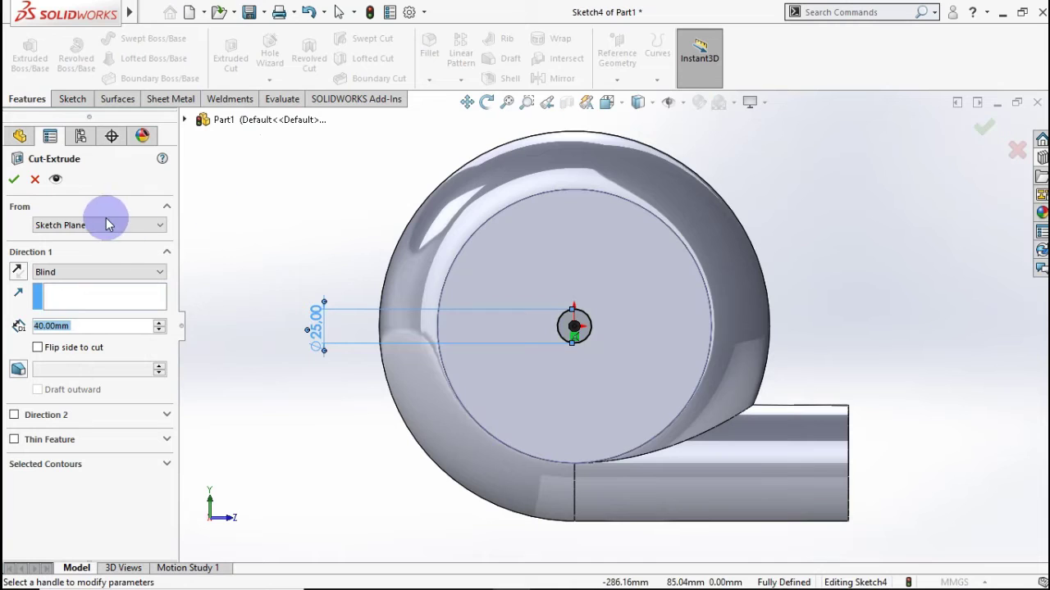
pyautogui.click(14, 179)
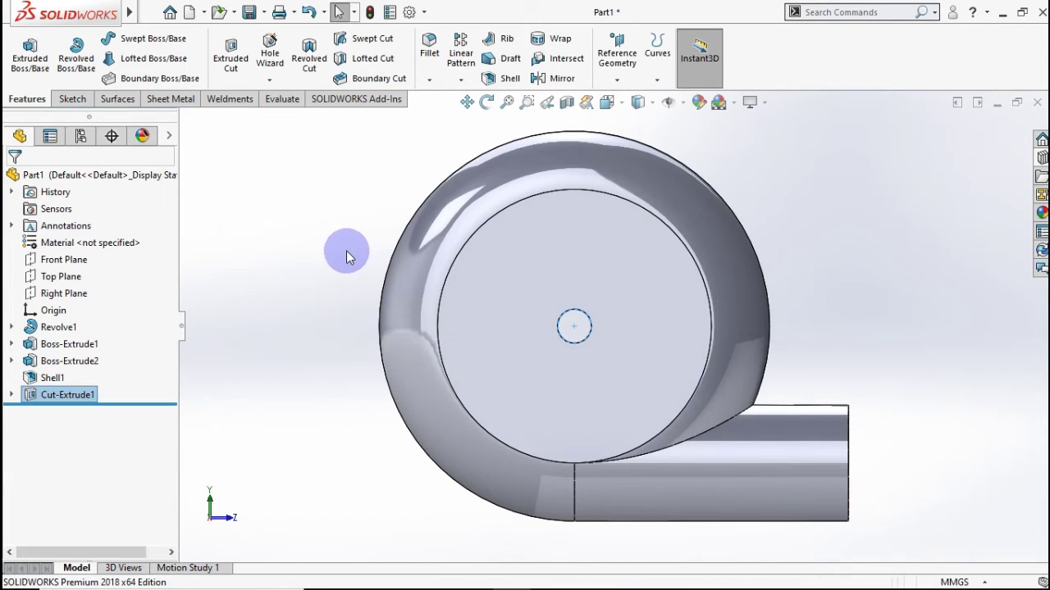
pyautogui.moveTo(319, 248)
pyautogui.mouseDown(button='middle')
pyautogui.moveTo(204, 257)
pyautogui.moveTo(74, 330)
pyautogui.moveTo(101, 307)
pyautogui.moveTo(237, 271)
pyautogui.moveTo(218, 283)
pyautogui.moveTo(264, 296)
pyautogui.mouseUp(button='middle')
pyautogui.hotkey('ctrl', '7')
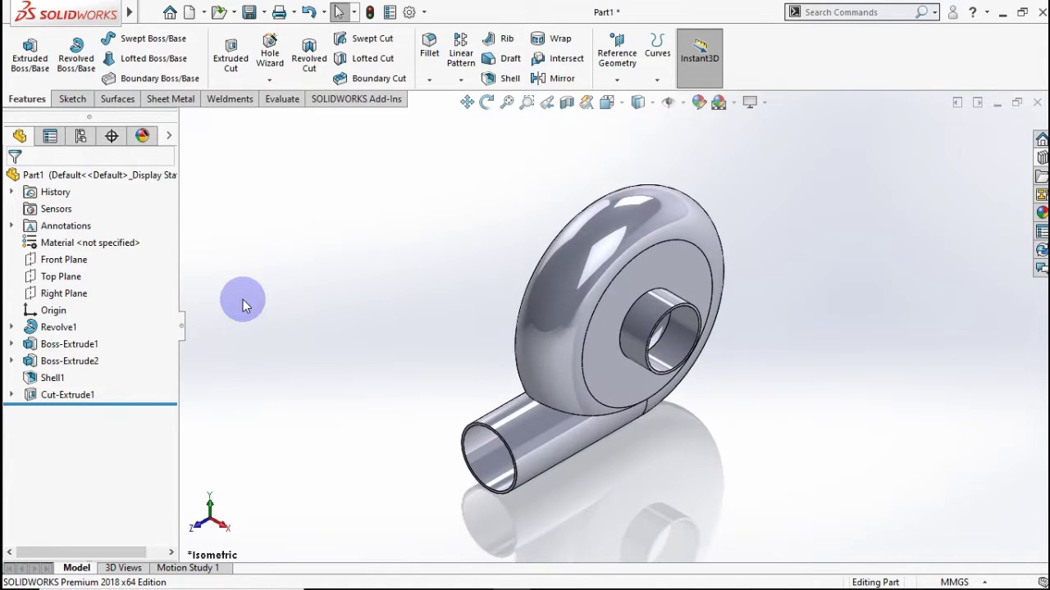
pyautogui.click(127, 173)
# - Apply a blue-tinted brushed chromium metal appearance to the whole part
pyautogui.click(696, 107)
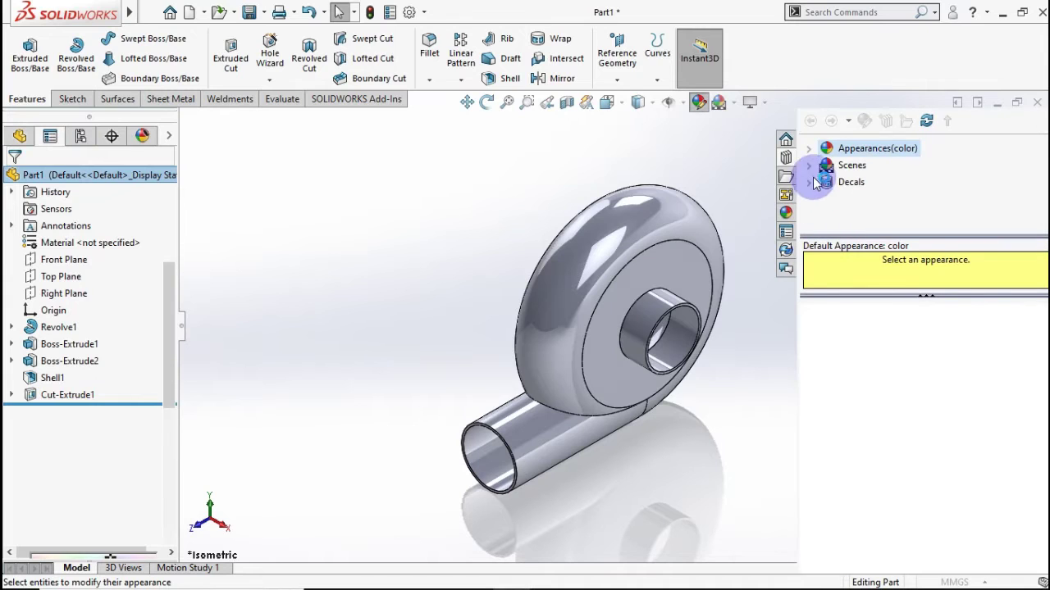
pyautogui.click(810, 150)
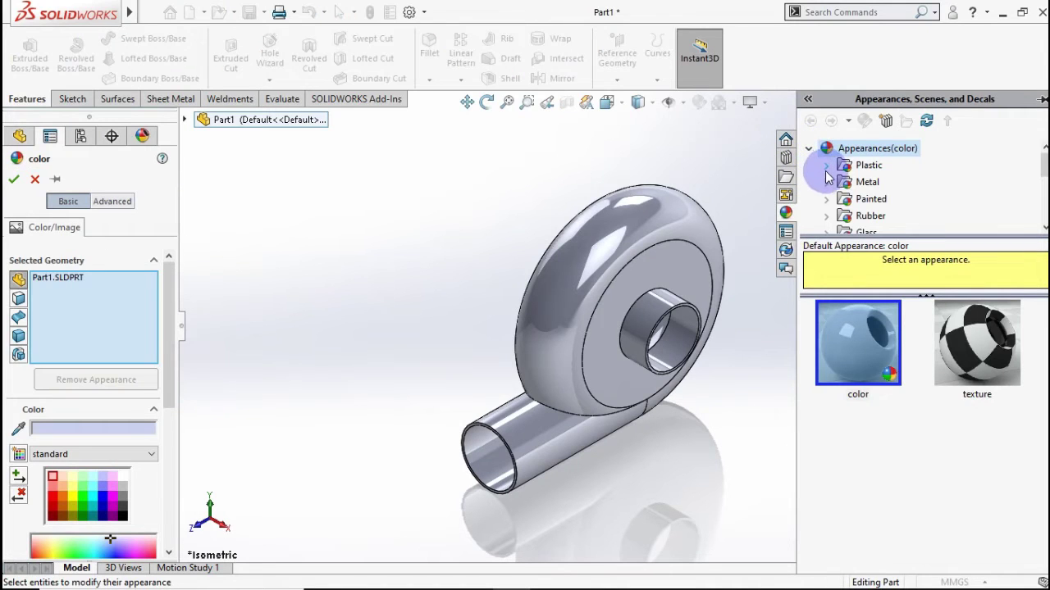
pyautogui.click(826, 182)
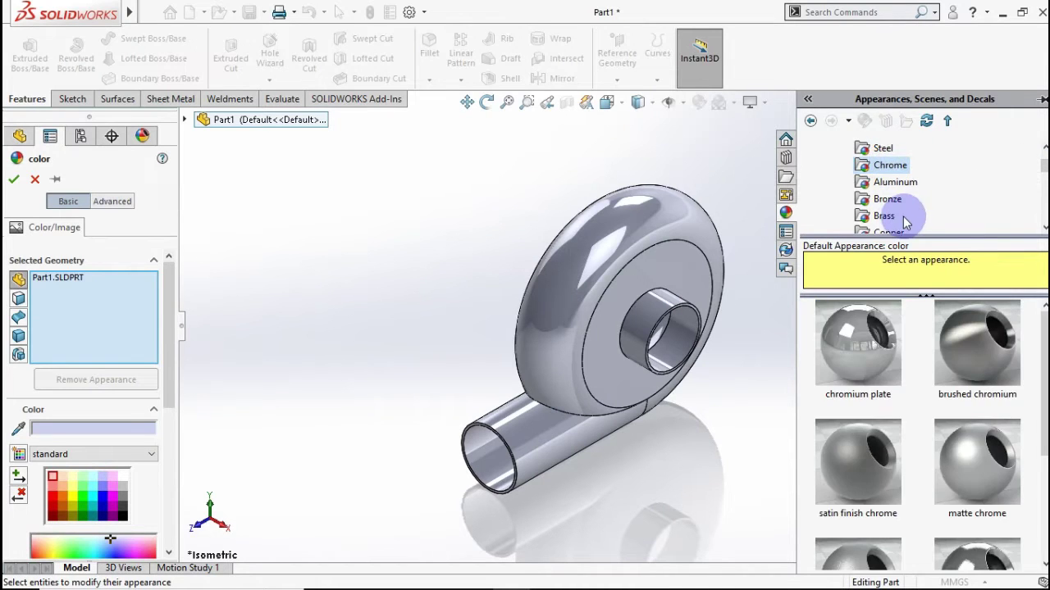
pyautogui.click(880, 341)
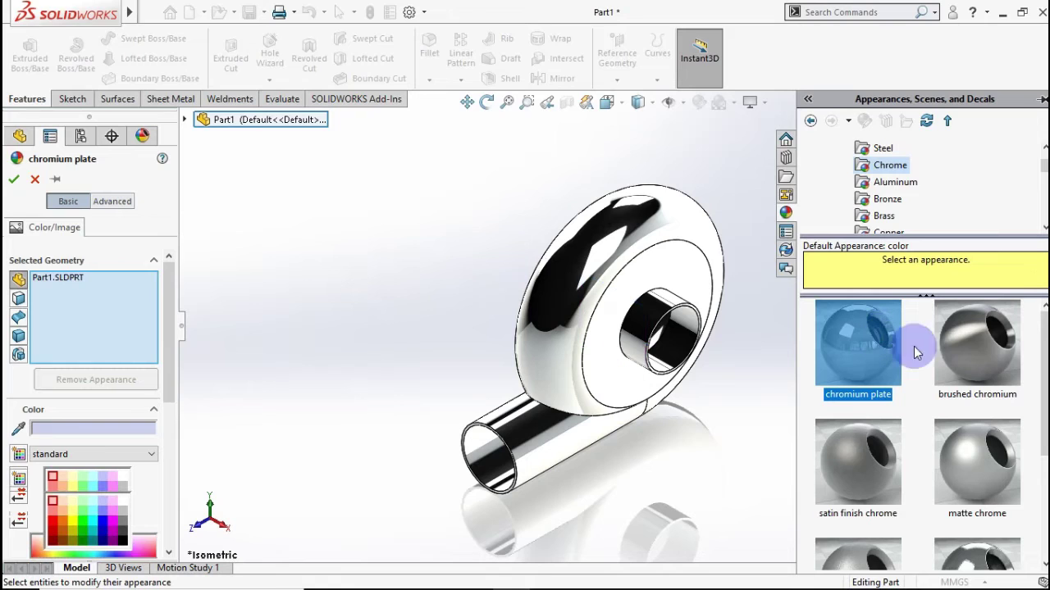
pyautogui.click(957, 344)
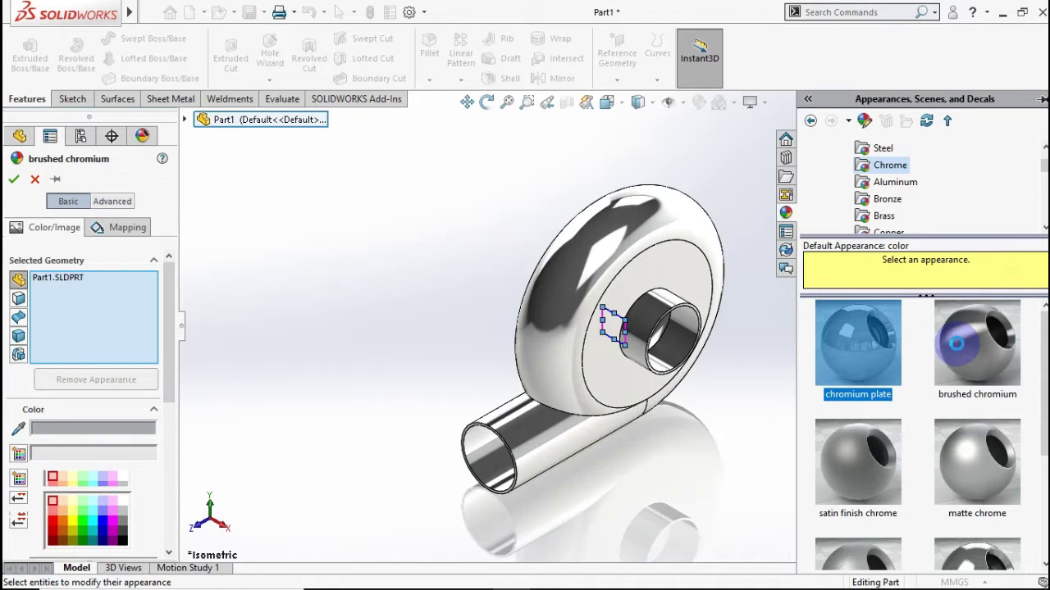
pyautogui.click(105, 525)
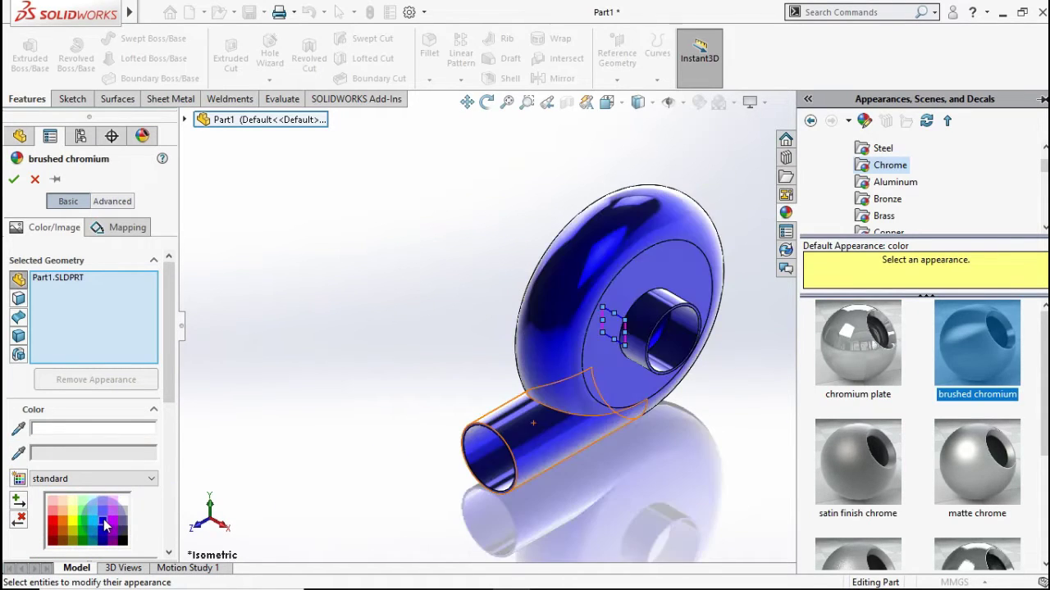
pyautogui.click(14, 182)
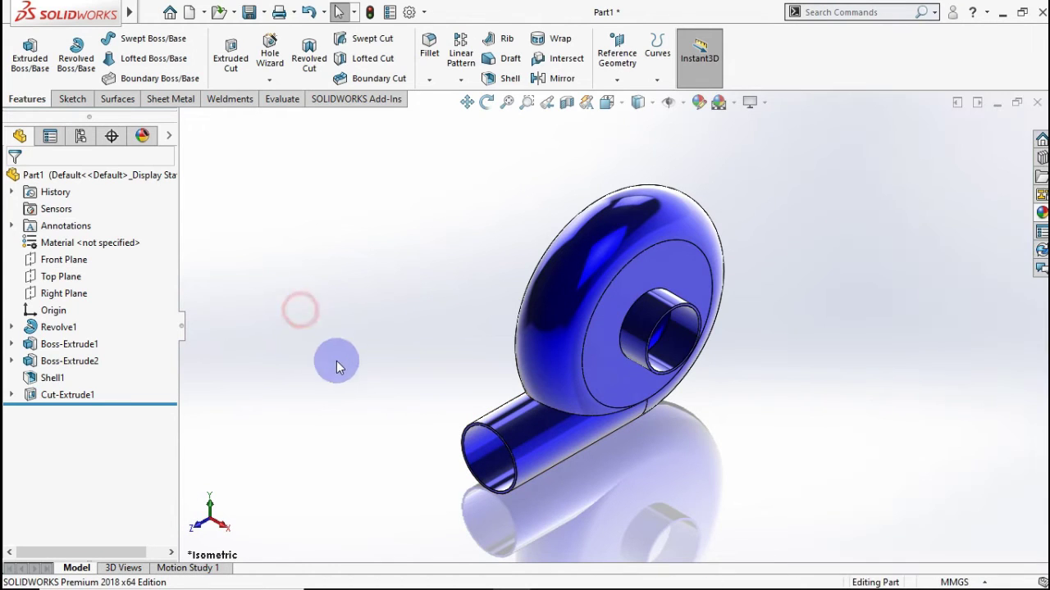
pyautogui.moveTo(350, 361); pyautogui.dragTo(706, 255, button='middle')
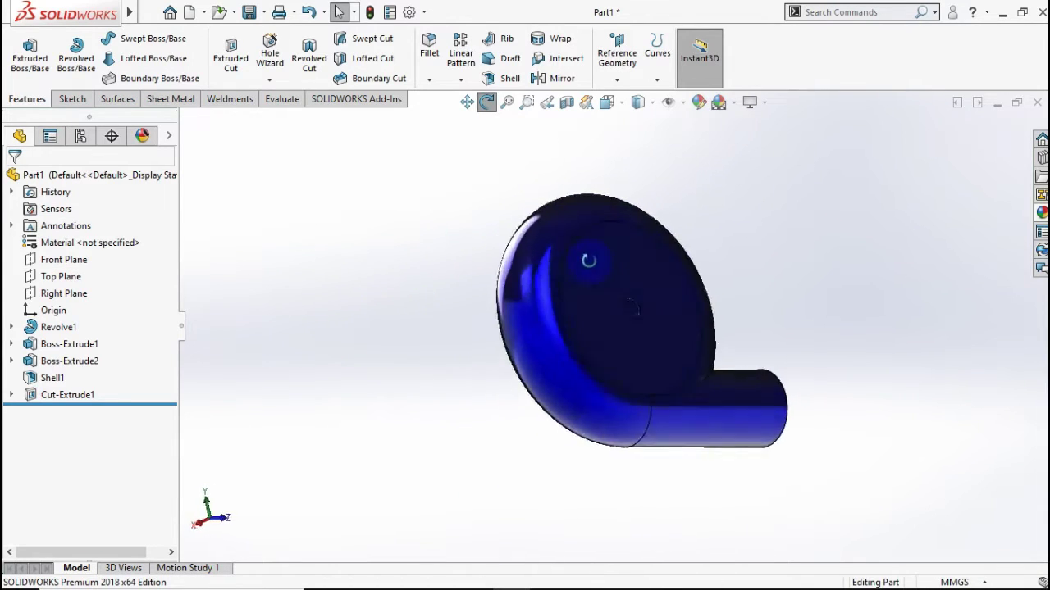
pyautogui.moveTo(706, 255)
pyautogui.mouseDown()
pyautogui.moveTo(815, 260)
pyautogui.moveTo(866, 335)
pyautogui.moveTo(862, 351)
pyautogui.moveTo(774, 281)
pyautogui.mouseUp()
pyautogui.moveTo(773, 282); pyautogui.dragTo(799, 287, button='middle')
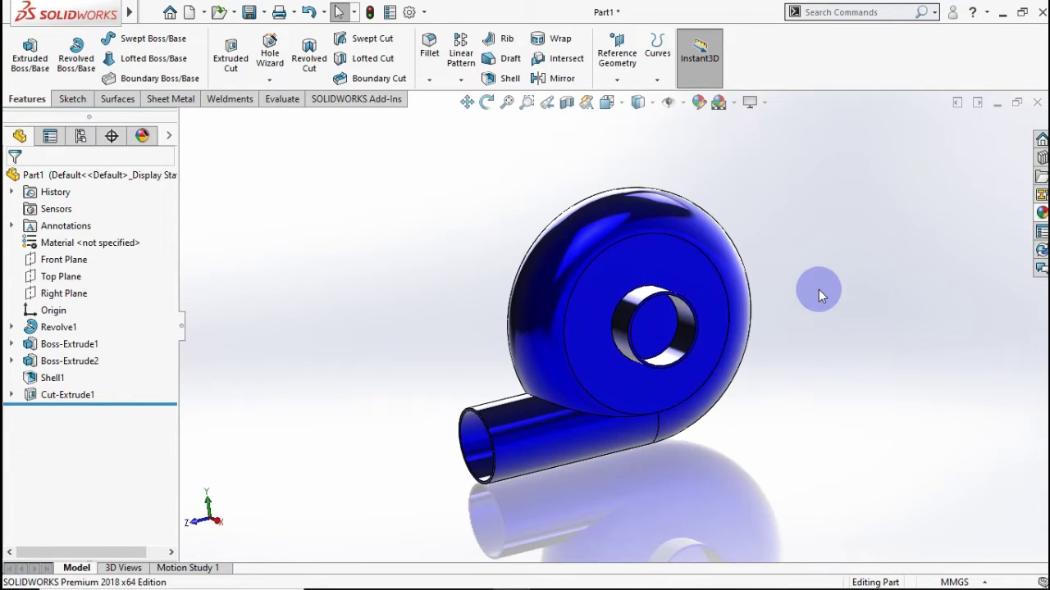
pyautogui.hotkey('ctrl', '7')
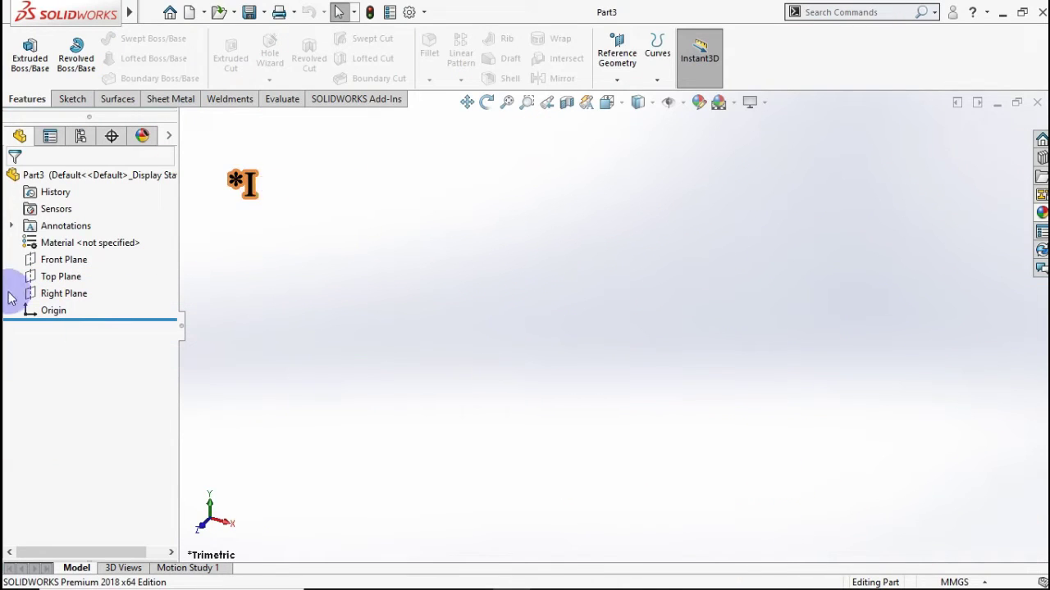
# - On the Right Plane of the new part, sketch an origin-centred circle dimensioned to 200 mm diameter
pyautogui.click(70, 259)
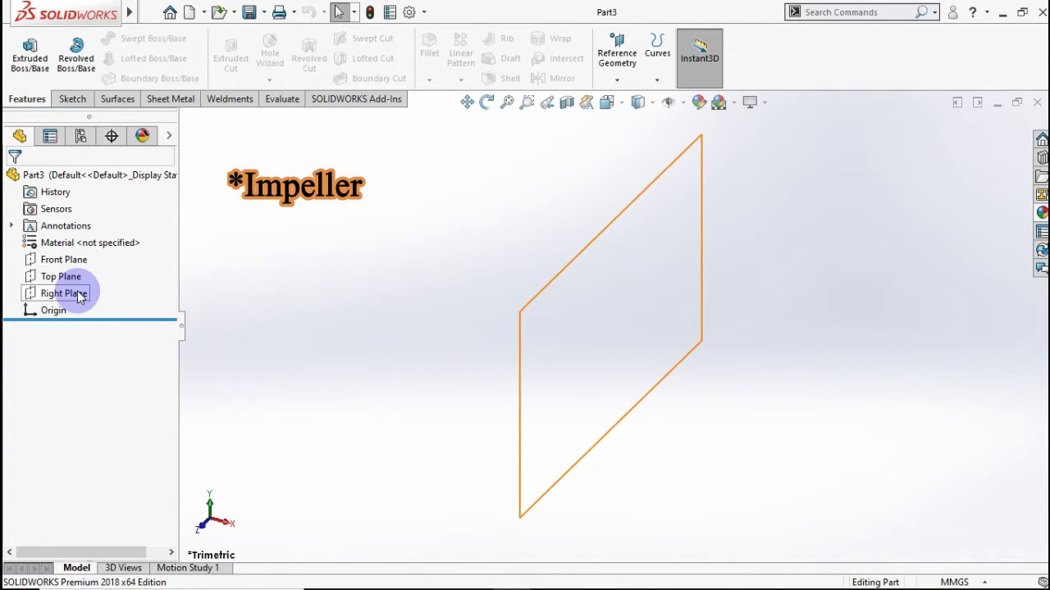
pyautogui.click(78, 291)
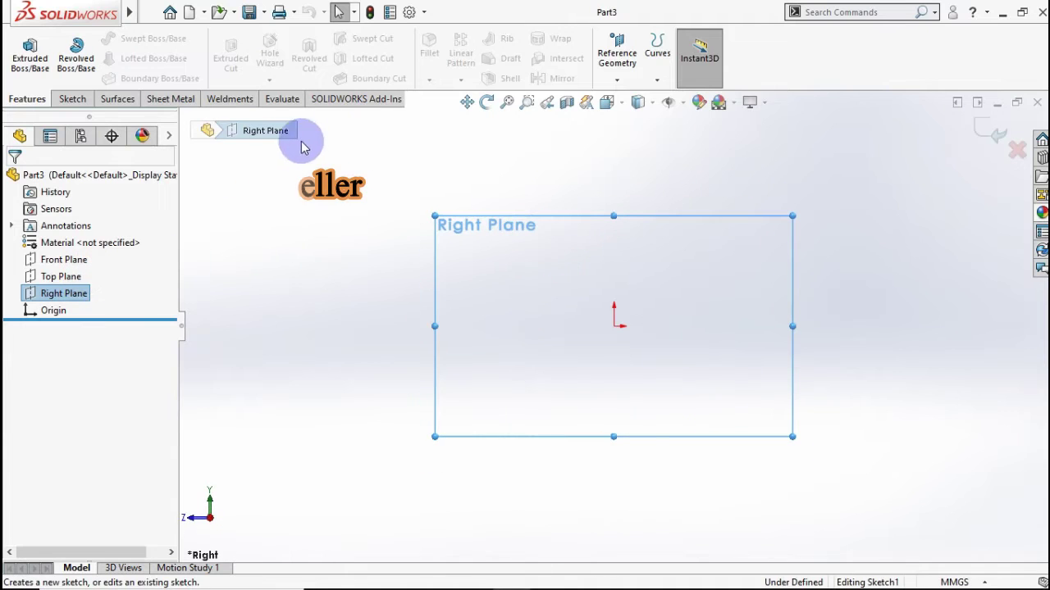
pyautogui.click(135, 45)
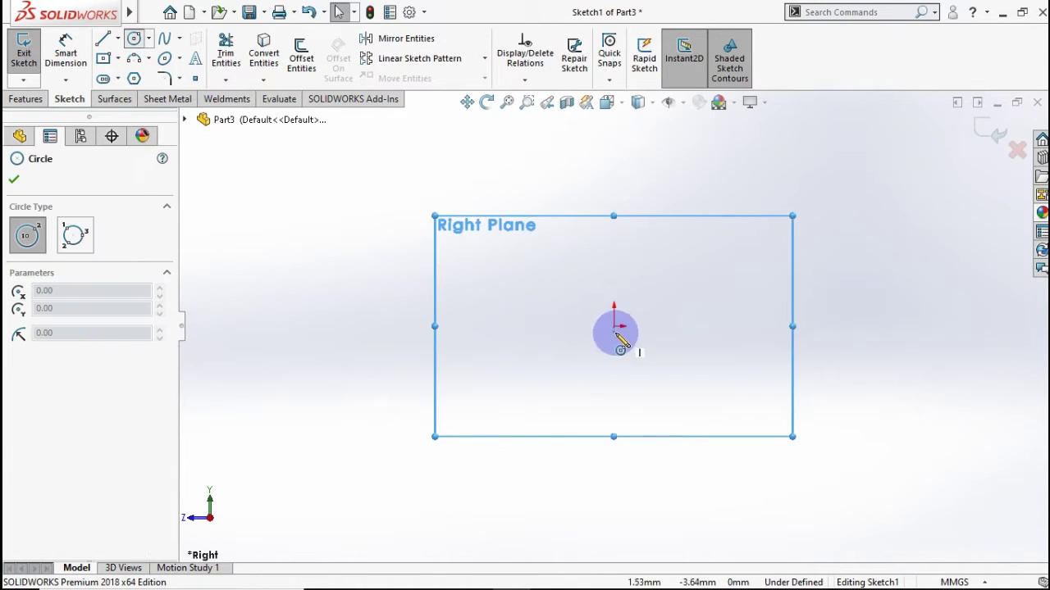
pyautogui.click(614, 326)
pyautogui.click(445, 196)
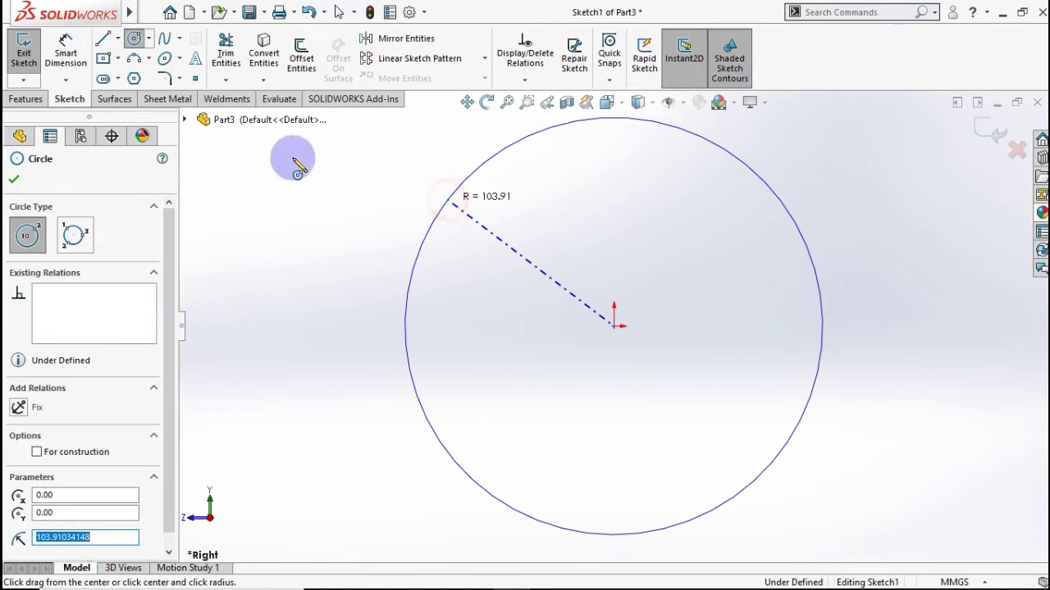
pyautogui.click(88, 56)
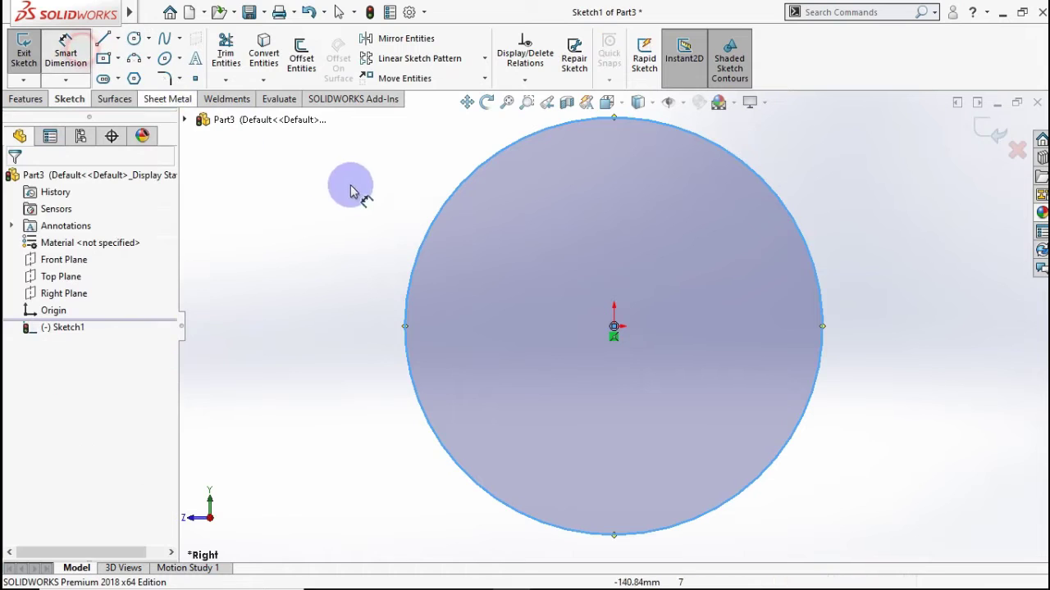
pyautogui.click(419, 222)
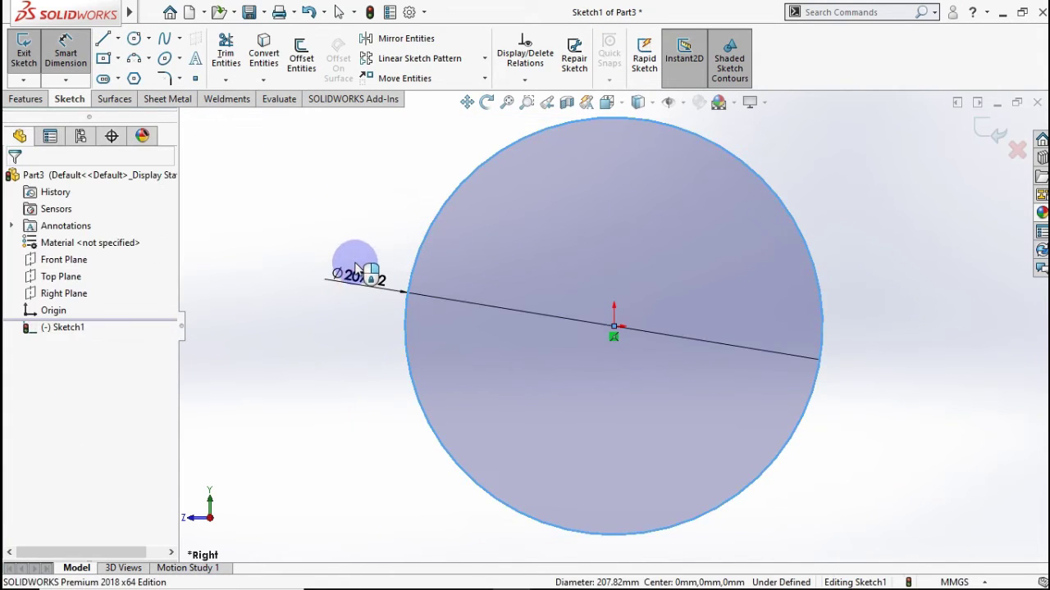
pyautogui.click(348, 275)
pyautogui.write('200')
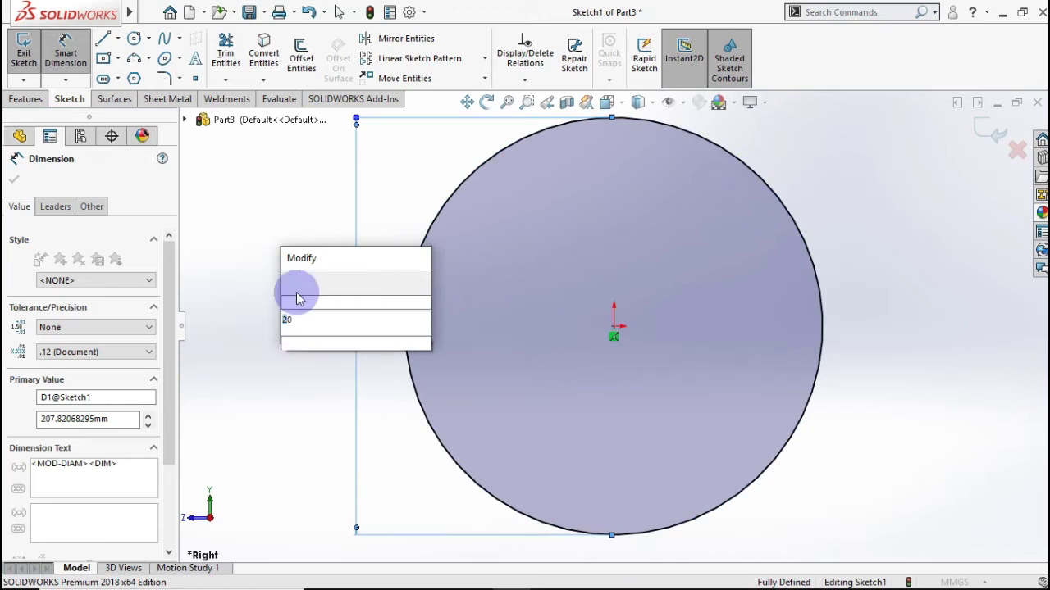
pyautogui.click(300, 280)
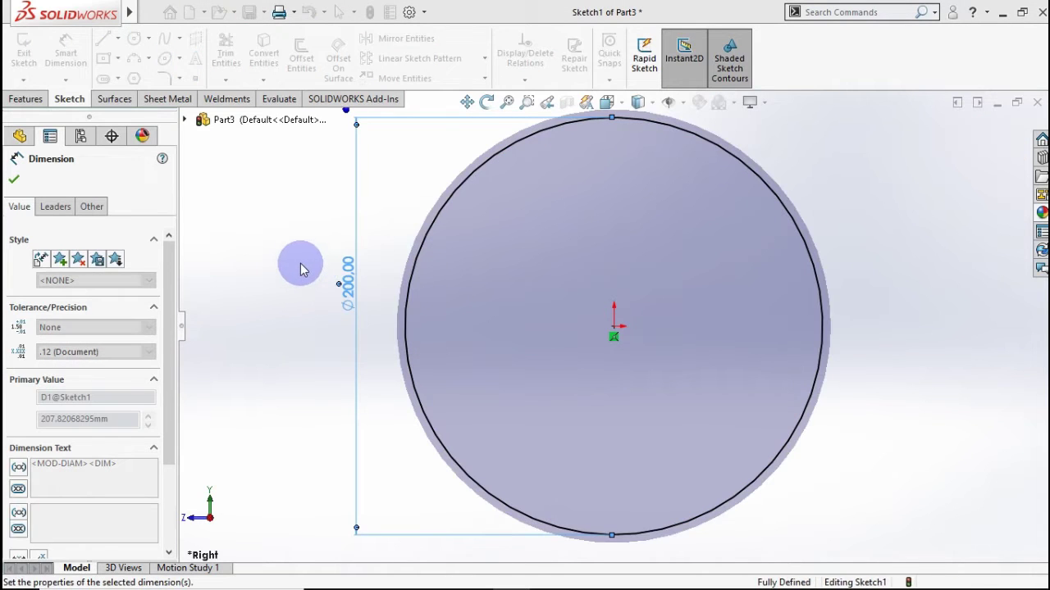
pyautogui.click(37, 100)
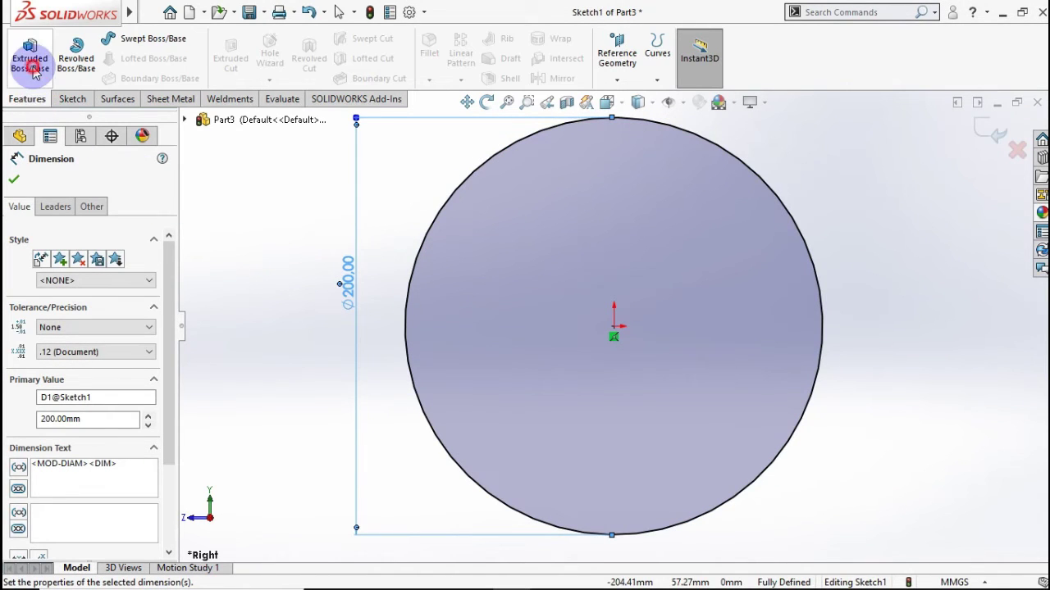
# - Extrude the 200 mm circle 1.5 mm Blind into a thin solid disc
pyautogui.click(33, 71)
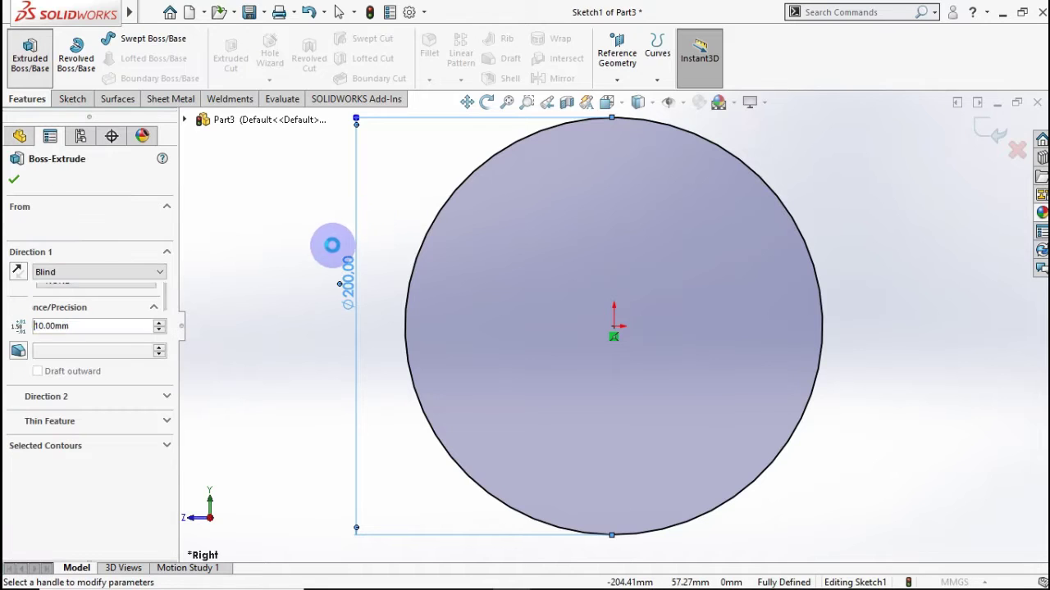
pyautogui.write('1')
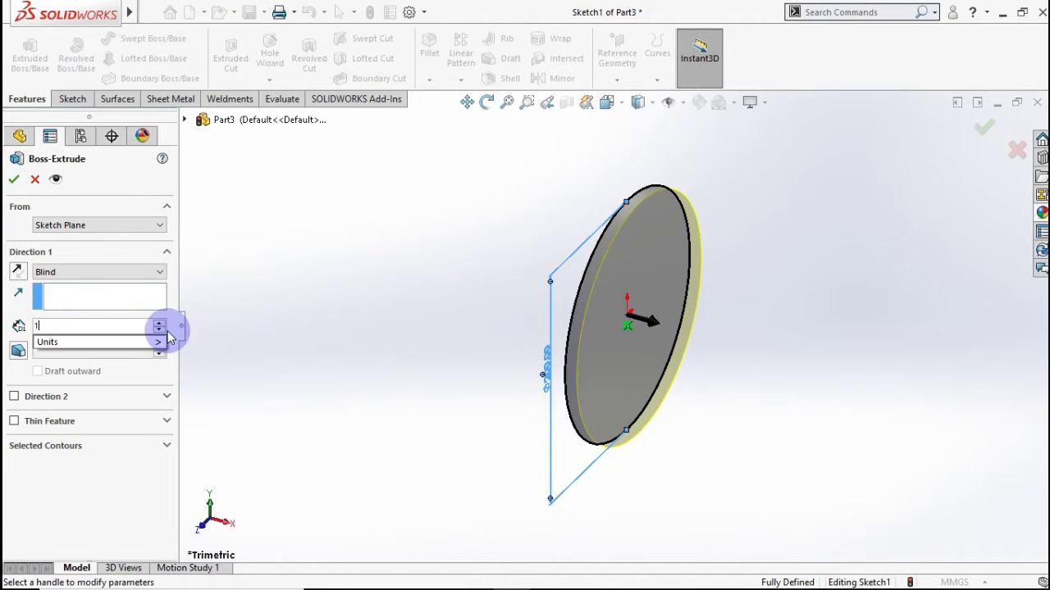
pyautogui.write('.5')
pyautogui.press('Return')
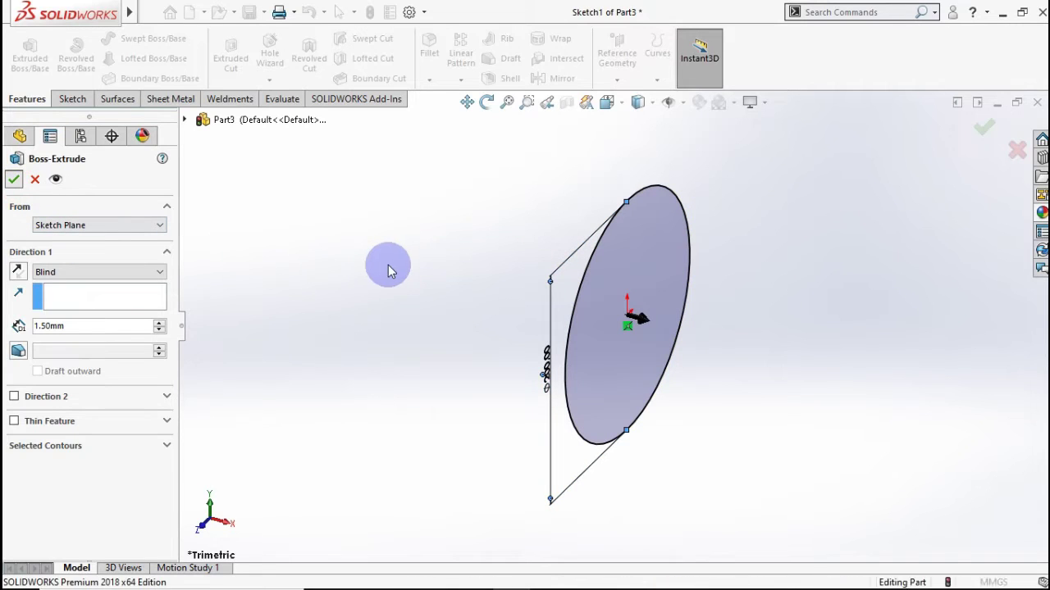
pyautogui.click(481, 232)
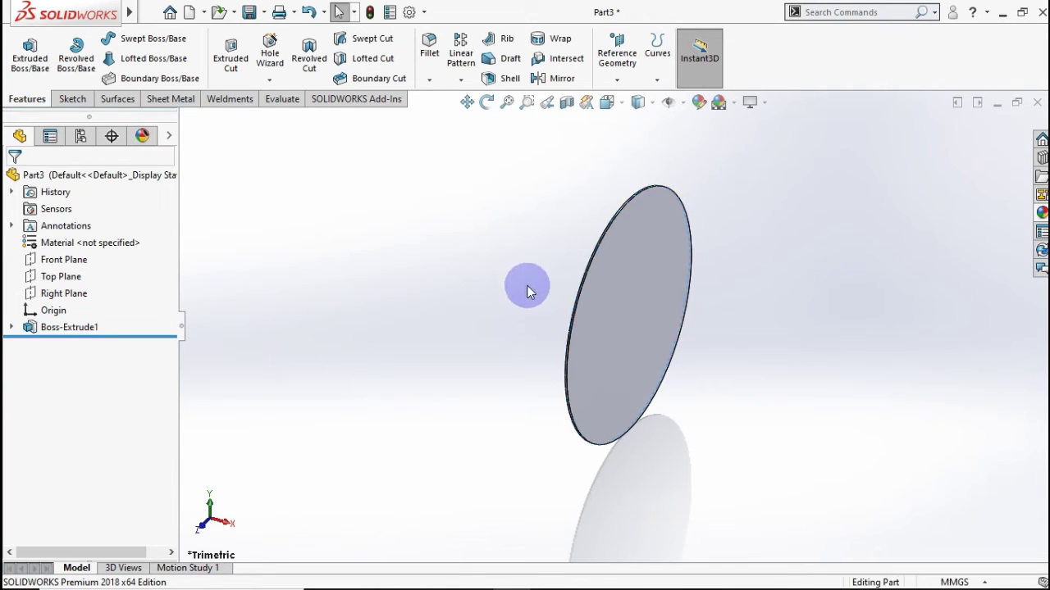
pyautogui.click(638, 325)
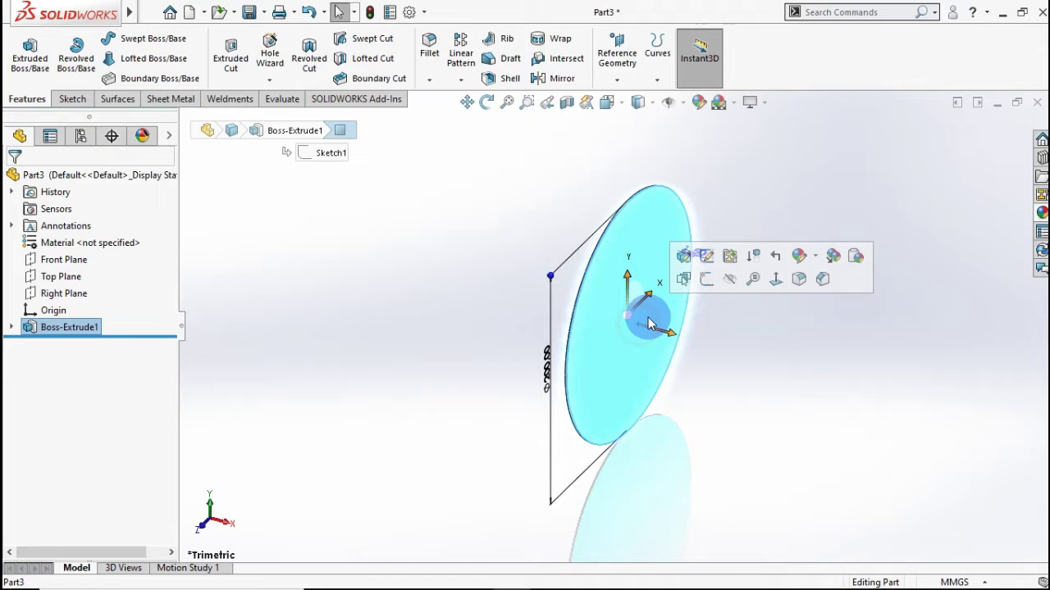
# - On the disc face, sketch an inner origin-centred circle and dimension its diameter to 100 mm
pyautogui.click(712, 287)
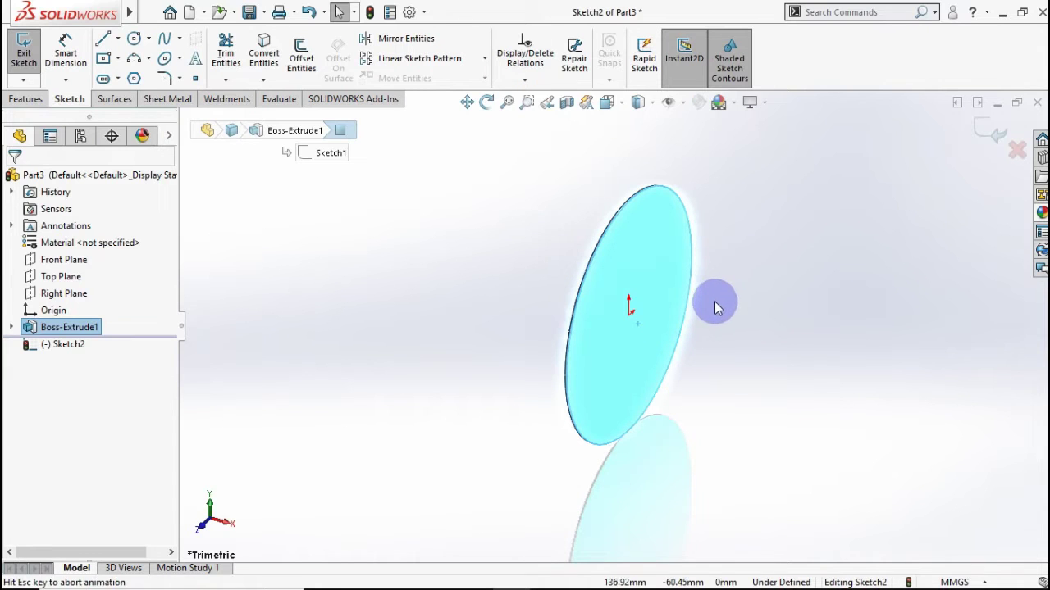
pyautogui.click(898, 307)
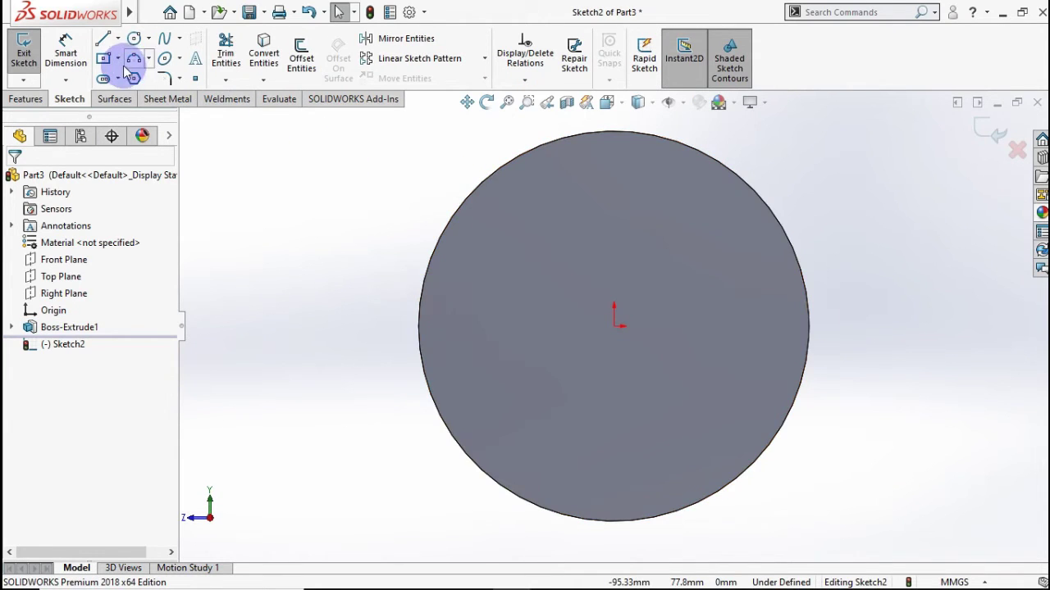
pyautogui.click(133, 41)
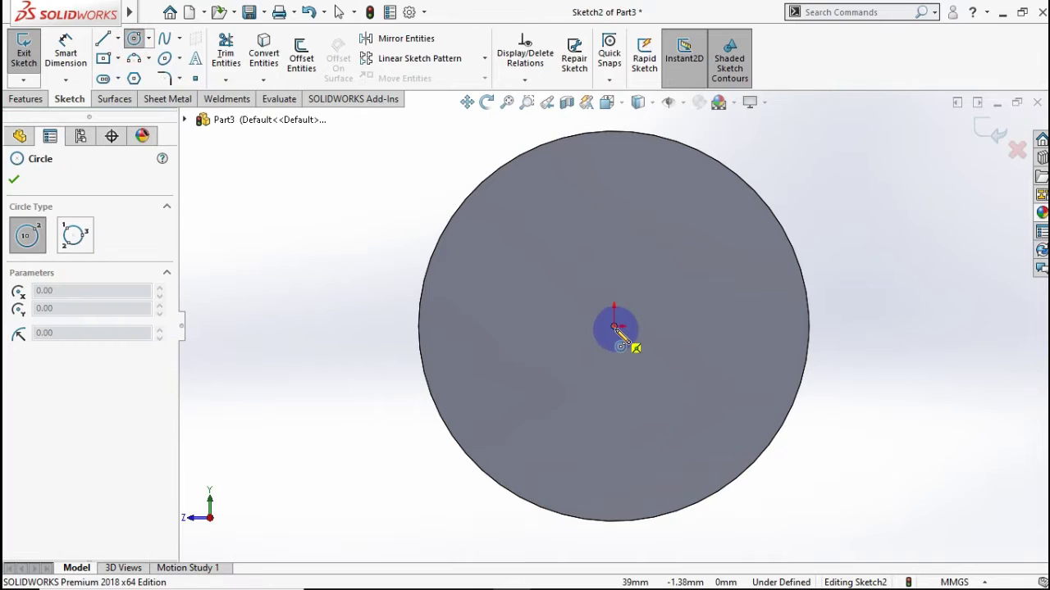
pyautogui.click(614, 327)
pyautogui.click(533, 259)
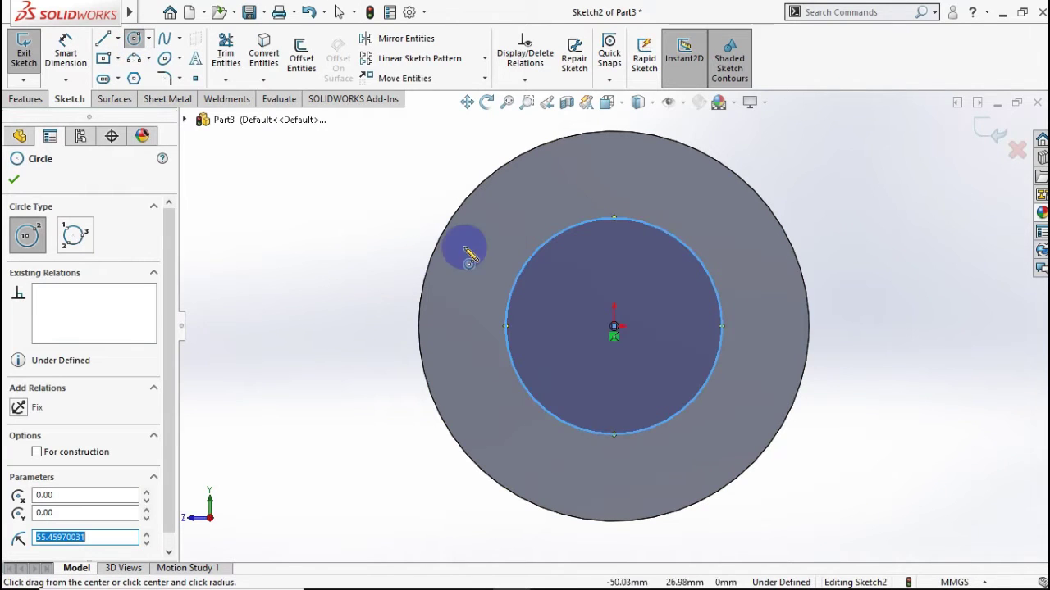
pyautogui.click(65, 51)
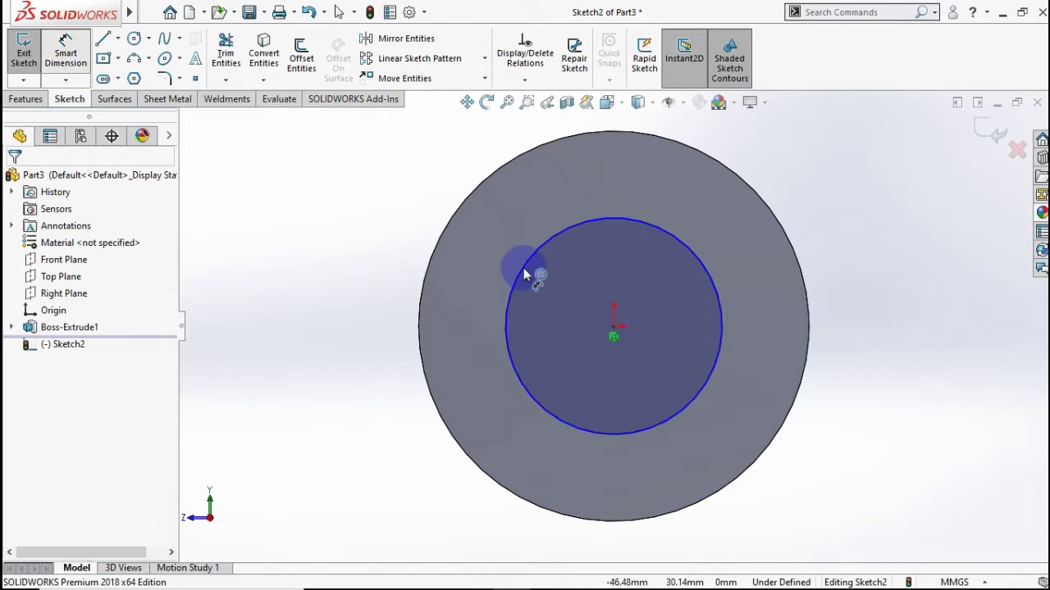
pyautogui.click(447, 270)
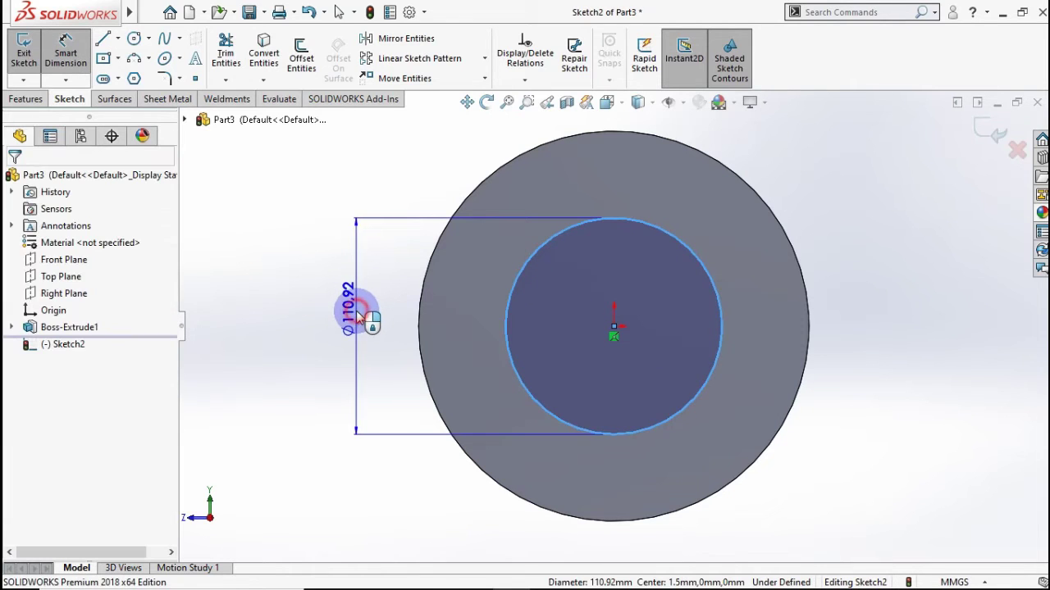
pyautogui.click(358, 340)
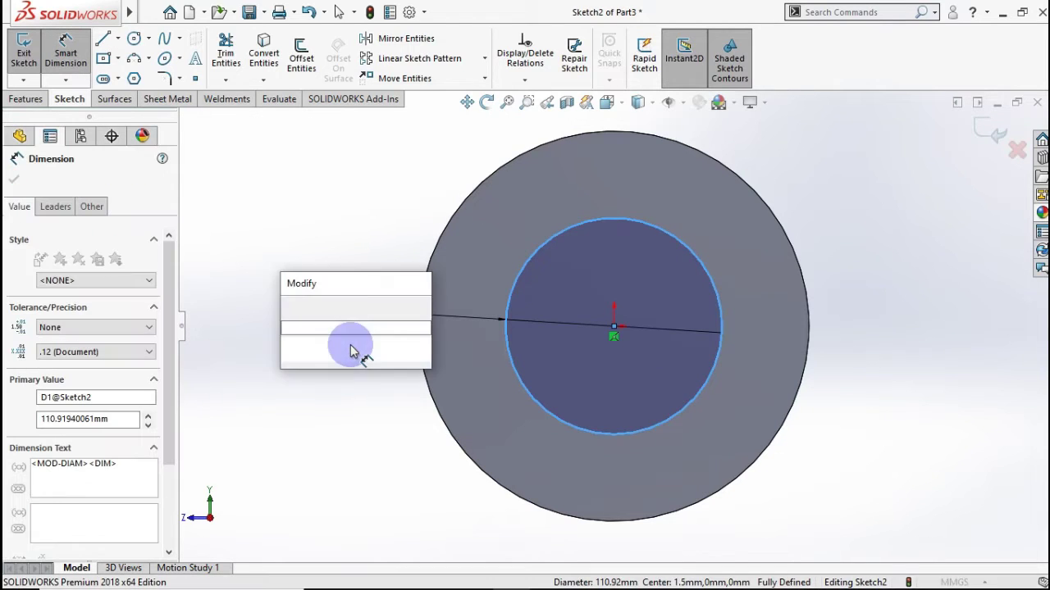
pyautogui.write('100')
pyautogui.click(292, 308)
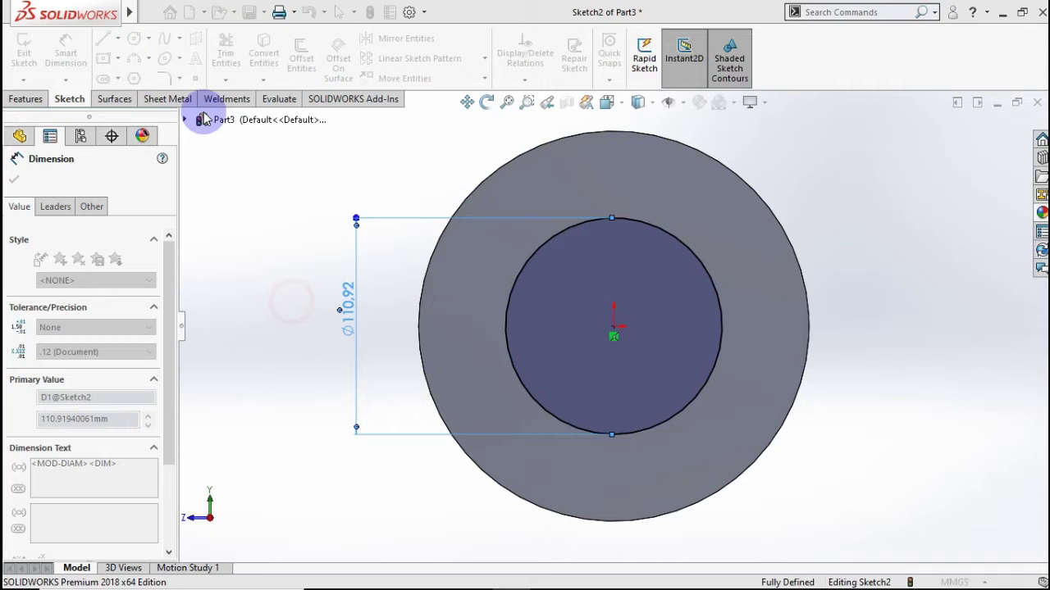
# - Draw a three-point arc from the outer circle's top to the inner circle with a 38 mm radius
pyautogui.click(162, 81)
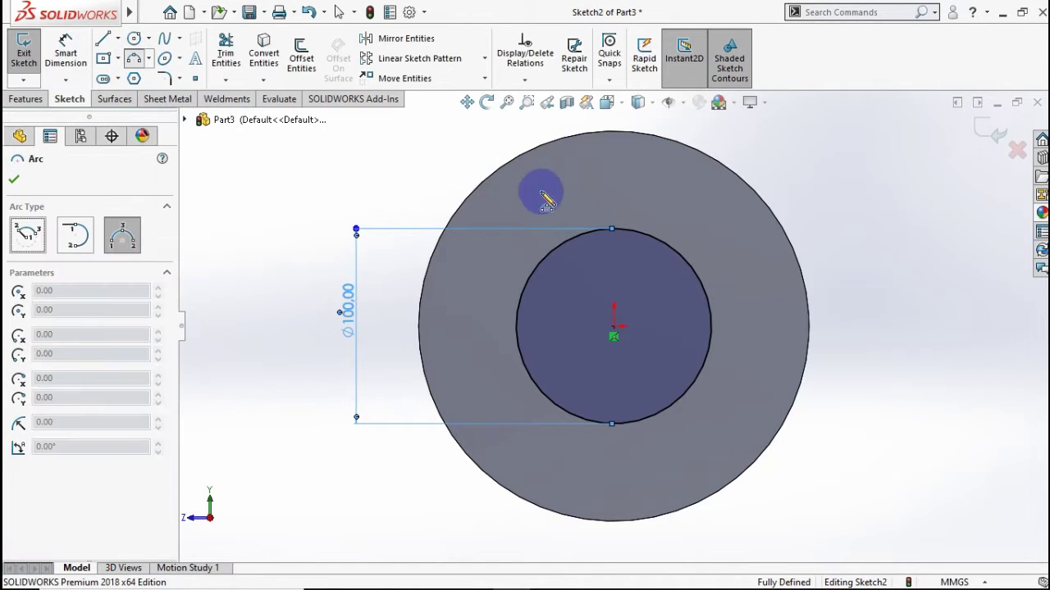
pyautogui.click(614, 132)
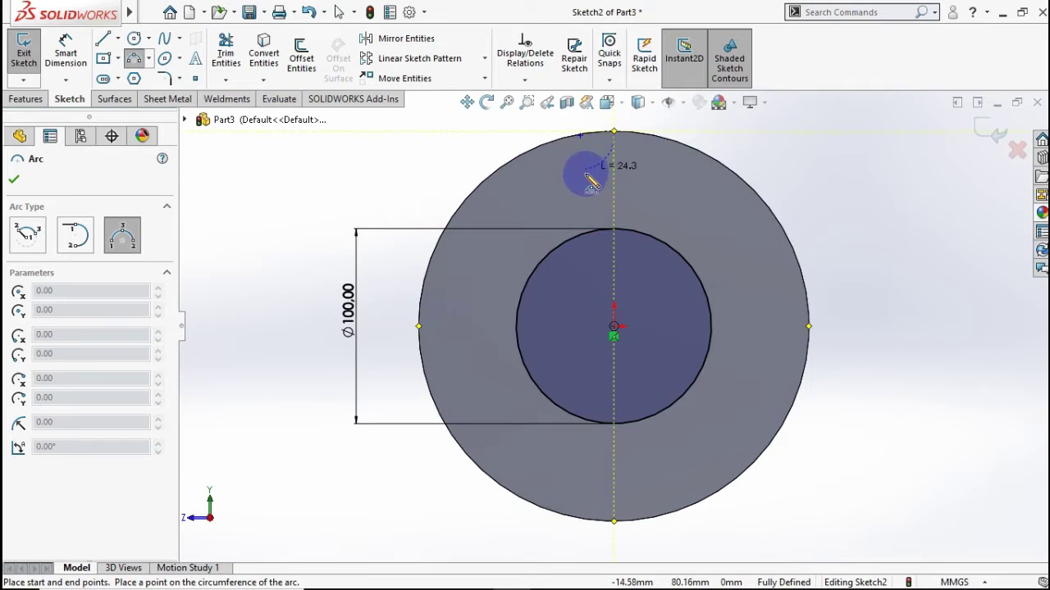
pyautogui.click(561, 254)
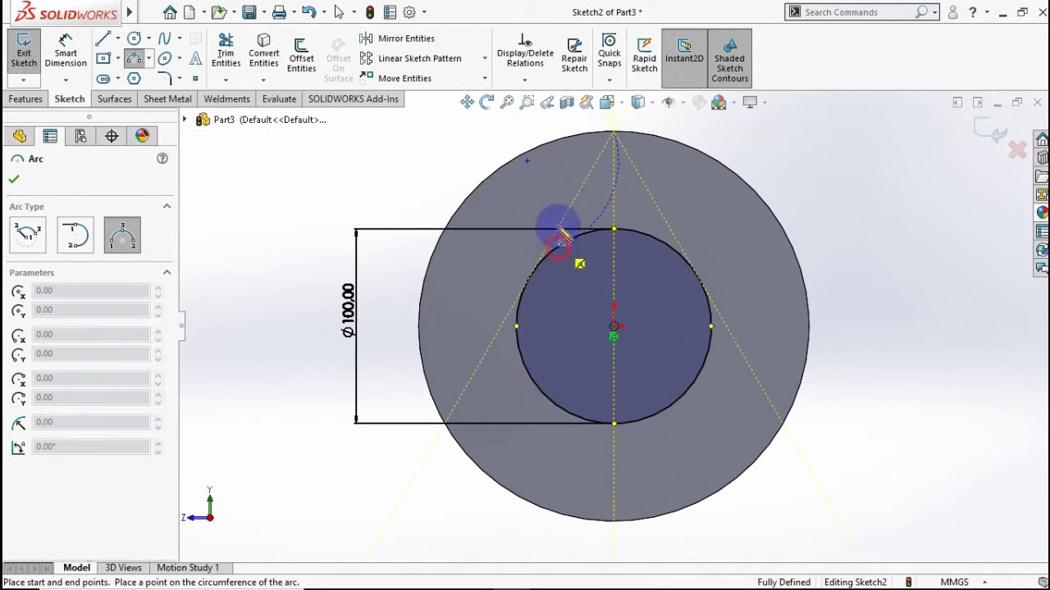
pyautogui.click(558, 187)
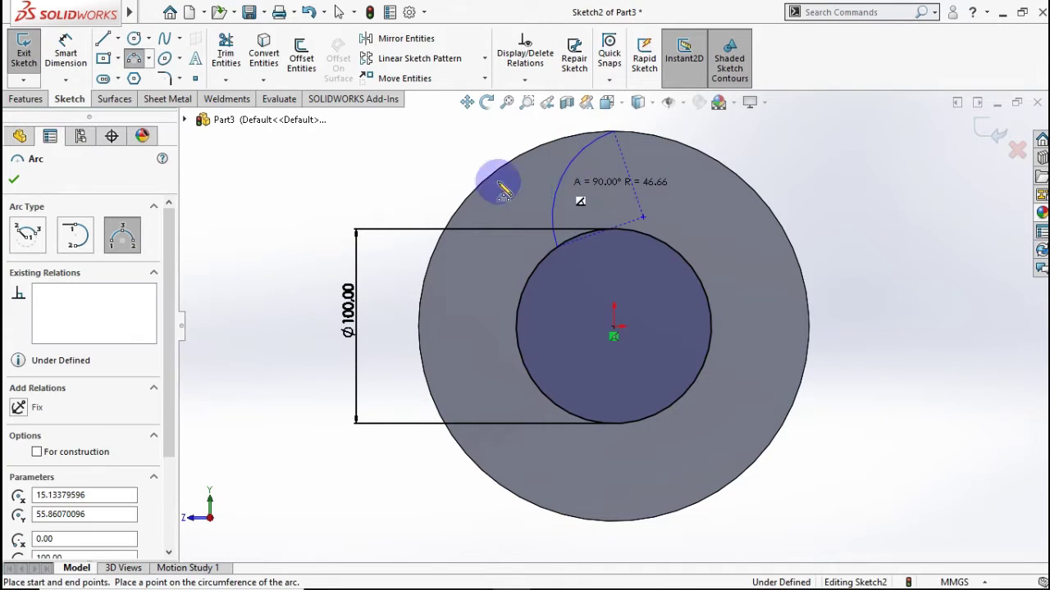
pyautogui.click(65, 51)
pyautogui.click(558, 179)
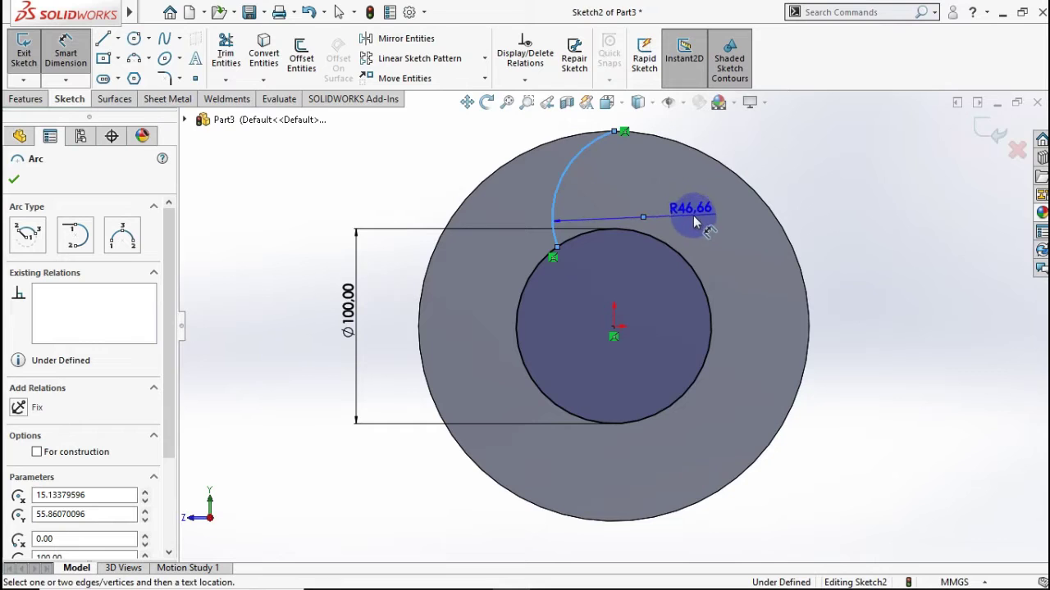
pyautogui.click(709, 246)
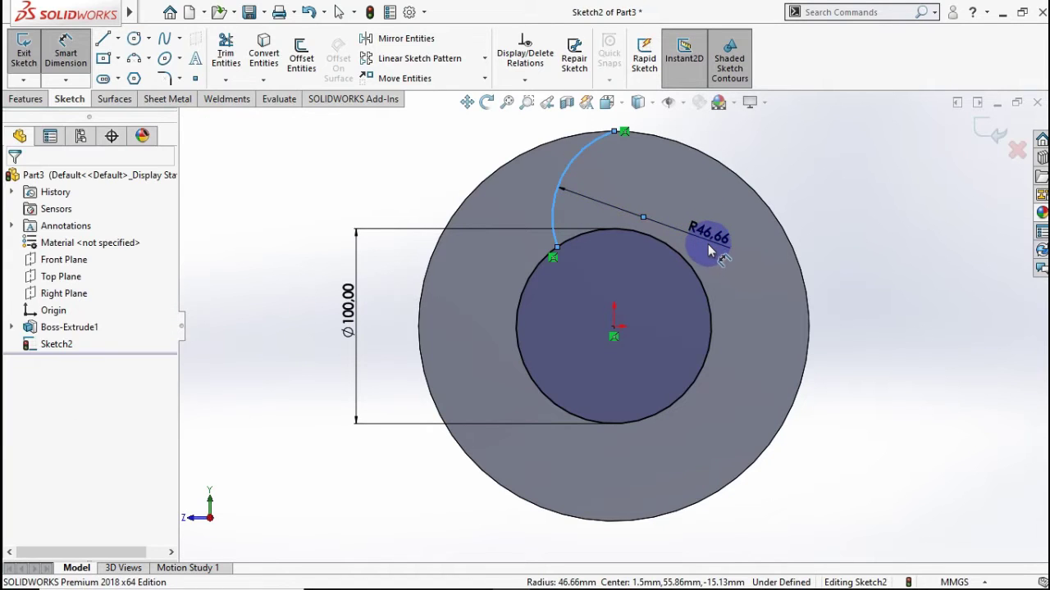
pyautogui.doubleClick(687, 254)
pyautogui.write('38')
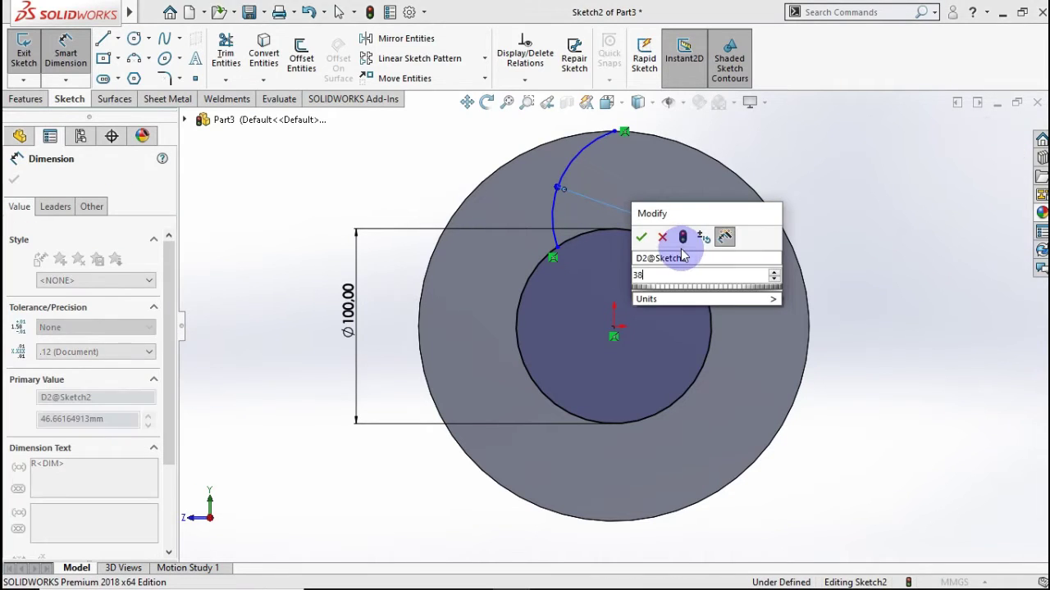
pyautogui.click(641, 238)
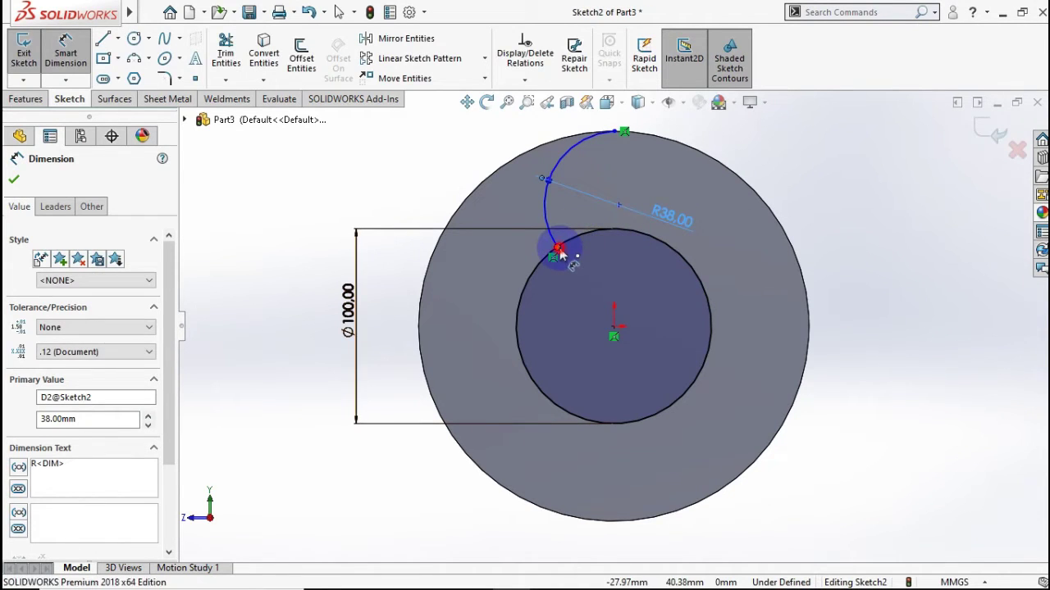
# - Dimension the arc's lower end 45 mm vertically above the origin
pyautogui.click(611, 331)
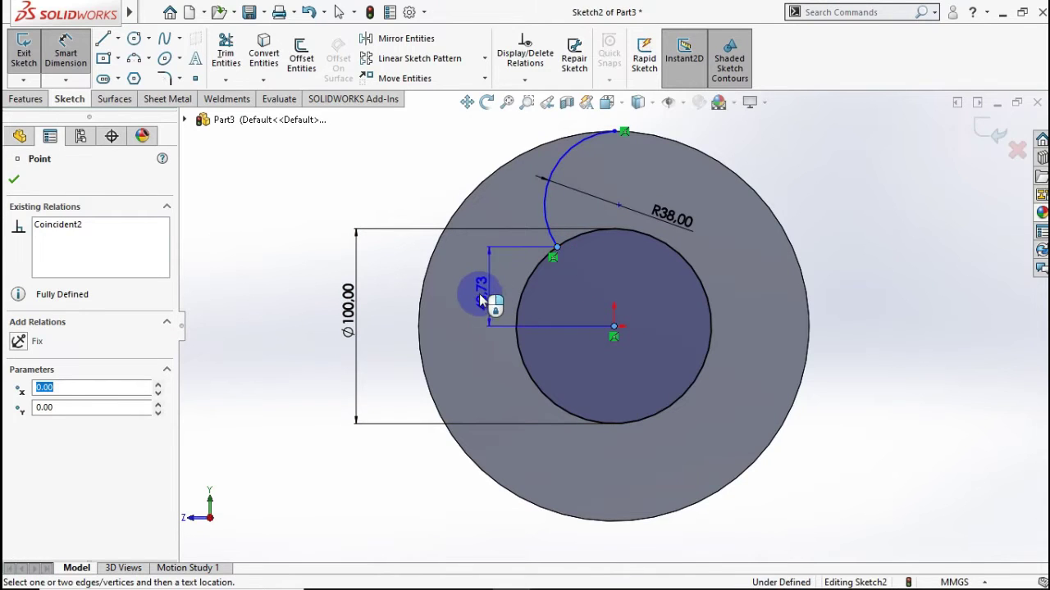
pyautogui.click(476, 299)
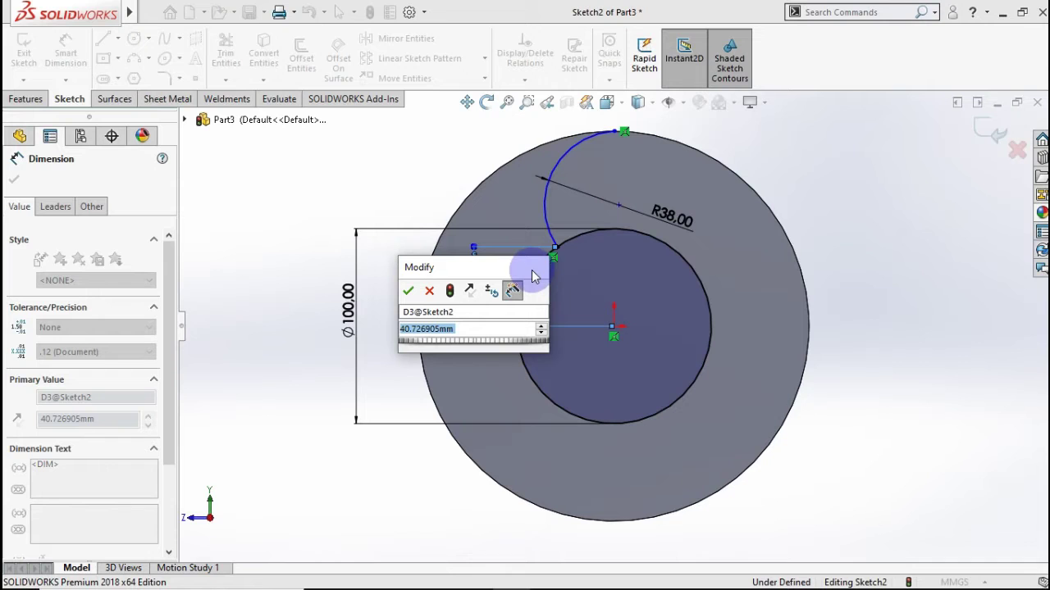
pyautogui.write('45')
pyautogui.click(412, 292)
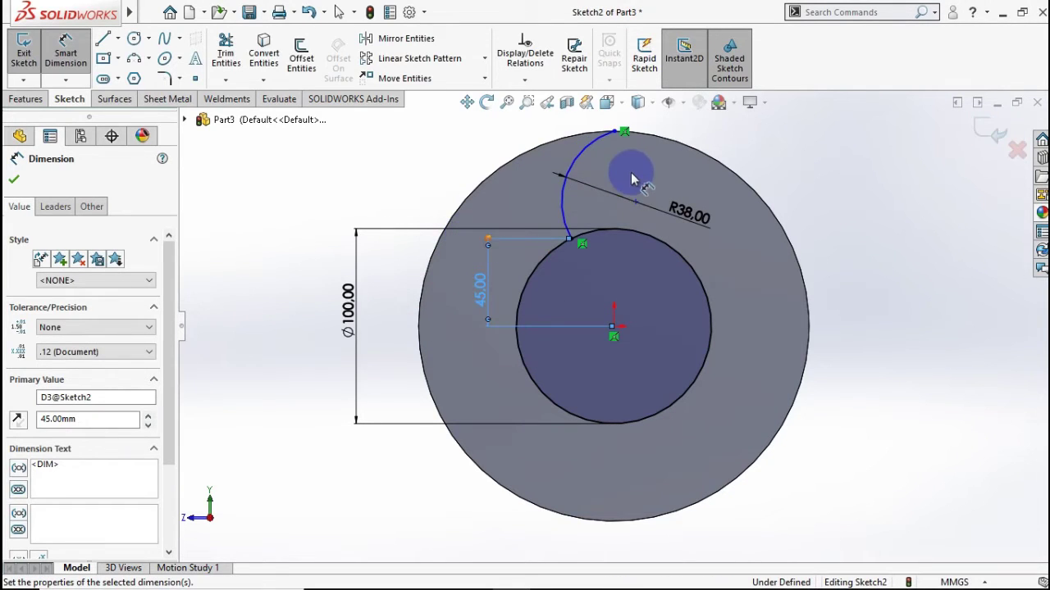
pyautogui.scroll(-1, 632, 172)
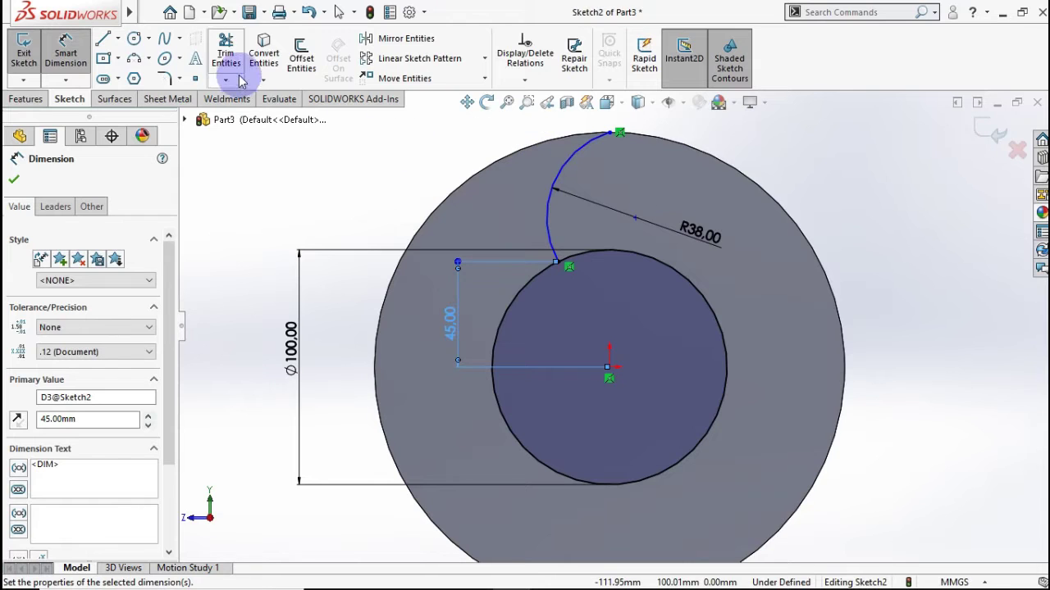
# - Offset the sloped 38 mm arc by 1.5 mm to form the wall thickness
pyautogui.click(301, 55)
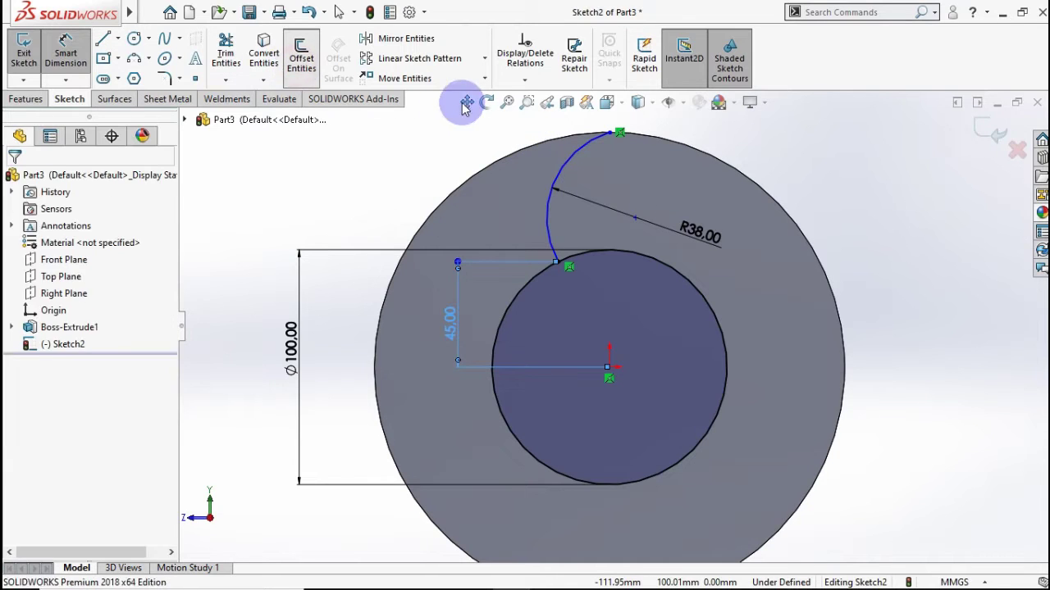
pyautogui.click(574, 163)
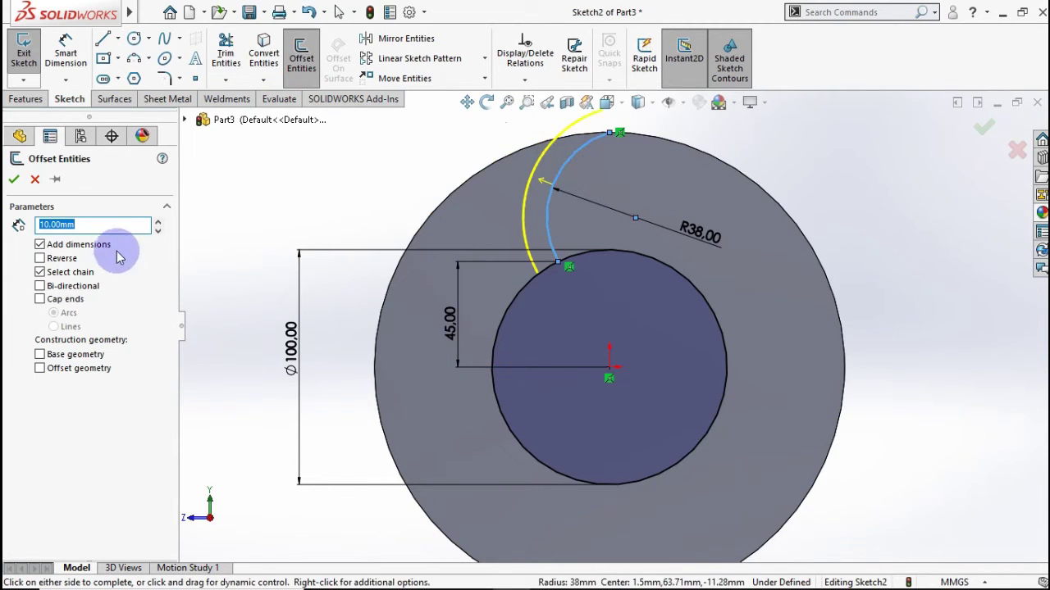
pyautogui.write('15')
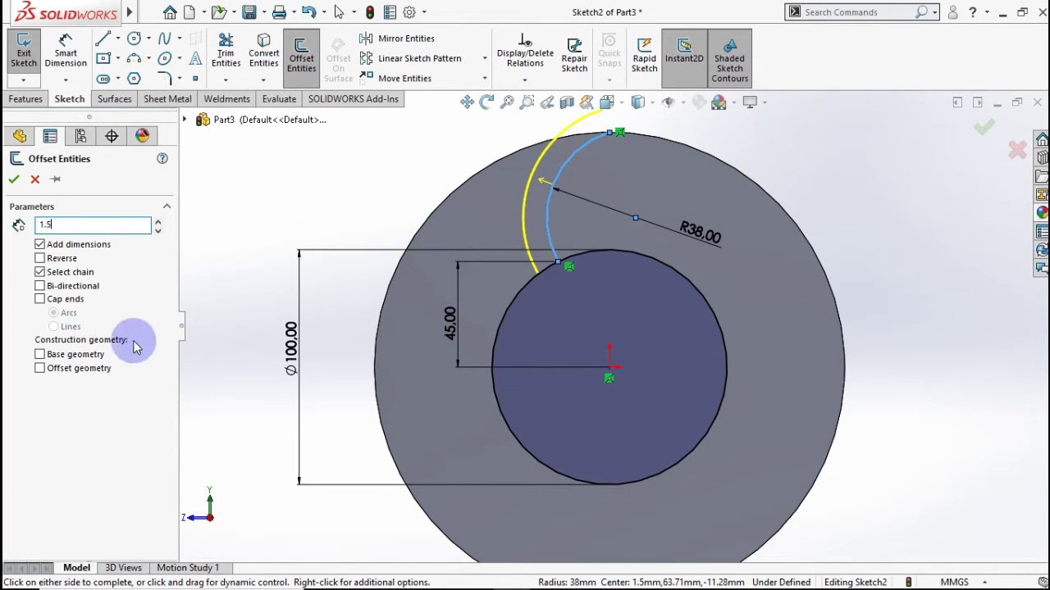
pyautogui.press('Return')
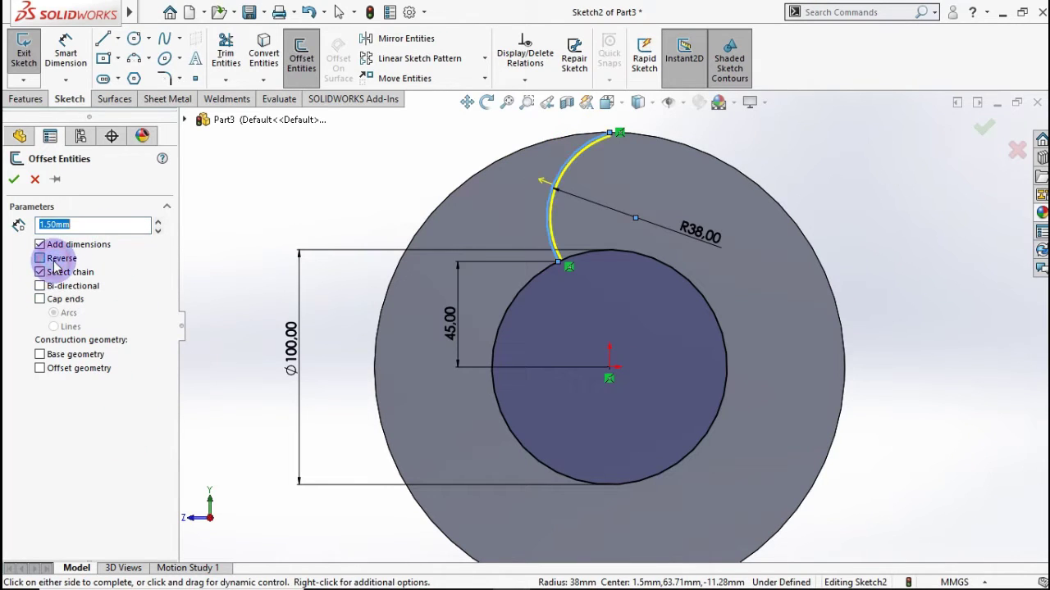
# - Accept the 1.5 mm offset arc and convert the disc's outer edge into the sketch
pyautogui.click(14, 183)
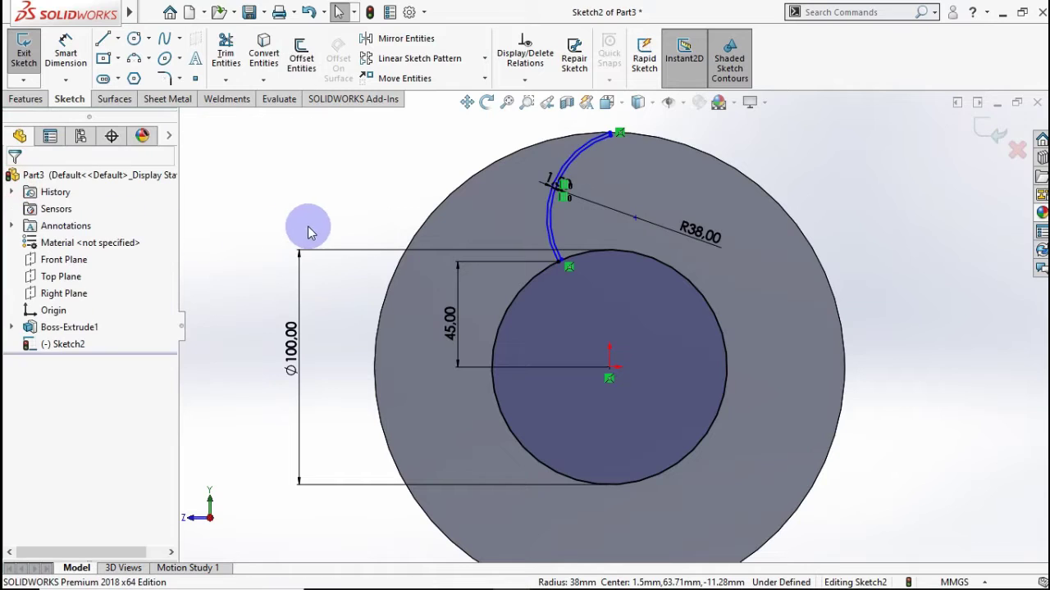
pyautogui.scroll(-1, 624, 156)
pyautogui.scroll(-2, 599, 152)
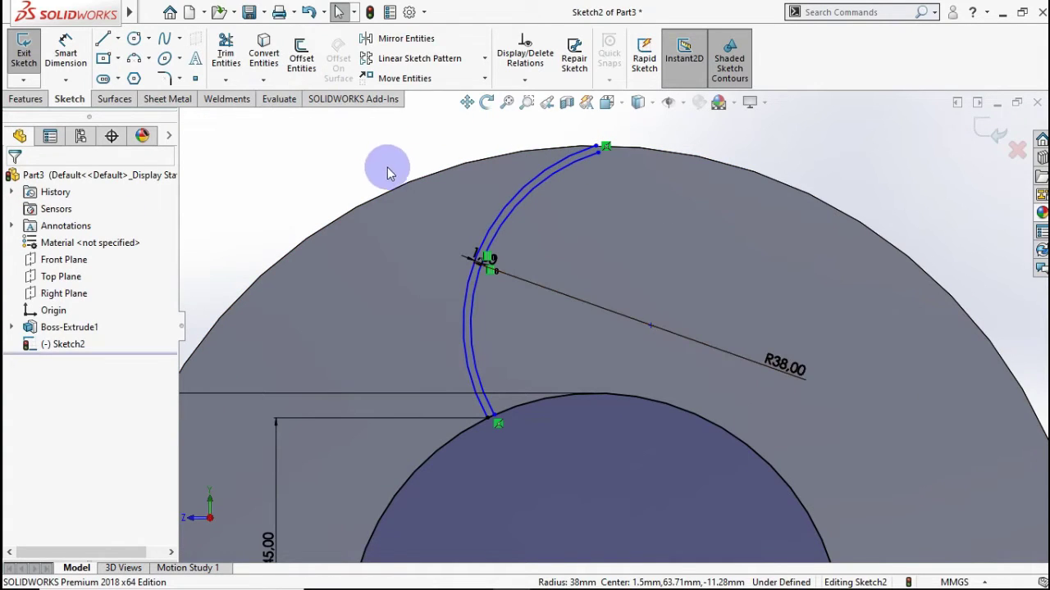
pyautogui.click(392, 192)
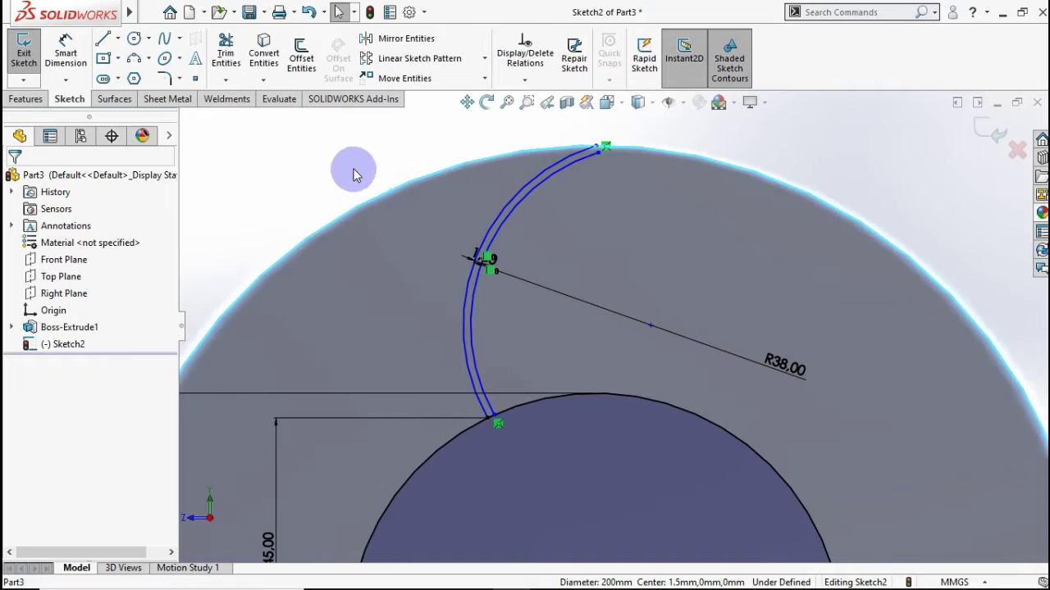
pyautogui.click(270, 60)
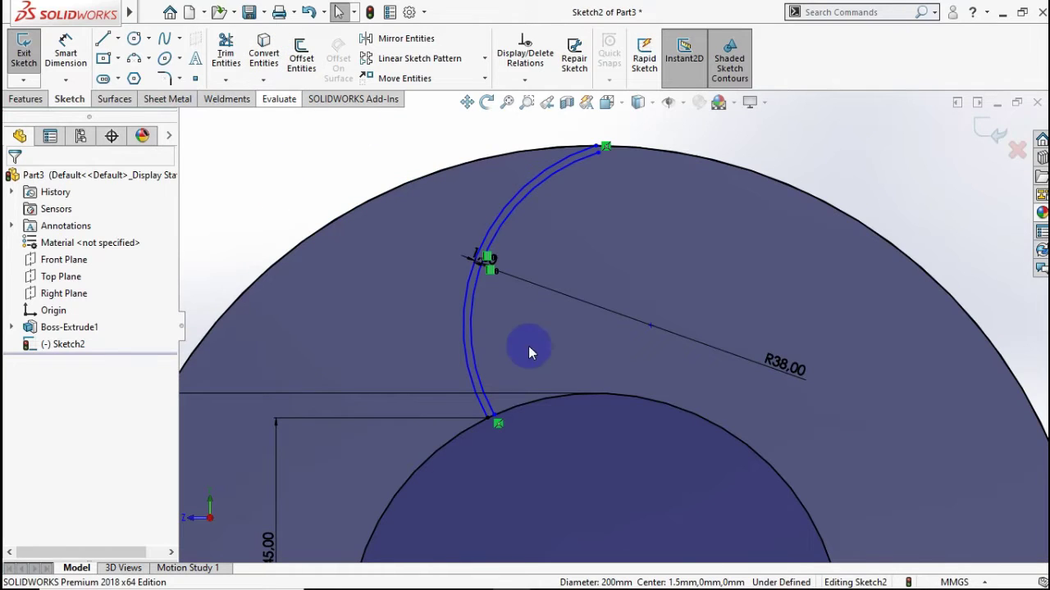
# - Trim both arcs' overhanging ends so they stop cleanly at the circles
pyautogui.scroll(-2, 528, 353)
pyautogui.scroll(2, 634, 148)
pyautogui.scroll(-3, 628, 171)
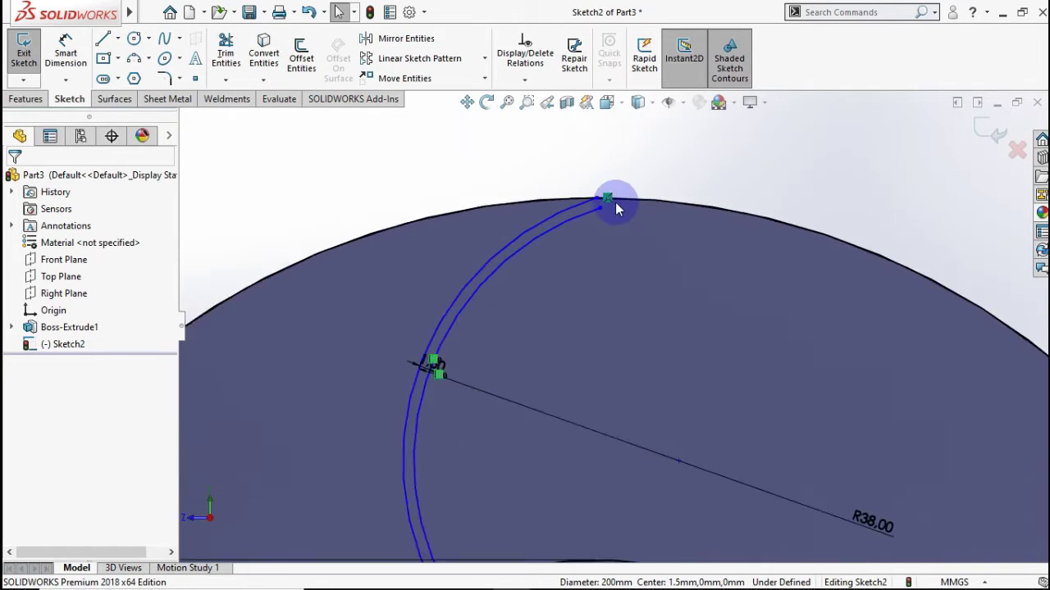
pyautogui.scroll(-2, 616, 201)
pyautogui.click(225, 79)
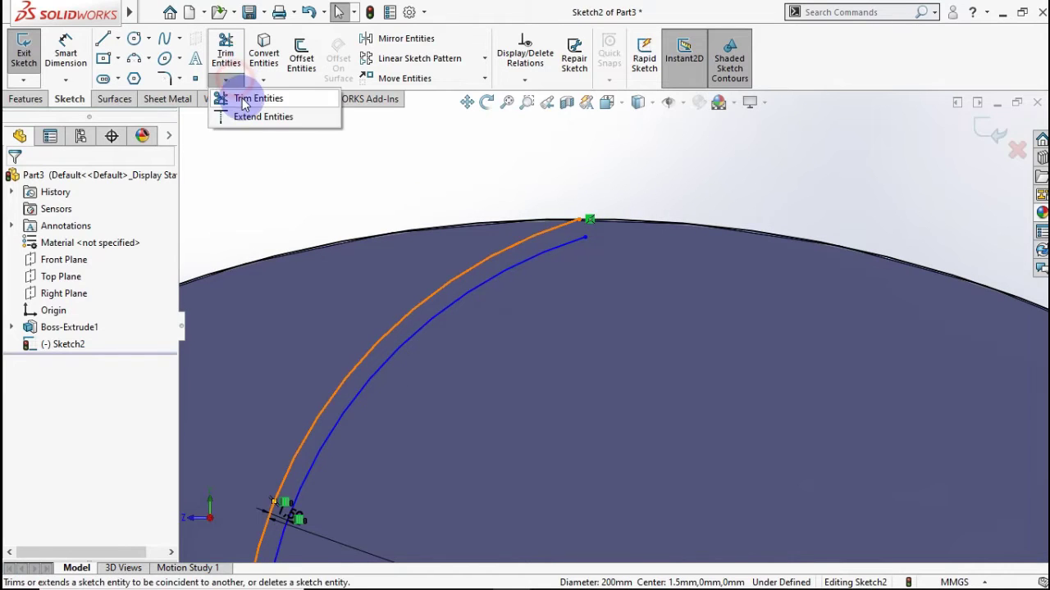
pyautogui.click(230, 96)
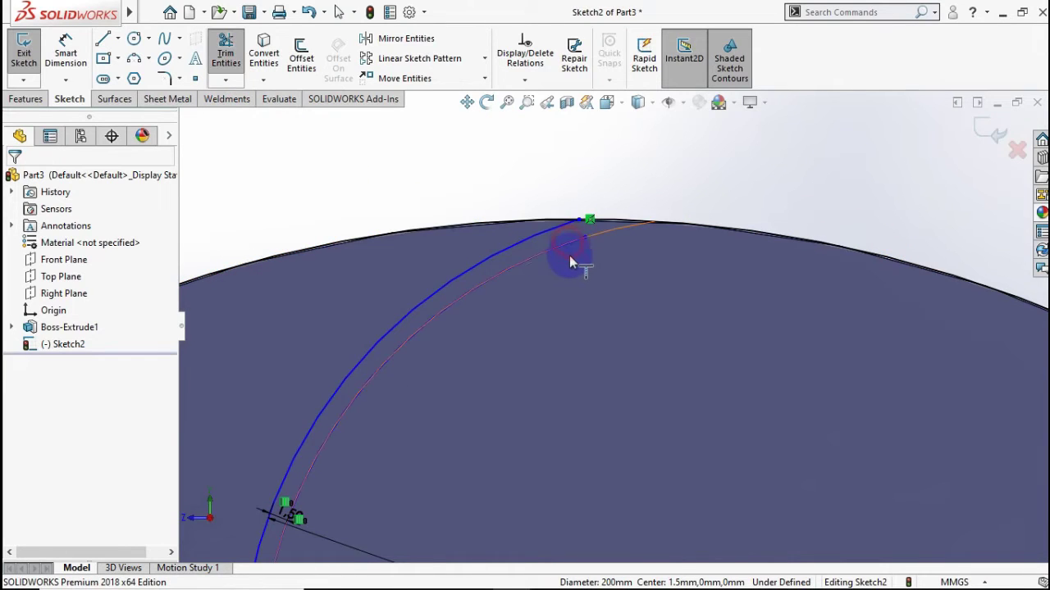
pyautogui.moveTo(542, 280); pyautogui.dragTo(520, 339)
pyautogui.scroll(2, 484, 414)
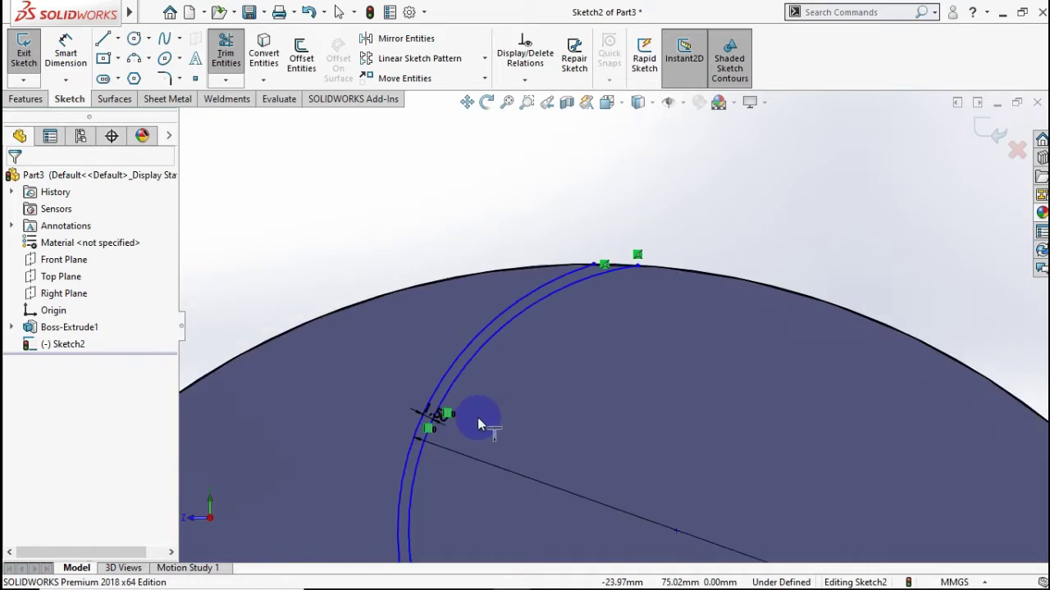
pyautogui.scroll(2, 497, 455)
pyautogui.scroll(-3, 563, 487)
pyautogui.scroll(-3, 673, 410)
pyautogui.scroll(-1, 673, 410)
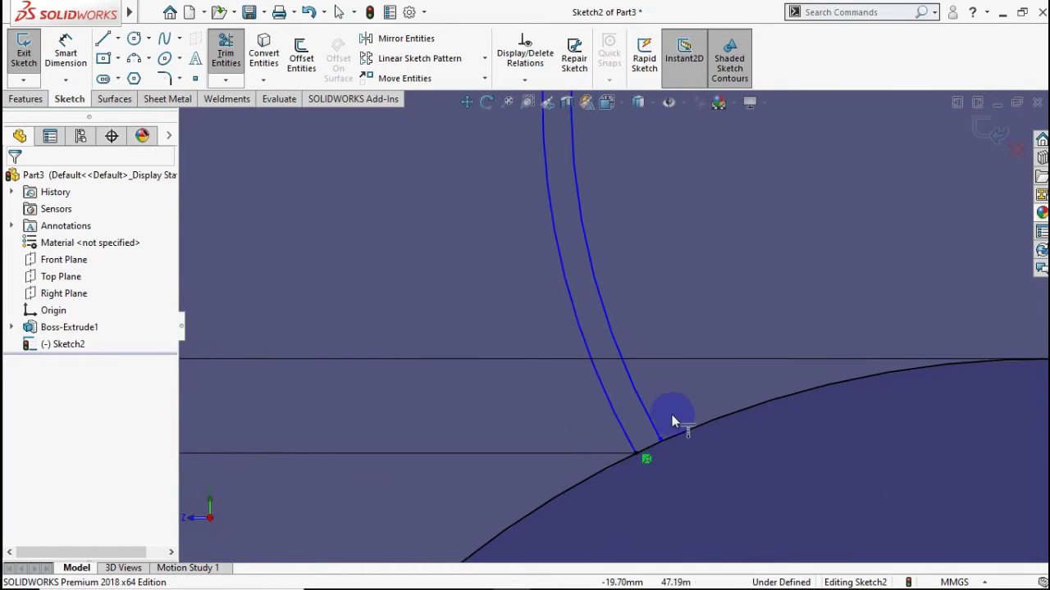
pyautogui.scroll(-1, 661, 433)
pyautogui.scroll(-1, 659, 431)
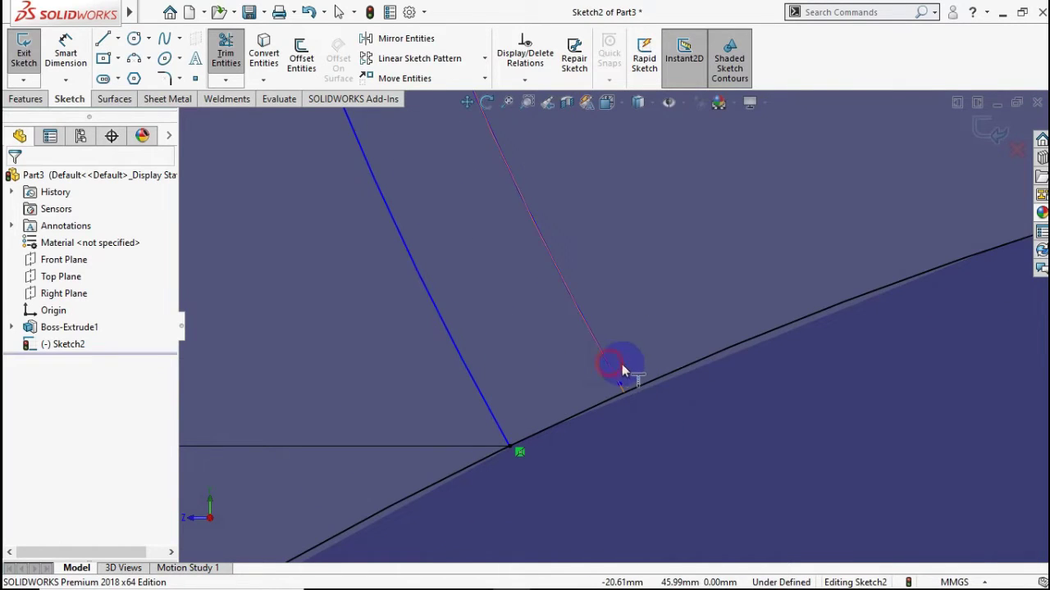
pyautogui.click(560, 296)
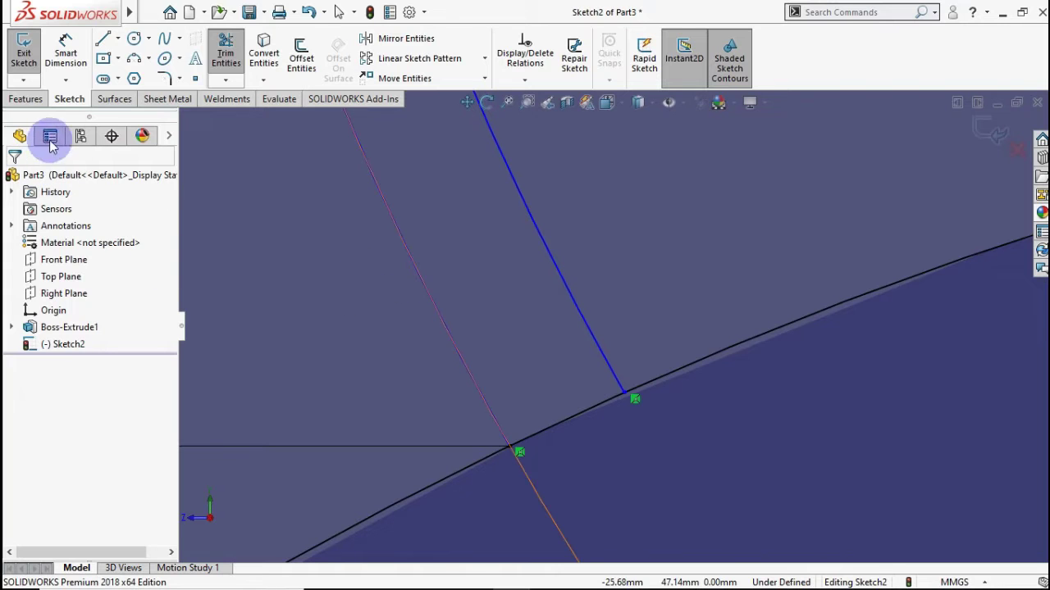
# - Trim away the converted outer circle and the inner circle, leaving the thin wall profile
pyautogui.scroll(1, 616, 215)
pyautogui.scroll(1, 616, 215)
pyautogui.scroll(1, 613, 215)
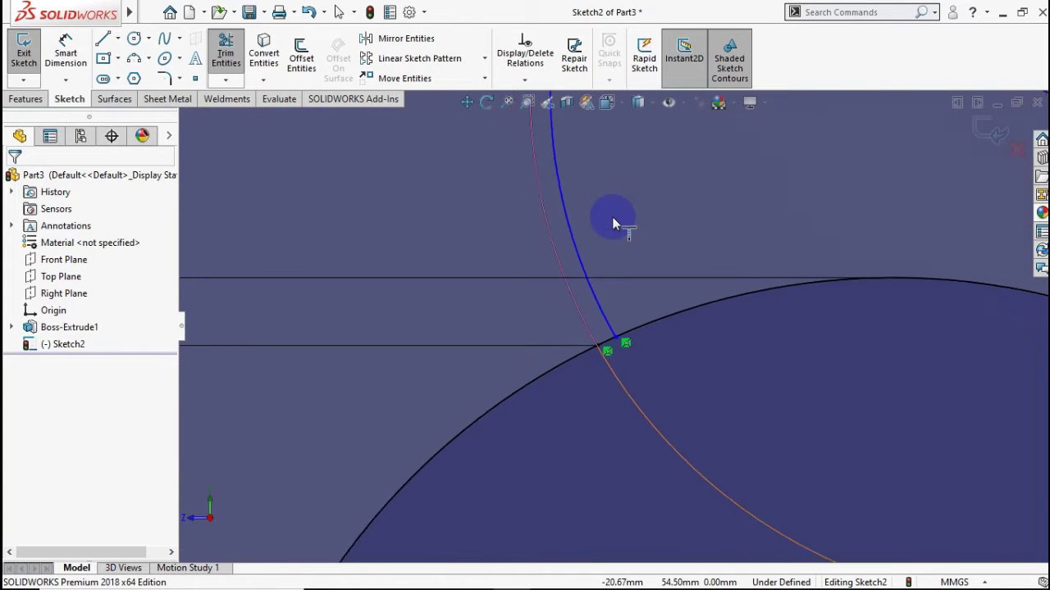
pyautogui.scroll(1, 613, 218)
pyautogui.scroll(2, 614, 223)
pyautogui.scroll(1, 614, 222)
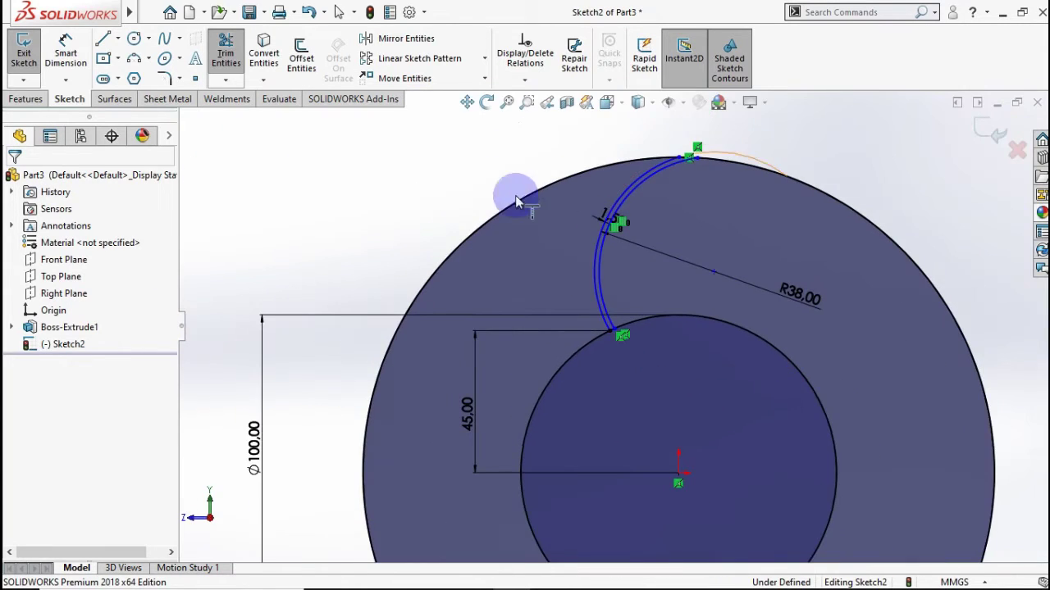
pyautogui.click(225, 80)
pyautogui.click(243, 97)
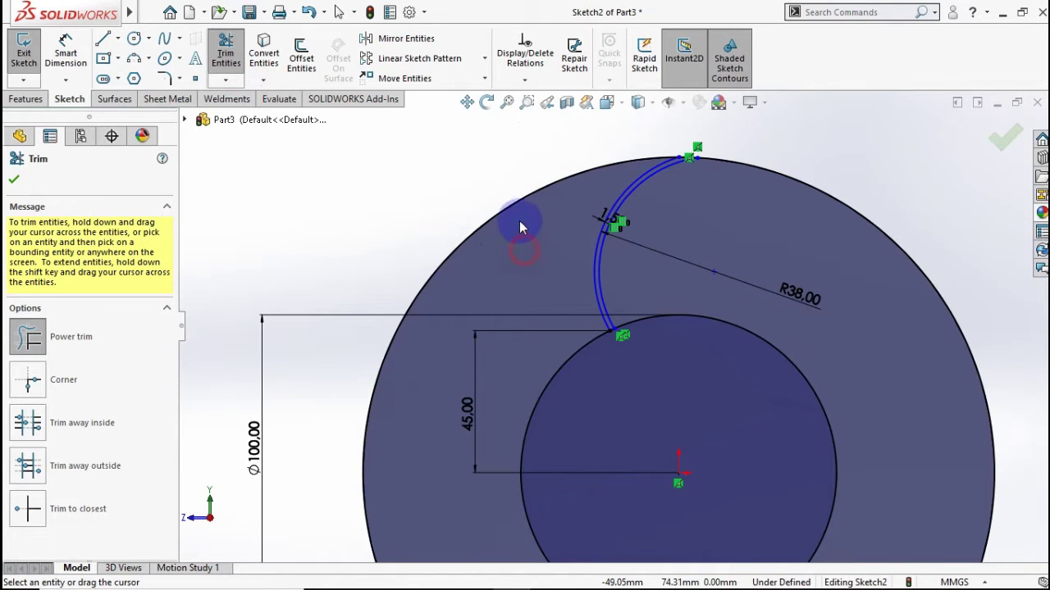
pyautogui.moveTo(519, 227); pyautogui.dragTo(515, 201)
pyautogui.moveTo(571, 351); pyautogui.dragTo(592, 379)
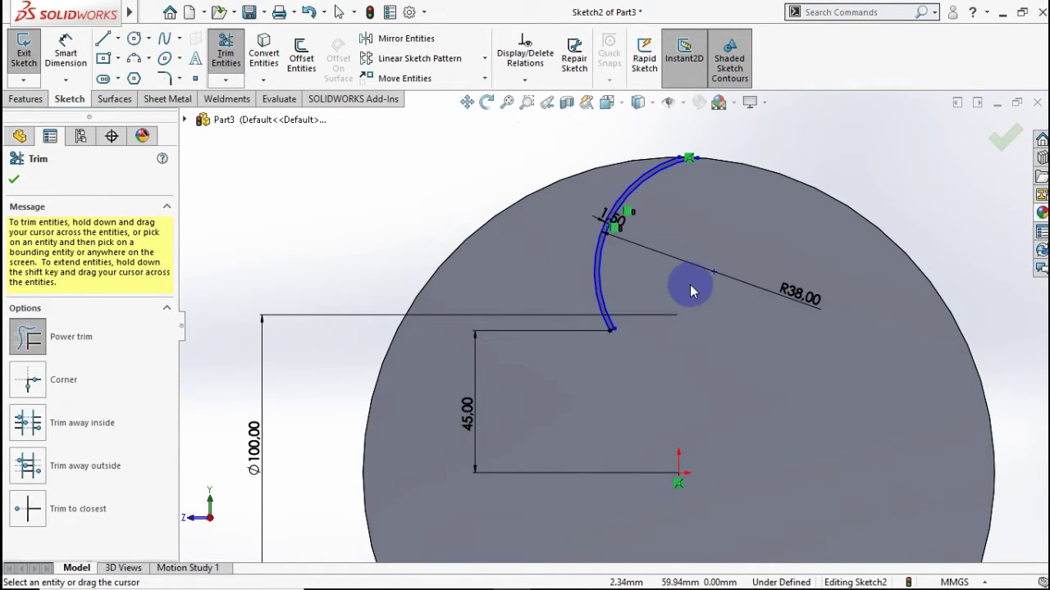
pyautogui.click(996, 145)
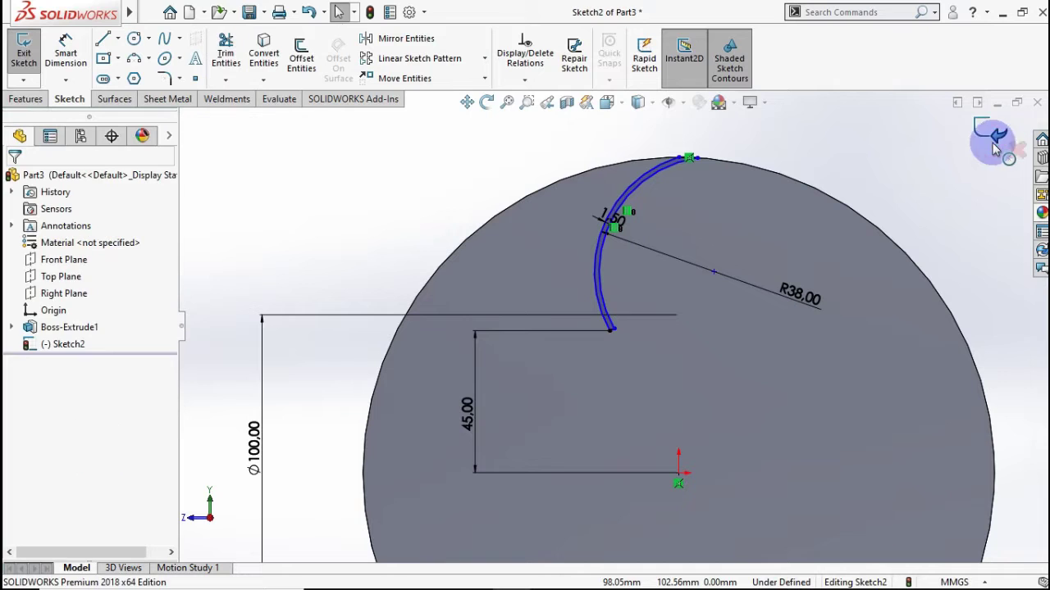
# - Extrude Sketch2's thin curved wall 63 mm off the disc as Boss-Extrude2, forming the first blade
pyautogui.click(33, 99)
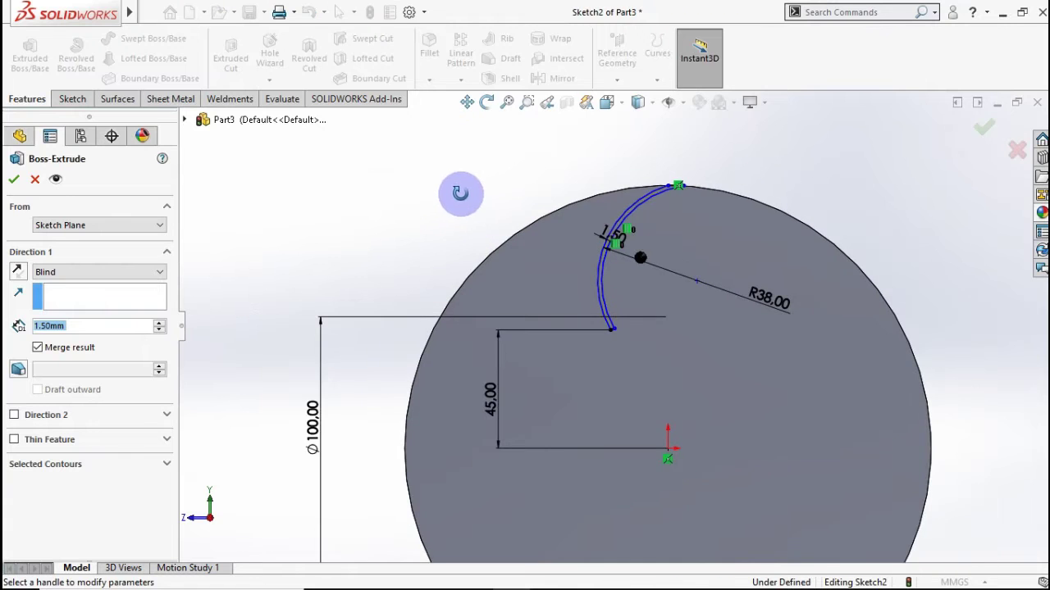
pyautogui.moveTo(460, 193); pyautogui.dragTo(394, 224, button='middle')
pyautogui.click(144, 333)
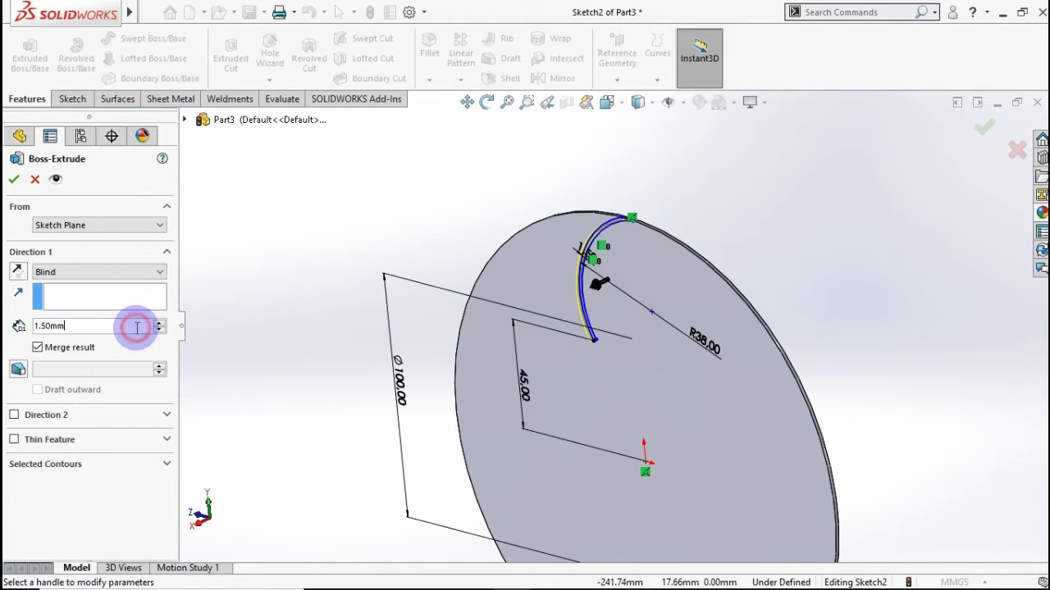
pyautogui.moveTo(137, 327); pyautogui.dragTo(13, 332)
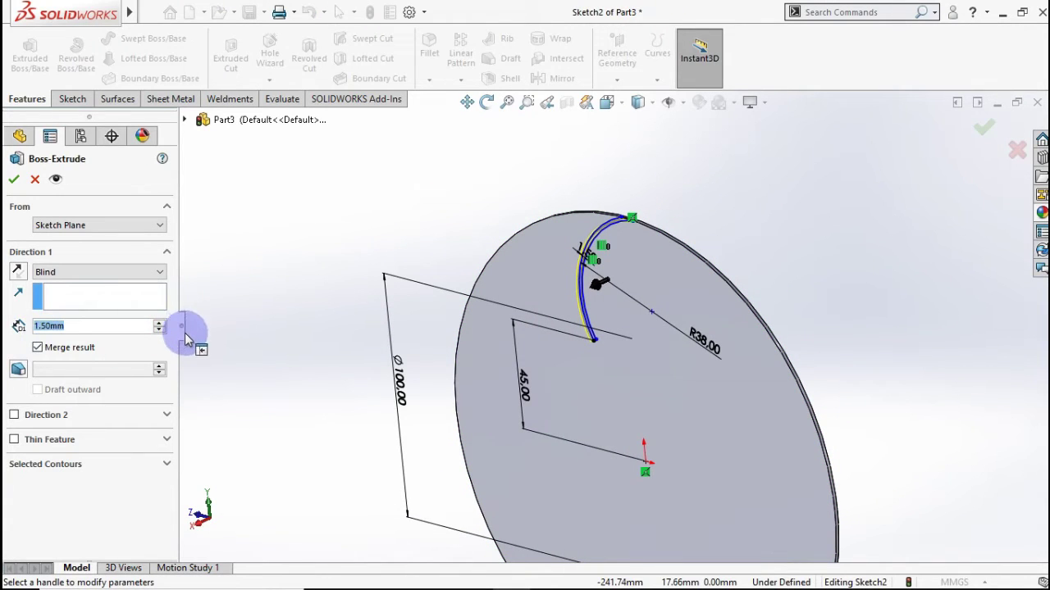
pyautogui.write('63')
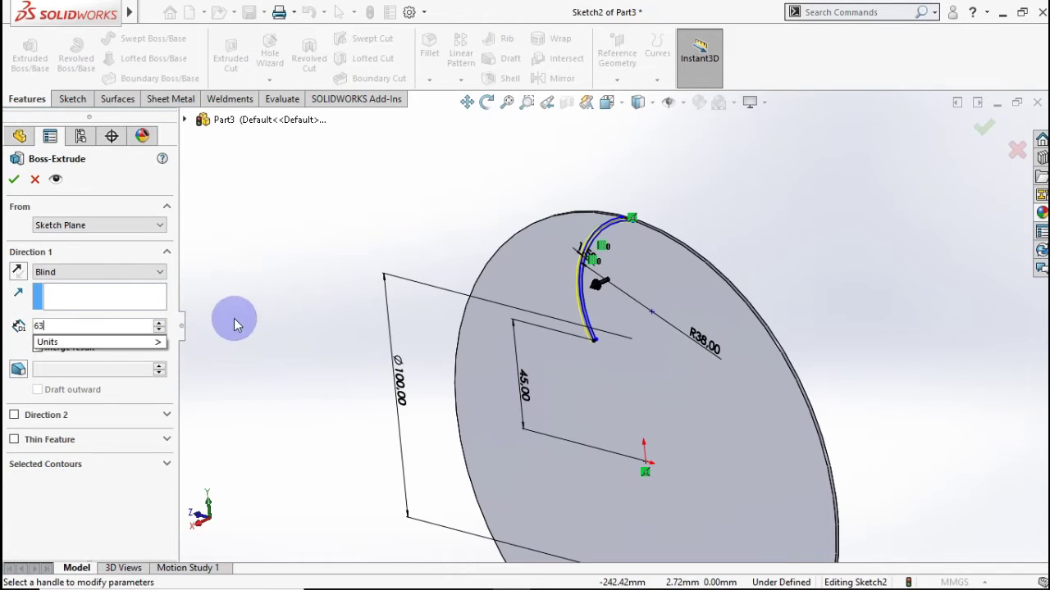
pyautogui.click(259, 303)
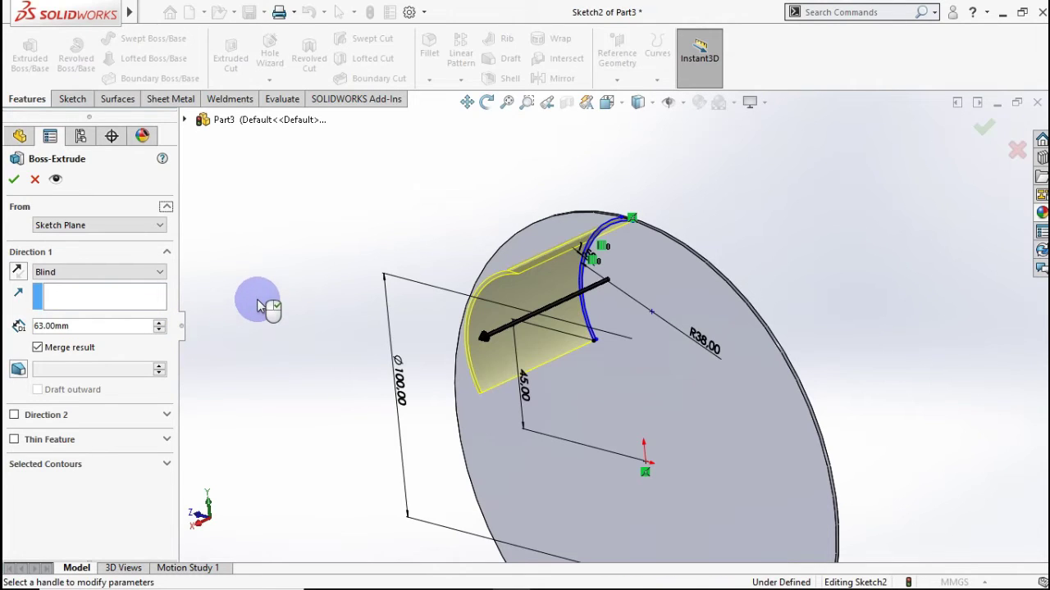
pyautogui.click(14, 182)
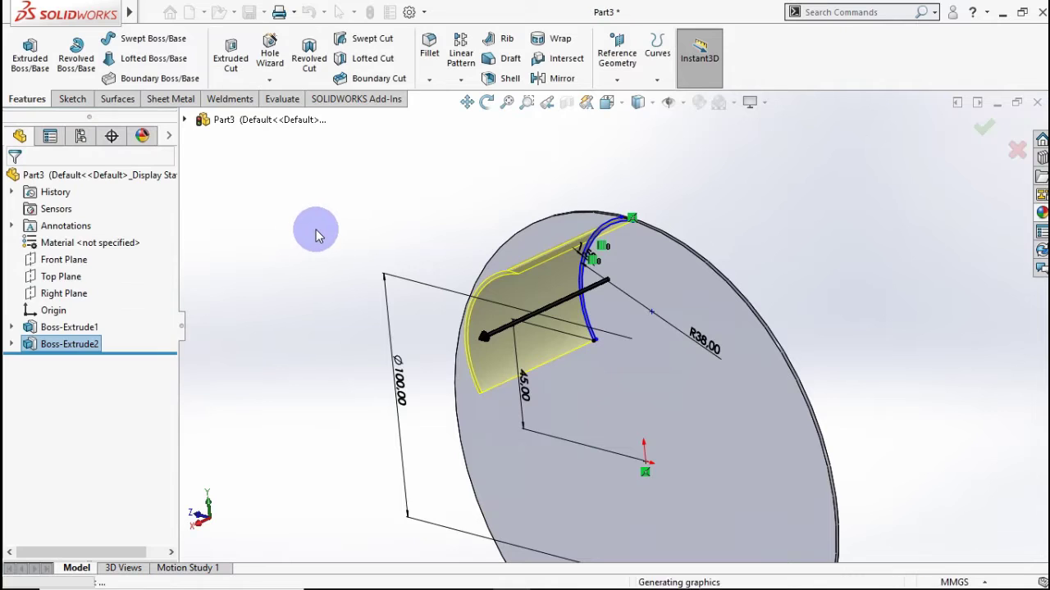
pyautogui.moveTo(342, 270)
pyautogui.mouseDown(button='middle')
pyautogui.moveTo(384, 278)
pyautogui.moveTo(342, 219)
pyautogui.mouseUp(button='middle')
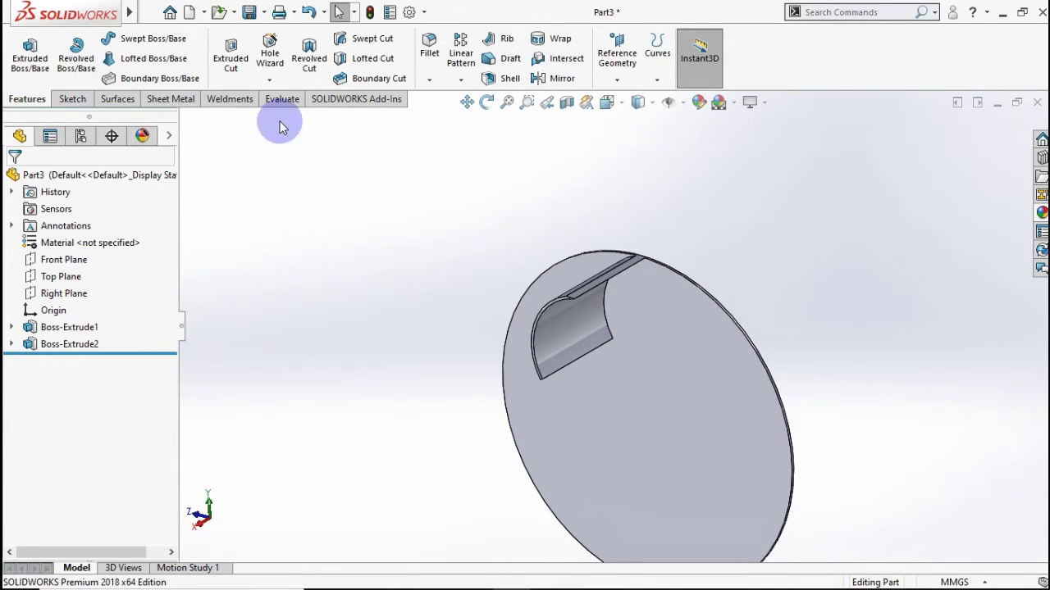
# - Circular-pattern the Boss-Extrude2 blade 16 times, equally spaced over 360° around the disc's edge
pyautogui.click(460, 81)
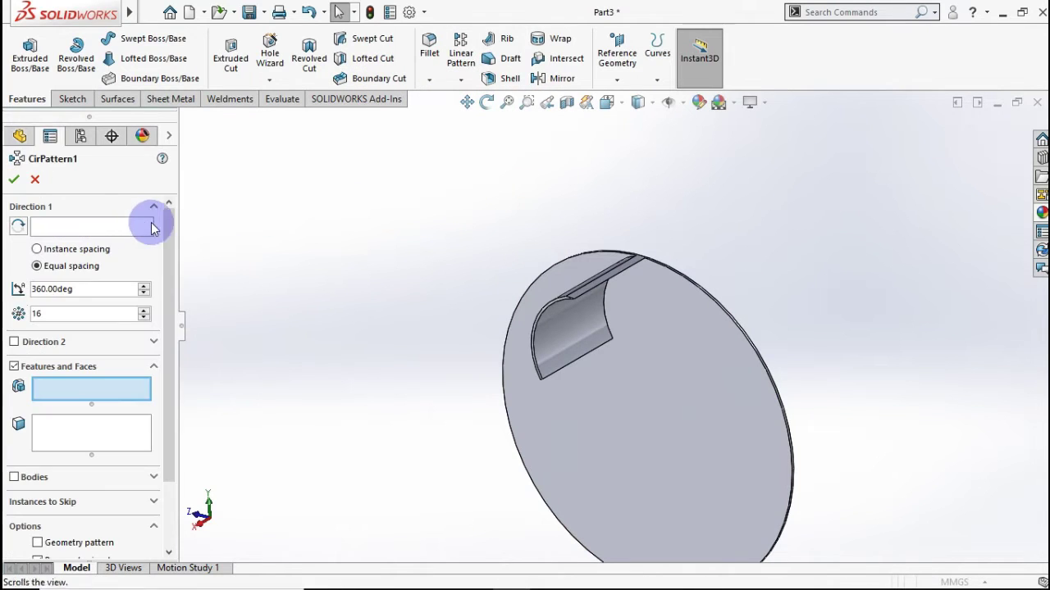
pyautogui.click(562, 313)
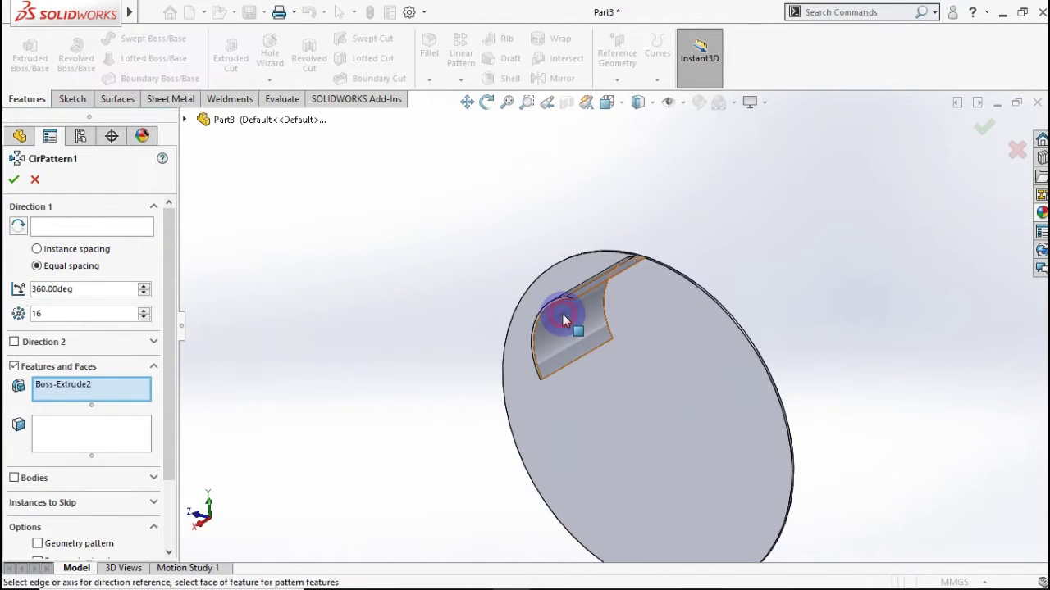
pyautogui.click(97, 224)
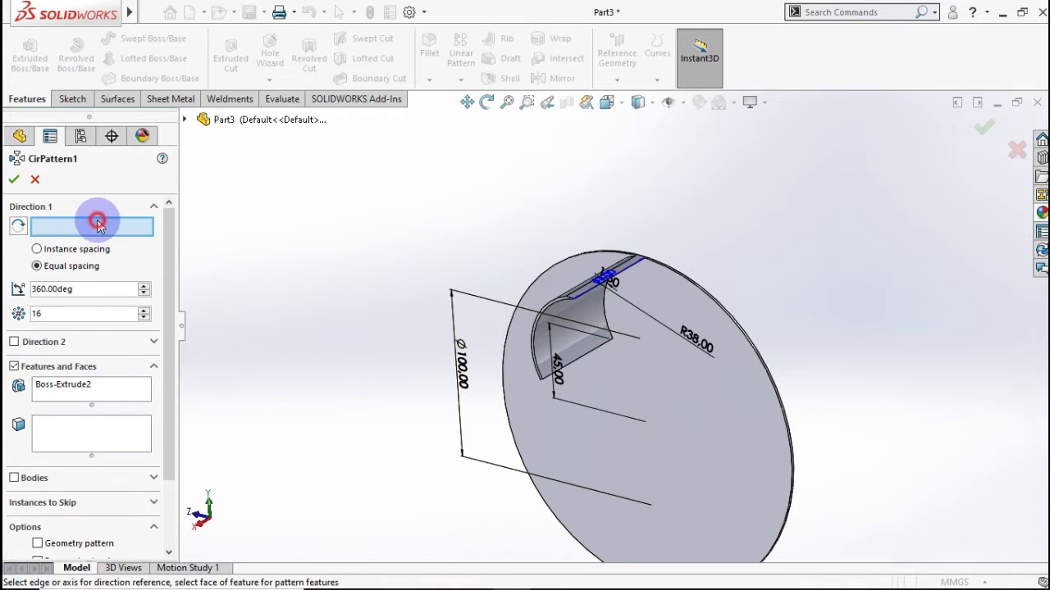
pyautogui.click(701, 293)
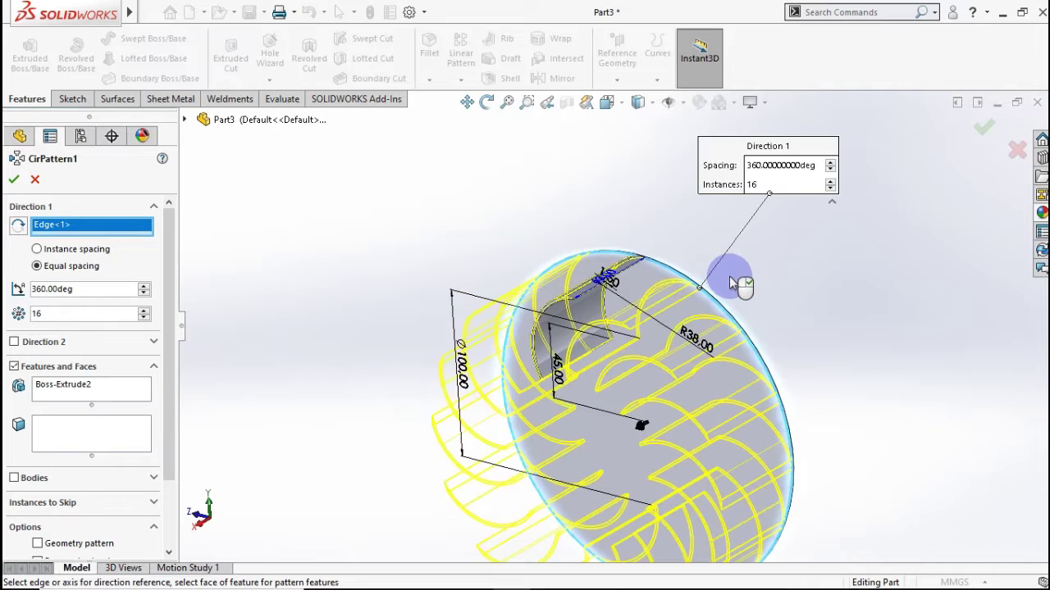
pyautogui.moveTo(749, 334)
pyautogui.mouseDown(button='middle')
pyautogui.moveTo(773, 277)
pyautogui.moveTo(808, 275)
pyautogui.mouseUp(button='middle')
pyautogui.moveTo(322, 325); pyautogui.dragTo(55, 305)
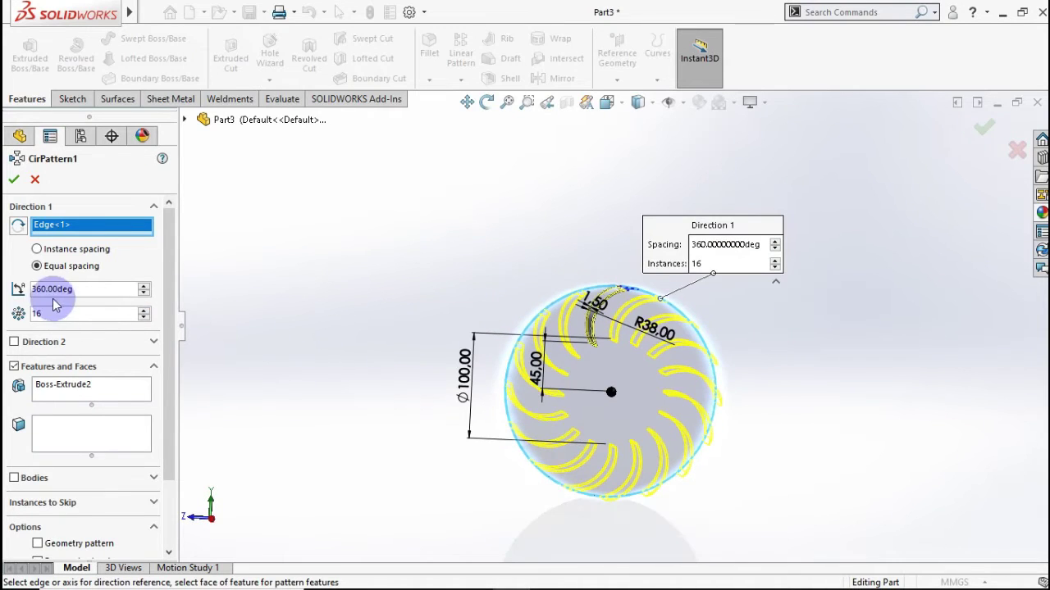
pyautogui.click(14, 179)
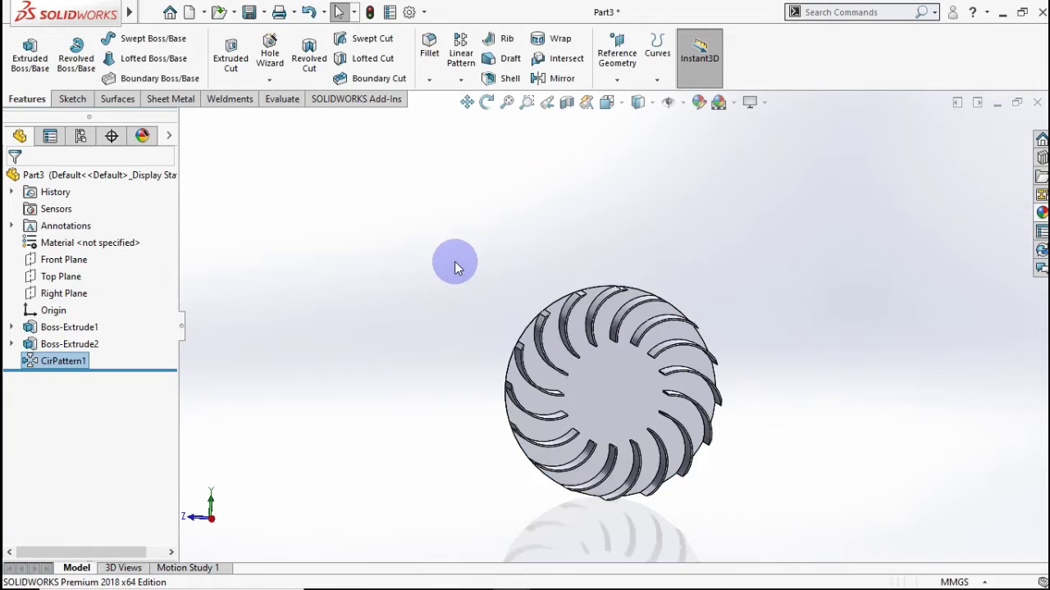
pyautogui.click(454, 262)
pyautogui.moveTo(520, 272)
pyautogui.mouseDown(button='middle')
pyautogui.moveTo(520, 312)
pyautogui.moveTo(615, 281)
pyautogui.moveTo(500, 286)
pyautogui.moveTo(481, 328)
pyautogui.mouseUp(button='middle')
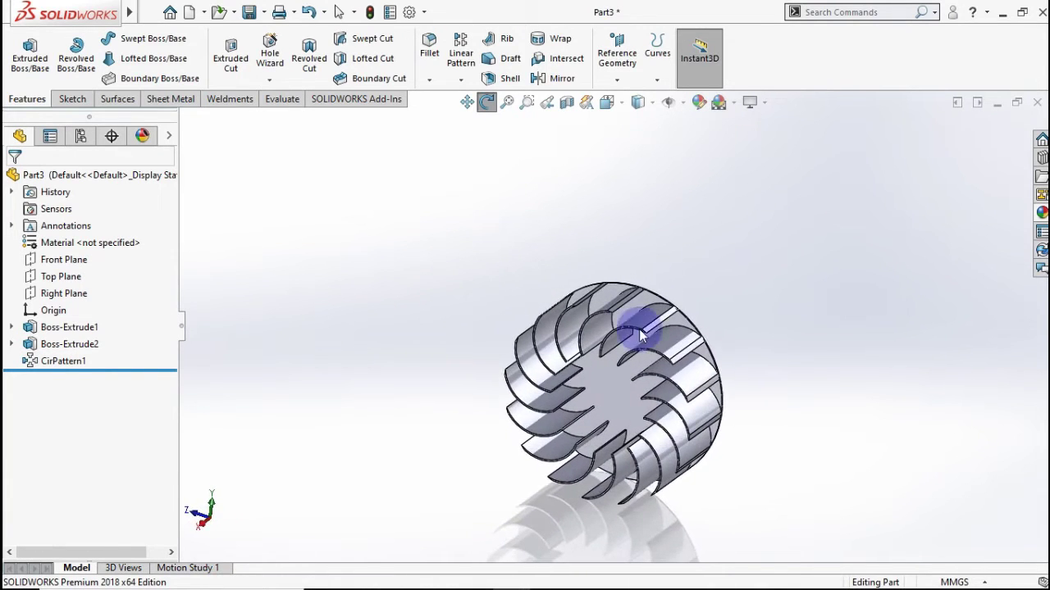
# - Start a new sketch, Sketch3, from a selection on the bladed wheel
pyautogui.scroll(-5, 637, 333)
pyautogui.scroll(-2, 584, 349)
pyautogui.scroll(-2, 613, 321)
pyautogui.scroll(-2, 613, 327)
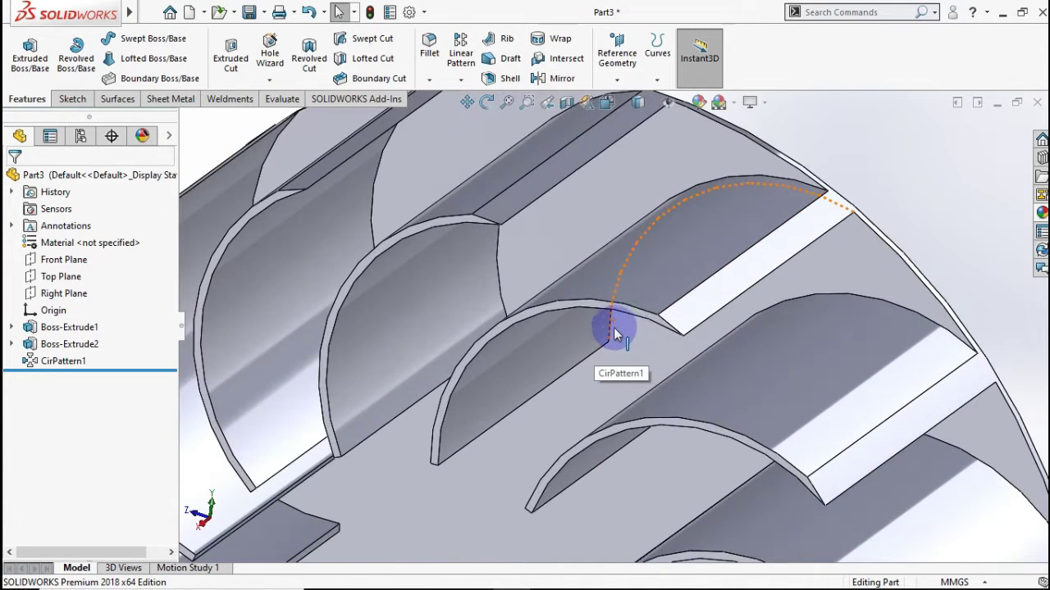
pyautogui.click(639, 319)
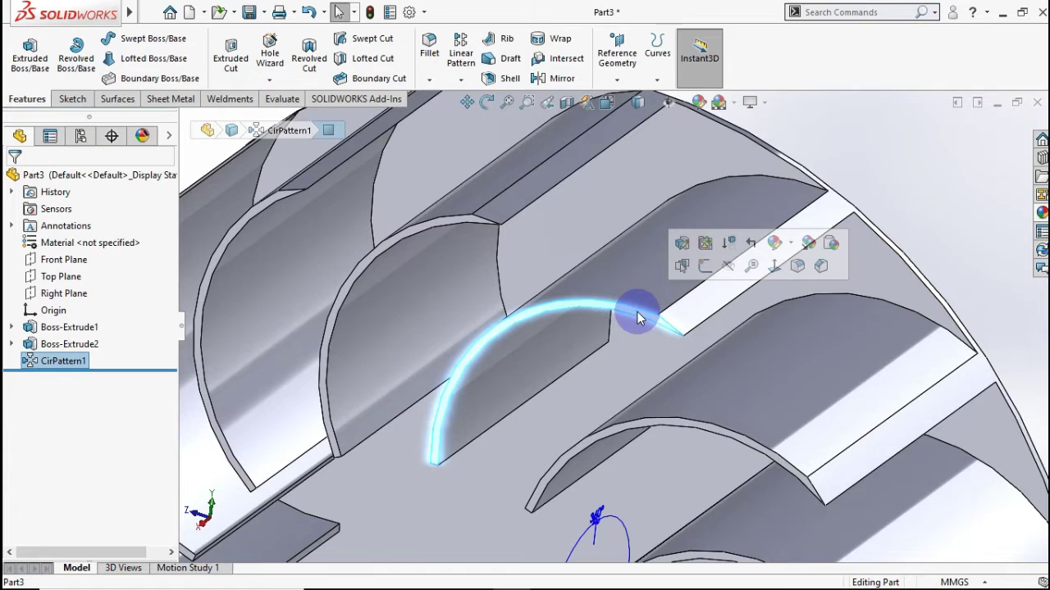
pyautogui.click(710, 268)
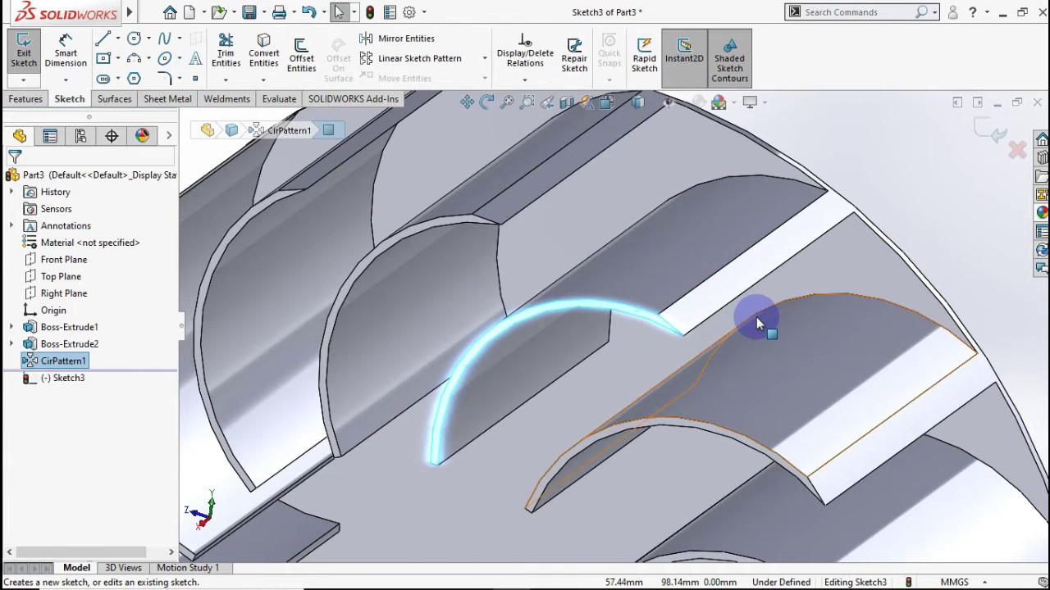
# - Convert the outer edge of the wheel's flat end face into Sketch3
pyautogui.scroll(2, 771, 320)
pyautogui.scroll(2, 779, 326)
pyautogui.scroll(2, 781, 326)
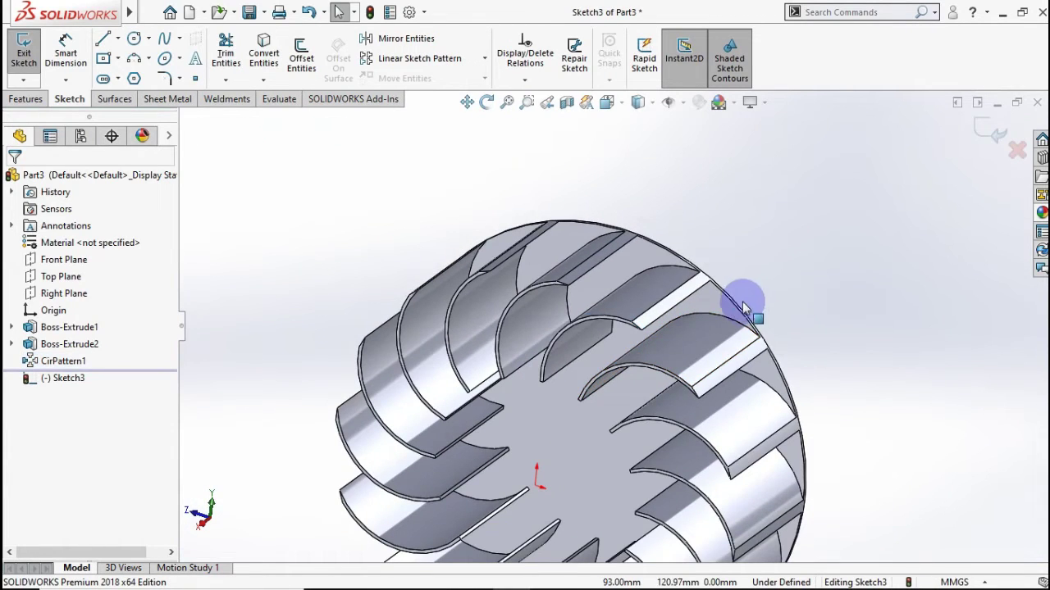
pyautogui.moveTo(741, 300)
pyautogui.mouseDown(button='middle')
pyautogui.moveTo(663, 352)
pyautogui.moveTo(804, 311)
pyautogui.mouseUp(button='middle')
pyautogui.click(803, 311)
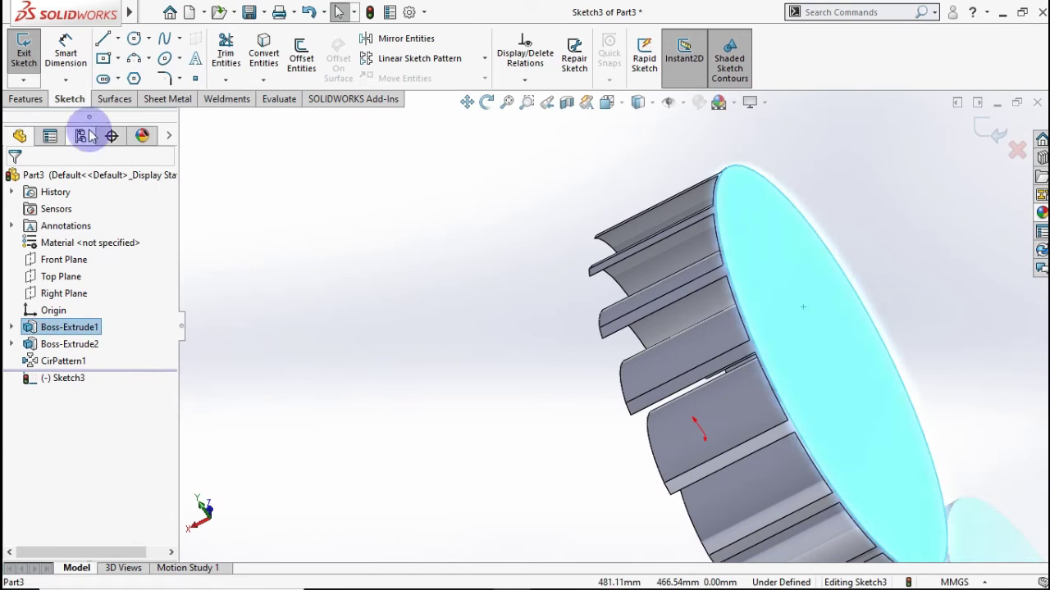
pyautogui.click(261, 51)
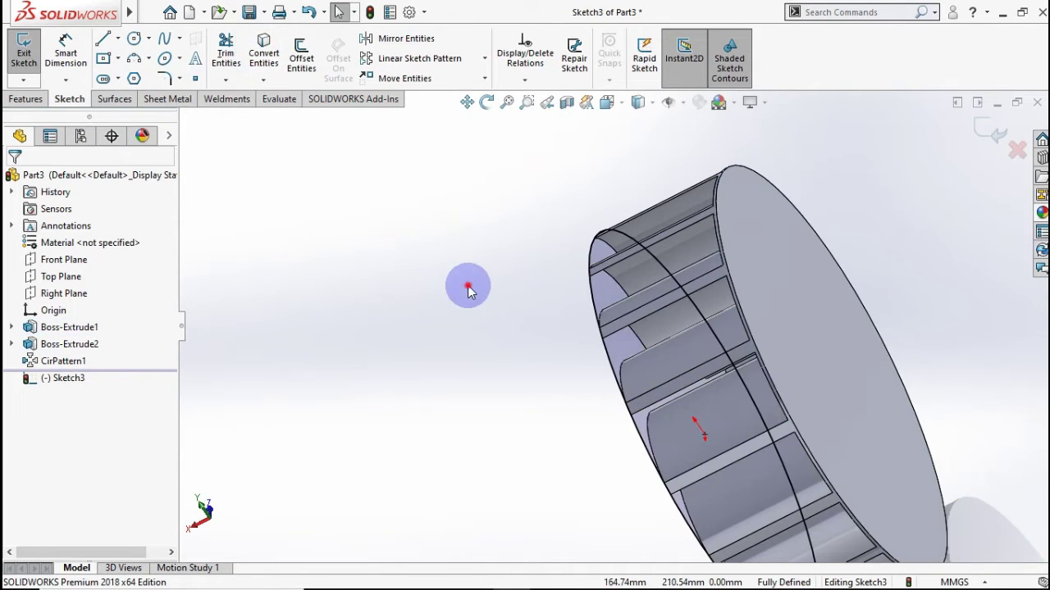
pyautogui.moveTo(482, 299)
pyautogui.mouseDown(button='middle')
pyautogui.moveTo(524, 241)
pyautogui.moveTo(552, 372)
pyautogui.moveTo(464, 387)
pyautogui.mouseUp(button='middle')
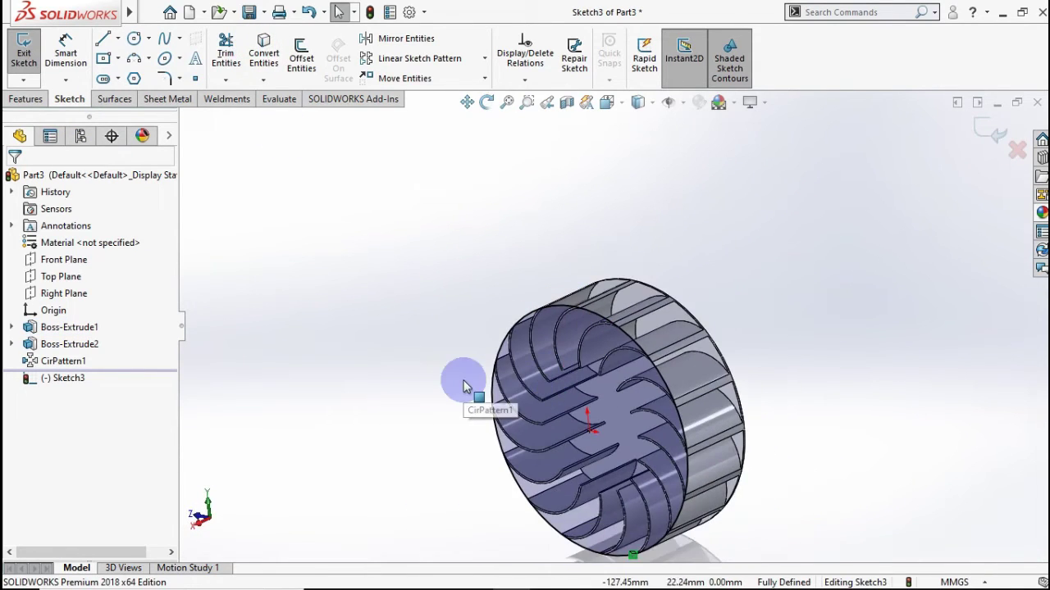
# - Draw an origin-centred circle in Sketch3 and dimension it 30 mm inside the outer edge circle
pyautogui.hotkey('ctrl', '8')
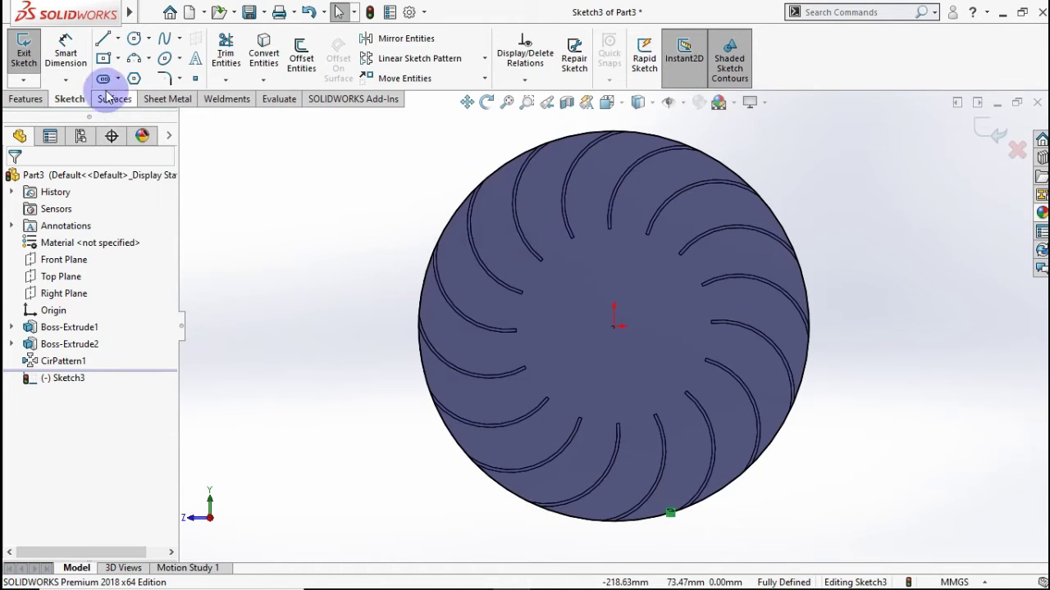
pyautogui.click(613, 326)
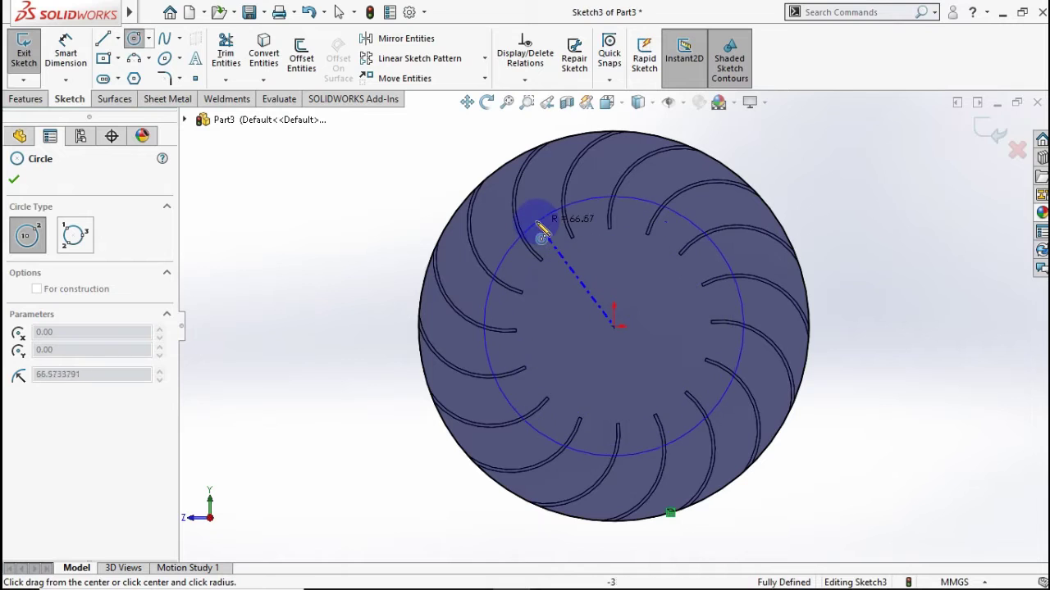
pyautogui.click(507, 228)
pyautogui.click(66, 51)
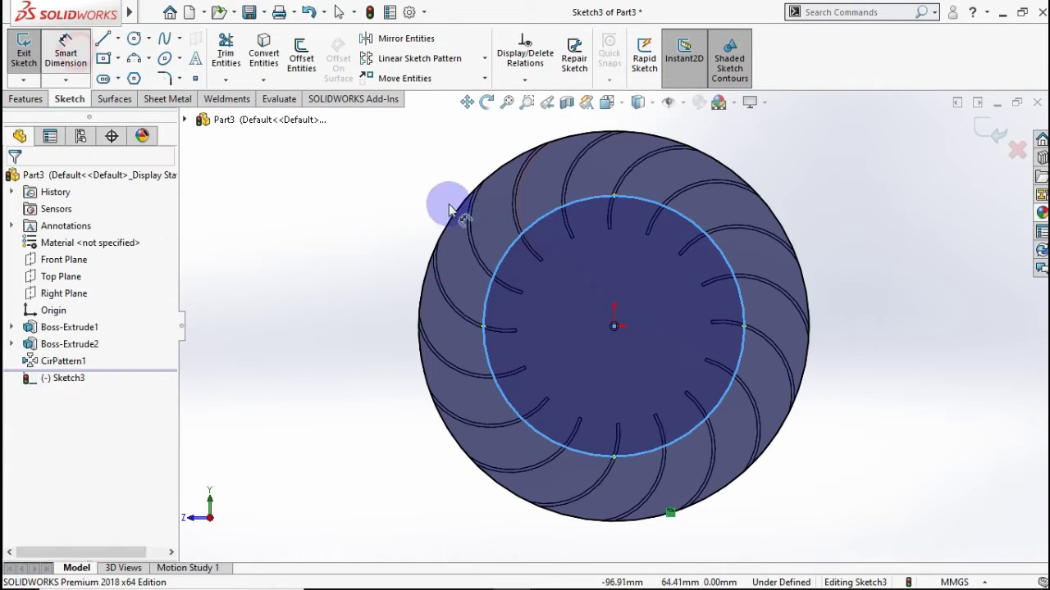
pyautogui.click(494, 213)
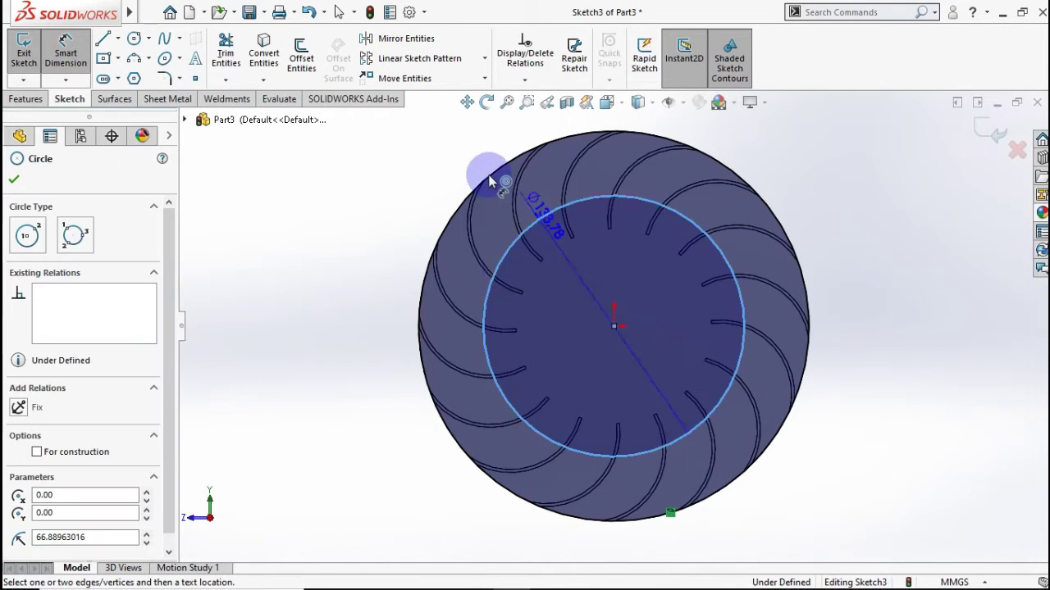
pyautogui.click(484, 176)
pyautogui.click(319, 279)
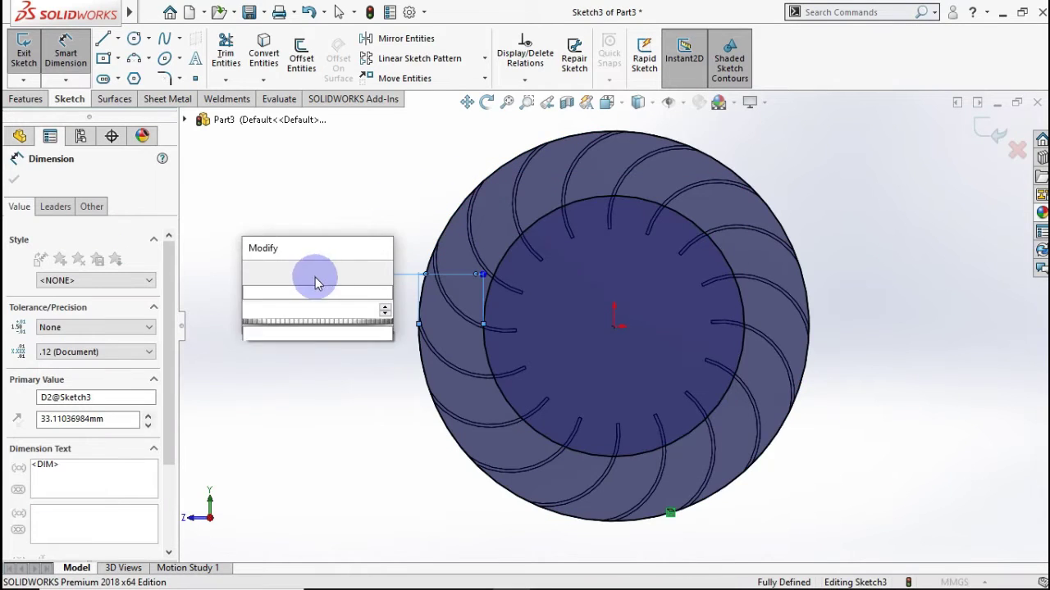
pyautogui.write('30')
pyautogui.click(252, 273)
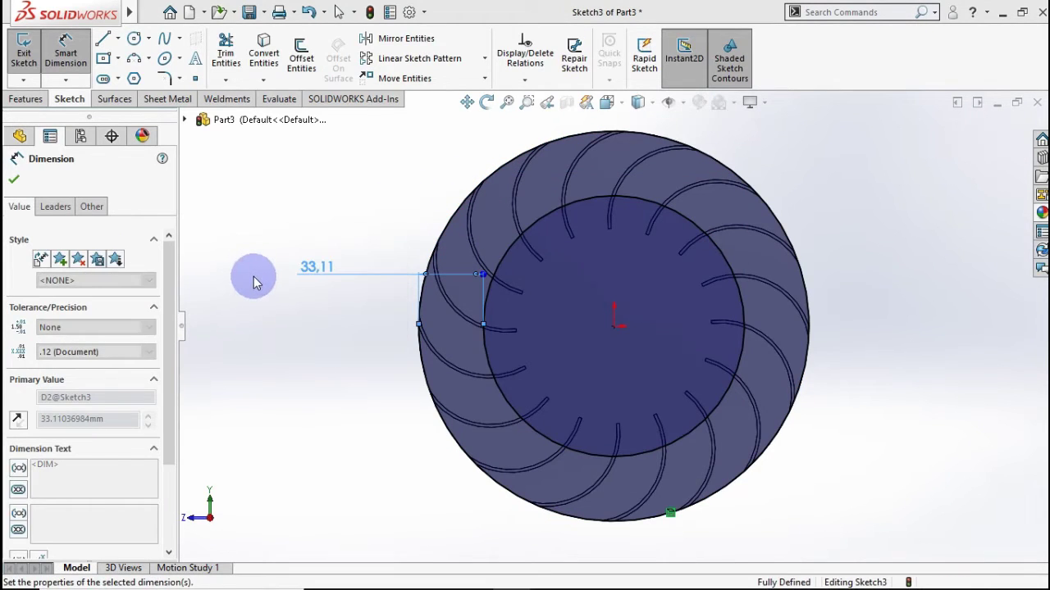
pyautogui.click(27, 99)
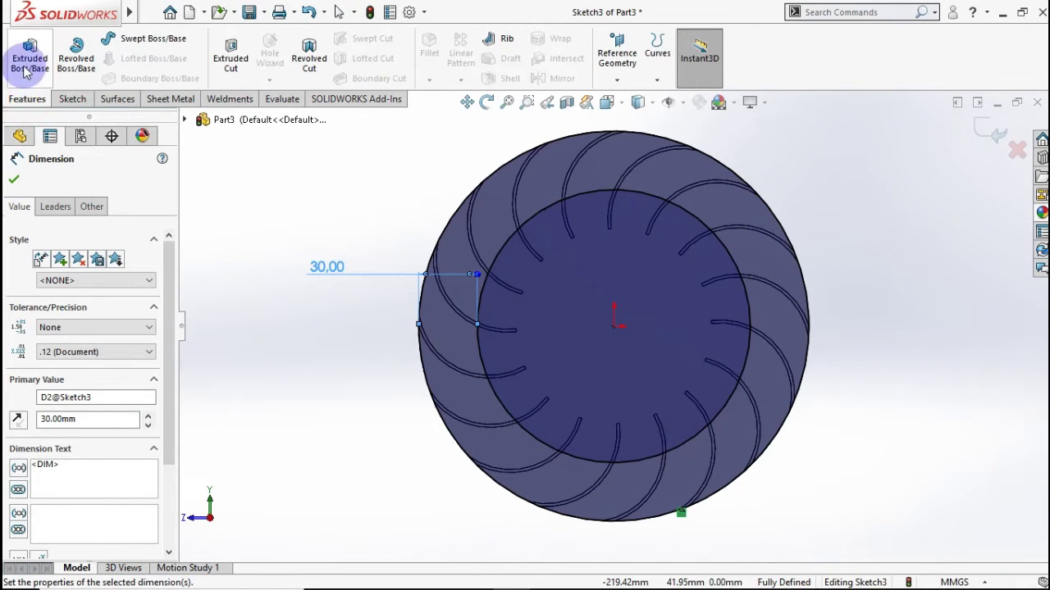
# - Extrude the ring between the two circles 1.5 mm as Boss-Extrude3, capping the blades' open end
pyautogui.click(25, 70)
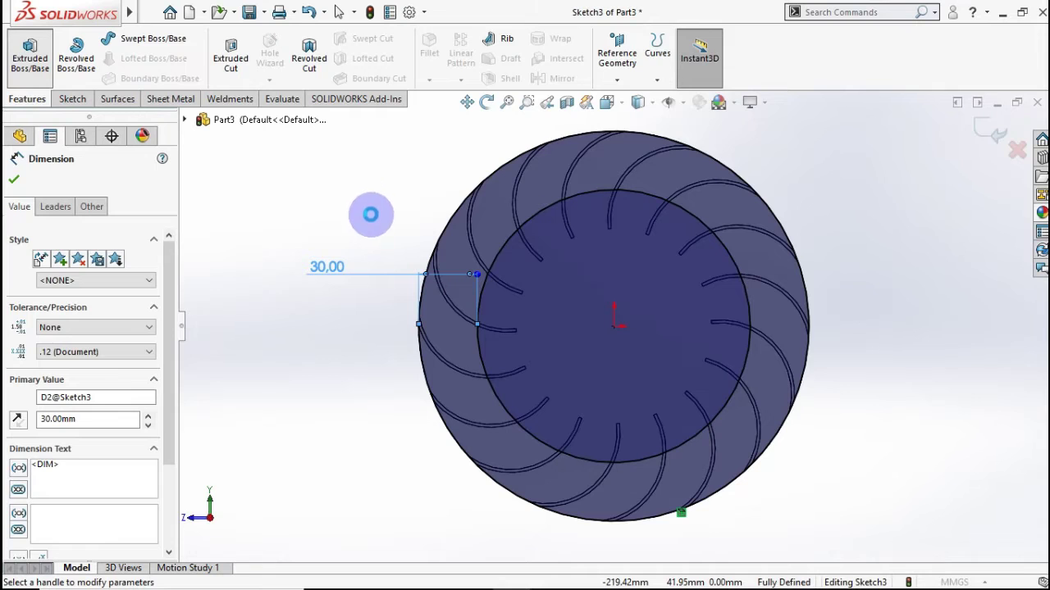
pyautogui.moveTo(290, 211); pyautogui.dragTo(235, 274, button='middle')
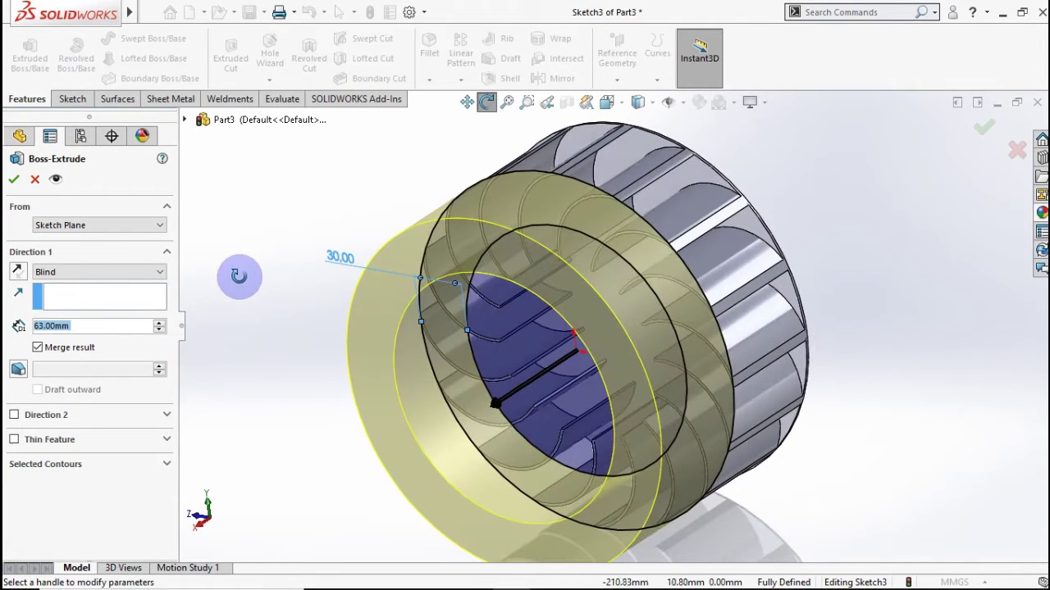
pyautogui.click(89, 325)
pyautogui.write('1')
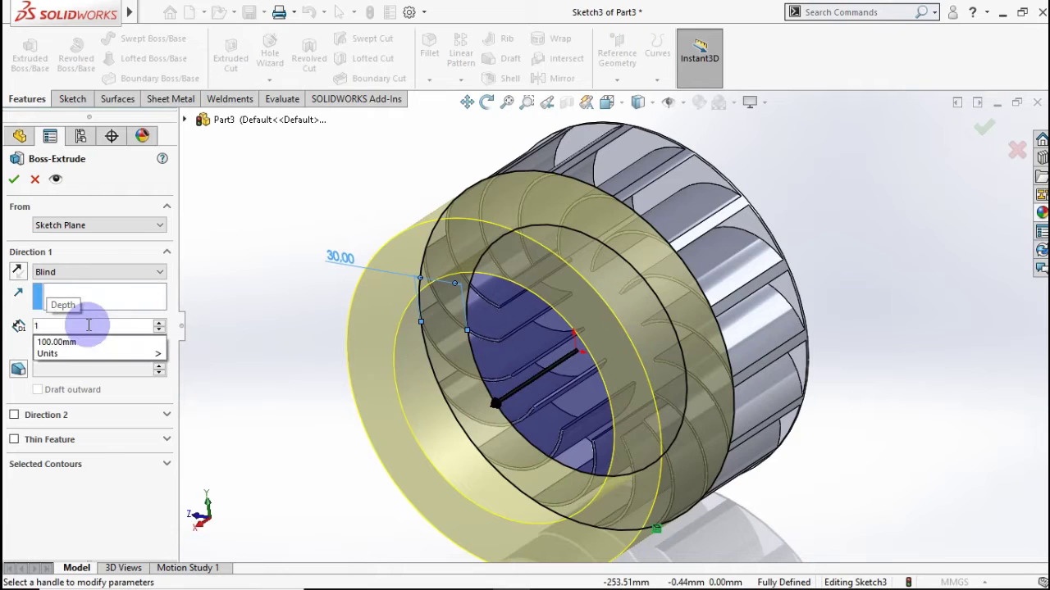
pyautogui.write('.5')
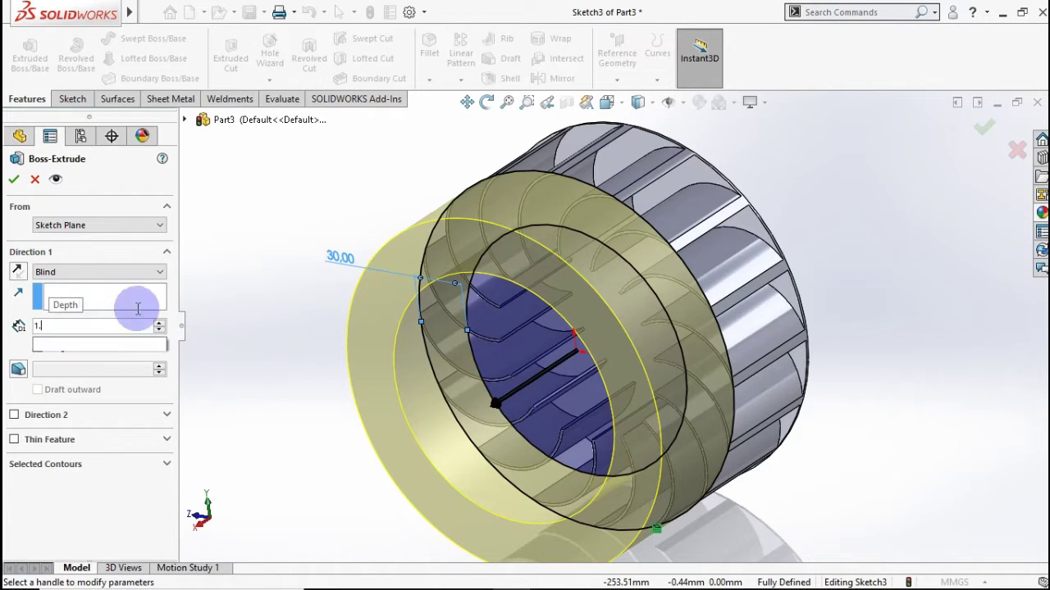
pyautogui.click(201, 262)
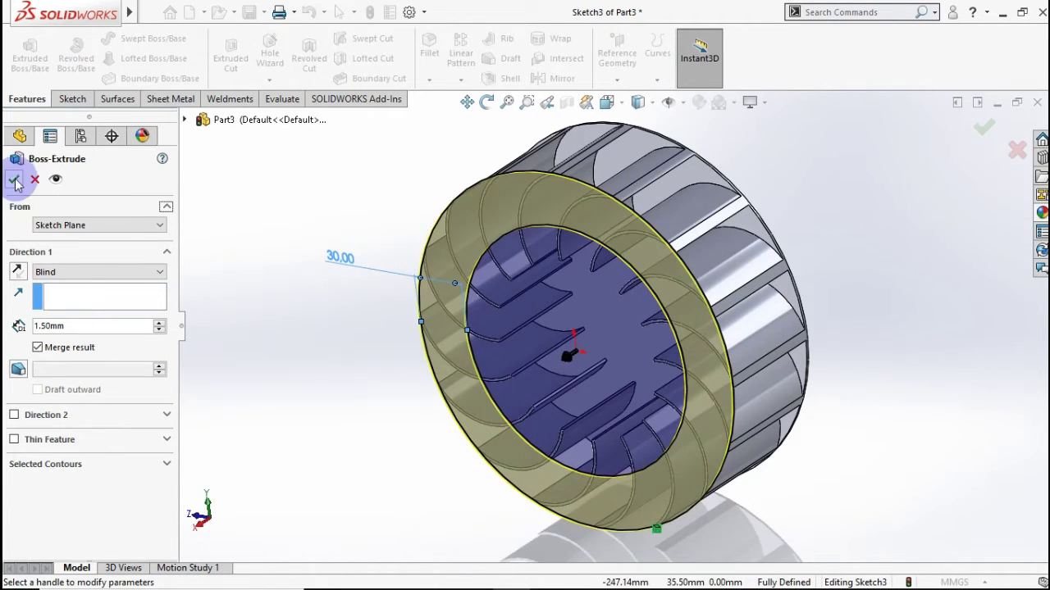
pyautogui.click(14, 181)
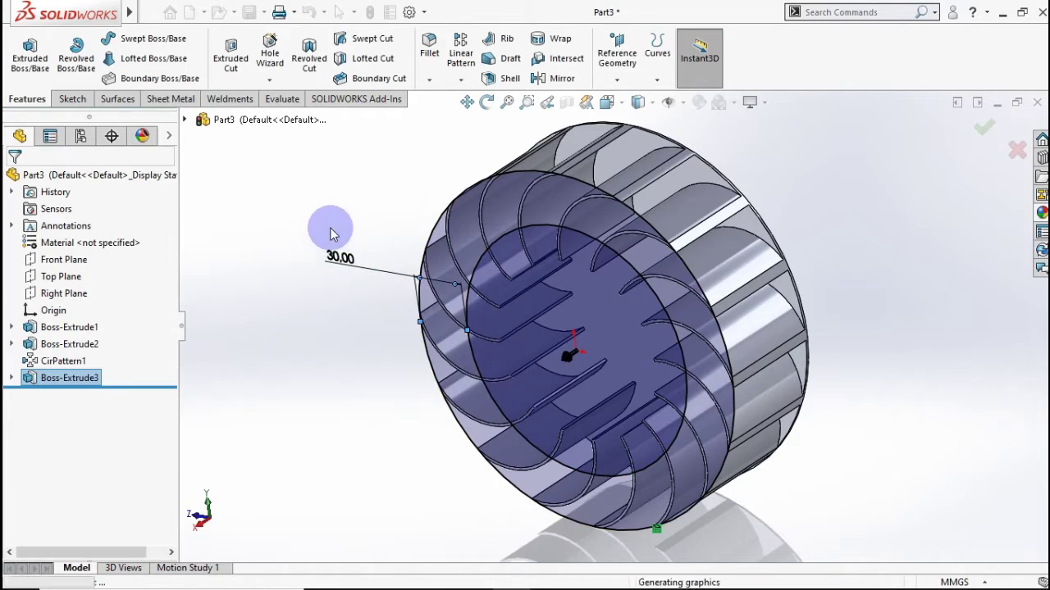
pyautogui.moveTo(346, 227)
pyautogui.mouseDown(button='middle')
pyautogui.moveTo(374, 206)
pyautogui.moveTo(448, 195)
pyautogui.moveTo(508, 216)
pyautogui.moveTo(380, 190)
pyautogui.moveTo(353, 223)
pyautogui.moveTo(339, 206)
pyautogui.moveTo(265, 232)
pyautogui.moveTo(274, 326)
pyautogui.moveTo(255, 297)
pyautogui.moveTo(265, 358)
pyautogui.mouseUp(button='middle')
# - Start a sketch on the wheel's solid disc face and draw a circle centred on the origin
pyautogui.click(596, 338)
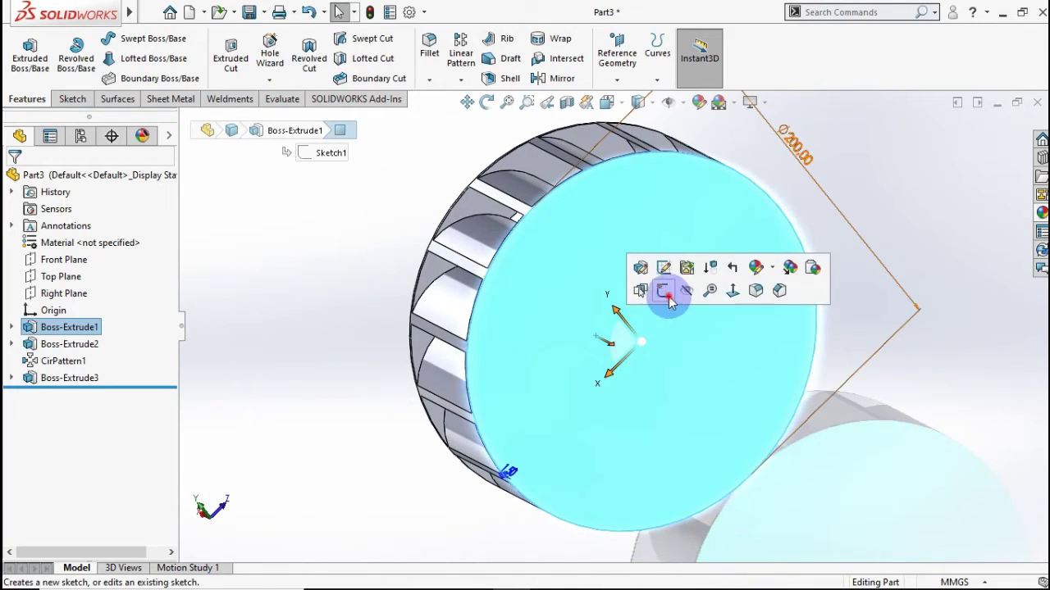
pyautogui.click(666, 293)
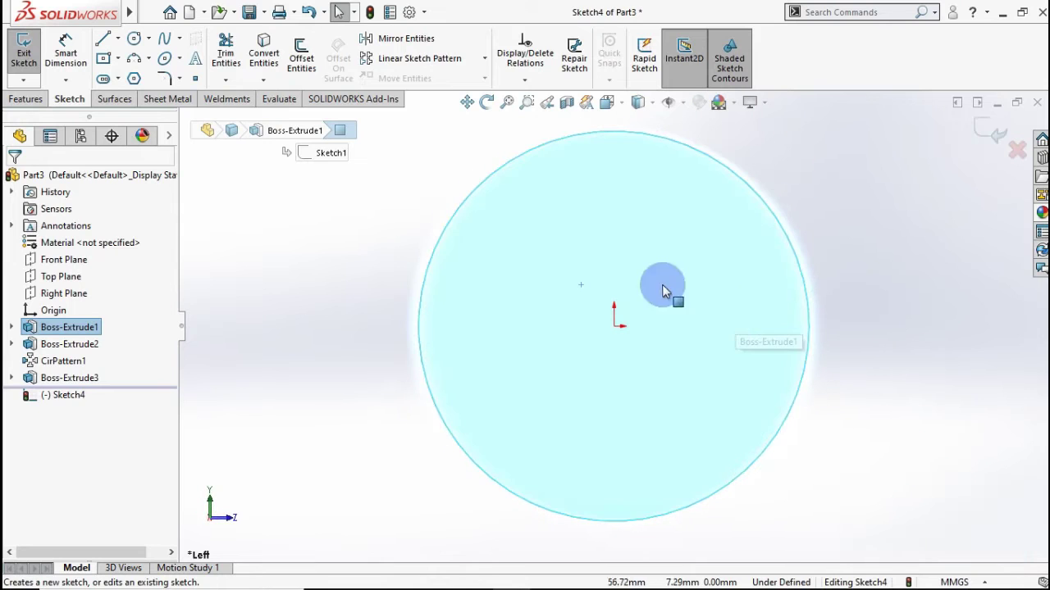
pyautogui.click(134, 39)
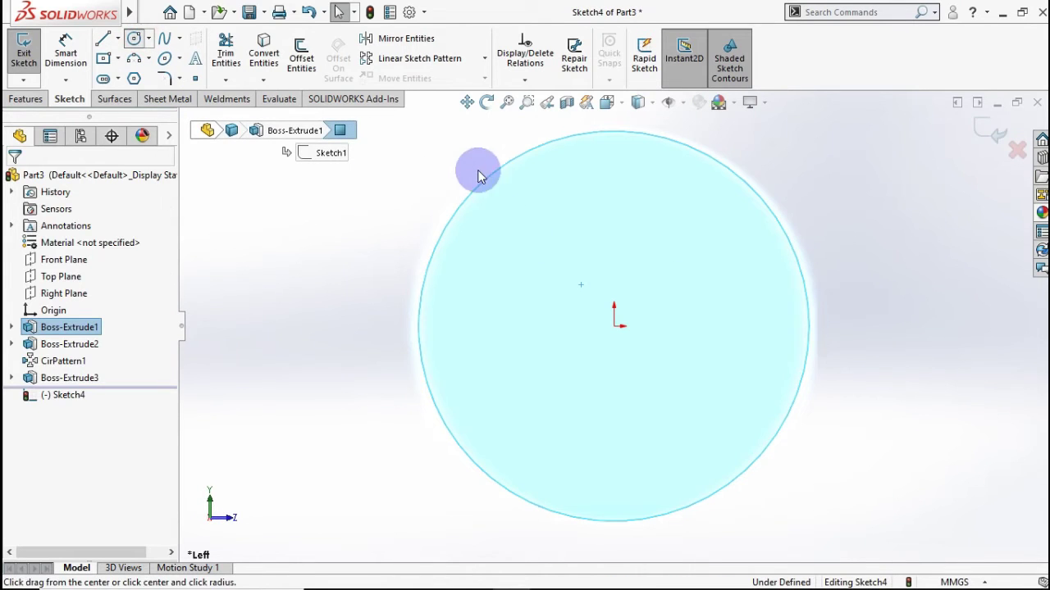
pyautogui.click(613, 327)
pyautogui.click(617, 277)
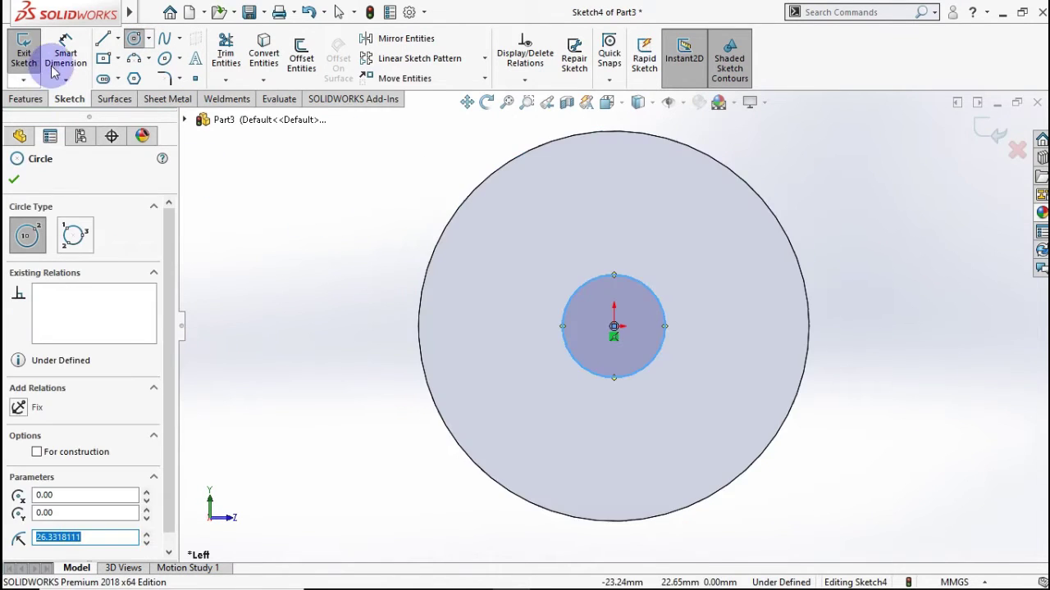
# - Dimension the small circle's diameter to 25 mm
pyautogui.click(66, 53)
pyautogui.click(574, 297)
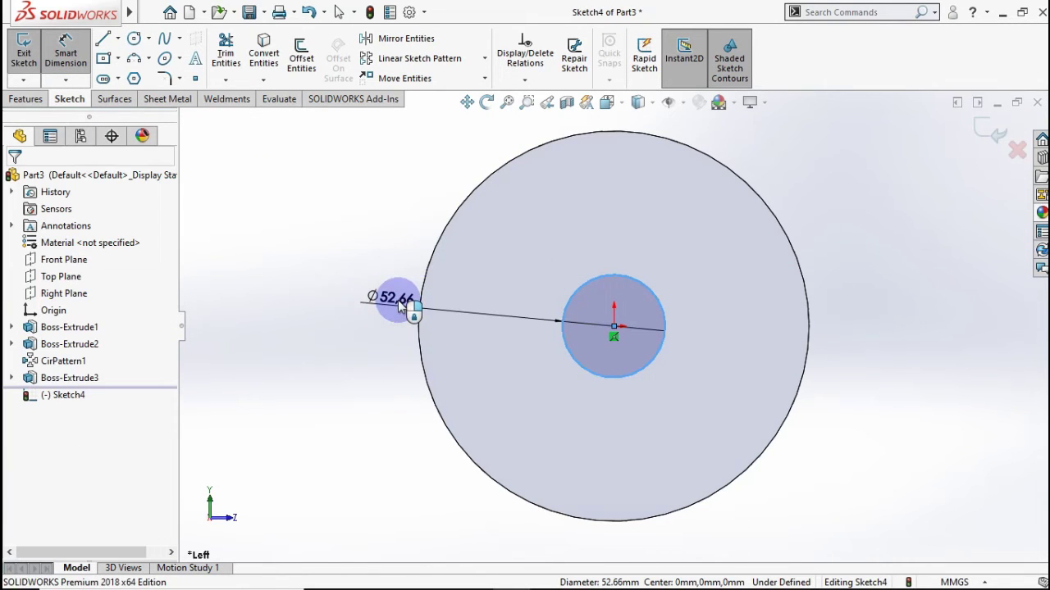
pyautogui.click(400, 304)
pyautogui.write('25')
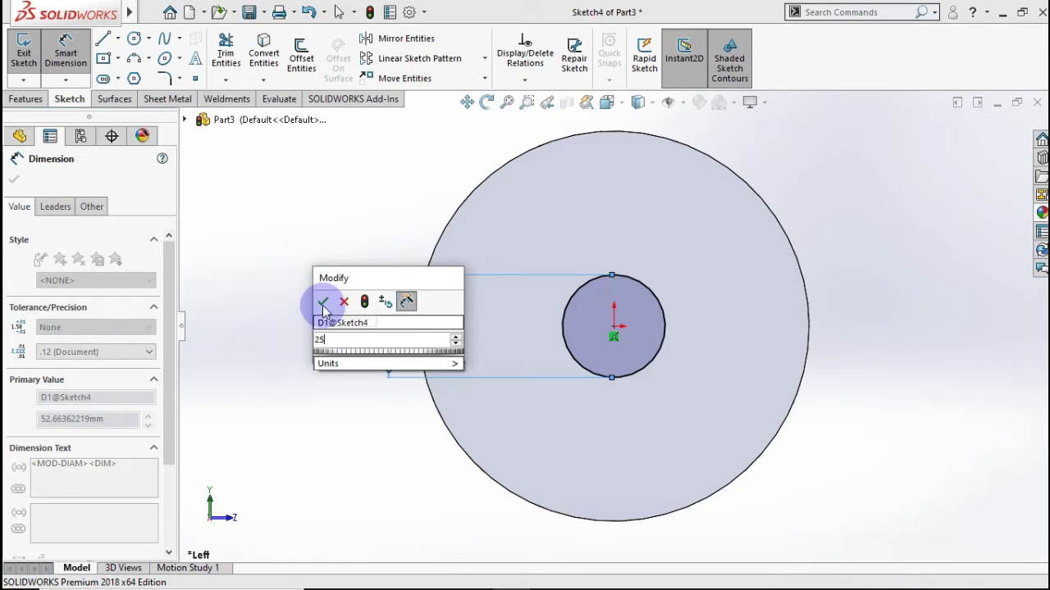
pyautogui.click(323, 304)
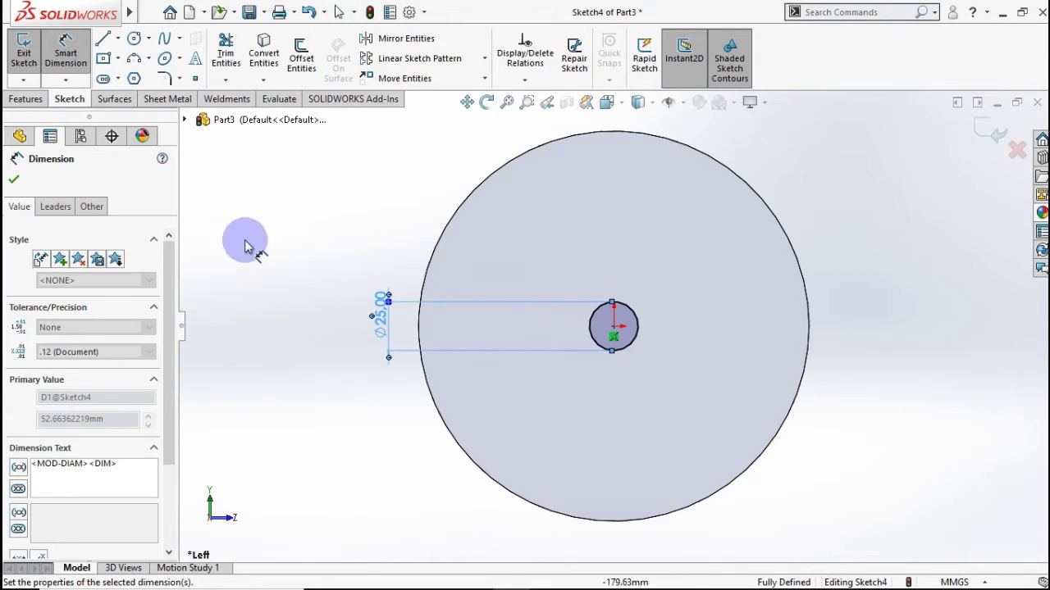
pyautogui.click(26, 99)
pyautogui.click(39, 70)
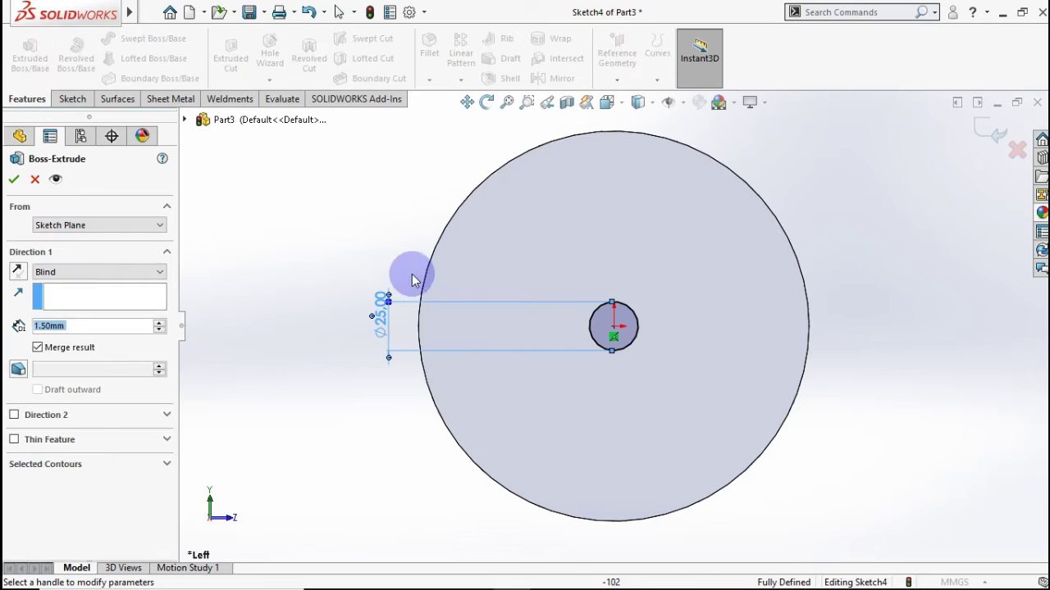
# - Extrude the 25 mm circle 50 mm into a shaft and return to isometric view
pyautogui.write('5')
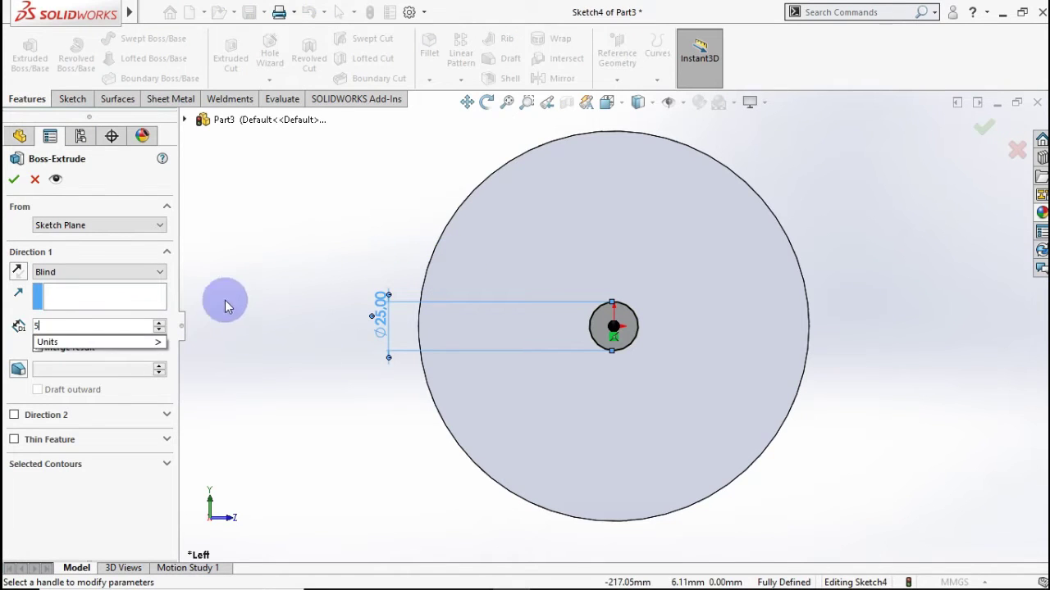
pyautogui.write('0.00mm')
pyautogui.moveTo(270, 250)
pyautogui.mouseDown(button='middle')
pyautogui.moveTo(290, 260)
pyautogui.moveTo(319, 333)
pyautogui.moveTo(347, 290)
pyautogui.moveTo(372, 319)
pyautogui.mouseUp(button='middle')
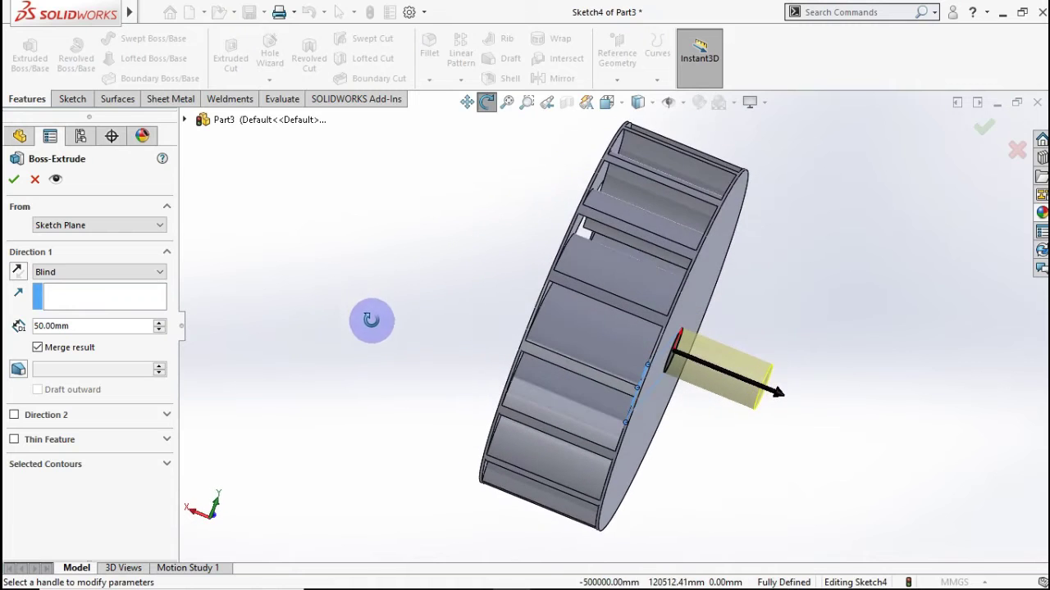
pyautogui.click(984, 129)
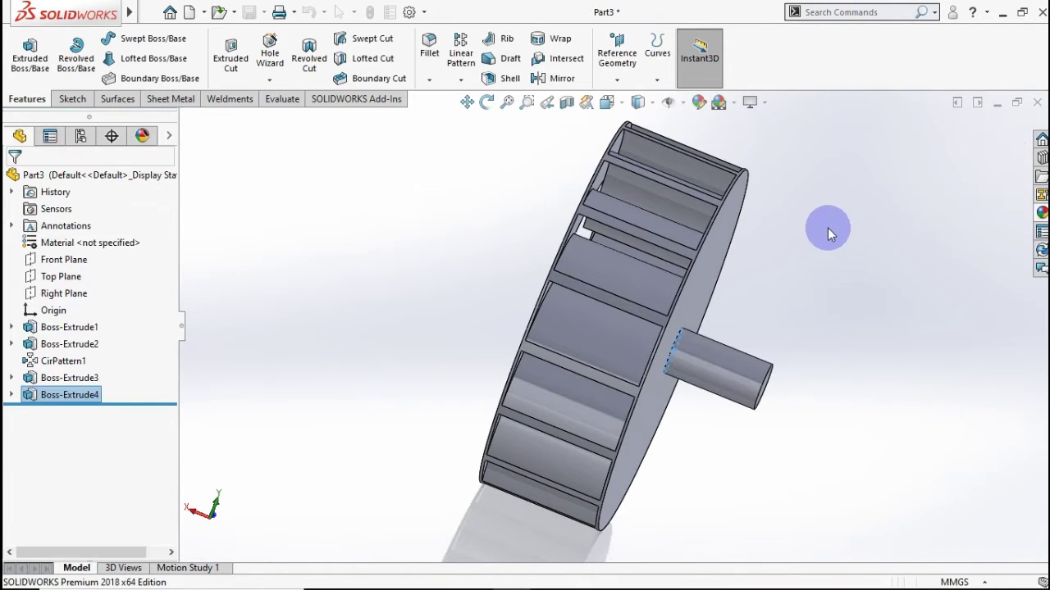
pyautogui.moveTo(825, 230)
pyautogui.mouseDown(button='middle')
pyautogui.moveTo(825, 239)
pyautogui.moveTo(767, 210)
pyautogui.mouseUp(button='middle')
pyautogui.moveTo(766, 210)
pyautogui.mouseDown()
pyautogui.moveTo(562, 232)
pyautogui.moveTo(478, 321)
pyautogui.moveTo(476, 356)
pyautogui.moveTo(492, 271)
pyautogui.moveTo(701, 191)
pyautogui.moveTo(872, 279)
pyautogui.moveTo(884, 308)
pyautogui.mouseUp()
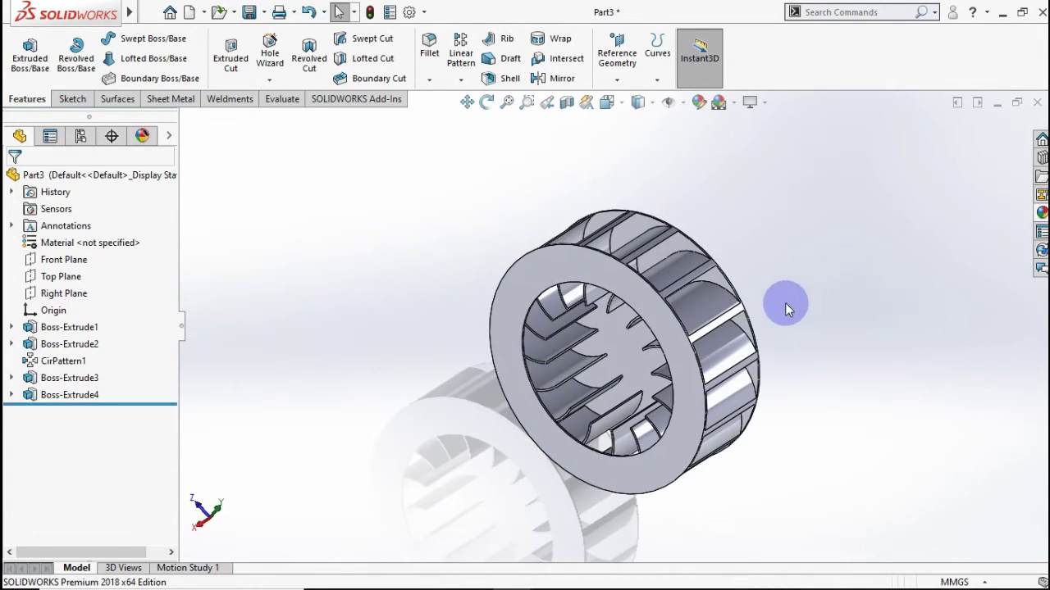
pyautogui.hotkey('ctrl', '7')
pyautogui.click(138, 175)
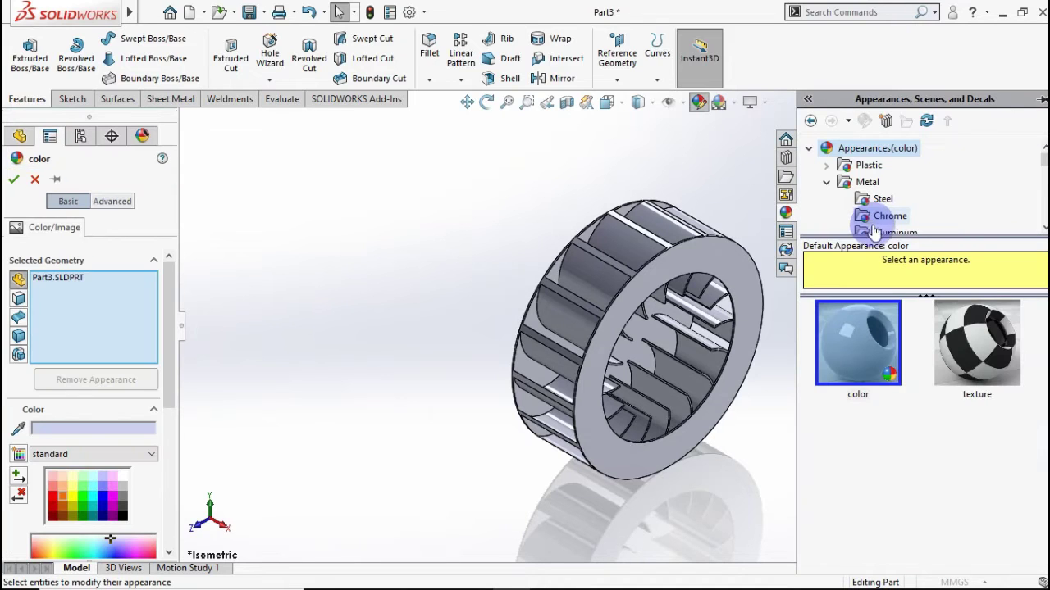
# - Apply a brushed aluminum appearance to the whole Part3 impeller and view it isometrically
pyautogui.click(872, 220)
pyautogui.moveTo(1044, 164); pyautogui.dragTo(1045, 171)
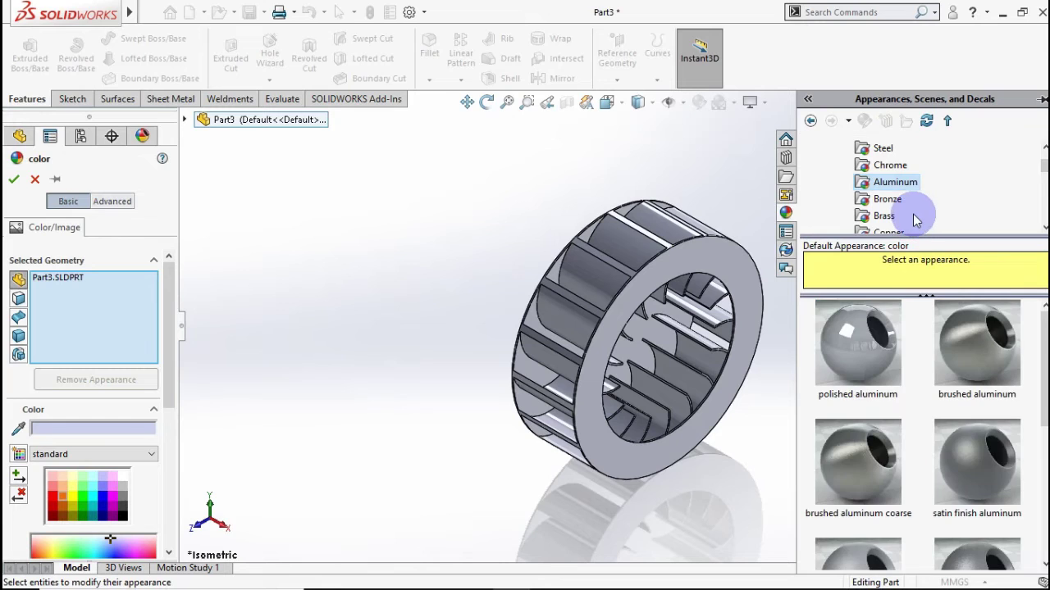
pyautogui.click(899, 351)
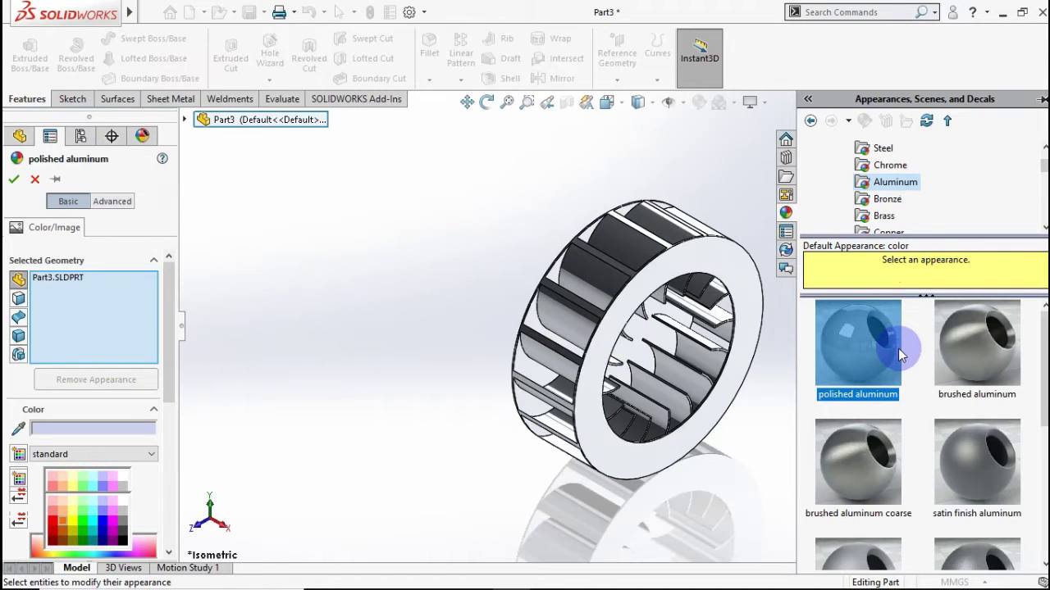
pyautogui.click(952, 356)
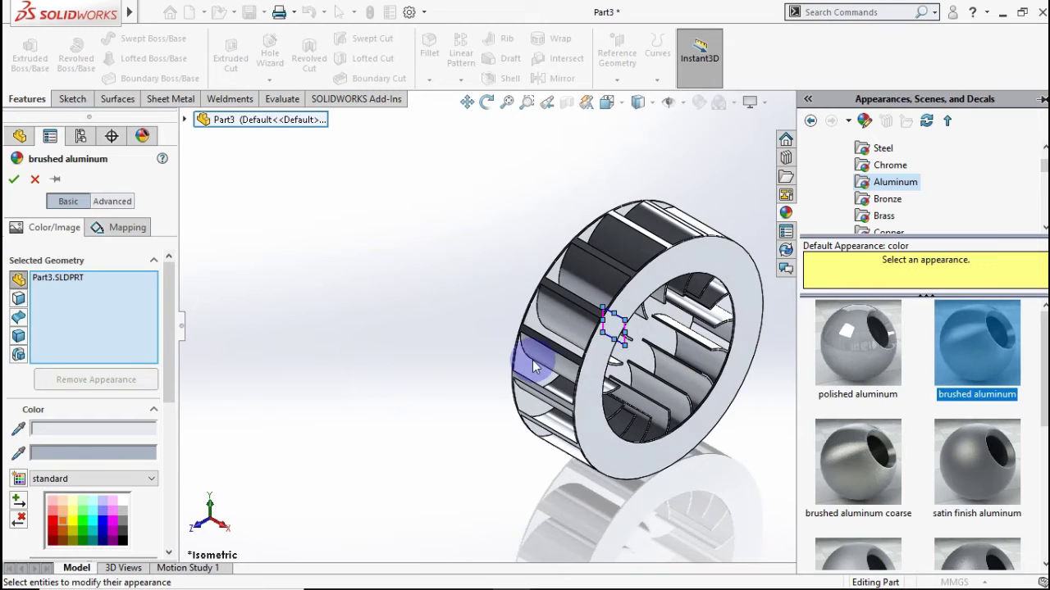
pyautogui.click(14, 178)
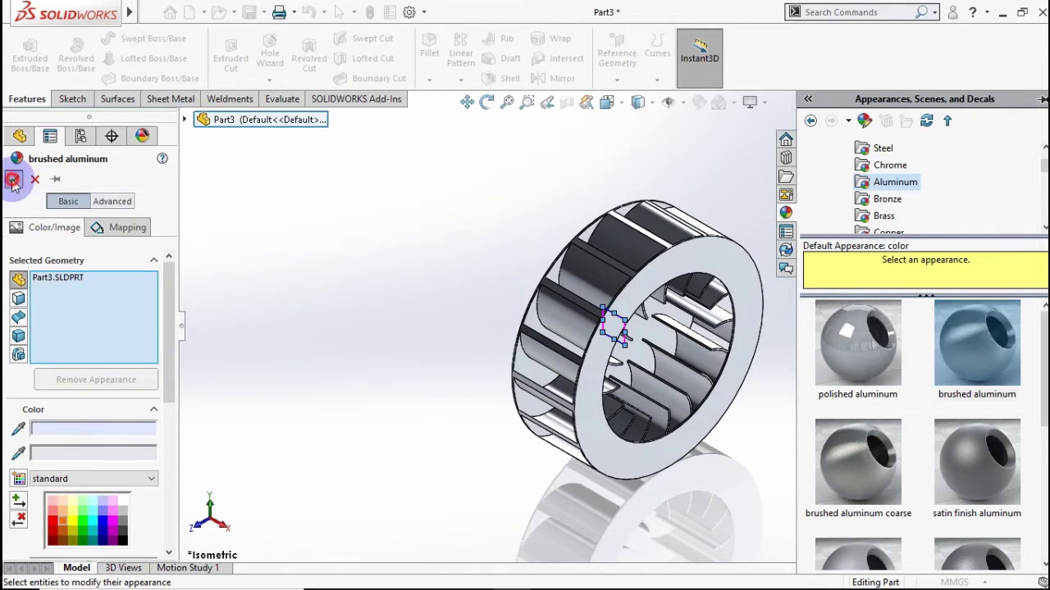
pyautogui.click(342, 289)
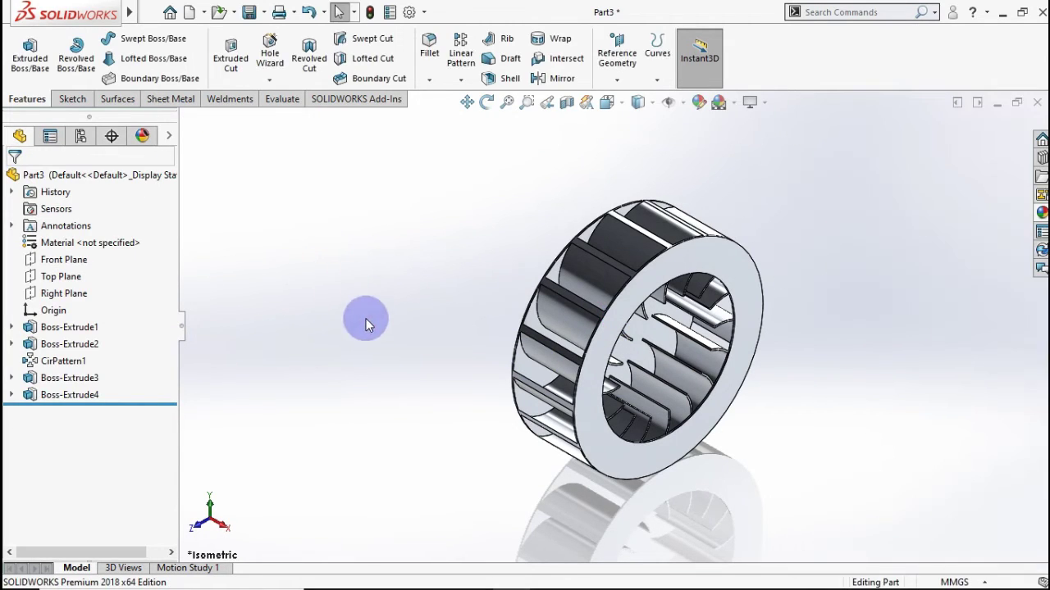
pyautogui.moveTo(388, 325)
pyautogui.mouseDown(button='middle')
pyautogui.moveTo(350, 303)
pyautogui.moveTo(319, 392)
pyautogui.moveTo(317, 333)
pyautogui.moveTo(375, 264)
pyautogui.moveTo(602, 247)
pyautogui.moveTo(749, 288)
pyautogui.moveTo(796, 334)
pyautogui.mouseUp(button='middle')
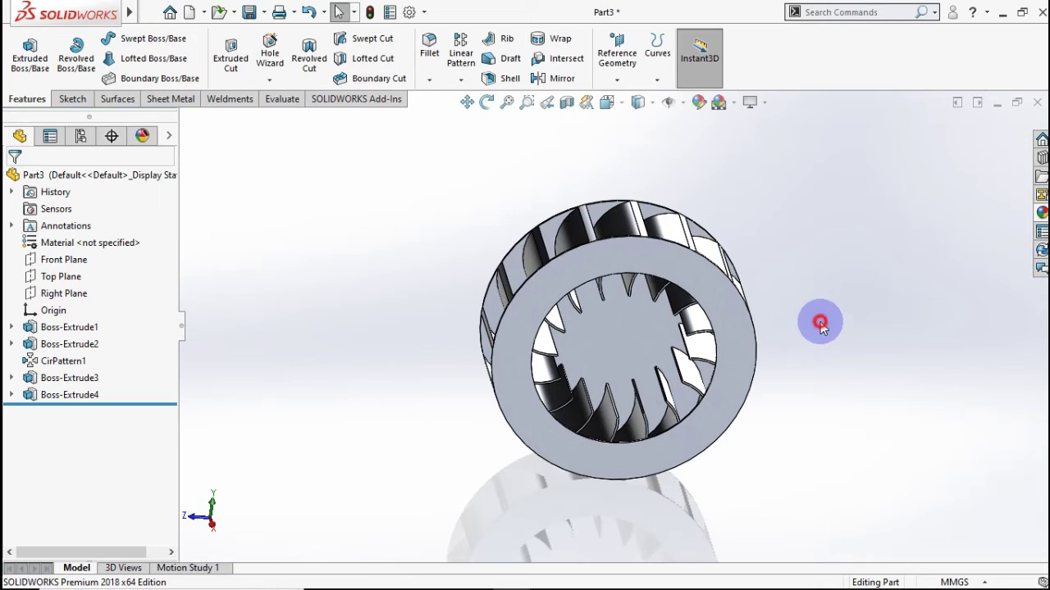
pyautogui.hotkey('ctrl', '7')
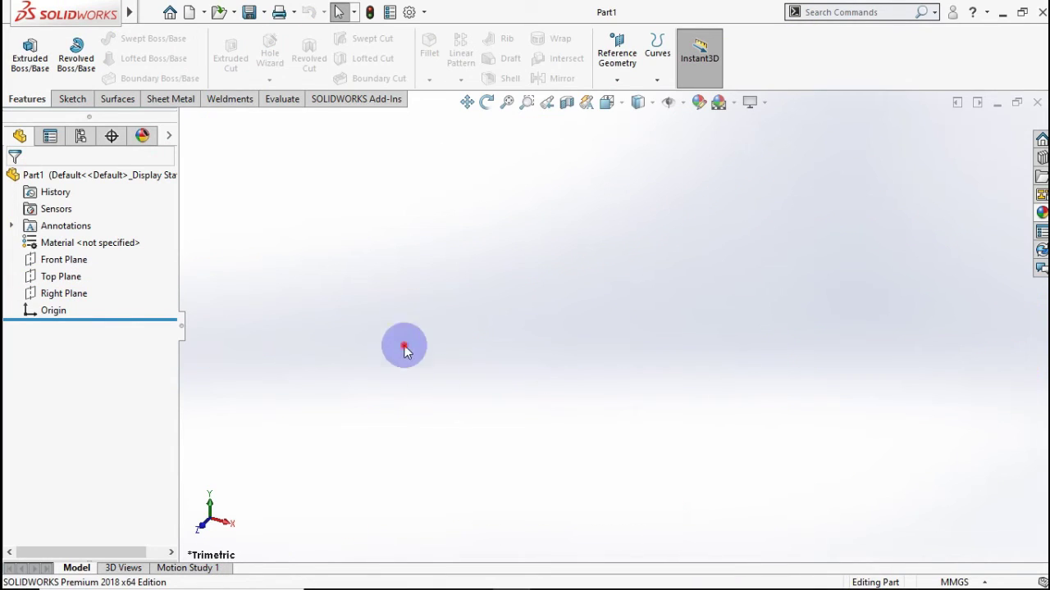
# - Start a sketch on Part1's Right Plane with a horizontal centerline running left from the origin
pyautogui.click(61, 292)
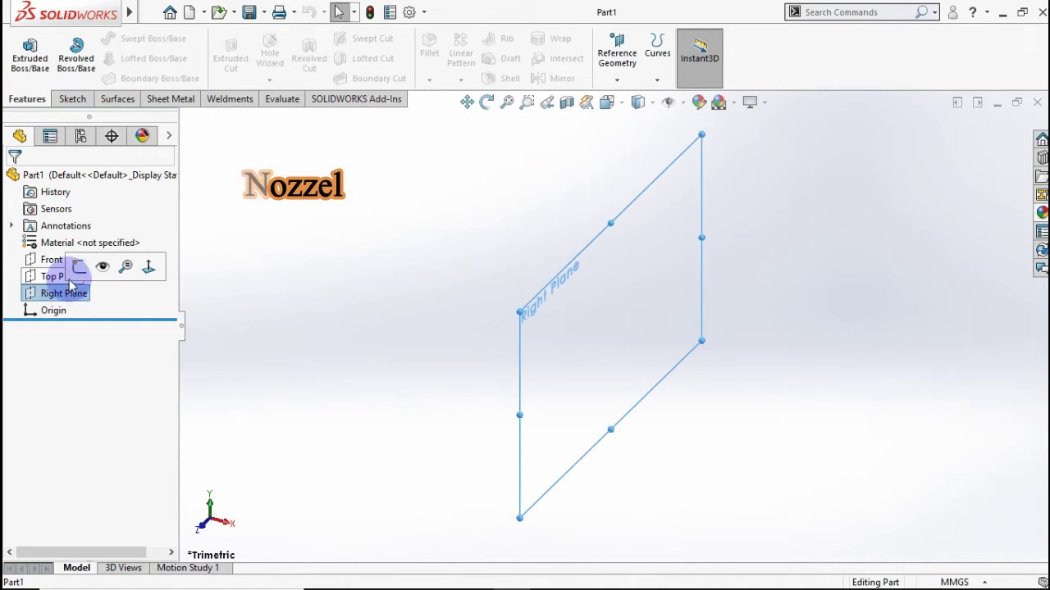
pyautogui.click(75, 269)
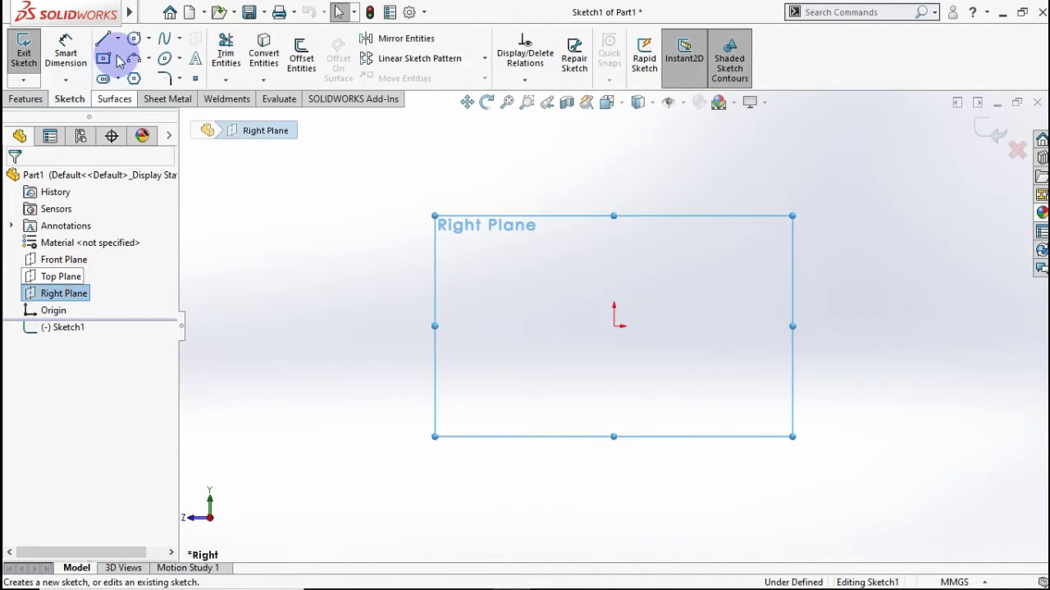
pyautogui.click(117, 39)
pyautogui.click(123, 76)
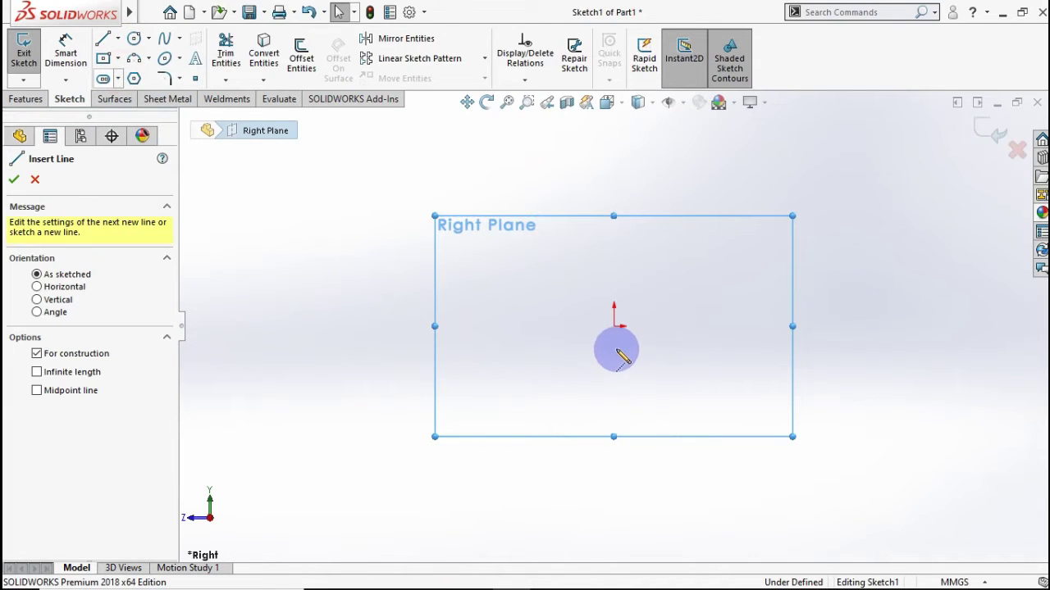
pyautogui.click(613, 327)
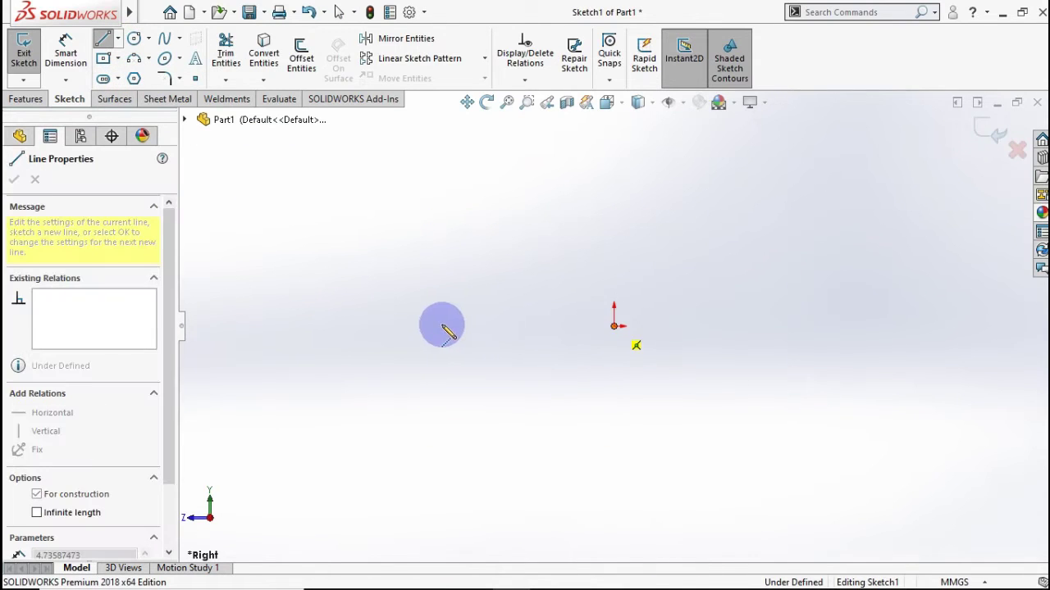
pyautogui.click(366, 326)
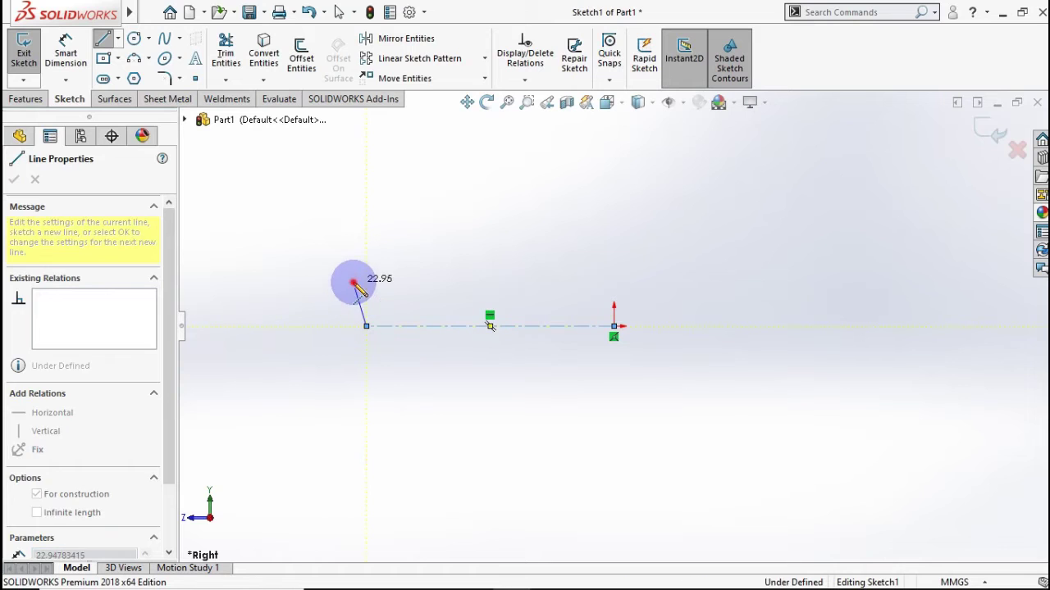
pyautogui.press('Escape')
# - Draw a slightly sloped line above the centerline, from above the origin to its left end
pyautogui.click(117, 39)
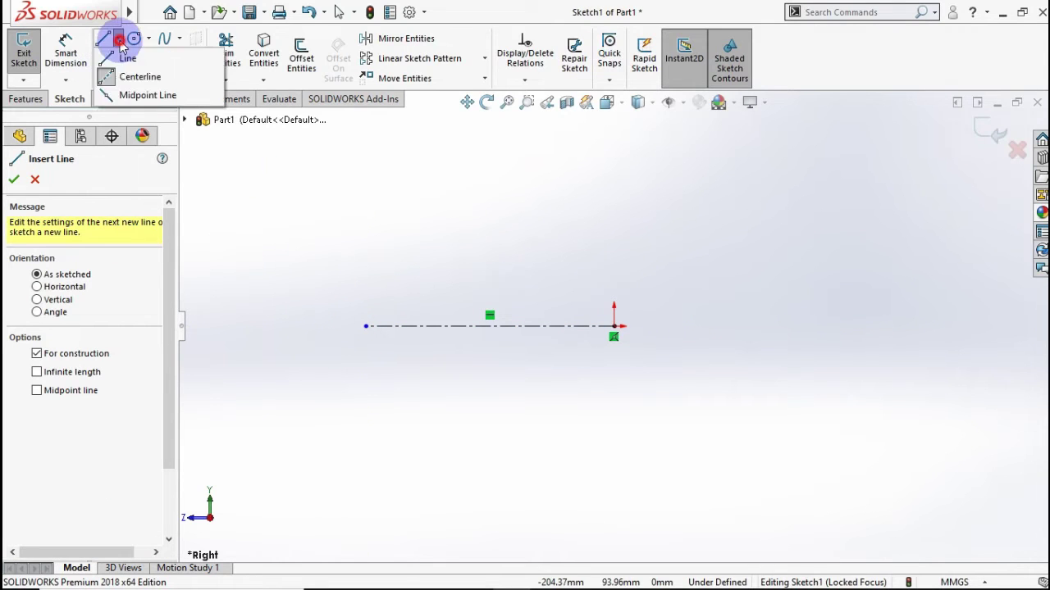
pyautogui.click(117, 60)
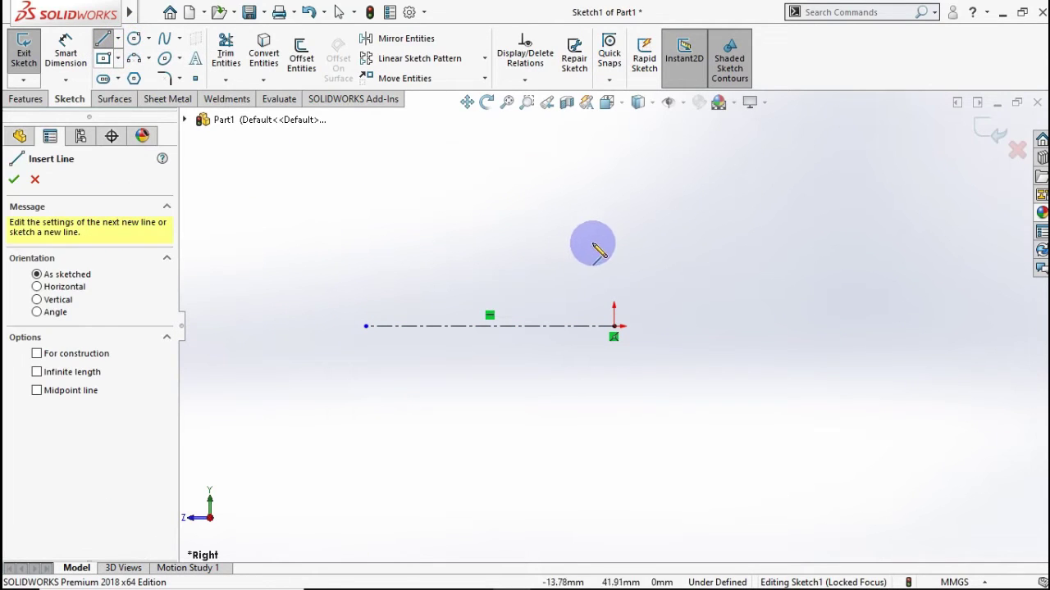
pyautogui.moveTo(613, 246); pyautogui.dragTo(414, 262)
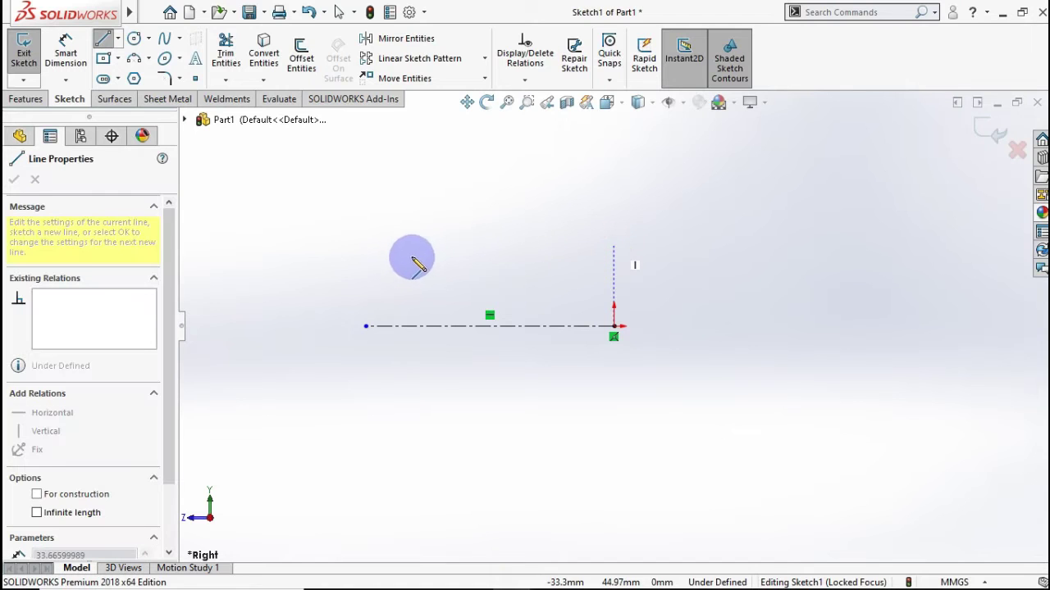
pyautogui.click(367, 267)
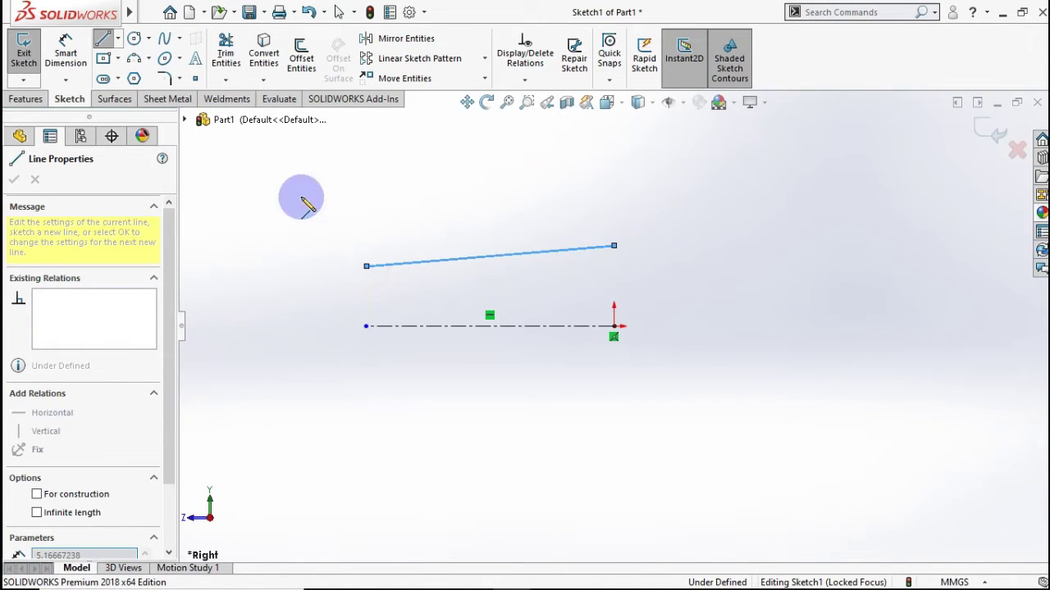
pyautogui.click(65, 51)
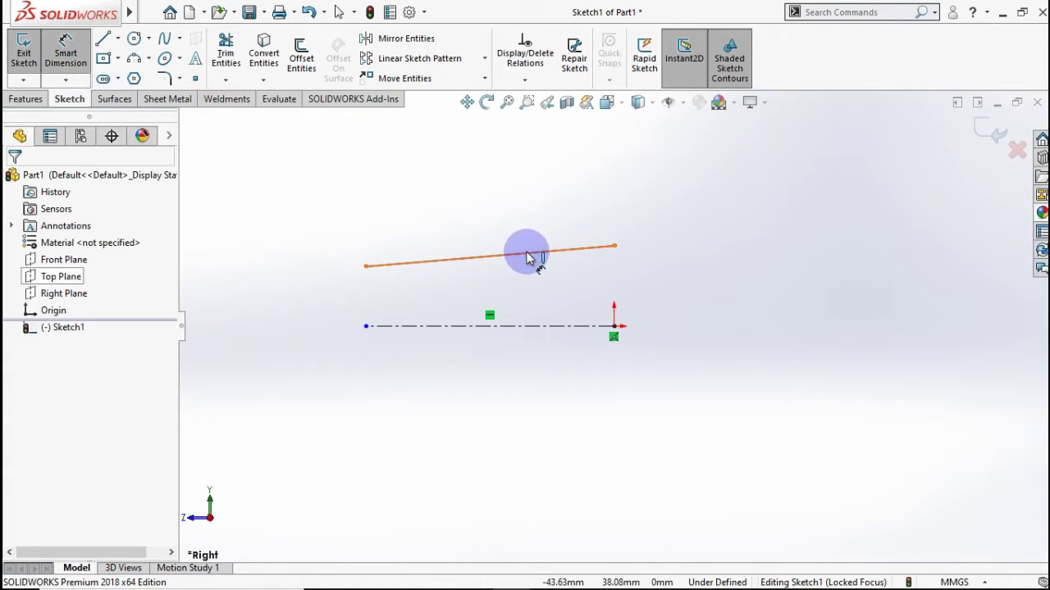
# - Dimension the sloped line 300 mm long with its right end 39.5 mm above the centerline
pyautogui.click(523, 253)
pyautogui.click(496, 211)
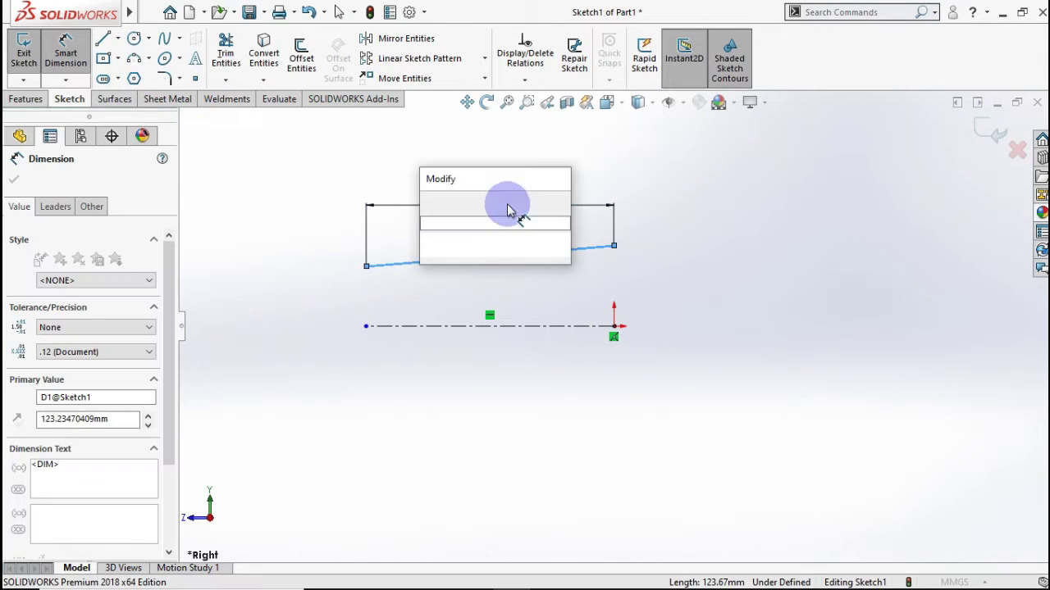
pyautogui.write('300')
pyautogui.click(432, 202)
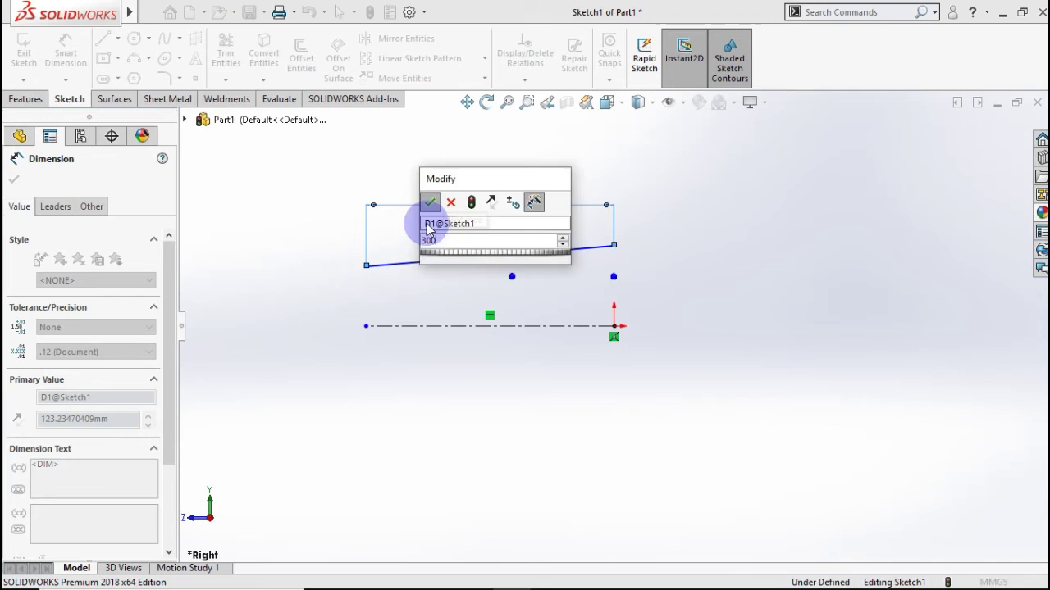
pyautogui.click(621, 256)
pyautogui.click(618, 249)
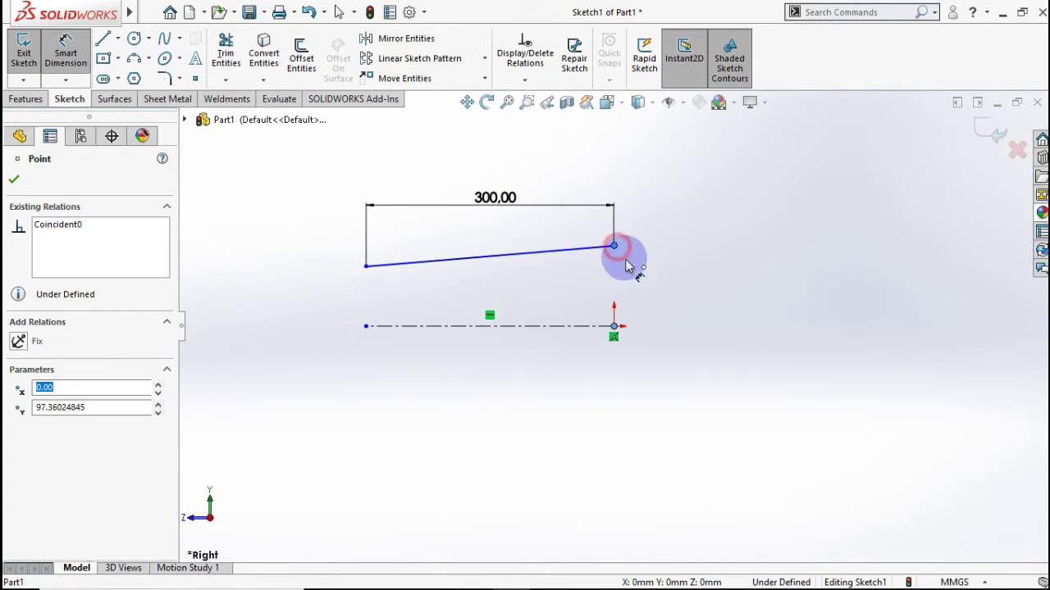
pyautogui.click(645, 285)
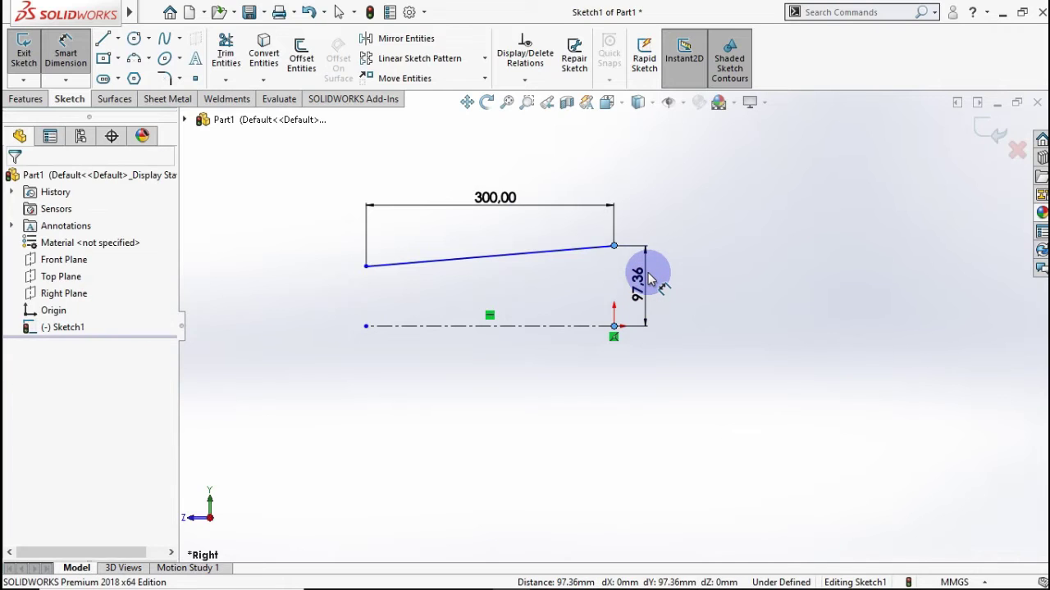
pyautogui.click(649, 279)
pyautogui.write('3')
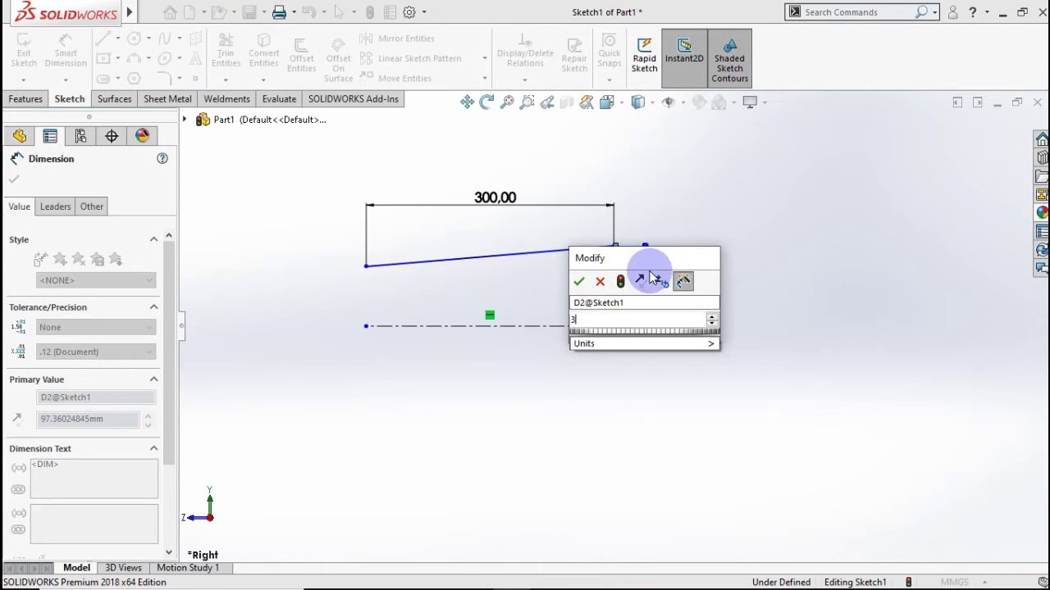
pyautogui.write('9.5')
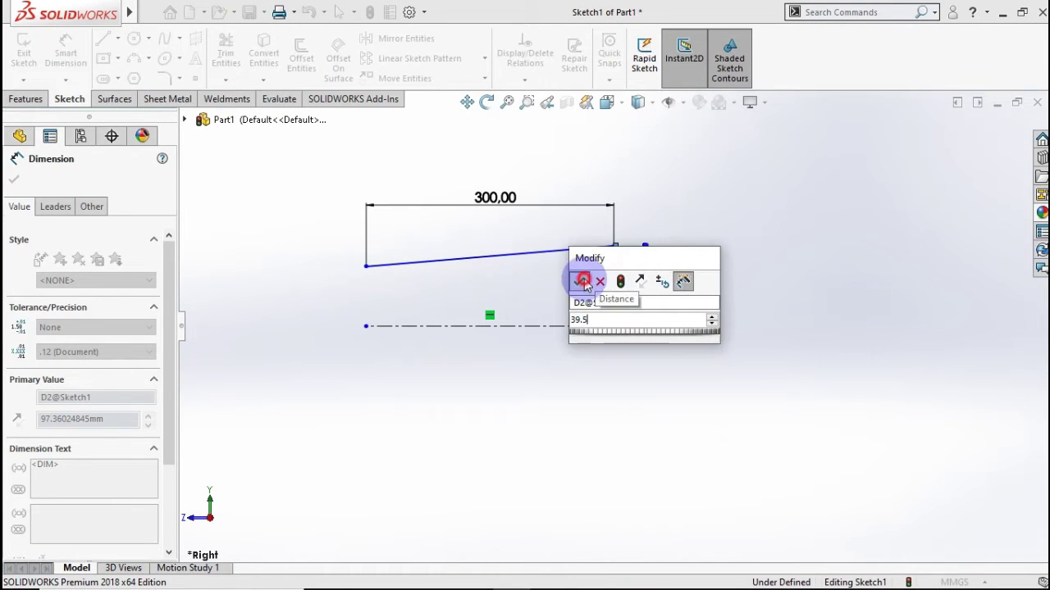
pyautogui.click(579, 281)
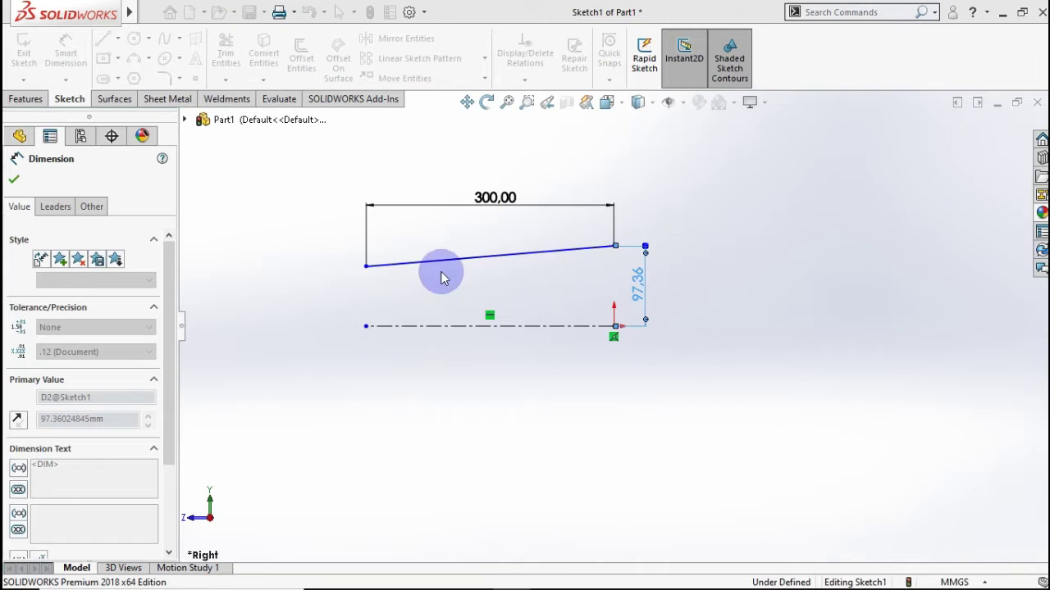
# - Fix the sloped line's left end 25 mm above the centerline
pyautogui.click(366, 323)
pyautogui.click(366, 314)
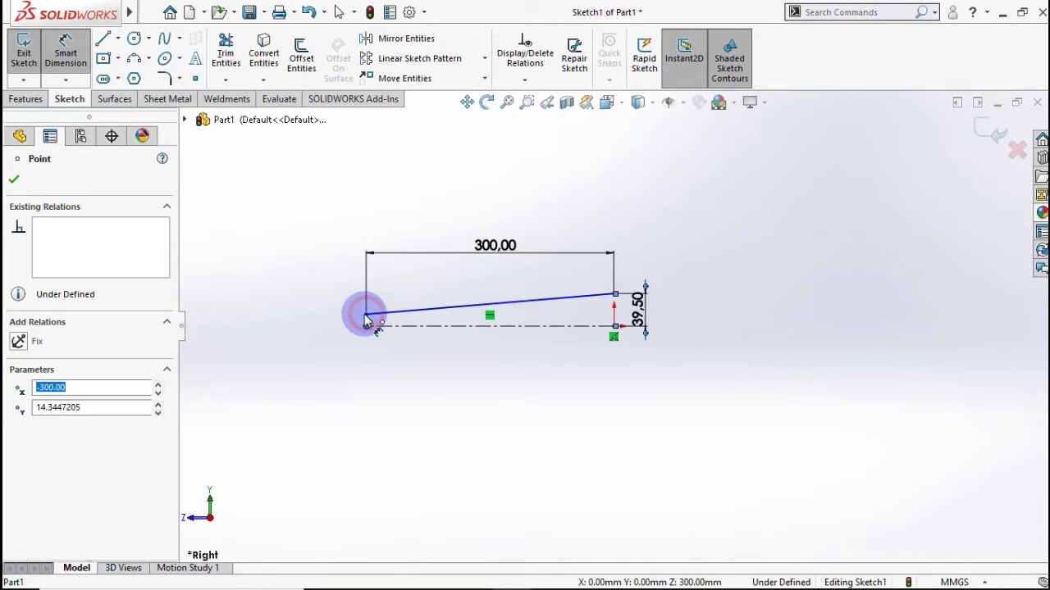
pyautogui.click(331, 308)
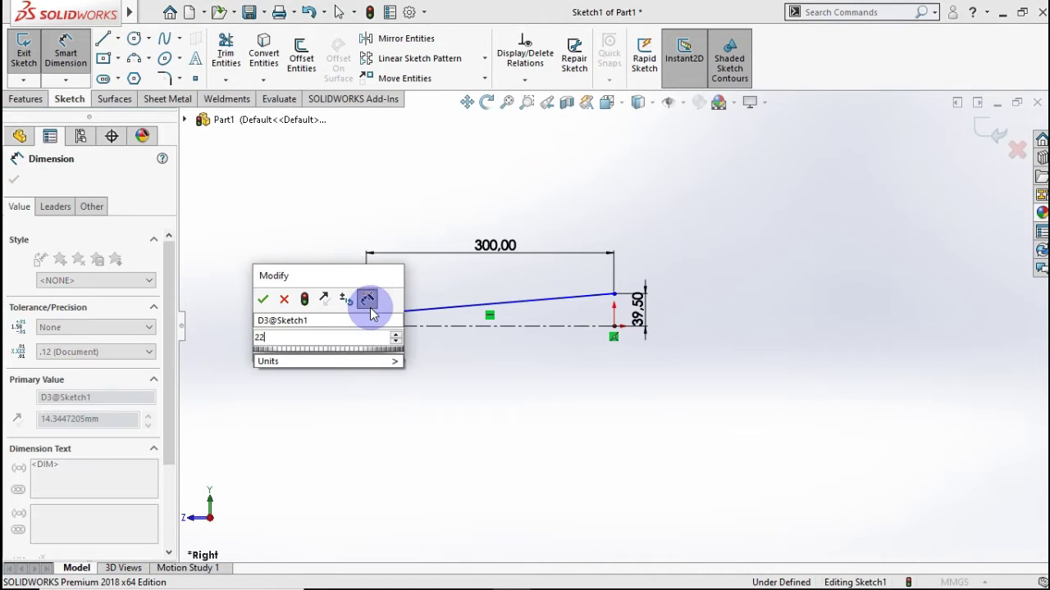
pyautogui.write('22')
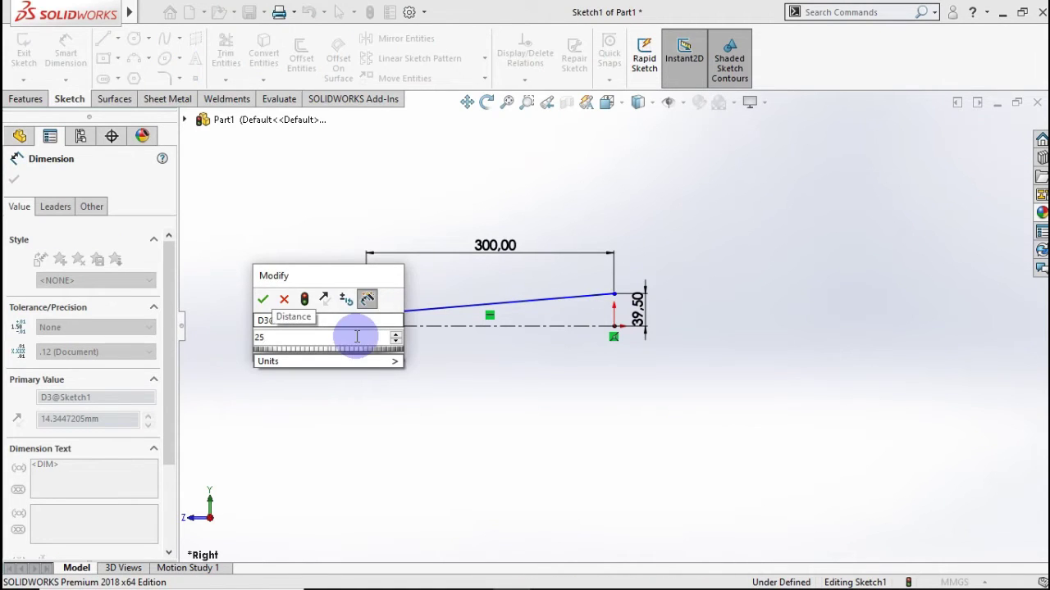
pyautogui.click(263, 299)
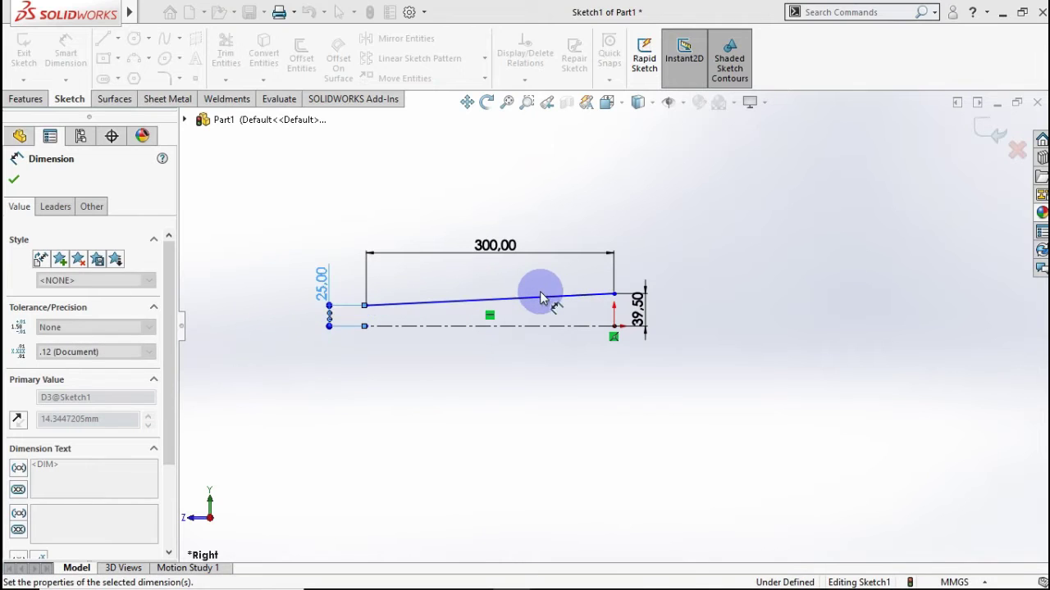
pyautogui.scroll(-3, 557, 284)
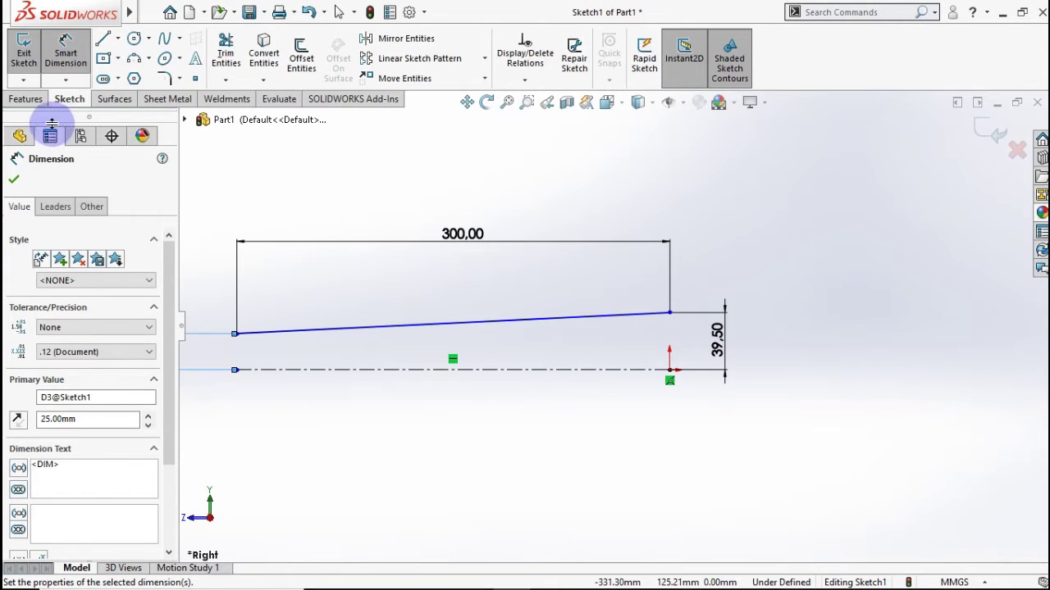
pyautogui.click(14, 179)
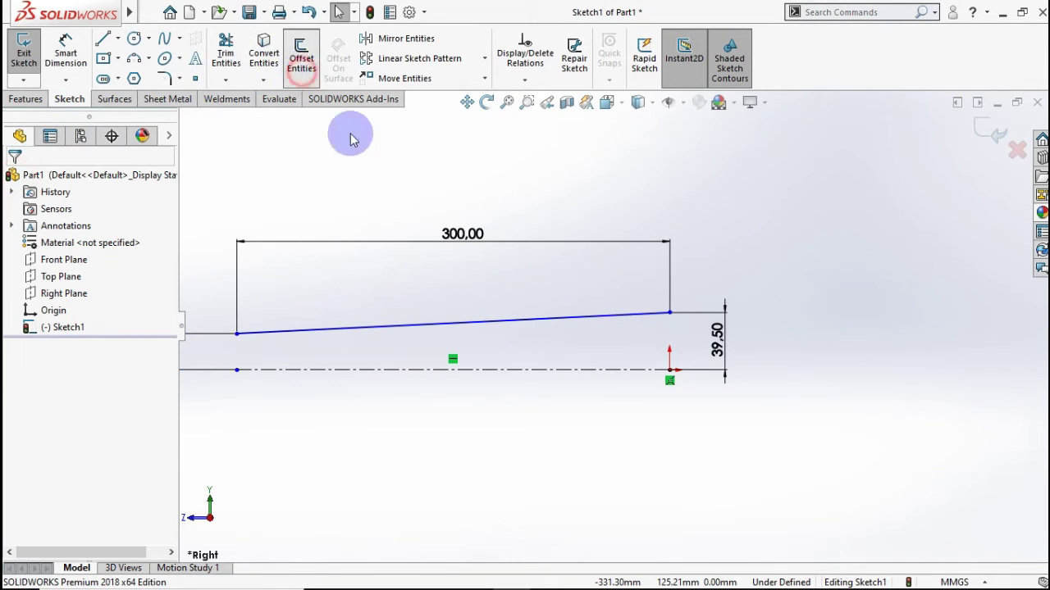
# - Offset the sloped line by 3 mm to form the parallel inner wall line
pyautogui.click(336, 329)
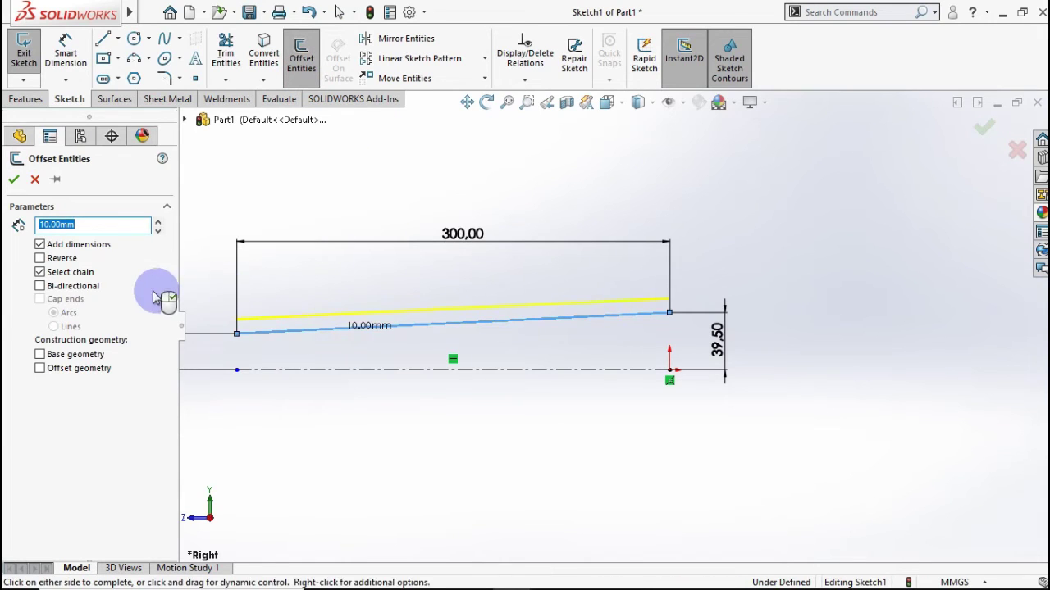
pyautogui.click(115, 285)
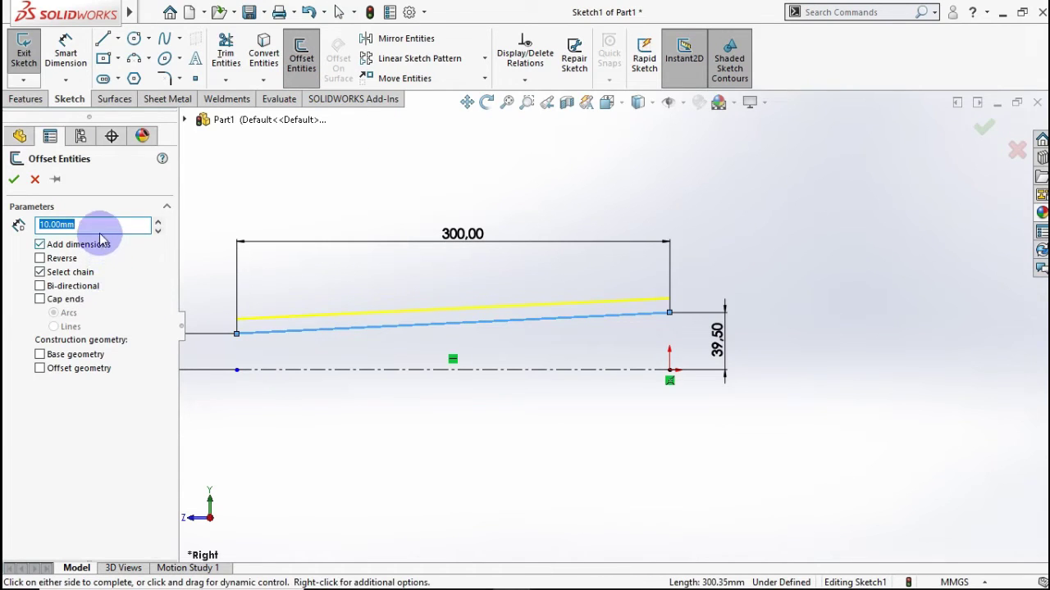
pyautogui.click(77, 421)
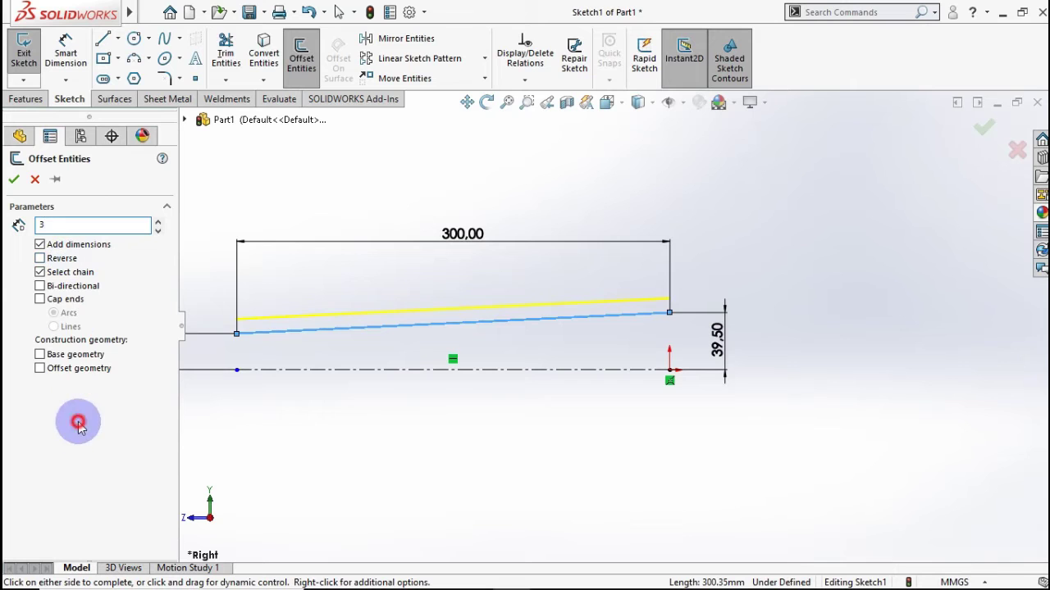
pyautogui.click(14, 179)
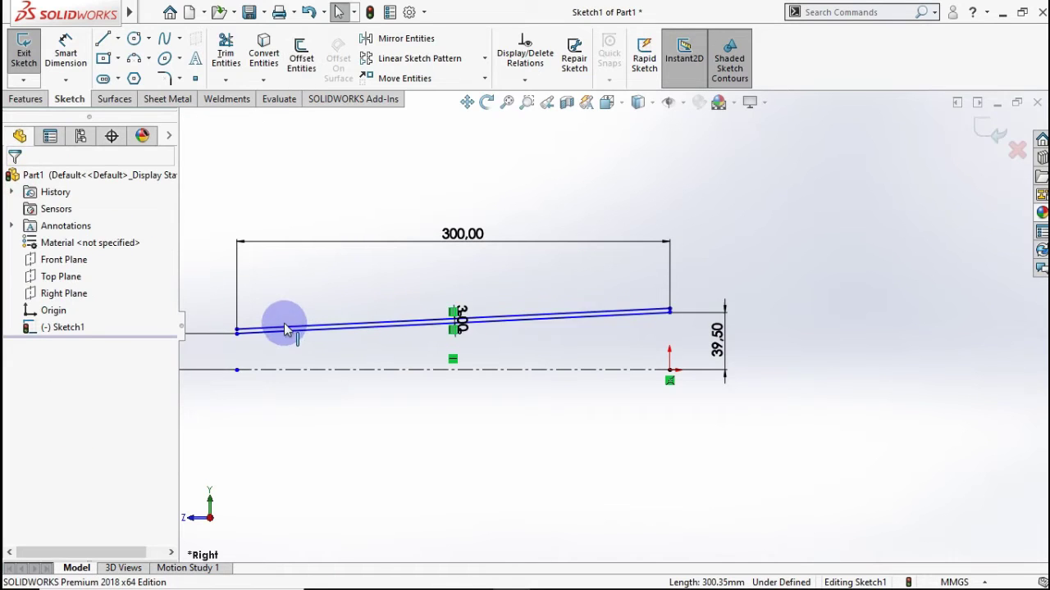
pyautogui.scroll(-2, 280, 330)
# - Draw a vertical line up from the lower sloped line's left end, past the upper line
pyautogui.scroll(-2, 277, 335)
pyautogui.scroll(-2, 324, 338)
pyautogui.scroll(-1, 325, 337)
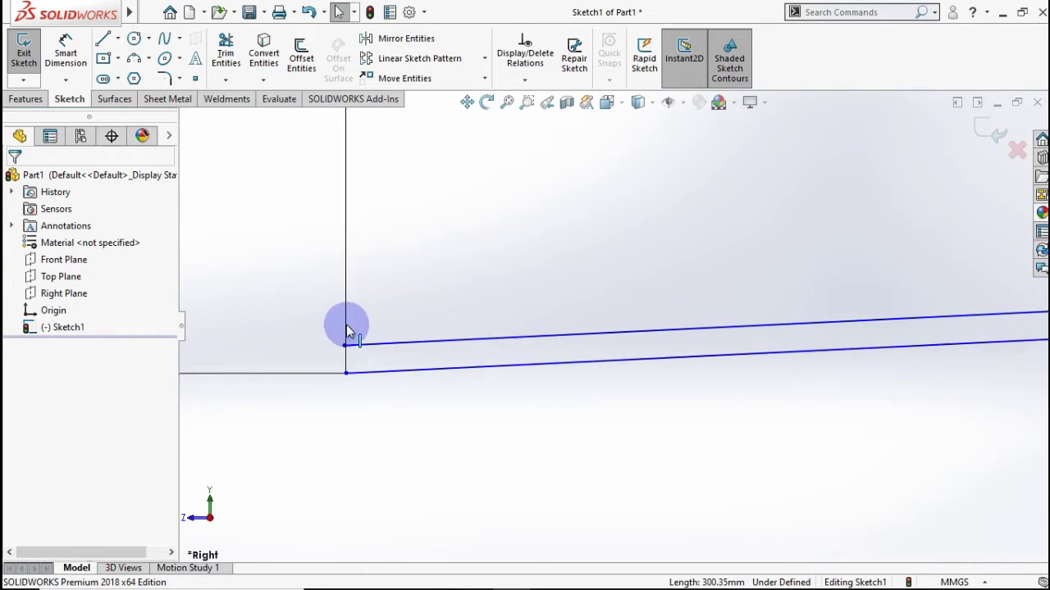
pyautogui.scroll(-2, 345, 332)
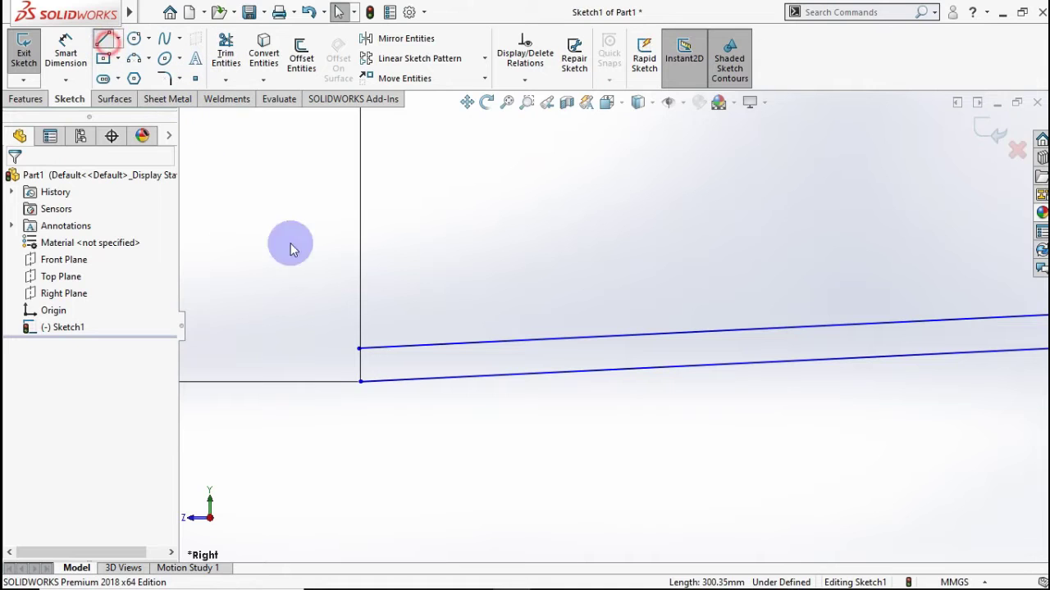
pyautogui.click(359, 383)
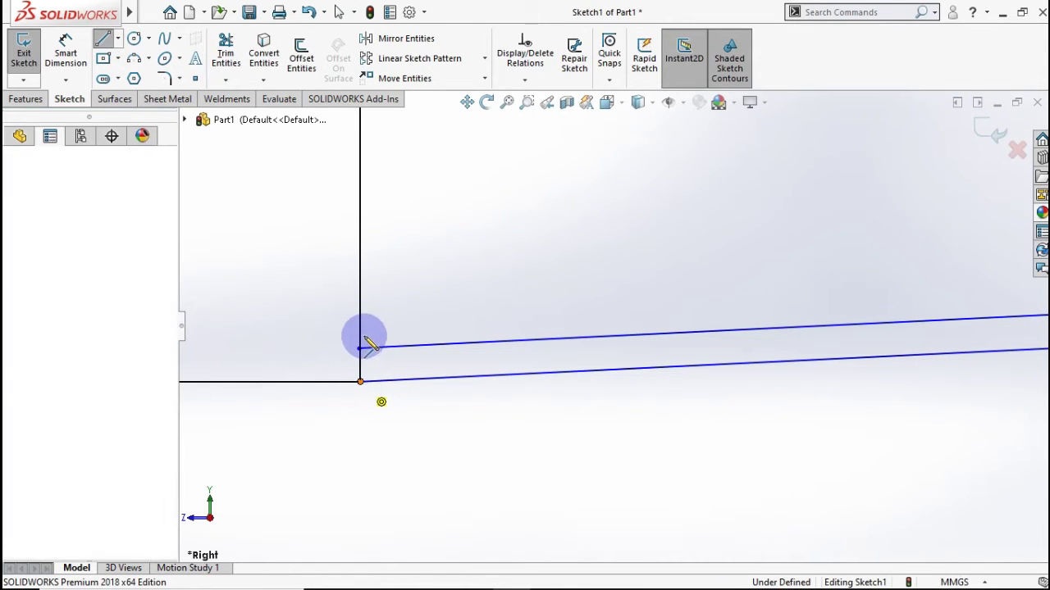
pyautogui.click(361, 310)
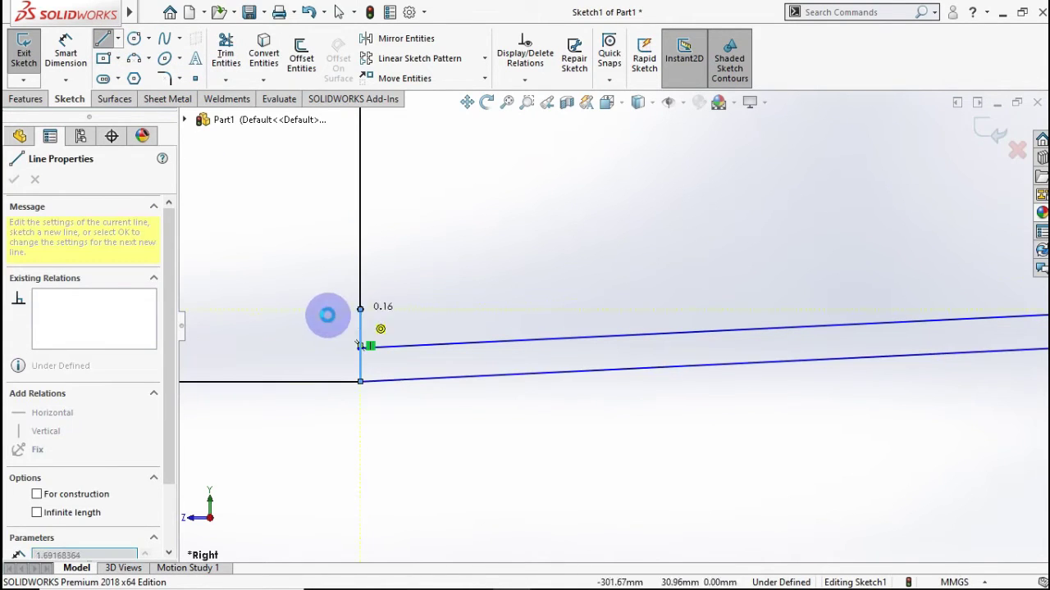
pyautogui.press('Escape')
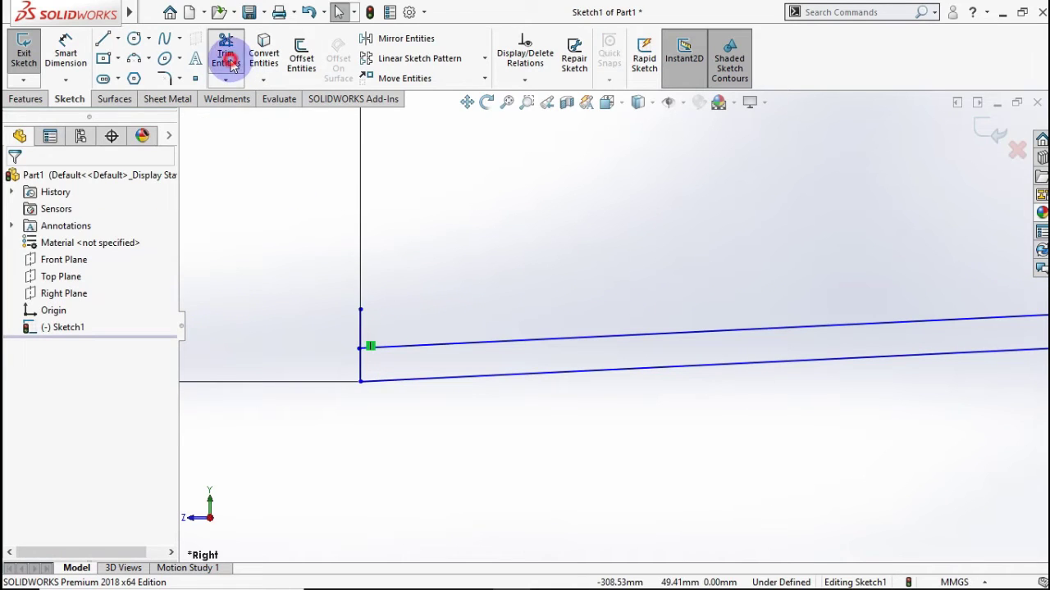
# - Trim the left end line's overshoot so it stops flush at the upper sloped line
pyautogui.click(230, 64)
pyautogui.scroll(-2, 385, 344)
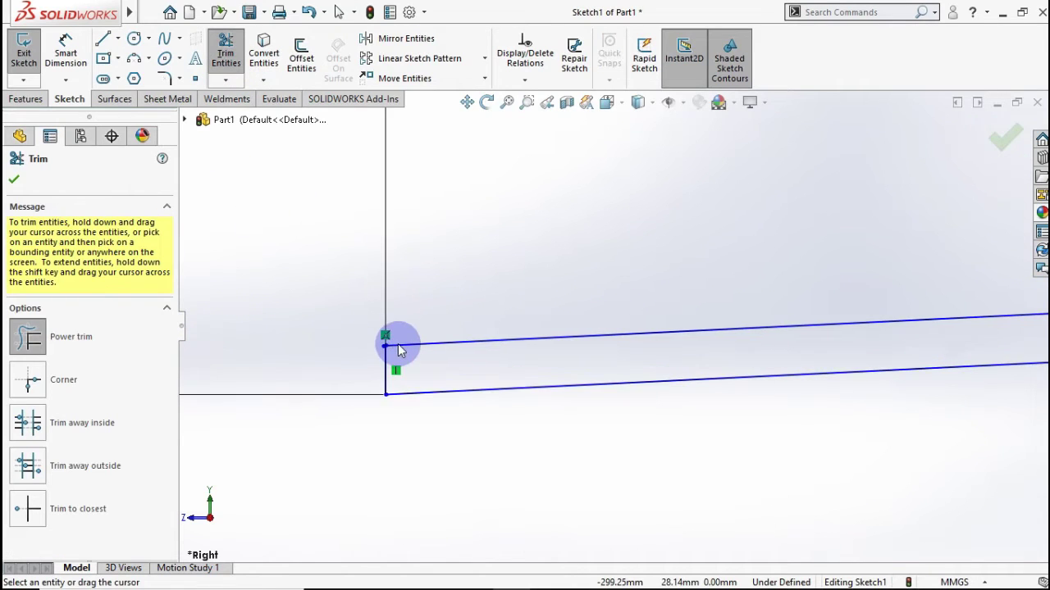
pyautogui.scroll(-2, 406, 347)
pyautogui.scroll(-2, 415, 354)
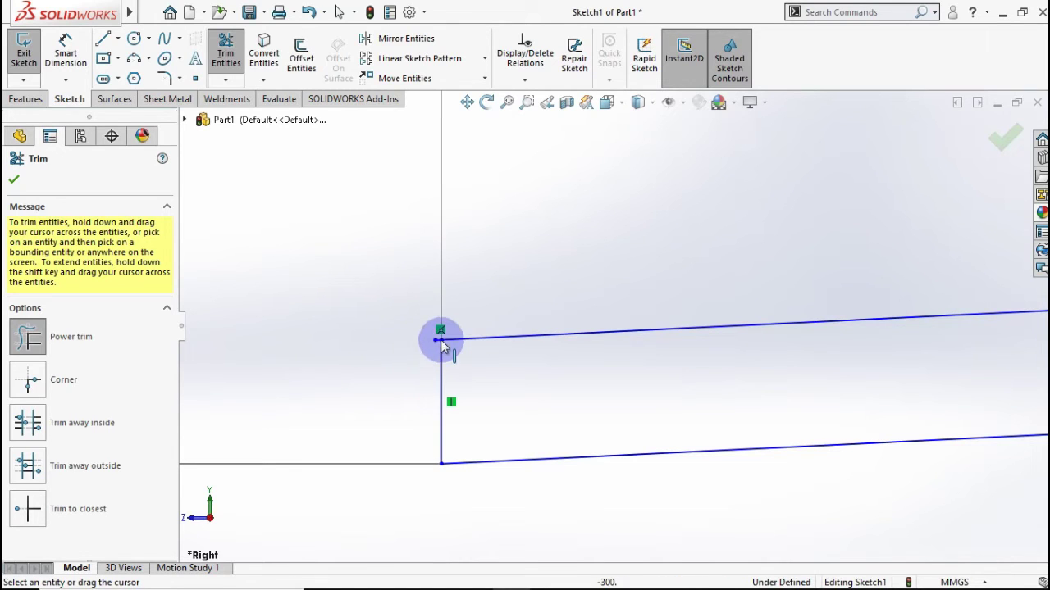
pyautogui.scroll(-1, 441, 343)
pyautogui.scroll(-1, 451, 353)
pyautogui.click(483, 350)
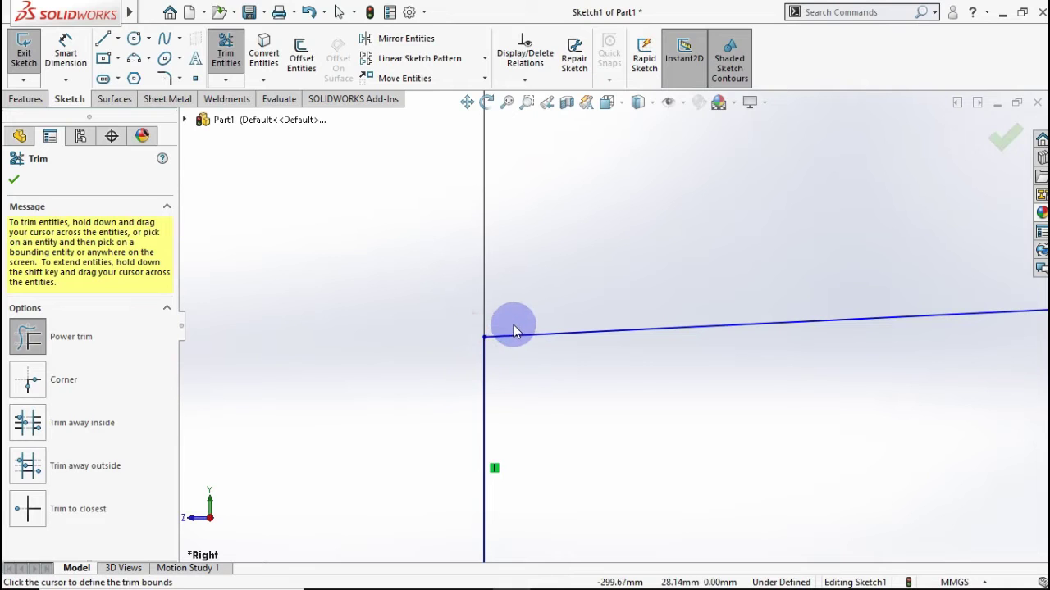
pyautogui.click(17, 180)
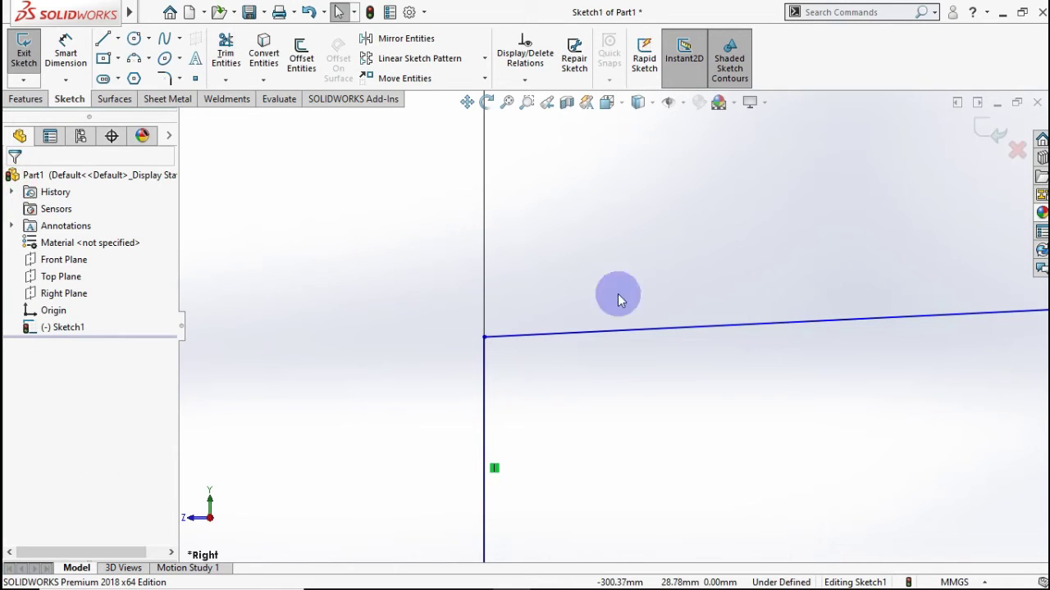
pyautogui.scroll(3, 776, 336)
pyautogui.scroll(2, 827, 345)
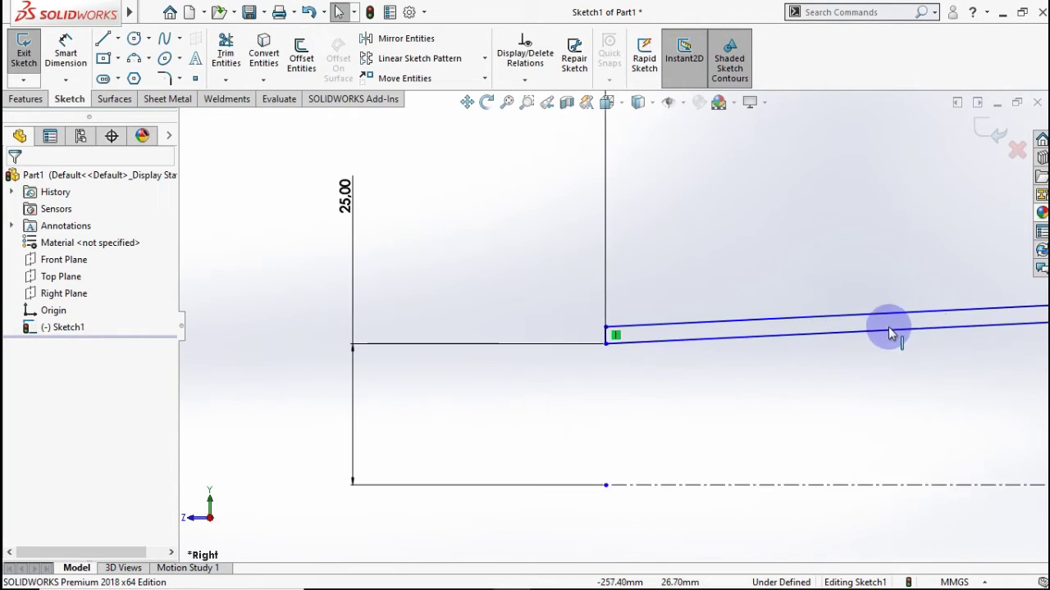
pyautogui.scroll(2, 926, 330)
pyautogui.scroll(2, 943, 328)
pyautogui.scroll(1, 968, 324)
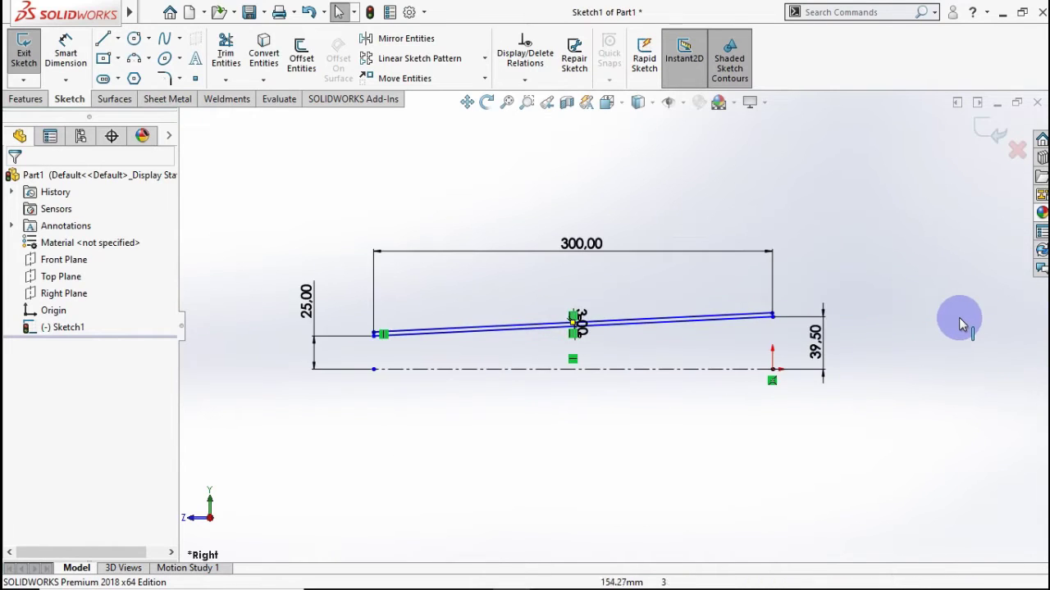
pyautogui.scroll(-2, 958, 317)
pyautogui.scroll(-4, 574, 316)
pyautogui.scroll(-1, 369, 332)
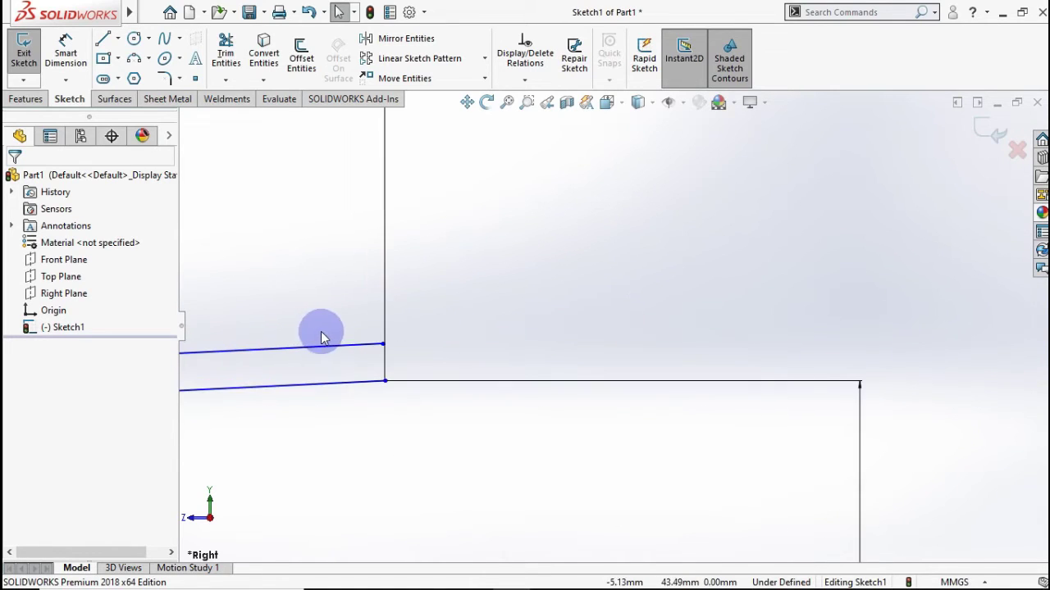
pyautogui.scroll(-1, 380, 320)
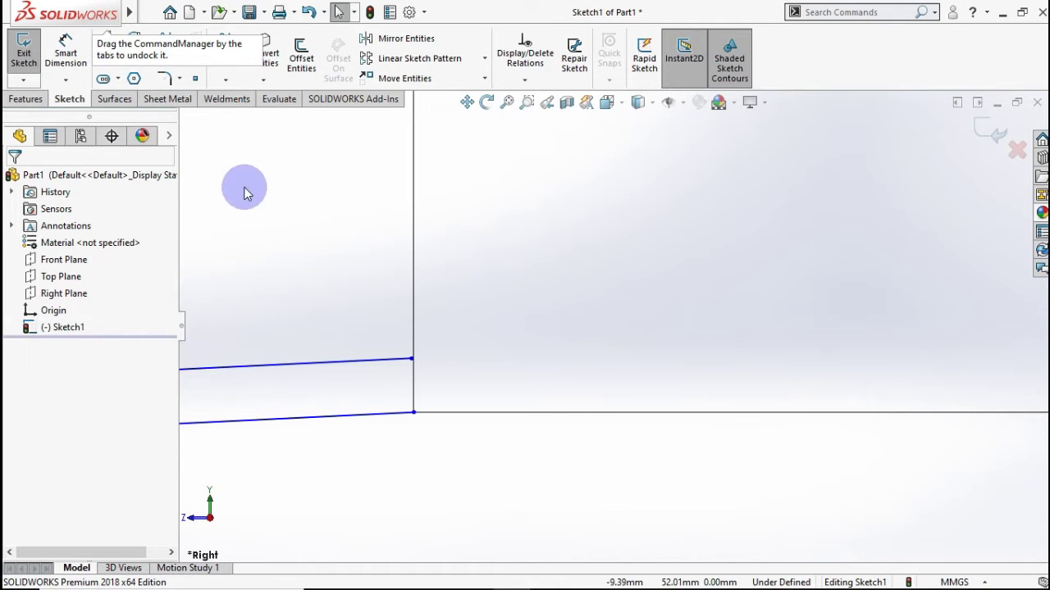
# - Draw a vertical line at the right end from the lower sloped line past the upper one
pyautogui.click(102, 39)
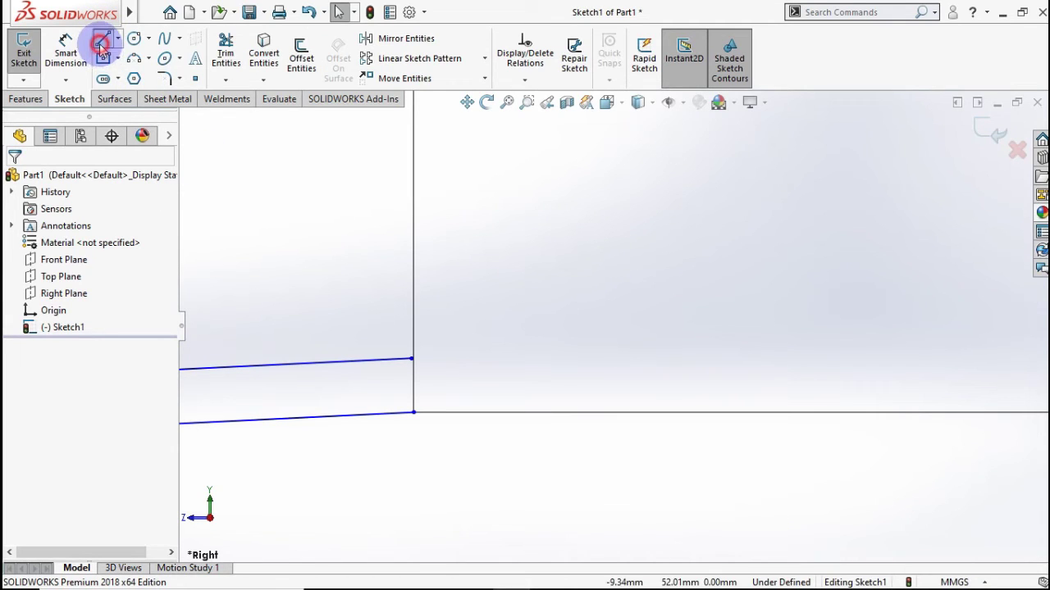
pyautogui.click(414, 411)
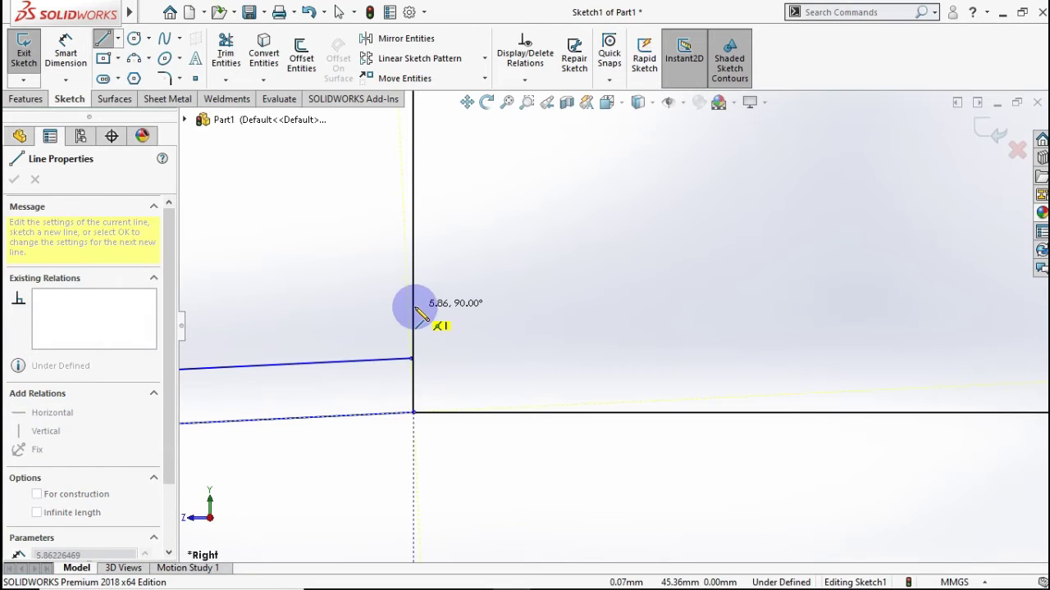
pyautogui.click(415, 310)
pyautogui.scroll(-2, 415, 304)
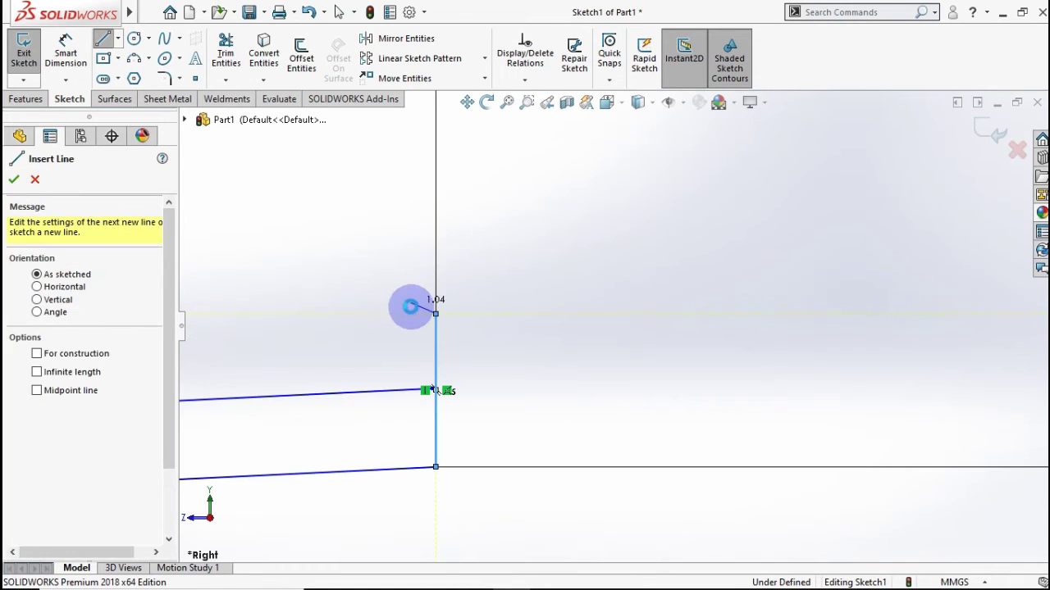
pyautogui.press('Escape')
pyautogui.scroll(-1, 427, 328)
pyautogui.scroll(-2, 426, 328)
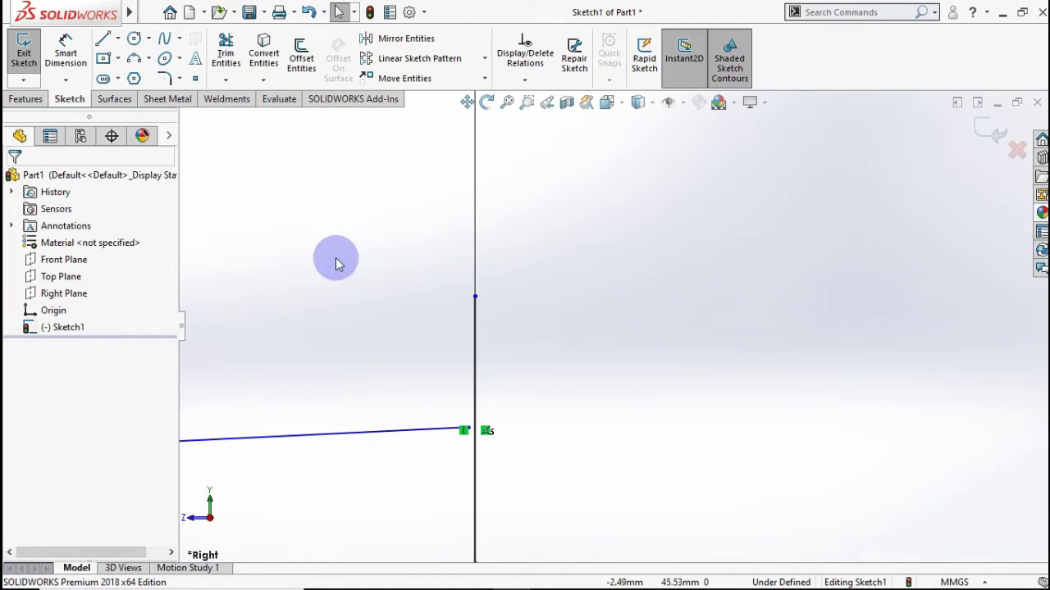
# - Power-trim the overshooting piece of the right end line above the wall
pyautogui.click(225, 80)
pyautogui.click(231, 119)
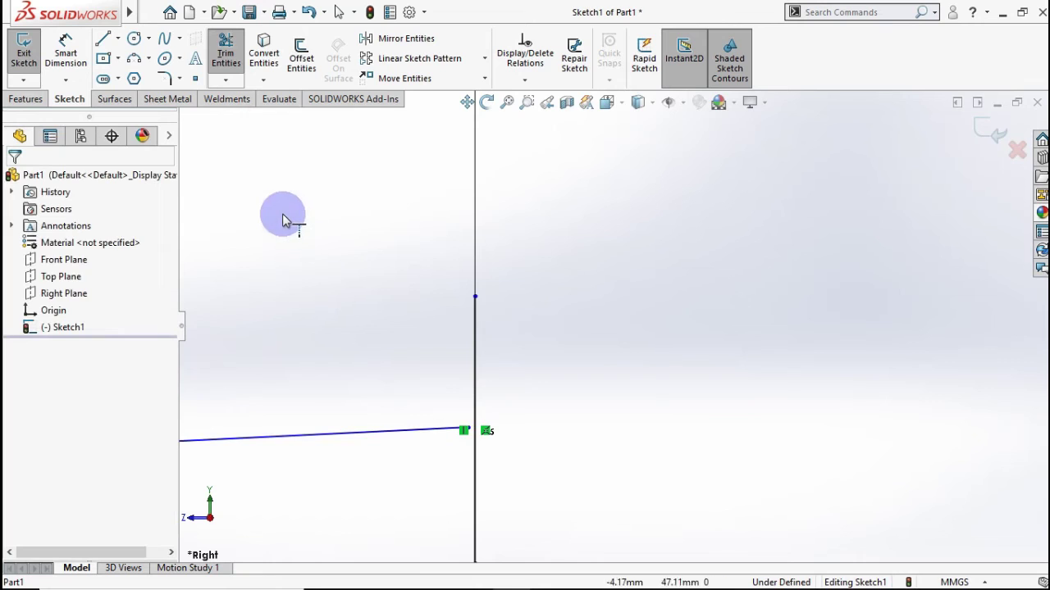
pyautogui.click(226, 80)
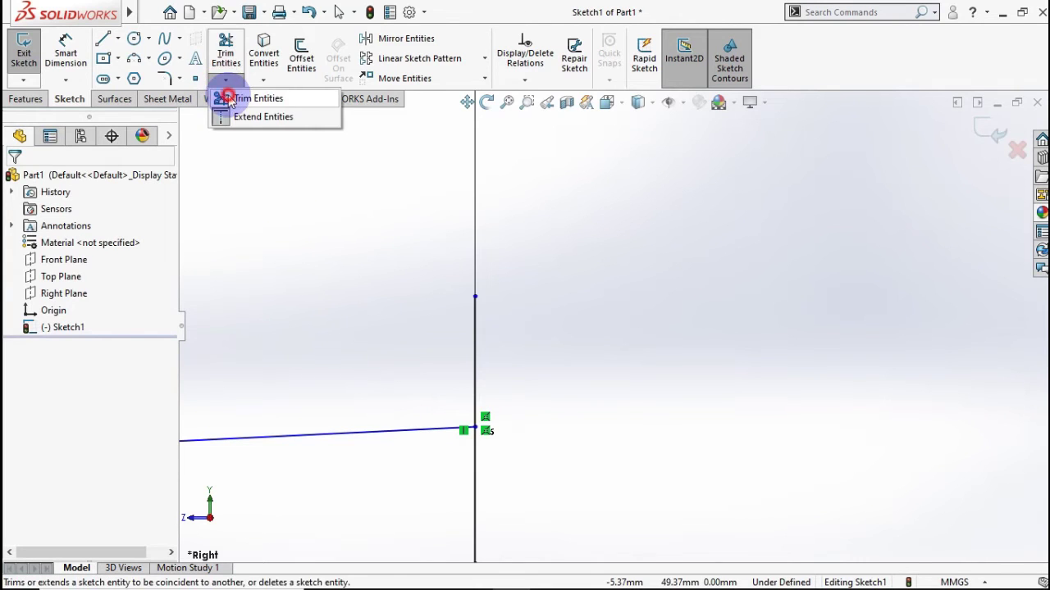
pyautogui.click(234, 96)
pyautogui.moveTo(456, 344); pyautogui.dragTo(555, 343)
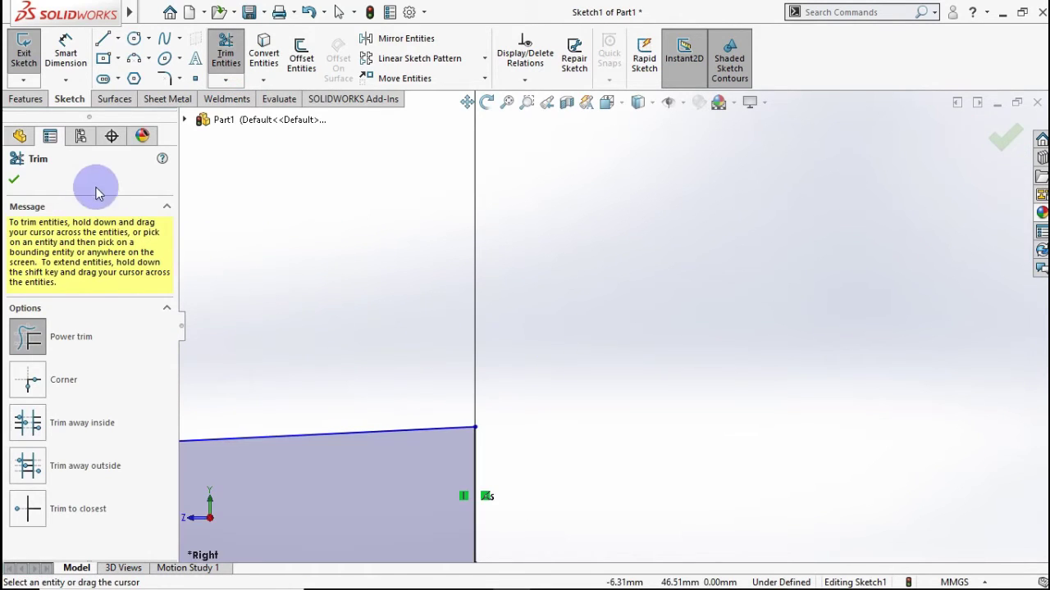
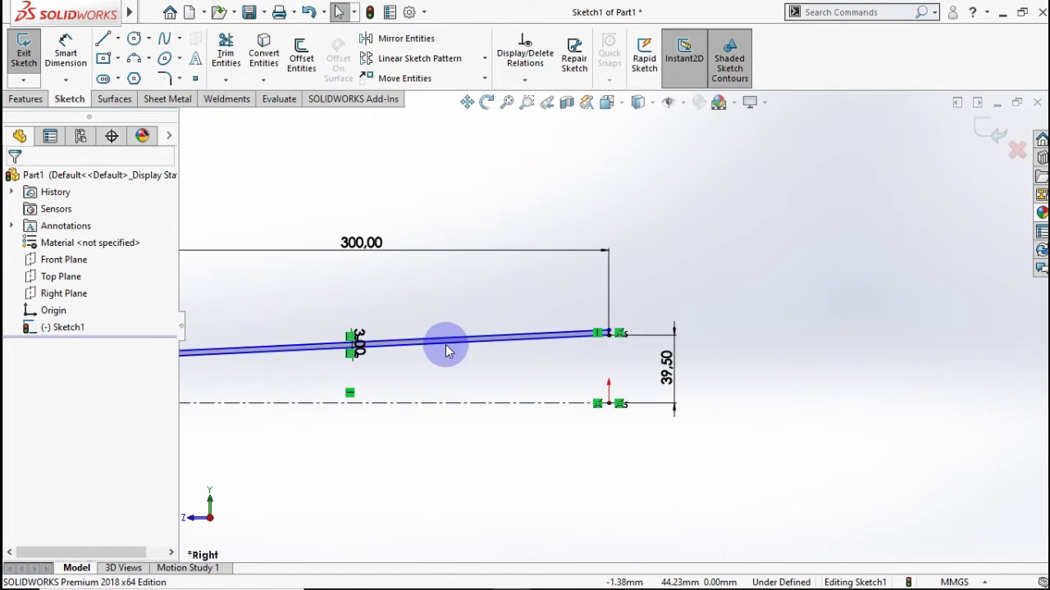
# - Revolve the tapered sketch a full 360° about the centerline into a 300 mm hollow tube
pyautogui.click(27, 99)
pyautogui.click(75, 70)
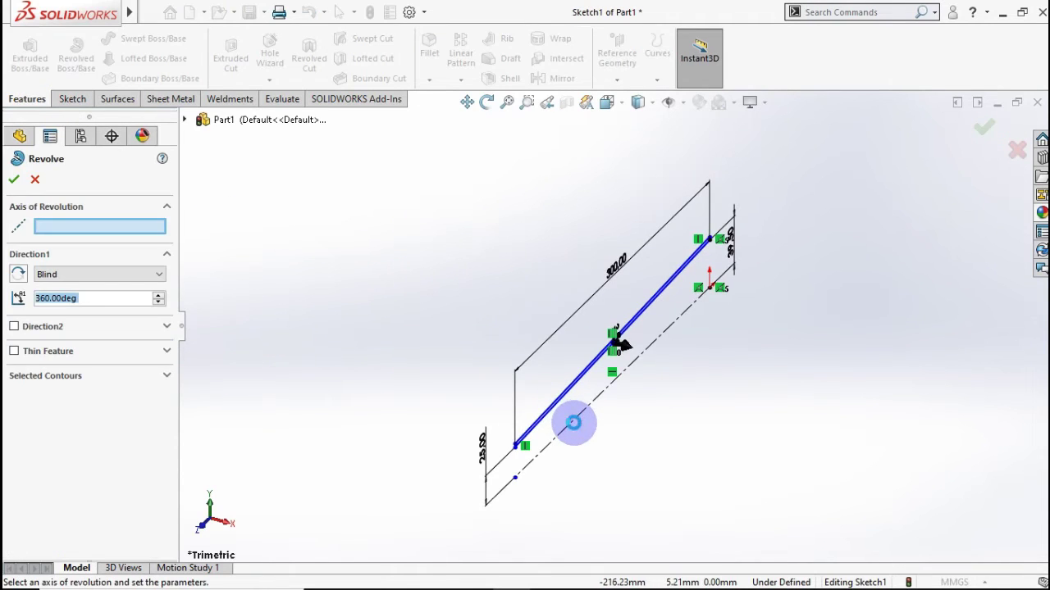
pyautogui.click(575, 429)
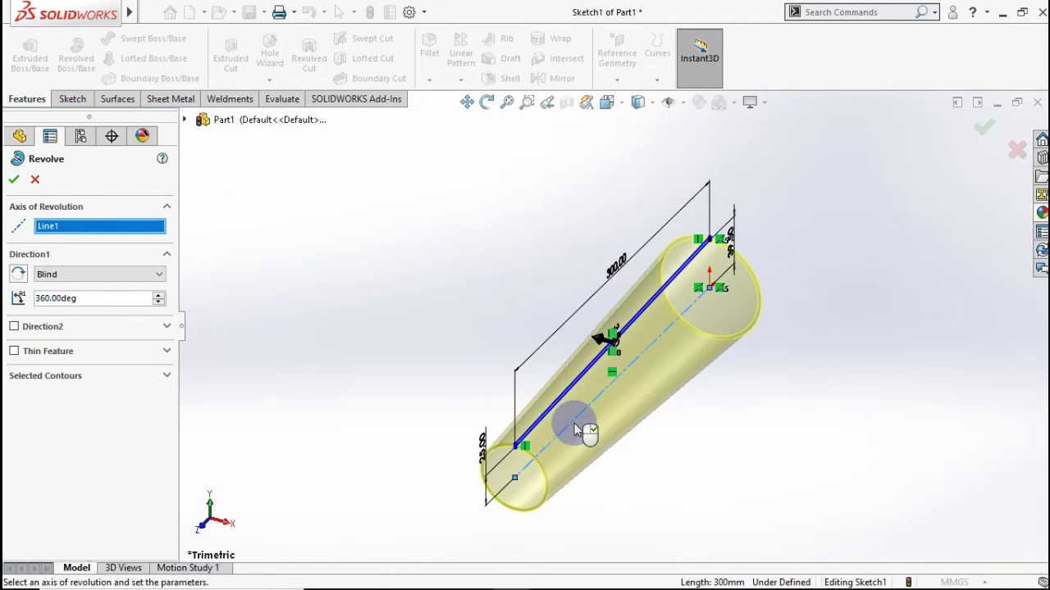
pyautogui.click(14, 180)
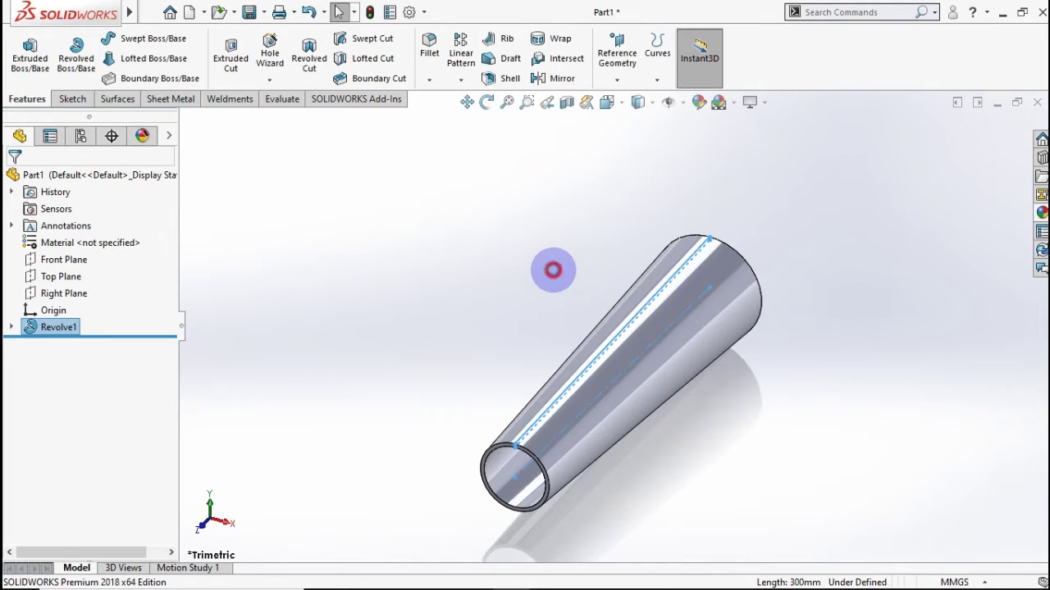
# - Turn the view to the tube's open end and start a sketch on its end face
pyautogui.moveTo(540, 292)
pyautogui.mouseDown(button='middle')
pyautogui.moveTo(618, 216)
pyautogui.moveTo(637, 218)
pyautogui.moveTo(543, 218)
pyautogui.moveTo(418, 269)
pyautogui.mouseUp(button='middle')
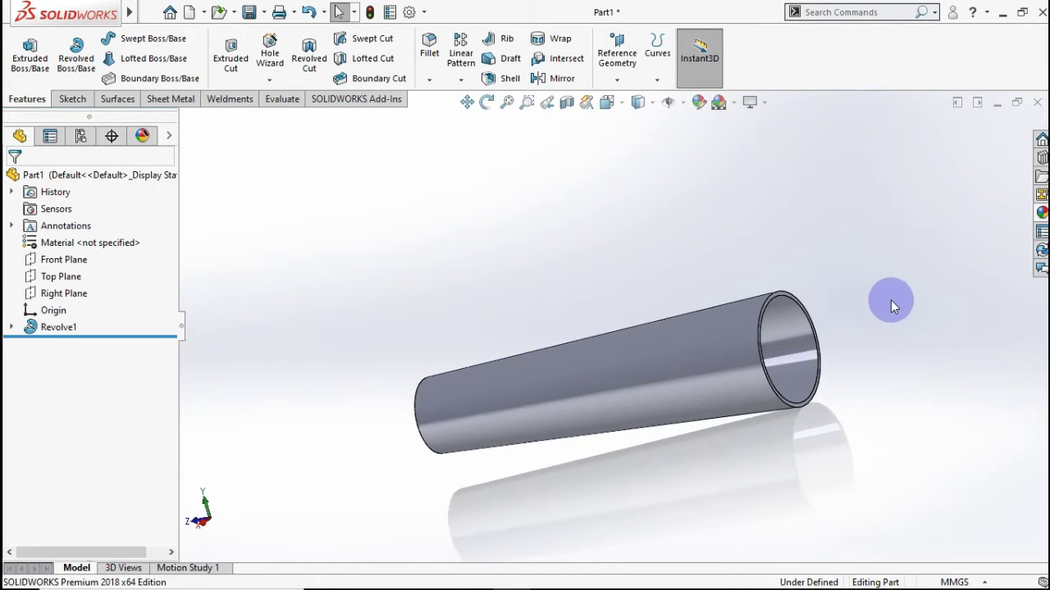
pyautogui.scroll(-2, 853, 305)
pyautogui.scroll(-2, 824, 310)
pyautogui.moveTo(826, 314); pyautogui.dragTo(734, 319, button='middle')
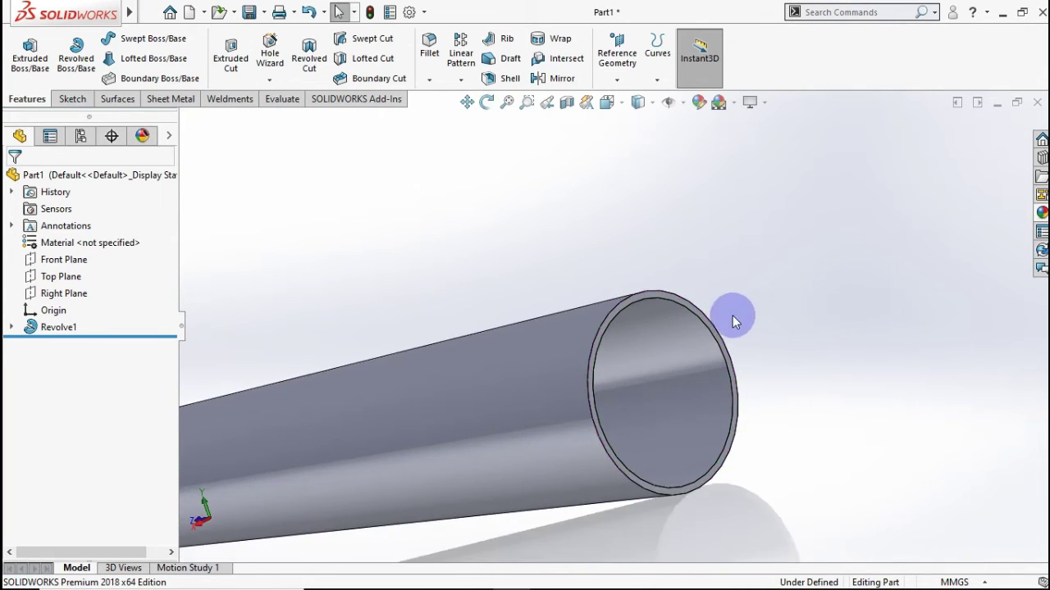
pyautogui.click(696, 312)
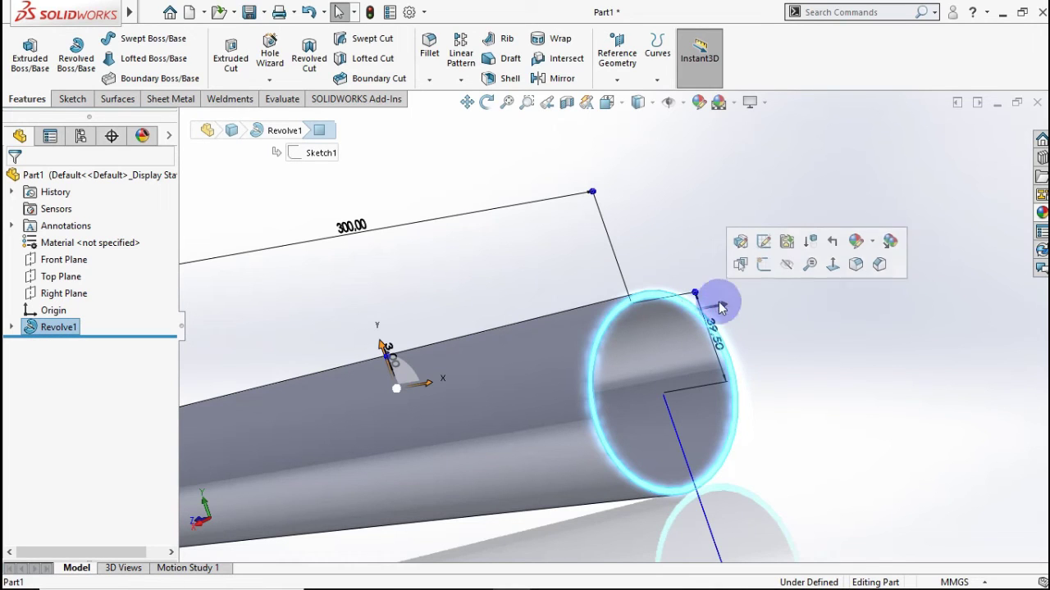
pyautogui.click(763, 275)
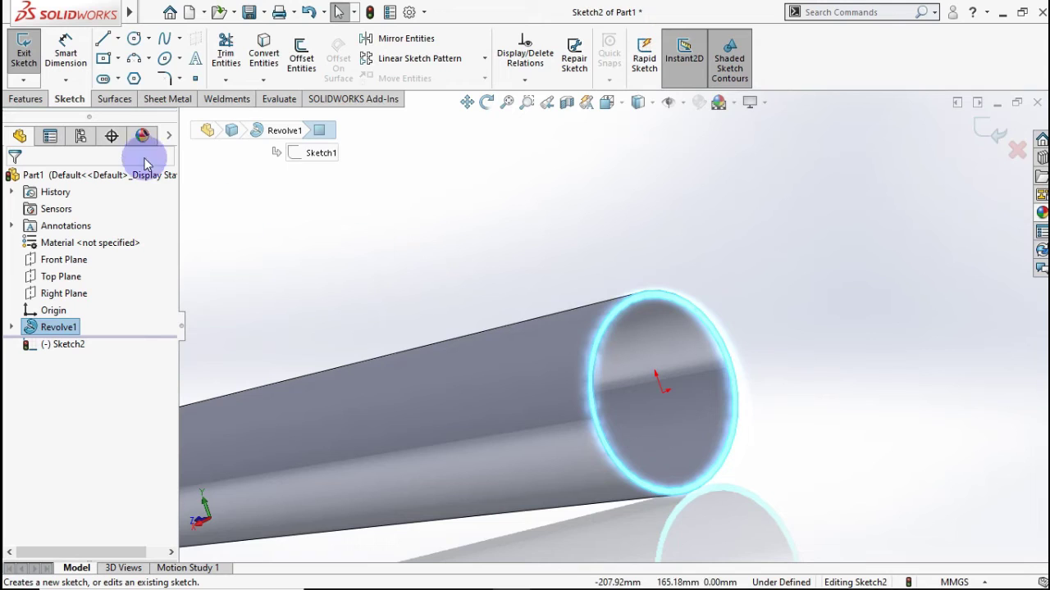
# - Convert the rim edges, including the 79 mm circle, into sketch circles
pyautogui.click(266, 53)
pyautogui.scroll(-3, 710, 344)
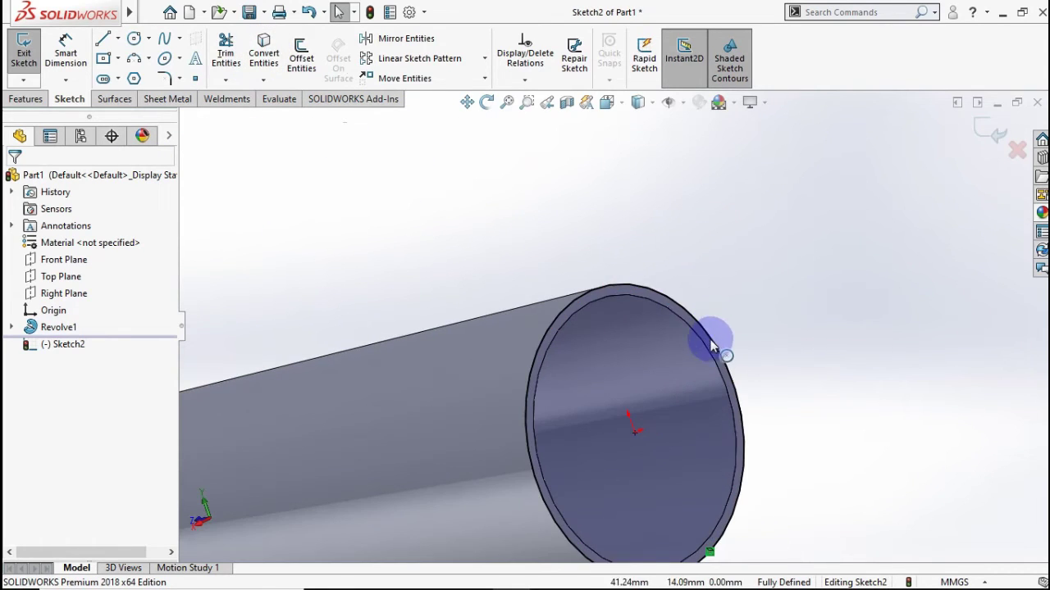
pyautogui.click(698, 343)
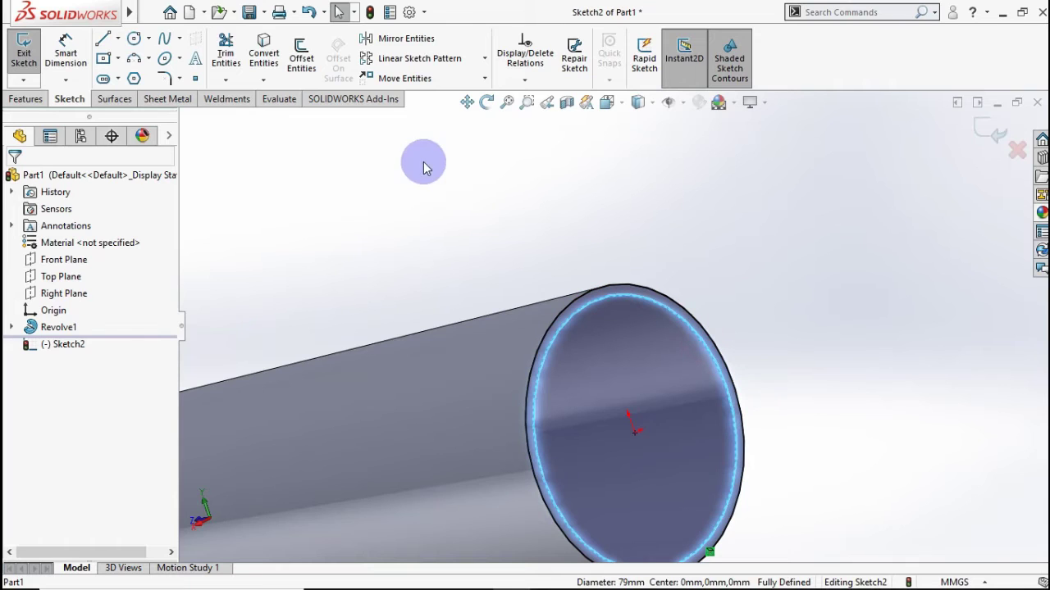
pyautogui.click(266, 54)
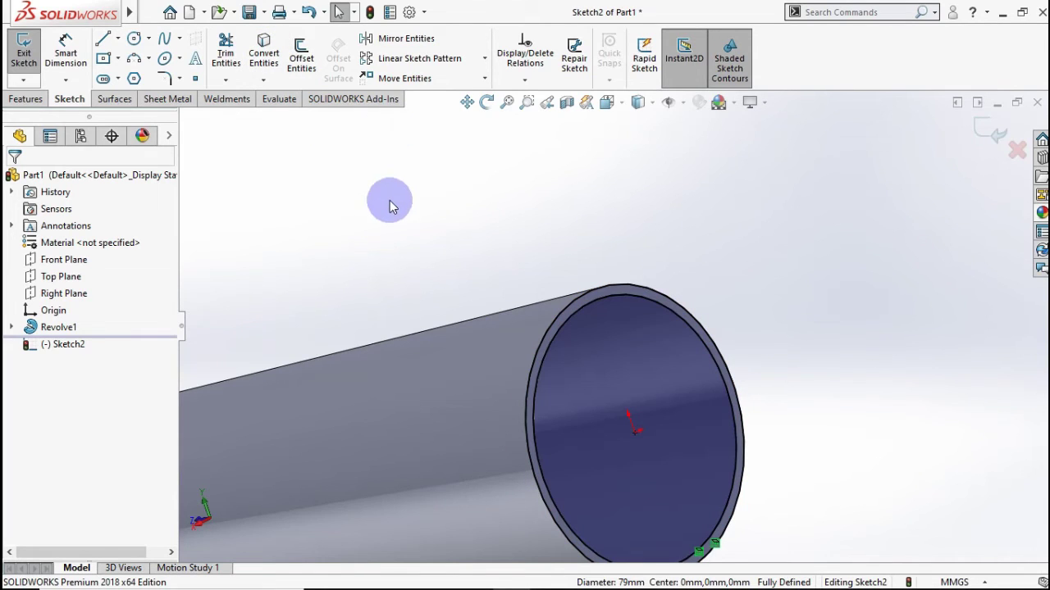
pyautogui.click(26, 99)
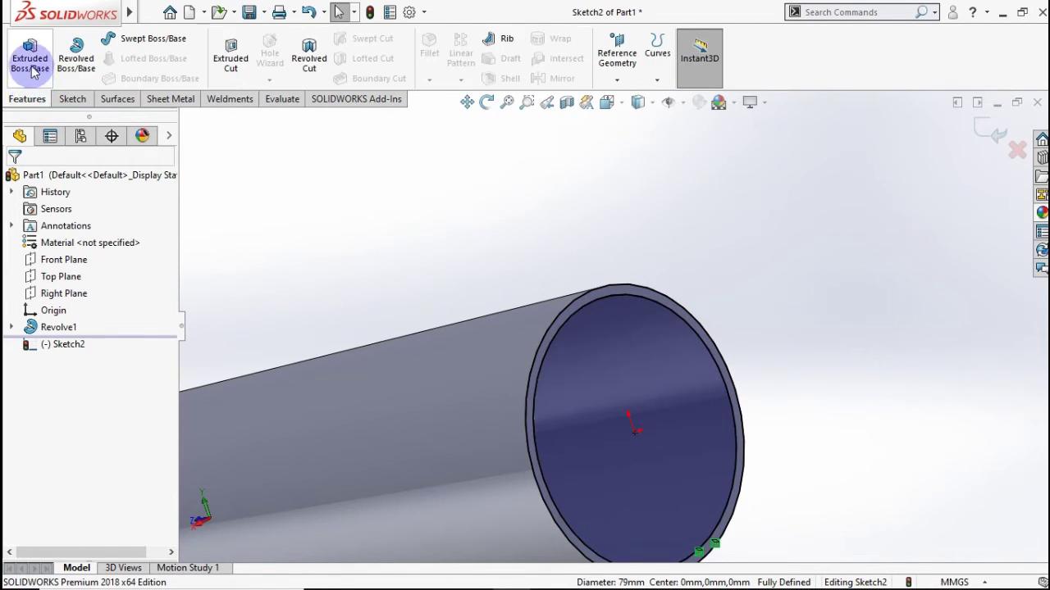
# - Extrude the end-ring sketch 5 mm blind as Boss-Extrude1 to form the lip
pyautogui.click(29, 62)
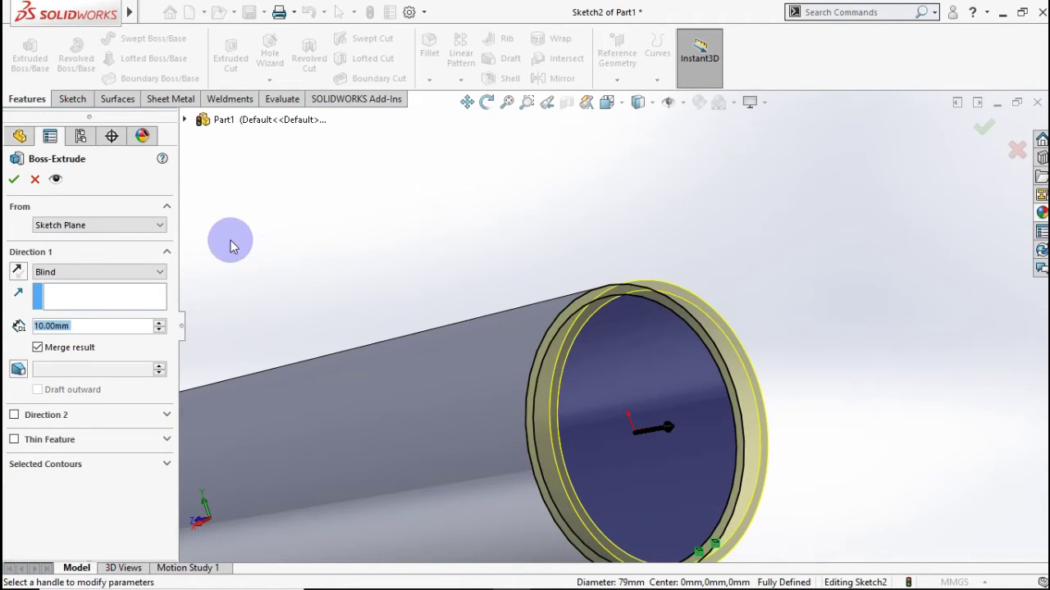
pyautogui.write('5')
pyautogui.click(271, 230)
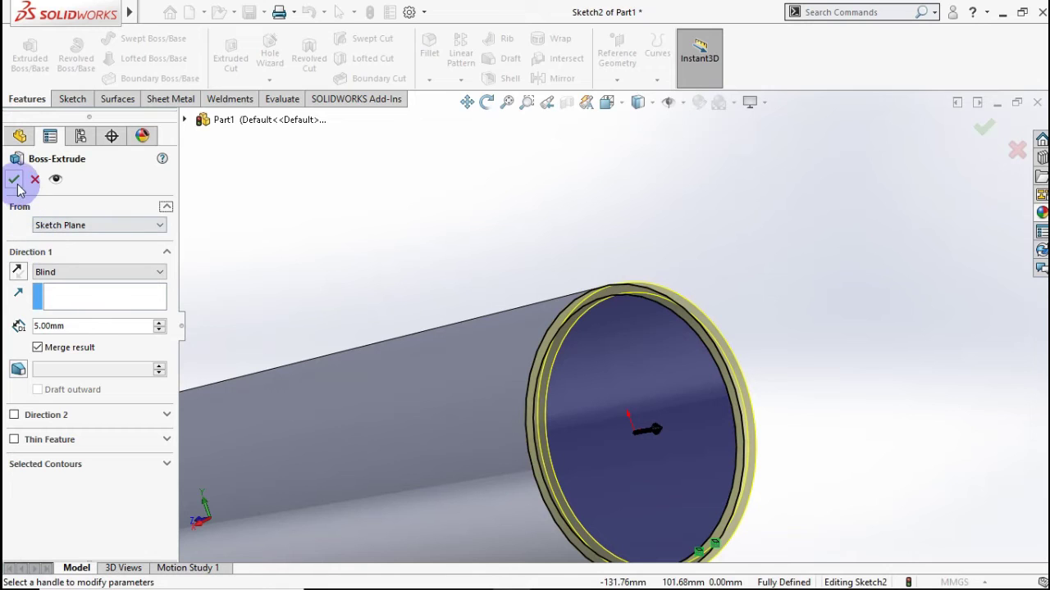
pyautogui.click(15, 180)
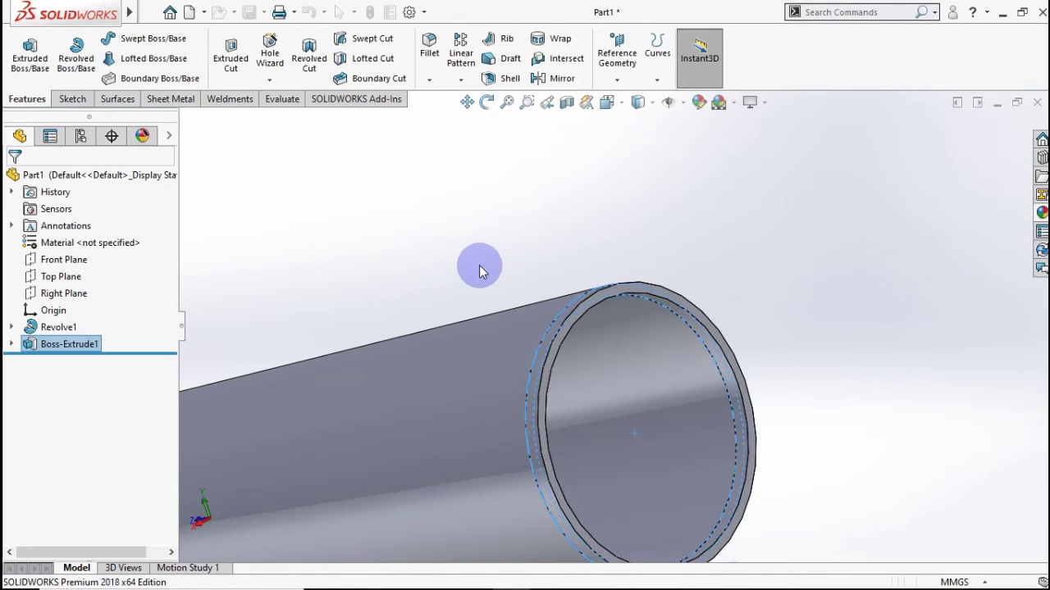
# - Start a sketch on the lip's end face and convert its 85 mm outer edge
pyautogui.moveTo(489, 265)
pyautogui.mouseDown(button='middle')
pyautogui.moveTo(555, 239)
pyautogui.moveTo(525, 303)
pyautogui.mouseUp(button='middle')
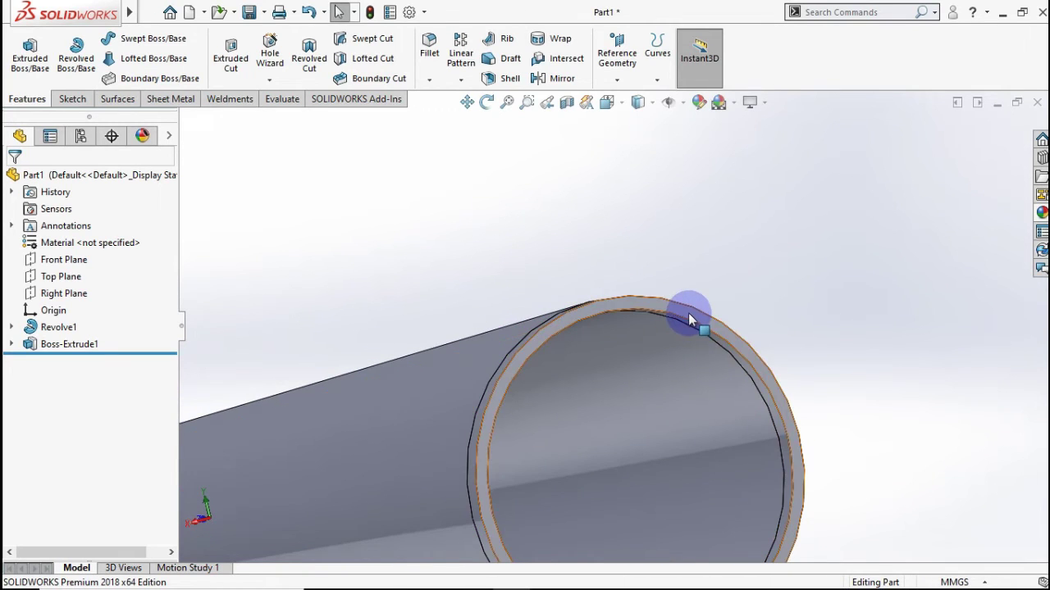
pyautogui.click(688, 313)
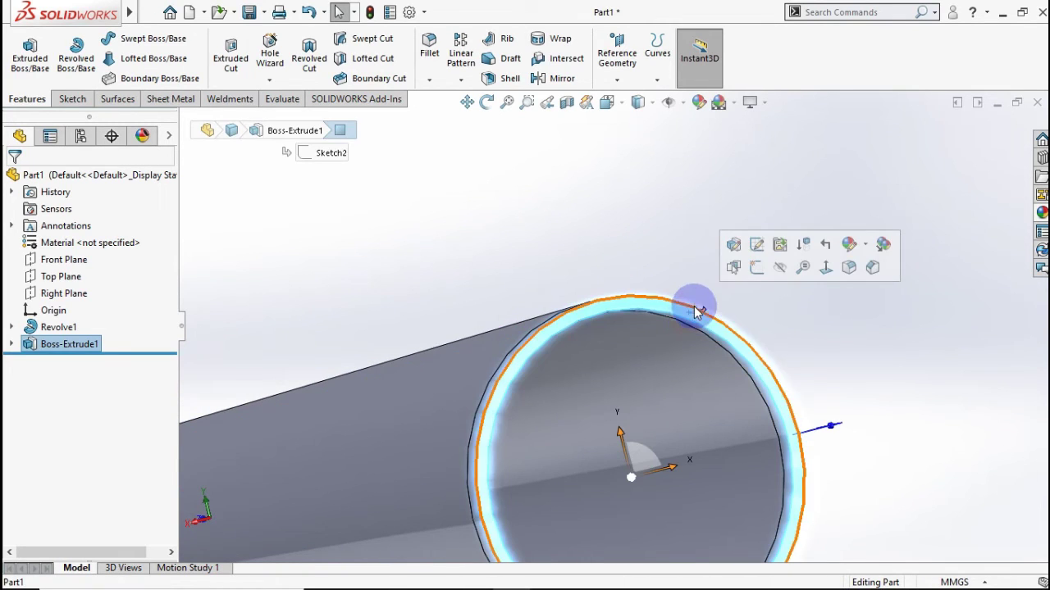
pyautogui.click(755, 270)
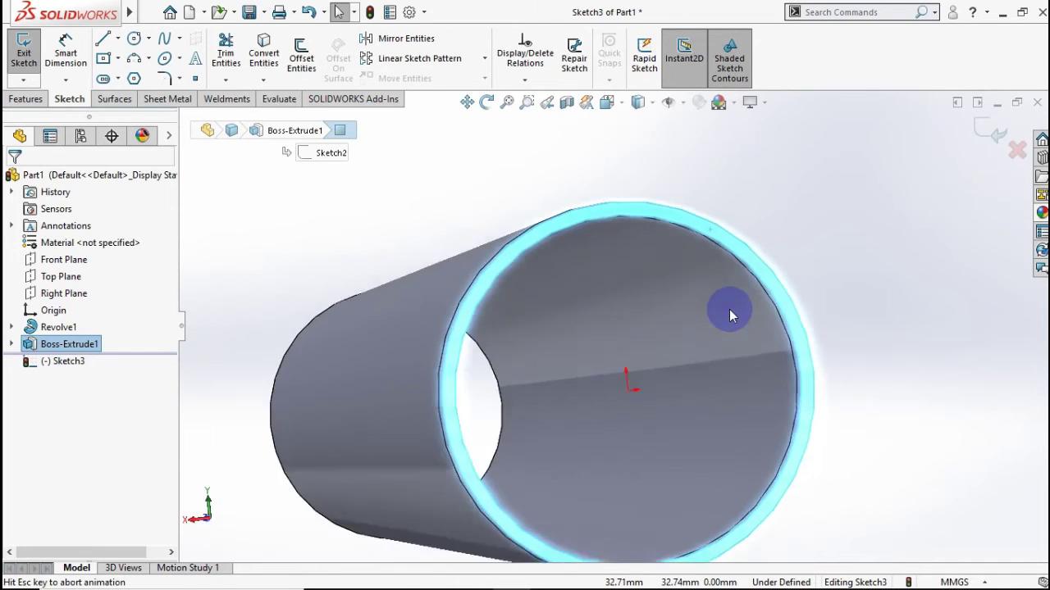
pyautogui.click(872, 293)
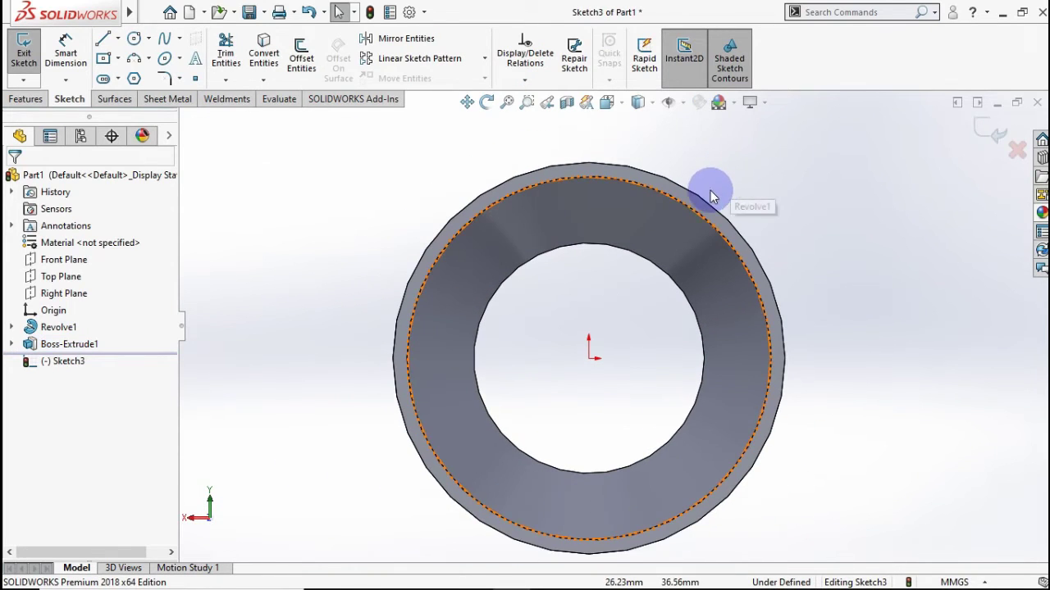
pyautogui.click(705, 205)
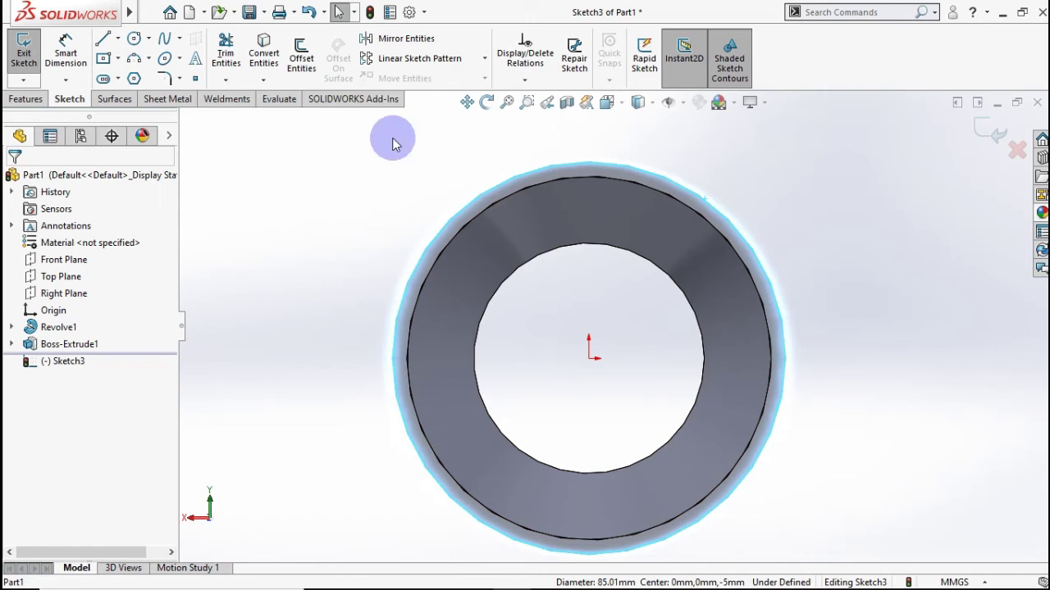
pyautogui.click(264, 57)
# - Offset the converted rim circle 3 mm outward to form a ring
pyautogui.click(301, 56)
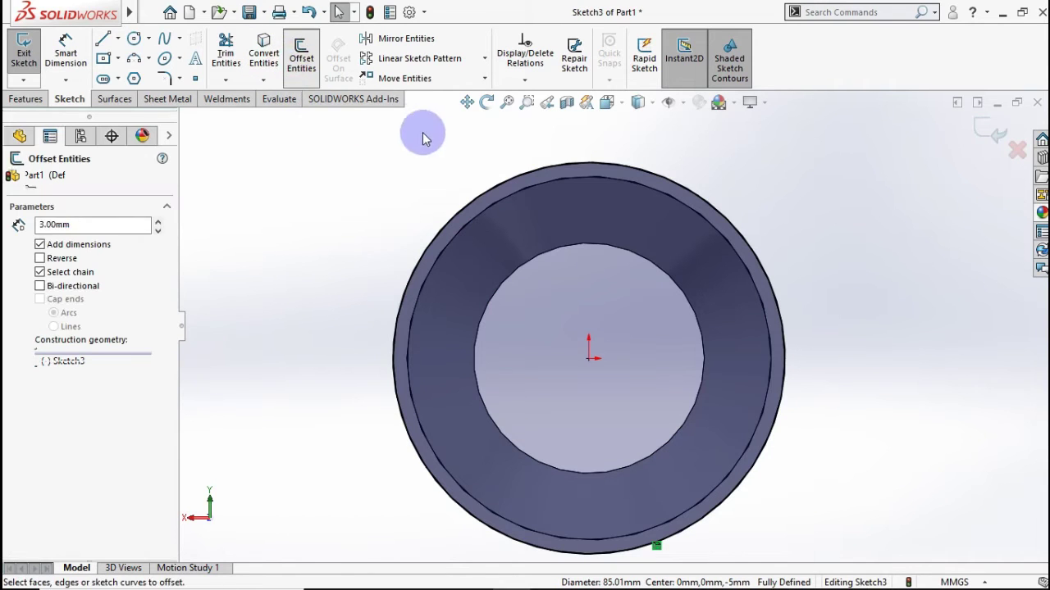
pyautogui.click(489, 191)
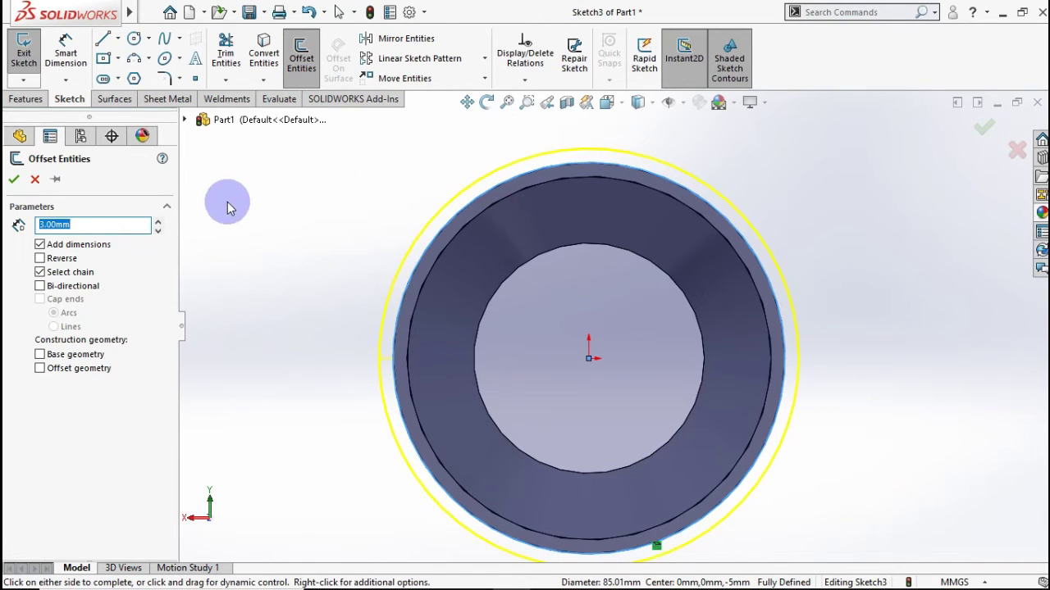
pyautogui.click(17, 179)
pyautogui.scroll(2, 218, 223)
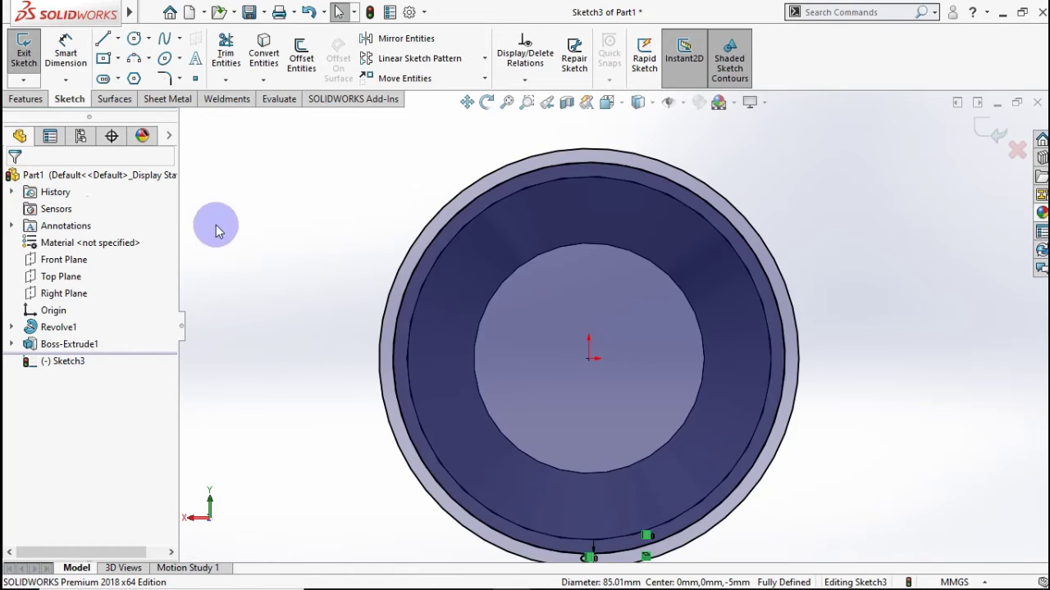
pyautogui.moveTo(218, 223)
pyautogui.mouseDown(button='middle')
pyautogui.moveTo(350, 249)
pyautogui.moveTo(696, 284)
pyautogui.moveTo(839, 265)
pyautogui.moveTo(701, 259)
pyautogui.mouseUp(button='middle')
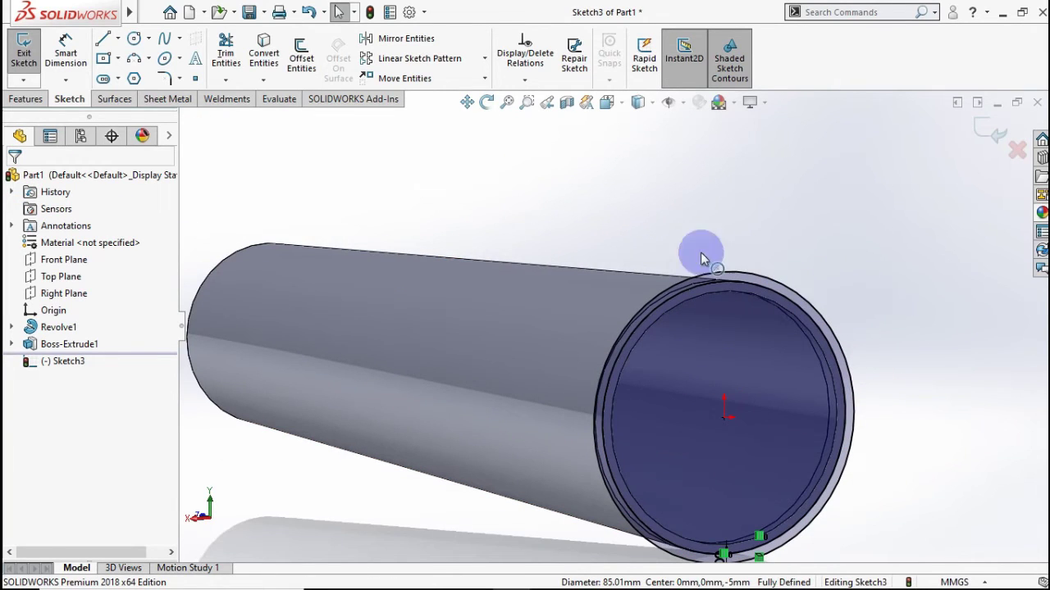
pyautogui.click(15, 100)
# - Extrude the offset ring sketch 30 mm outward from the tube end
pyautogui.click(13, 85)
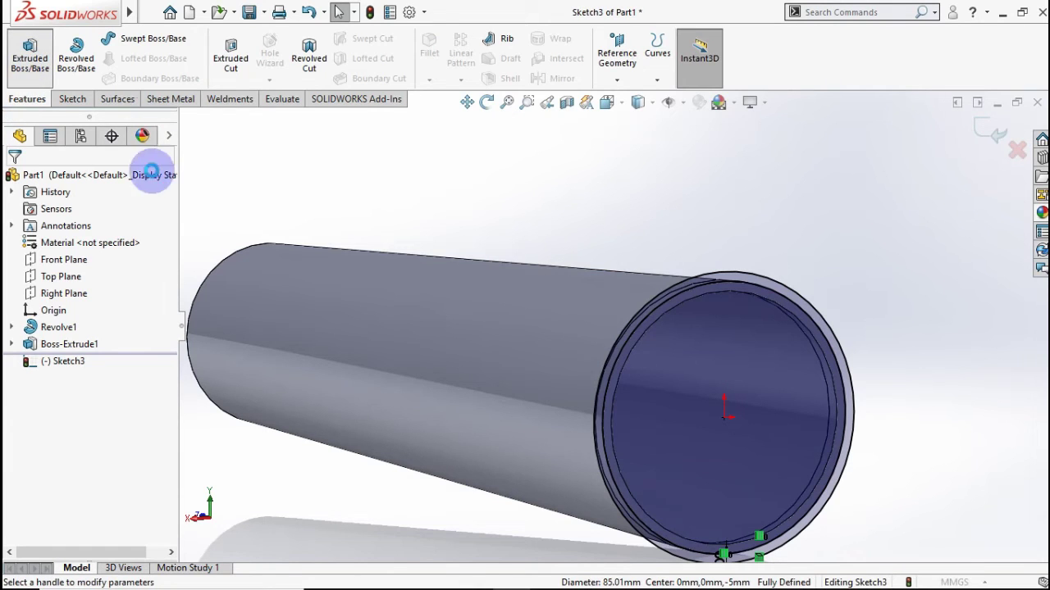
pyautogui.scroll(-3, 541, 340)
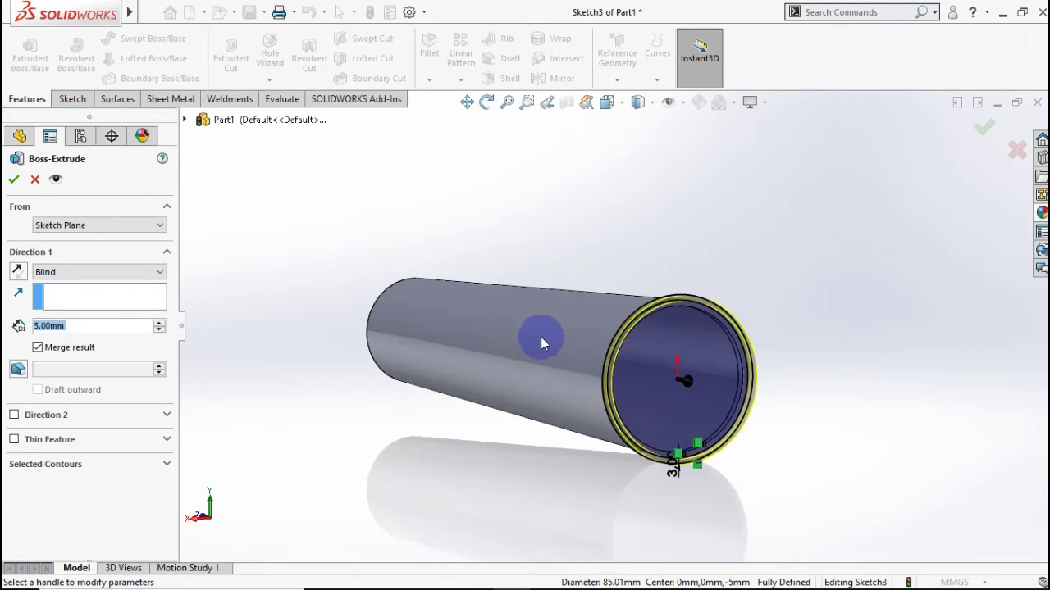
pyautogui.scroll(3, 662, 328)
pyautogui.moveTo(662, 328)
pyautogui.mouseDown(button='middle')
pyautogui.moveTo(698, 346)
pyautogui.moveTo(352, 317)
pyautogui.mouseUp(button='middle')
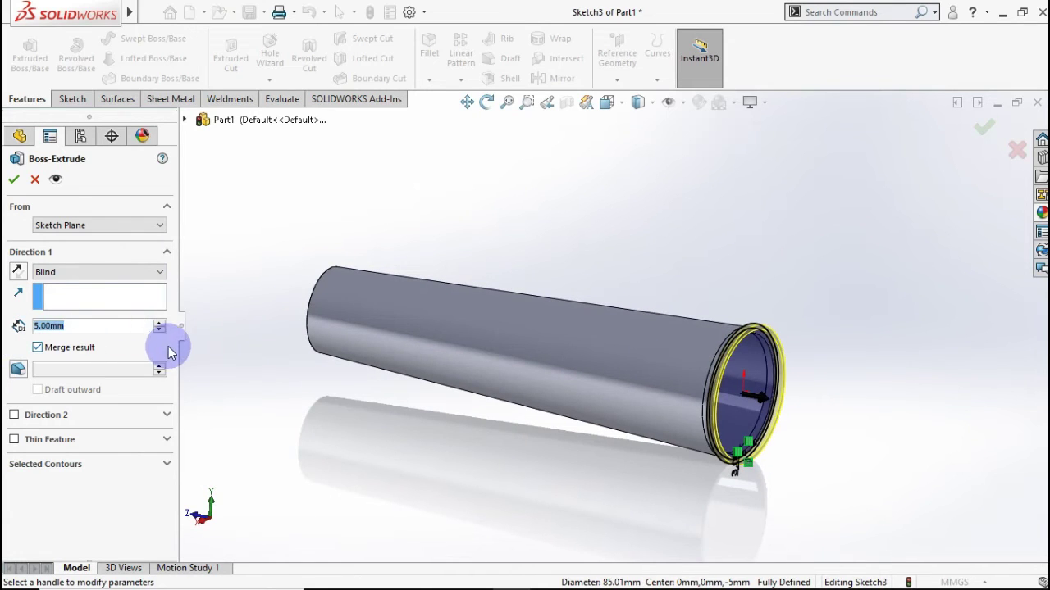
pyautogui.write('30')
pyautogui.click(96, 488)
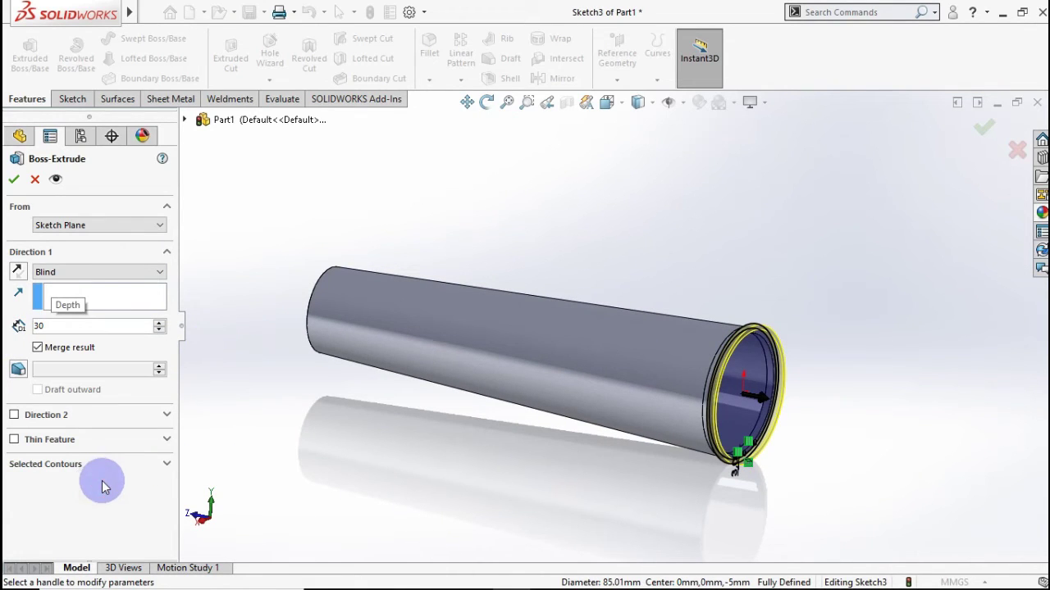
pyautogui.click(866, 375)
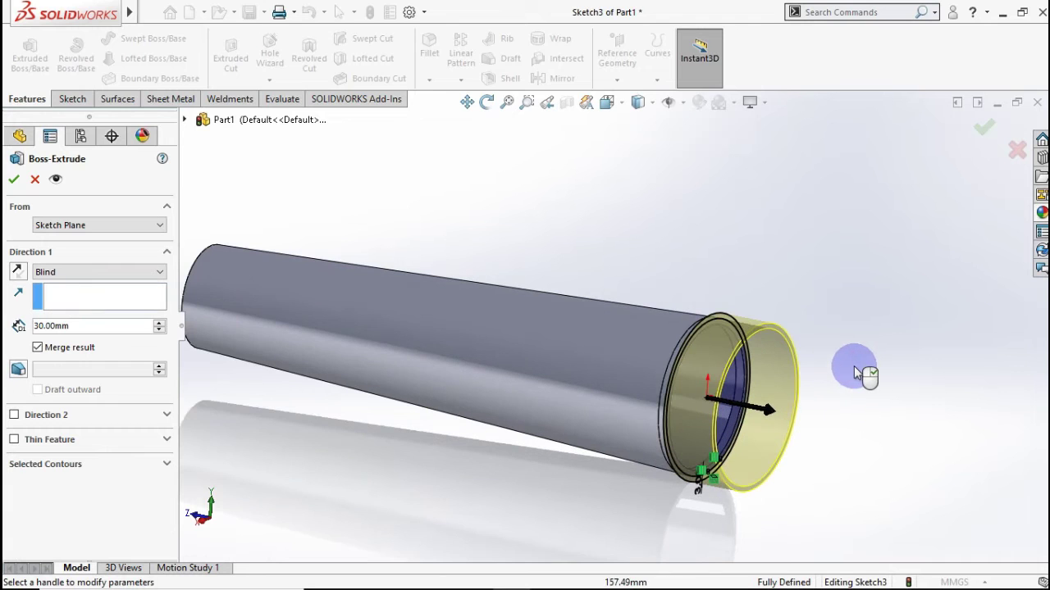
# - Add a 5 mm second direction and finish the collar as Boss-Extrude2
pyautogui.moveTo(830, 377)
pyautogui.mouseDown(button='middle')
pyautogui.moveTo(766, 328)
pyautogui.moveTo(722, 328)
pyautogui.mouseUp(button='middle')
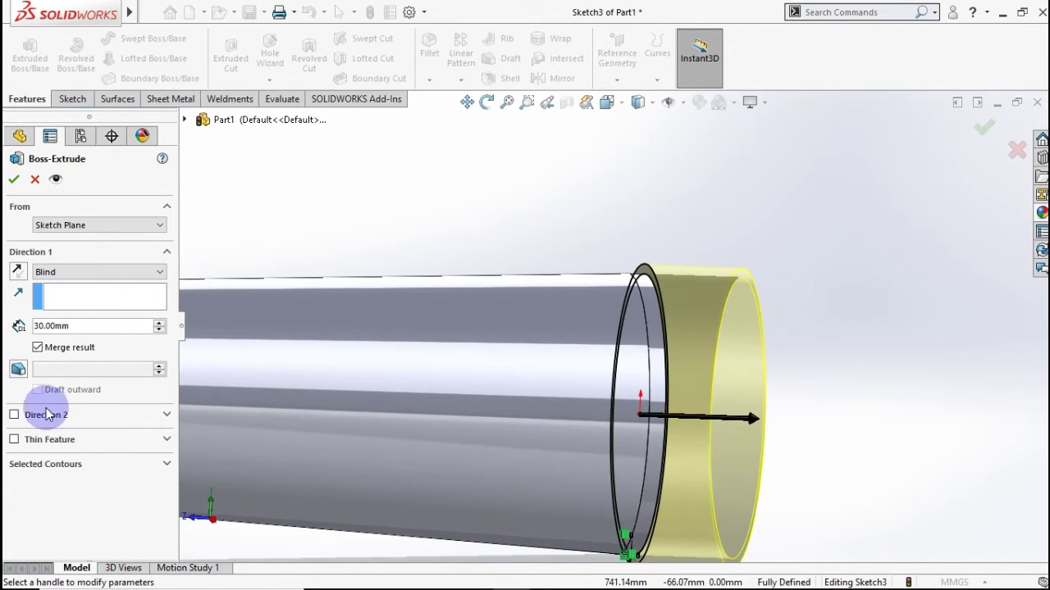
pyautogui.click(16, 416)
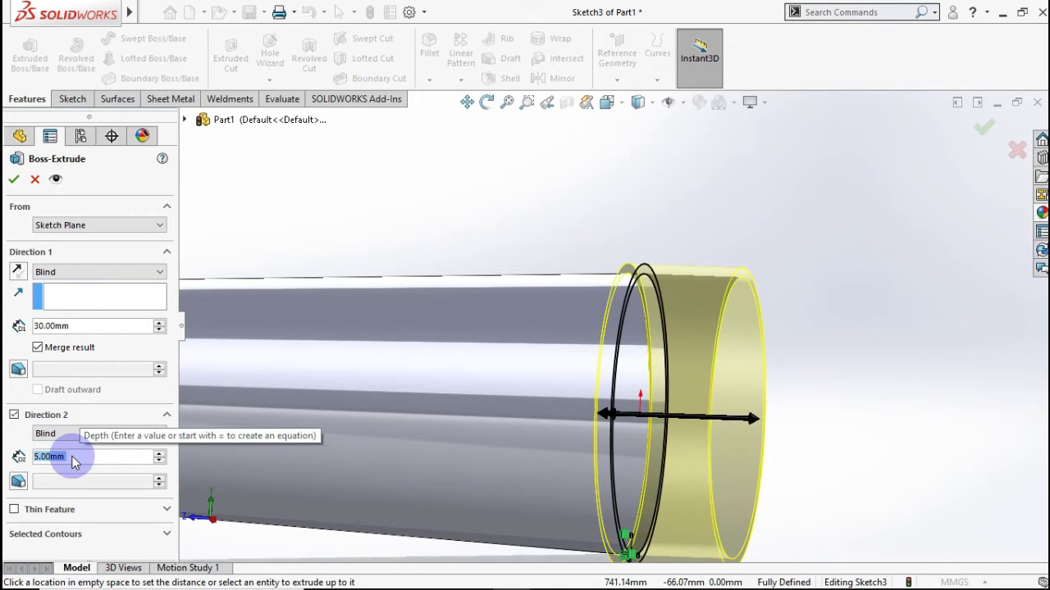
pyautogui.write('3')
pyautogui.press('Return')
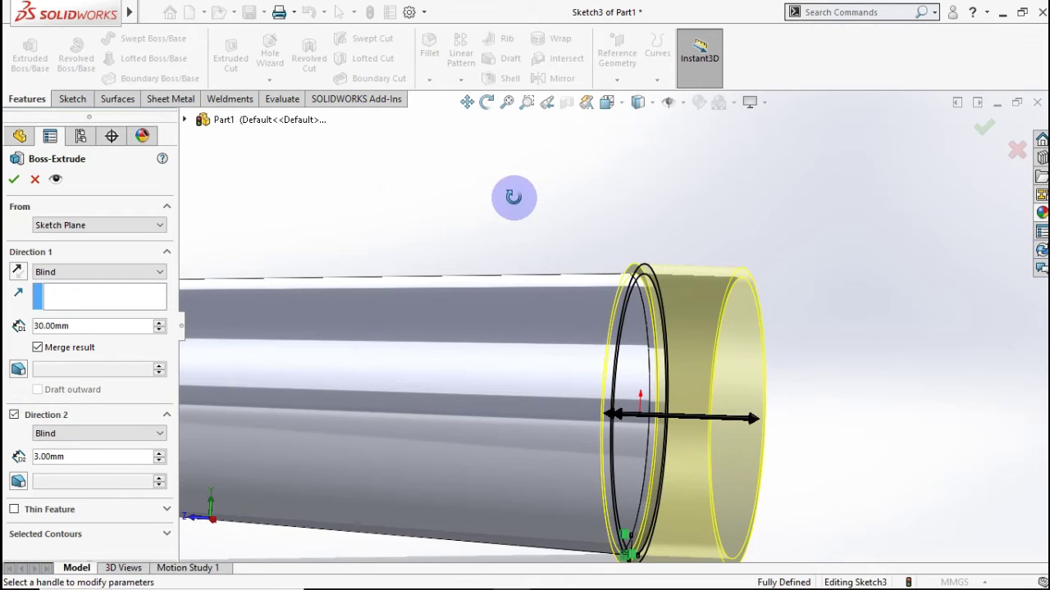
pyautogui.moveTo(513, 197); pyautogui.dragTo(503, 237, button='middle')
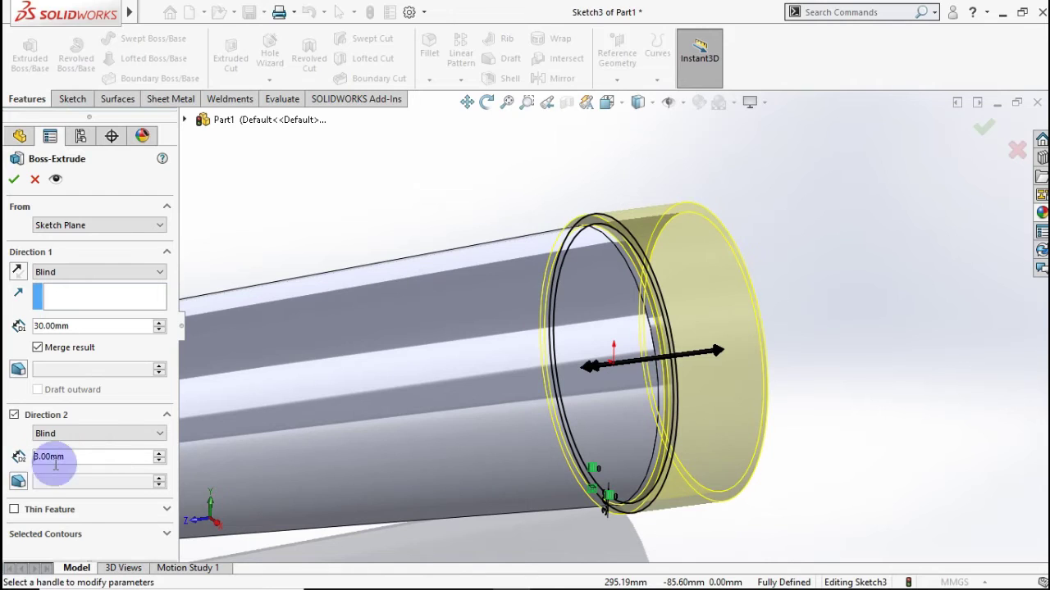
pyautogui.write('5')
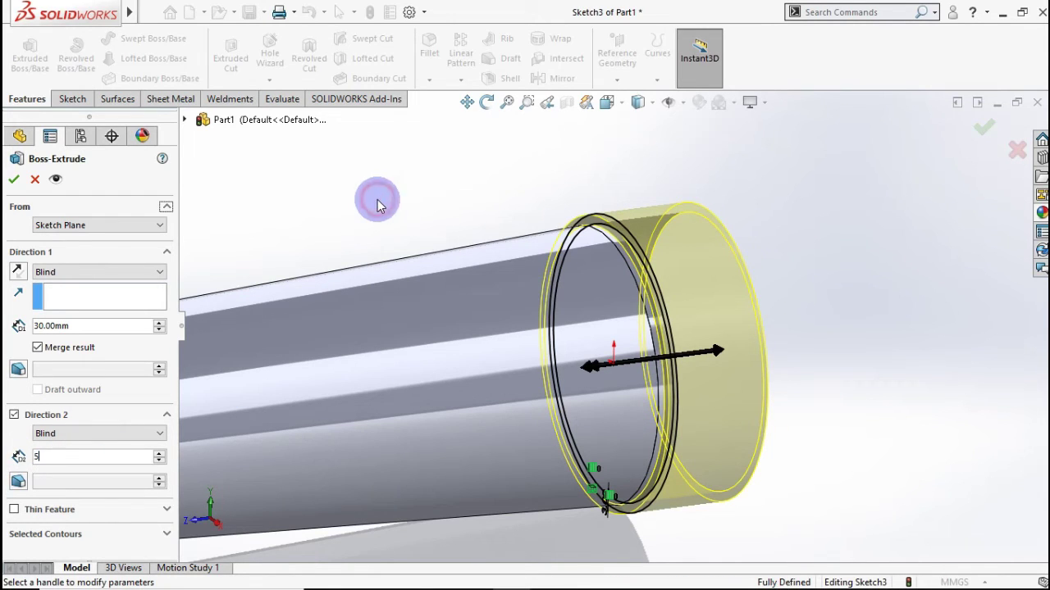
pyautogui.press('Return')
pyautogui.click(13, 179)
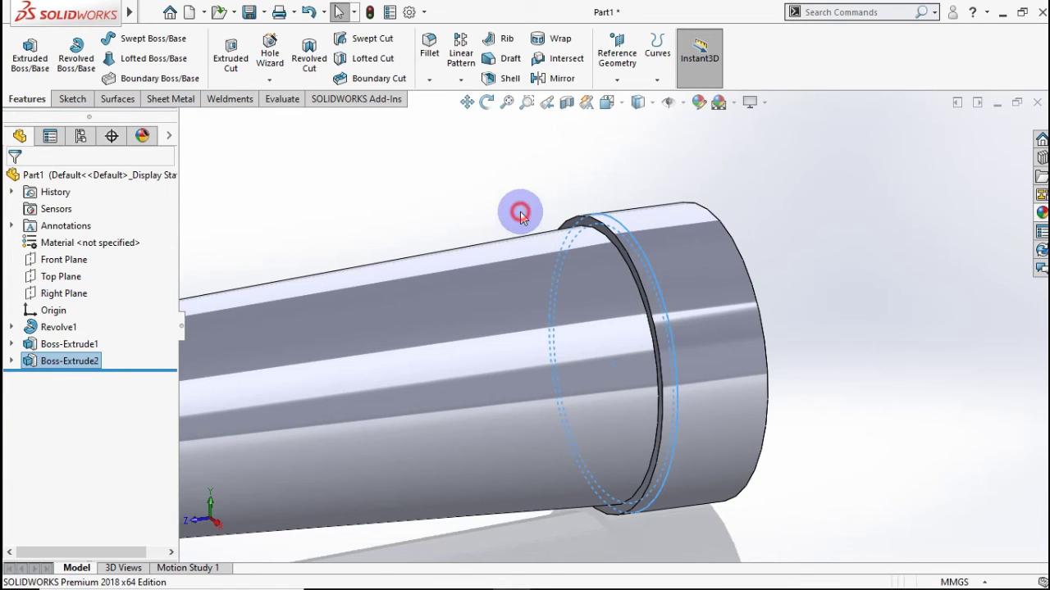
# - Inspect the tapered tube with its collar, snap to isometric, and select Part1
pyautogui.moveTo(519, 214)
pyautogui.mouseDown(button='middle')
pyautogui.moveTo(406, 176)
pyautogui.moveTo(404, 187)
pyautogui.mouseUp(button='middle')
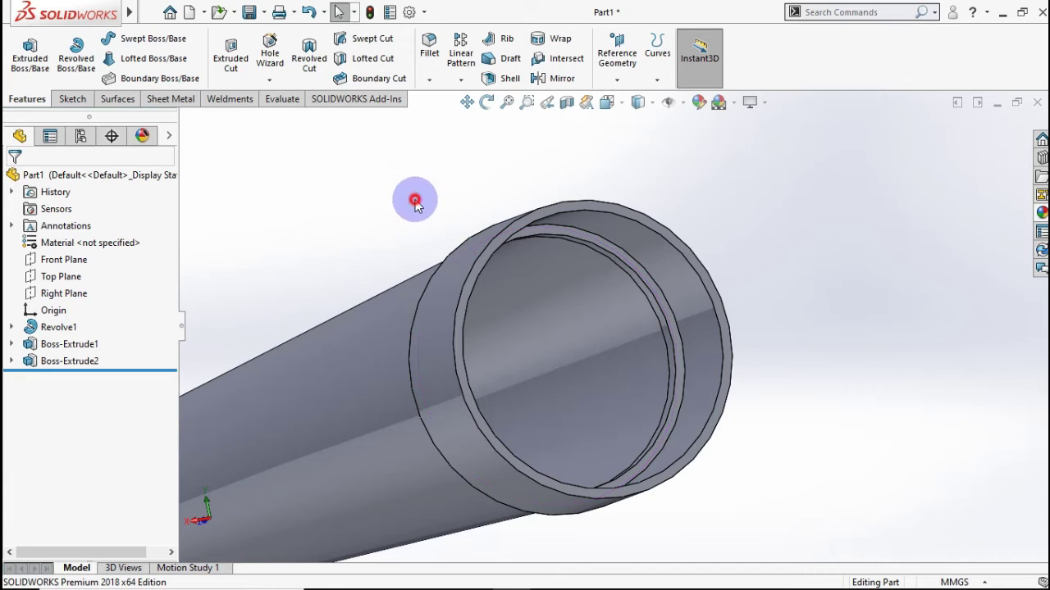
pyautogui.moveTo(414, 224)
pyautogui.mouseDown(button='middle')
pyautogui.moveTo(407, 246)
pyautogui.moveTo(470, 265)
pyautogui.moveTo(556, 255)
pyautogui.moveTo(464, 246)
pyautogui.moveTo(420, 260)
pyautogui.mouseUp(button='middle')
pyautogui.scroll(-2, 675, 282)
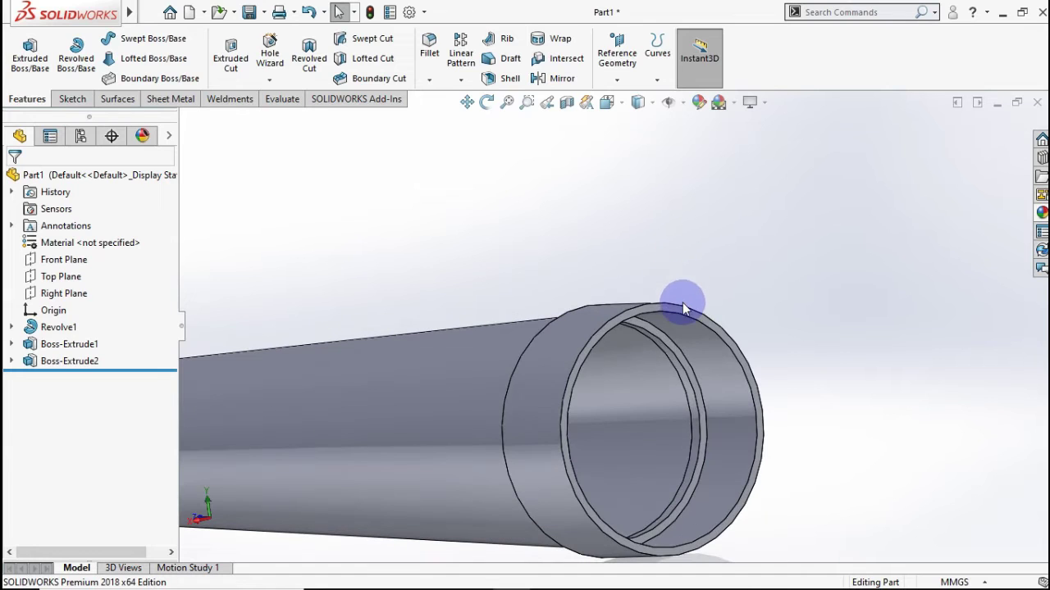
pyautogui.scroll(2, 714, 377)
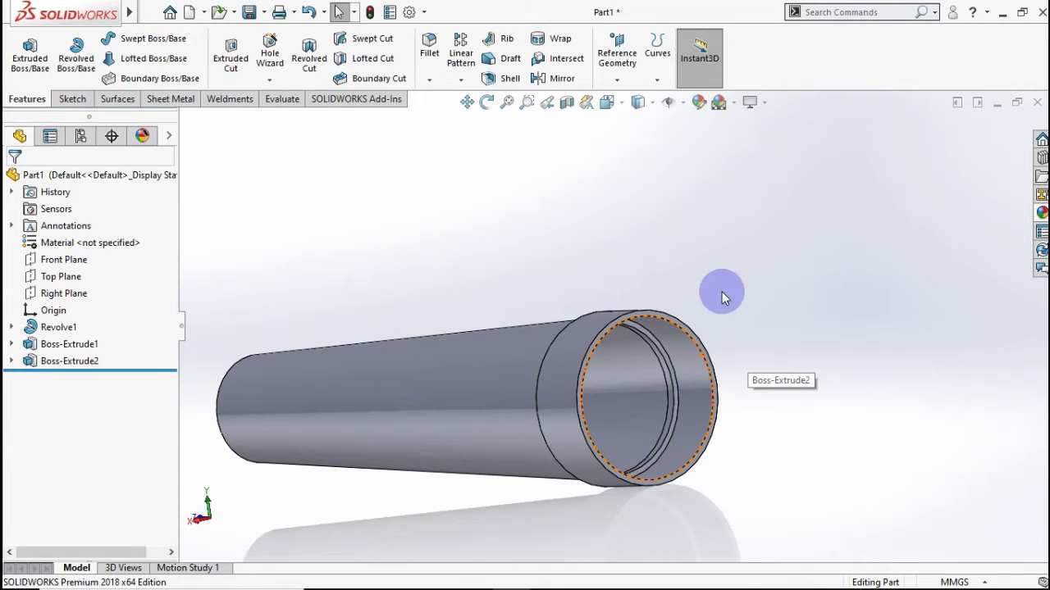
pyautogui.moveTo(721, 292); pyautogui.dragTo(761, 273, button='middle')
pyautogui.scroll(2, 538, 263)
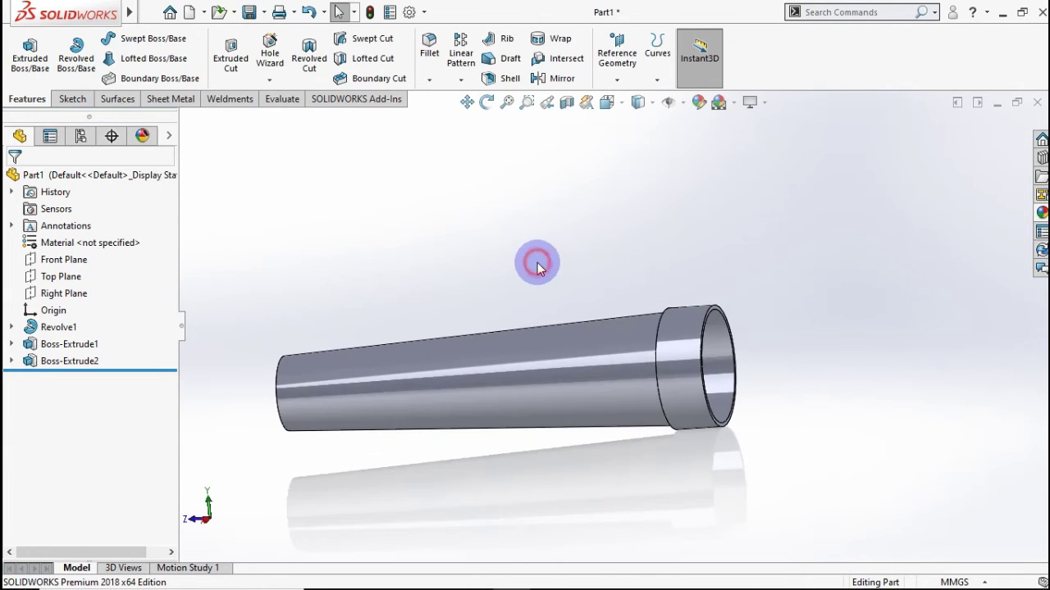
pyautogui.hotkey('ctrl', '7')
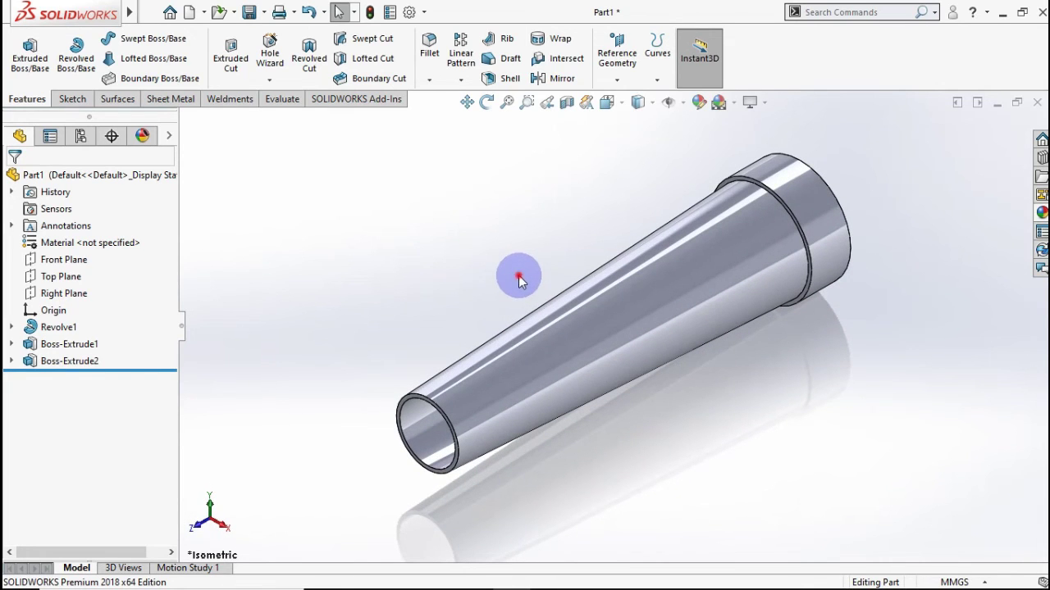
pyautogui.click(144, 181)
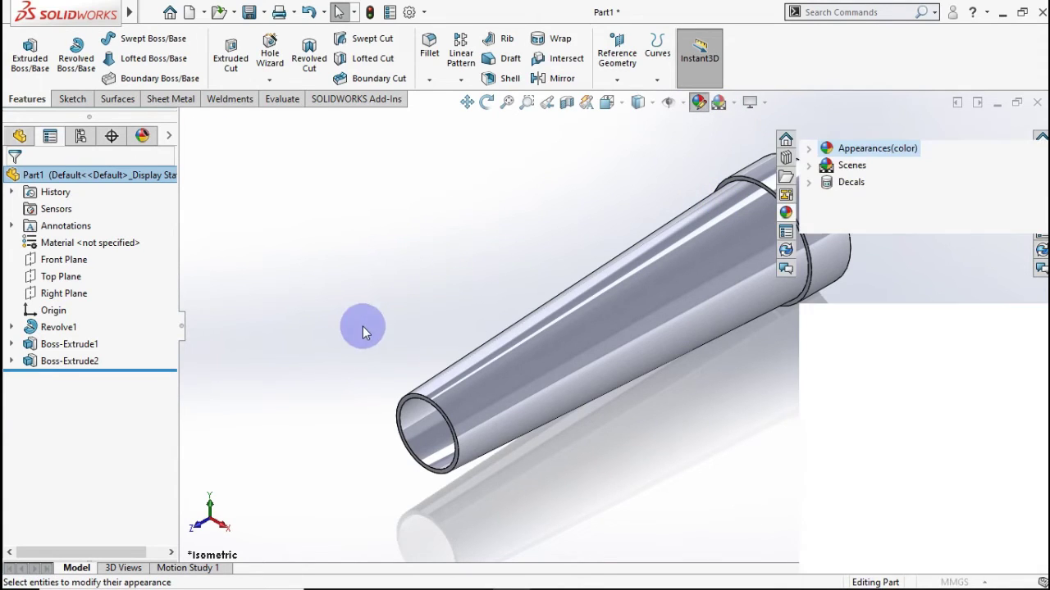
# - Apply an orange copper colour to the whole nozzle part and return to isometric view
pyautogui.click(234, 396)
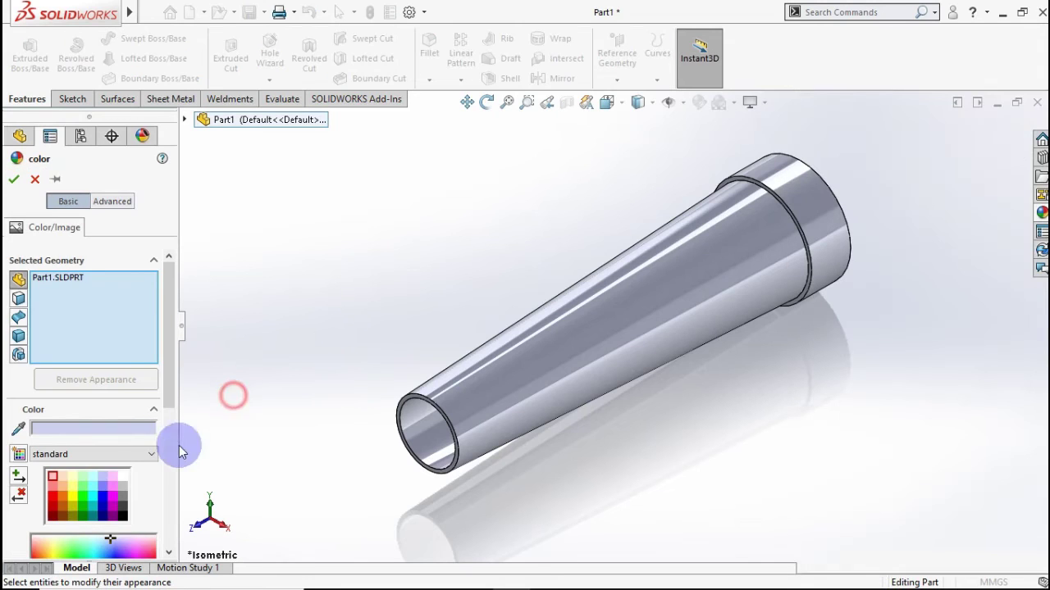
pyautogui.click(61, 496)
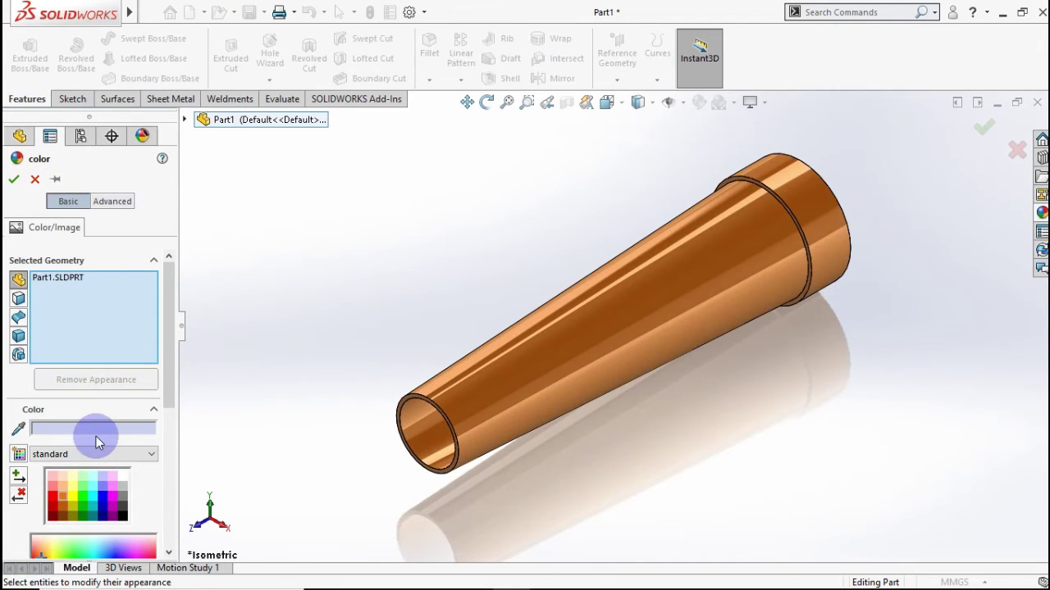
pyautogui.click(265, 273)
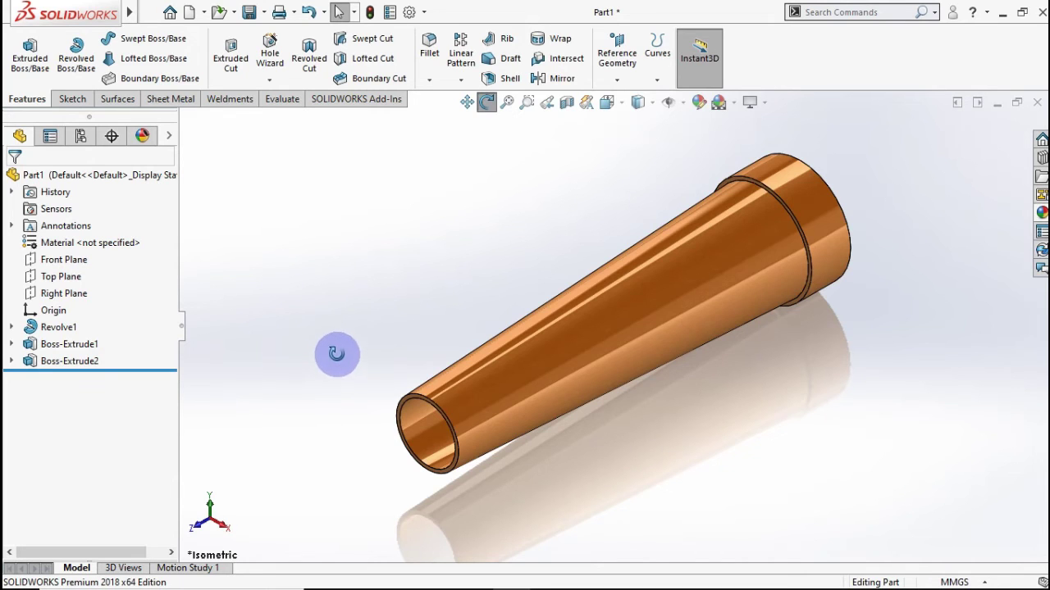
pyautogui.moveTo(336, 353)
pyautogui.mouseDown()
pyautogui.moveTo(368, 293)
pyautogui.moveTo(391, 284)
pyautogui.moveTo(509, 263)
pyautogui.moveTo(693, 307)
pyautogui.moveTo(699, 257)
pyautogui.mouseUp()
pyautogui.hotkey('ctrl', '7')
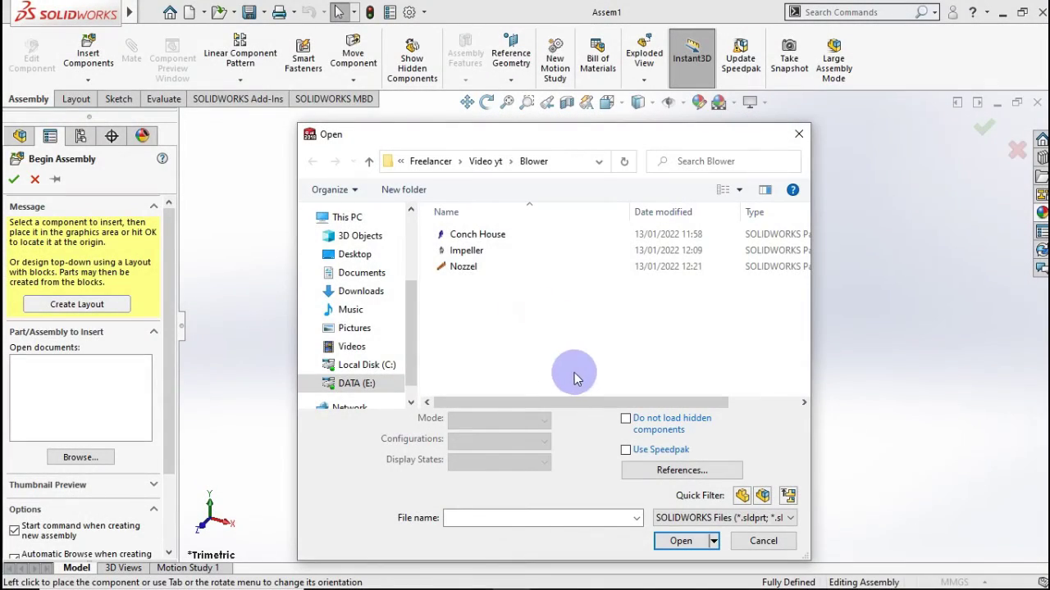
# - Insert the Conch House part into the new assembly and set it to Float
pyautogui.doubleClick(474, 234)
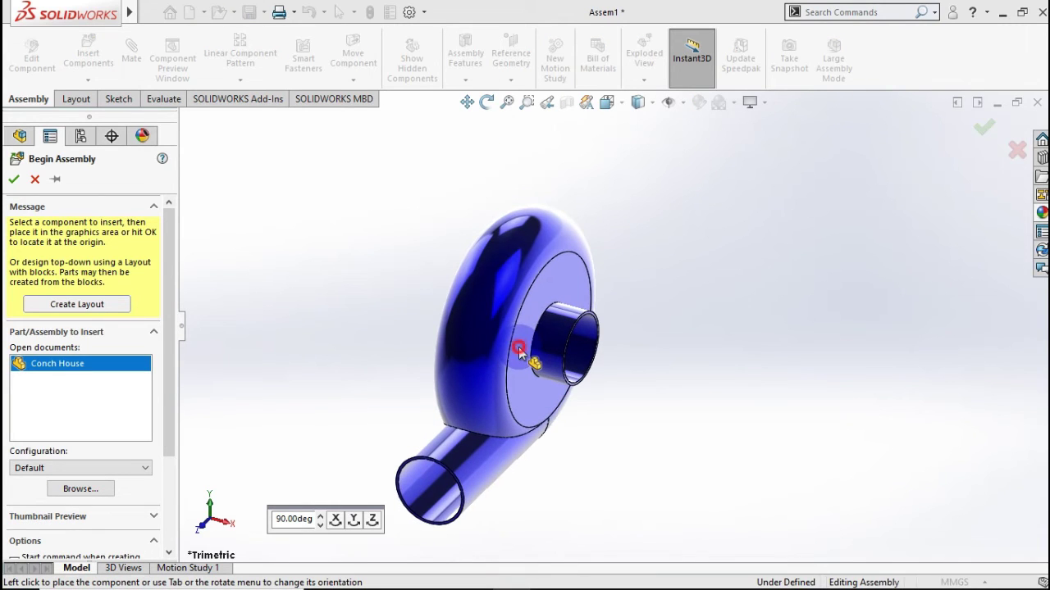
pyautogui.click(492, 325)
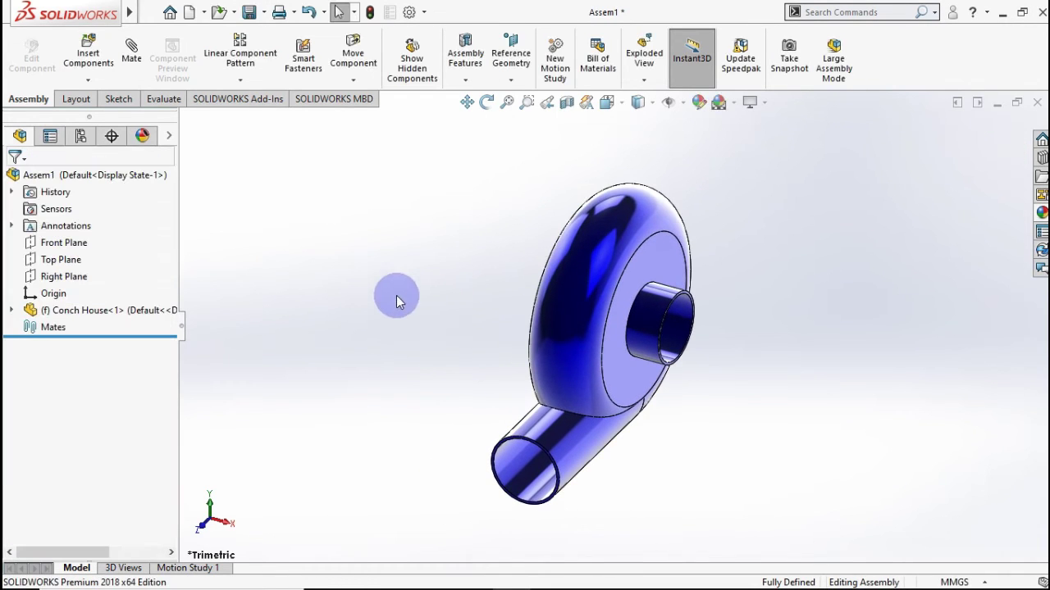
pyautogui.rightClick(144, 314)
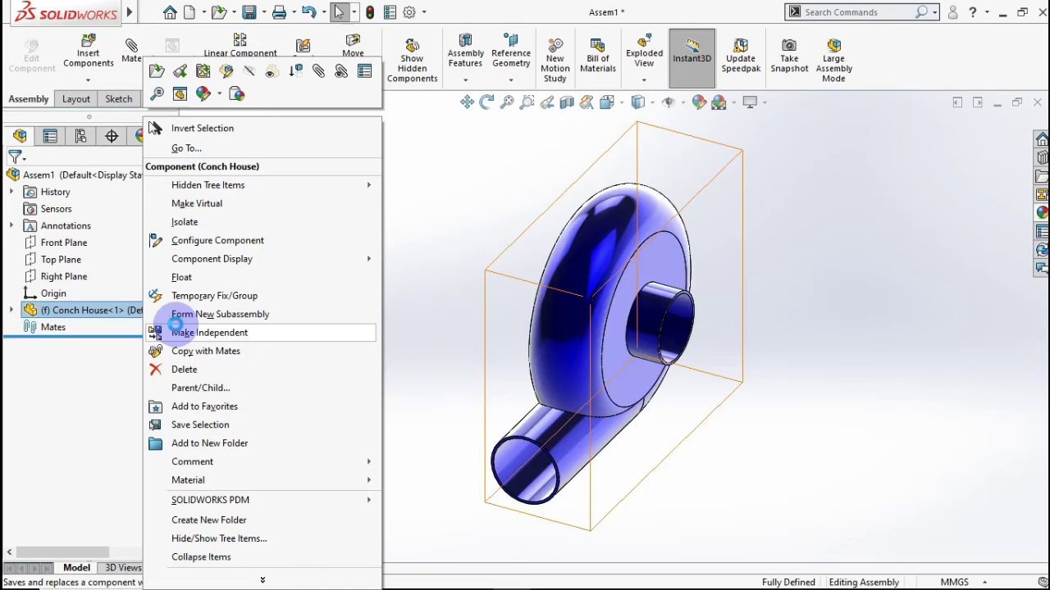
pyautogui.click(176, 275)
pyautogui.click(270, 240)
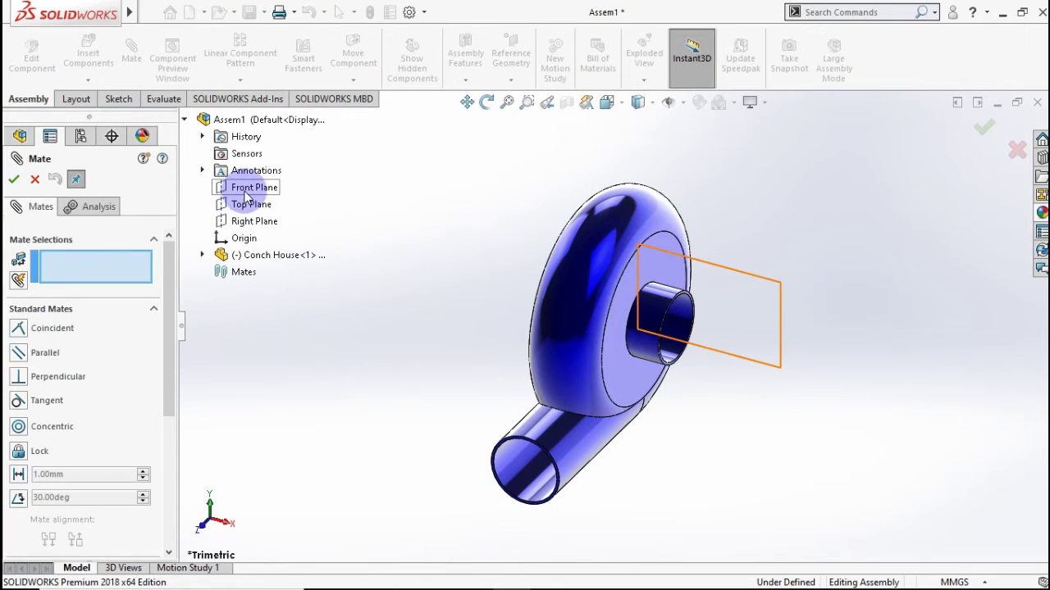
# - Mate the Conch House Front Plane coincident to the assembly Front Plane
pyautogui.click(254, 187)
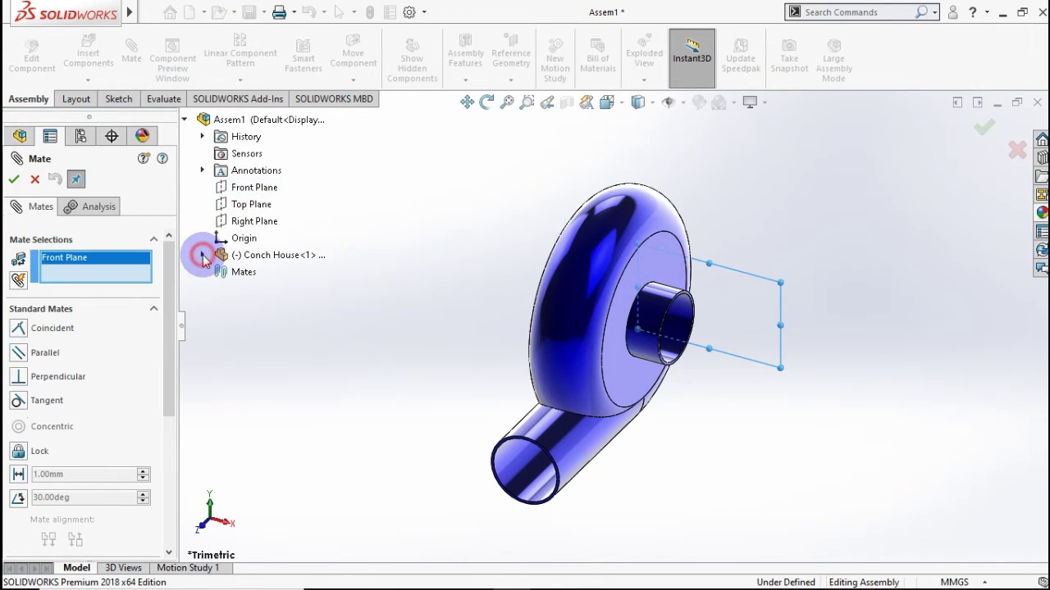
pyautogui.click(202, 255)
pyautogui.click(268, 340)
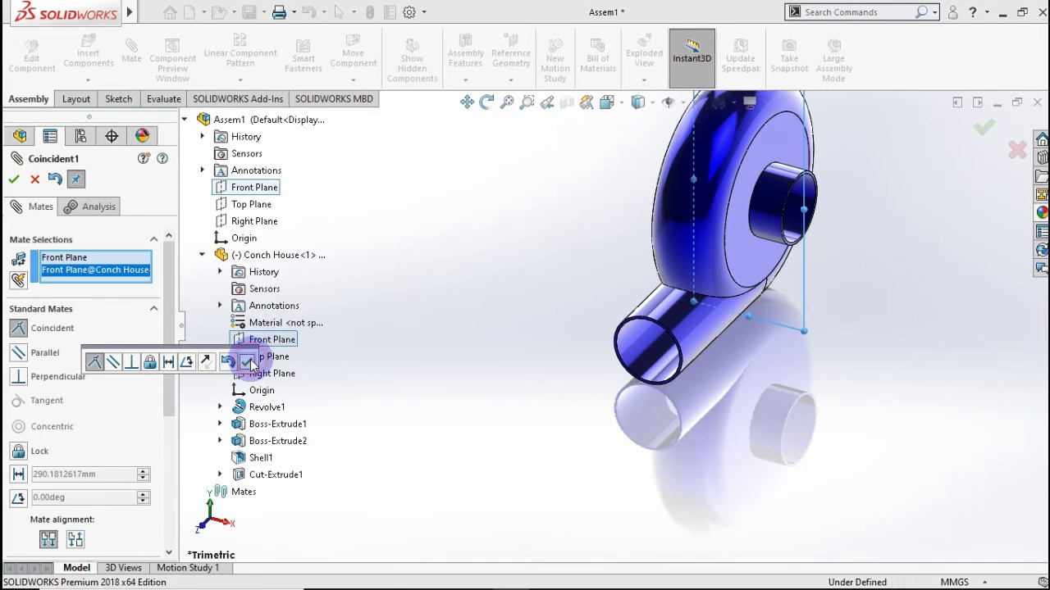
pyautogui.click(250, 364)
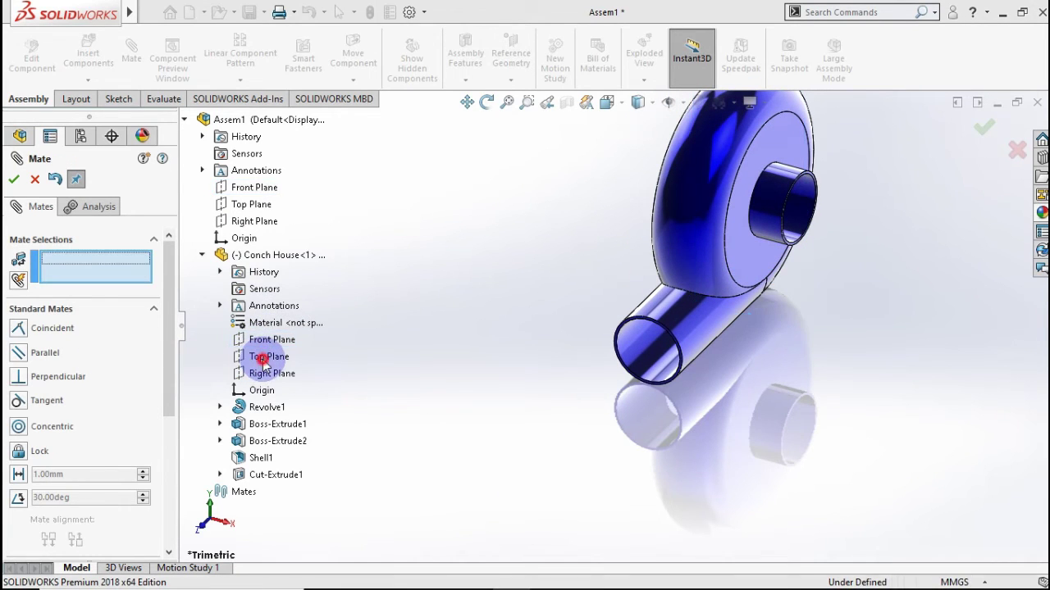
# - Add coincident Top-to-Top and Right-to-Right plane mates, leaving the assembly fully defined
pyautogui.click(269, 357)
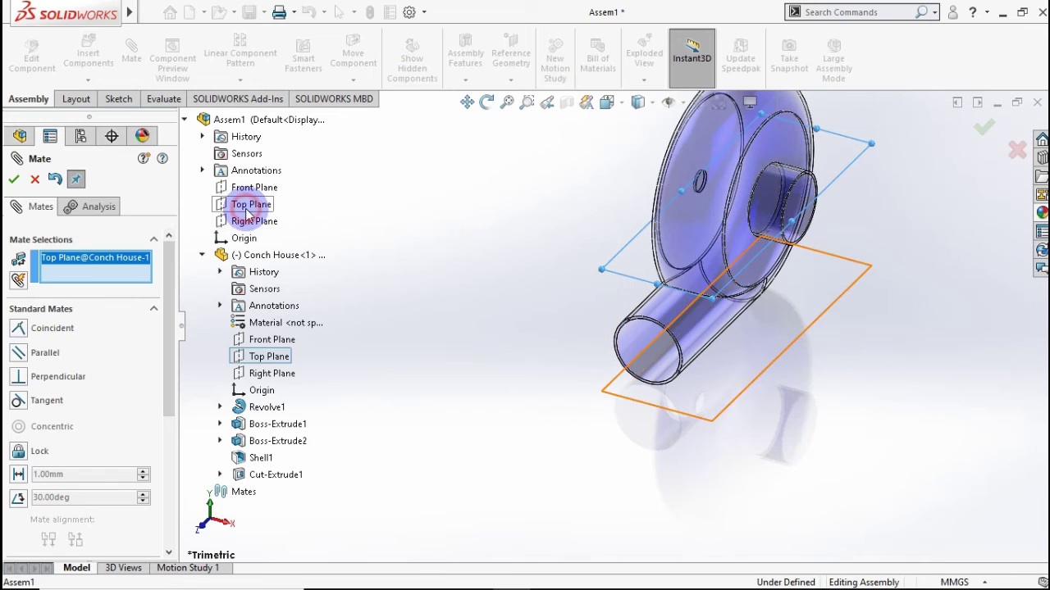
pyautogui.click(246, 208)
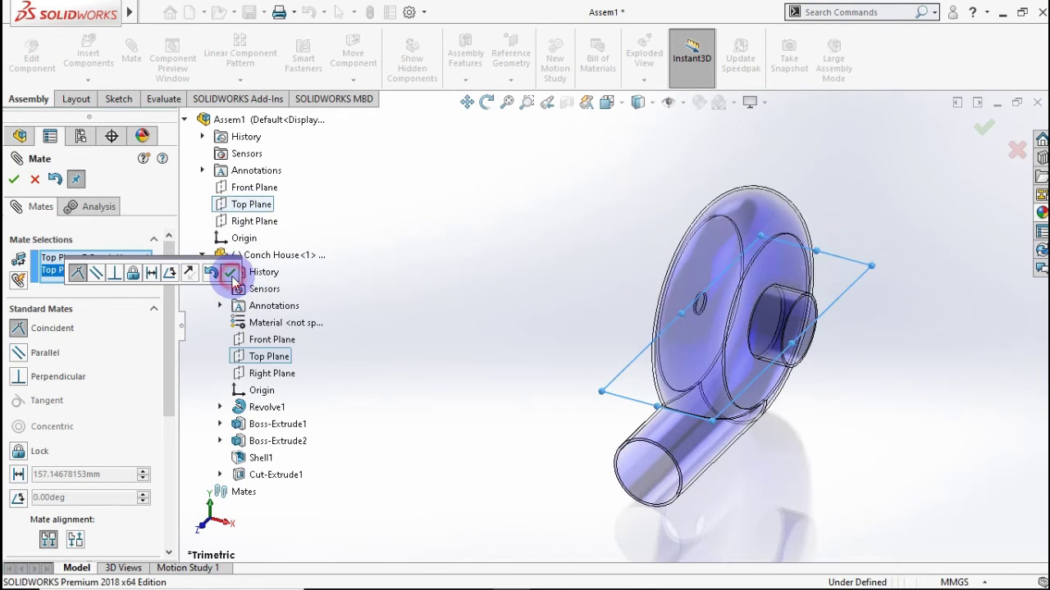
pyautogui.click(229, 272)
pyautogui.click(246, 223)
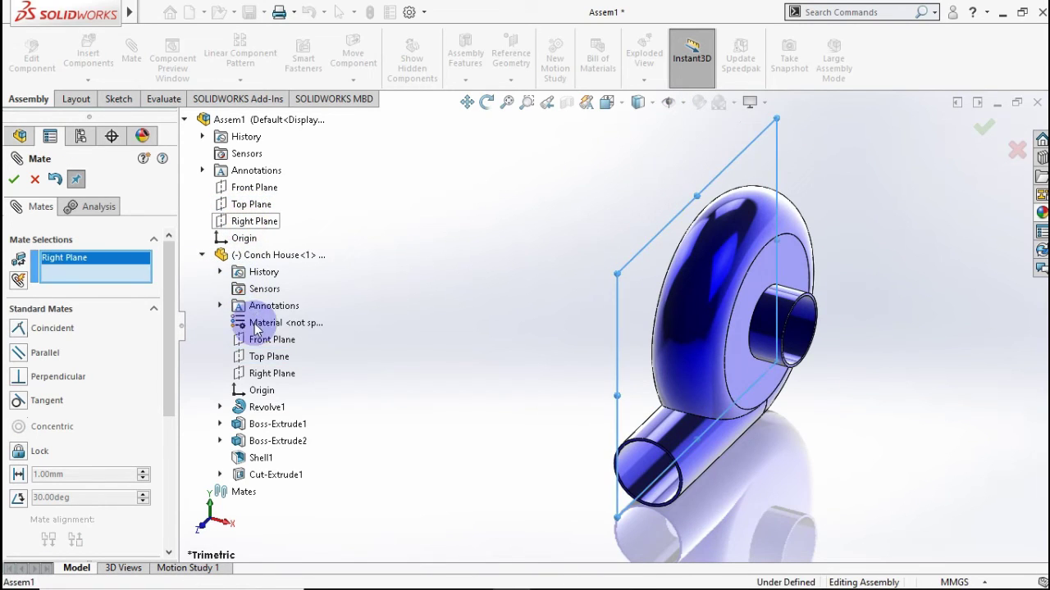
pyautogui.click(272, 373)
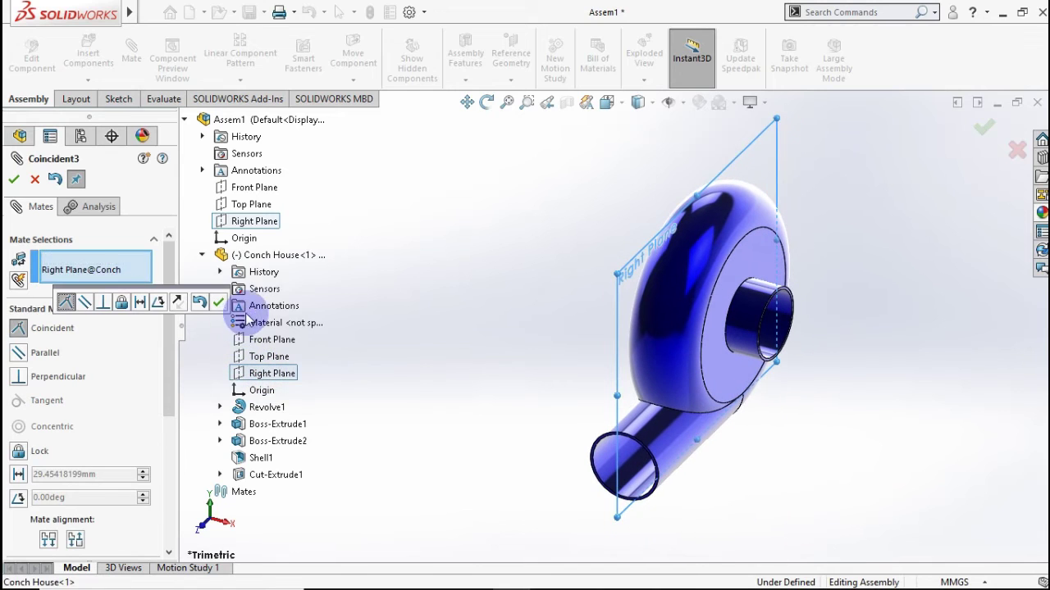
pyautogui.click(221, 302)
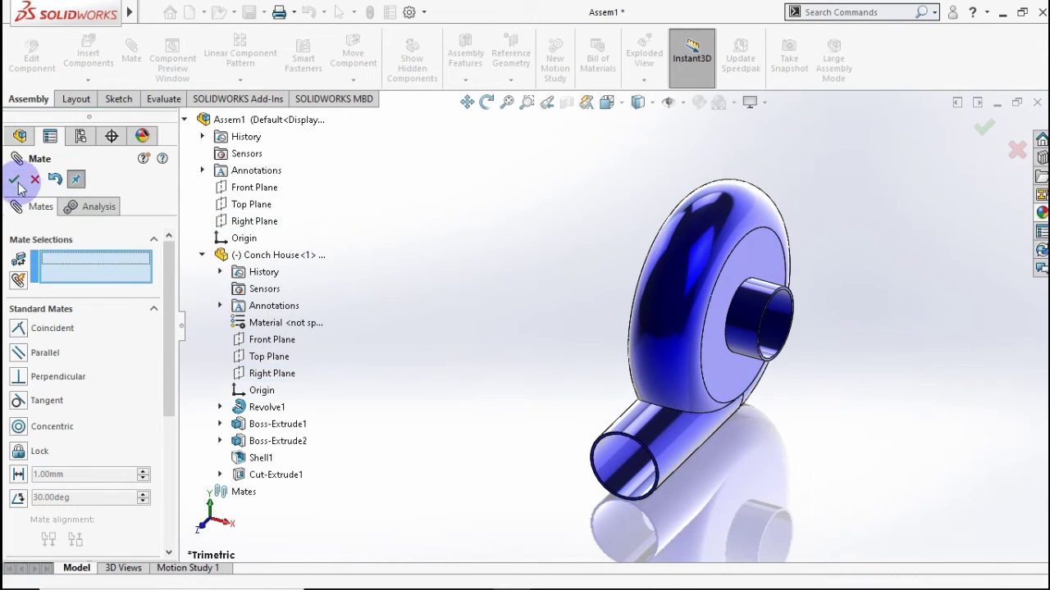
pyautogui.rightClick(418, 312)
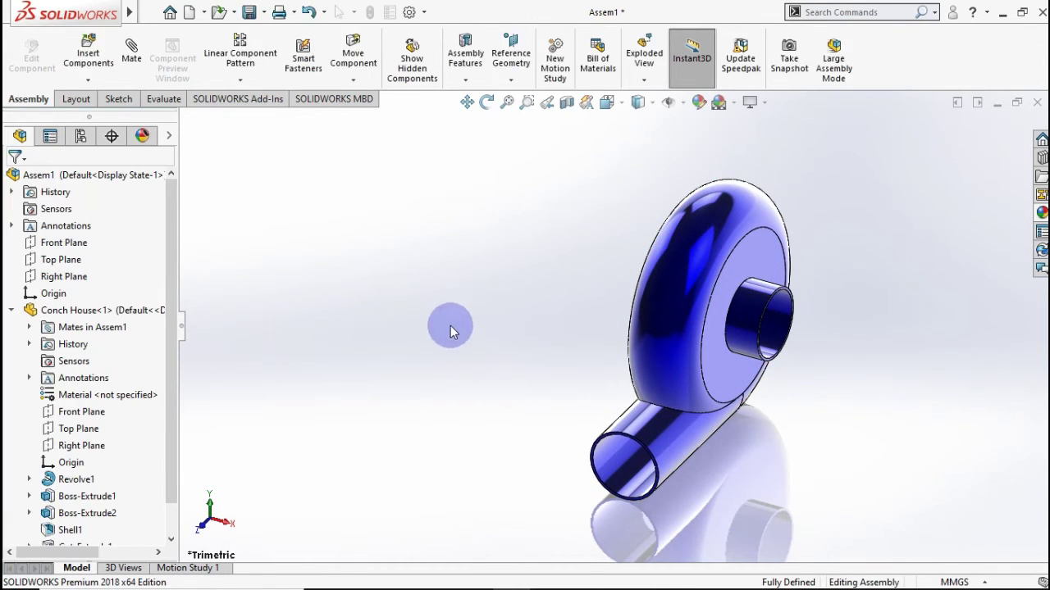
# - Insert the Impeller and Nozzel parts, placing the impeller left of the housing and the nozzle near its outlet
pyautogui.click(98, 61)
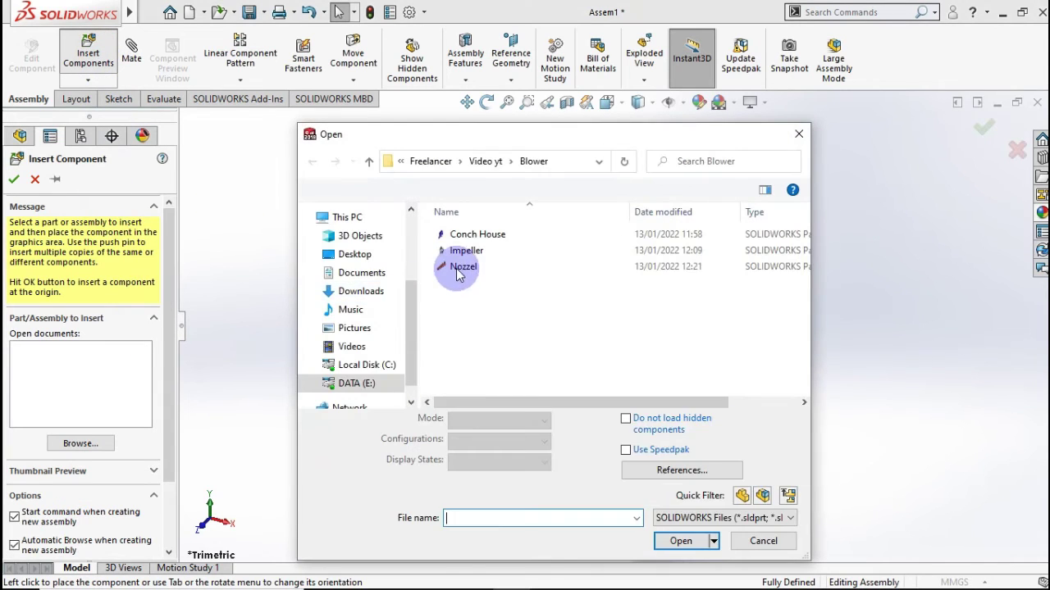
pyautogui.click(459, 266)
pyautogui.keyDown('ctrl'); pyautogui.click(464, 253); pyautogui.keyUp('ctrl')
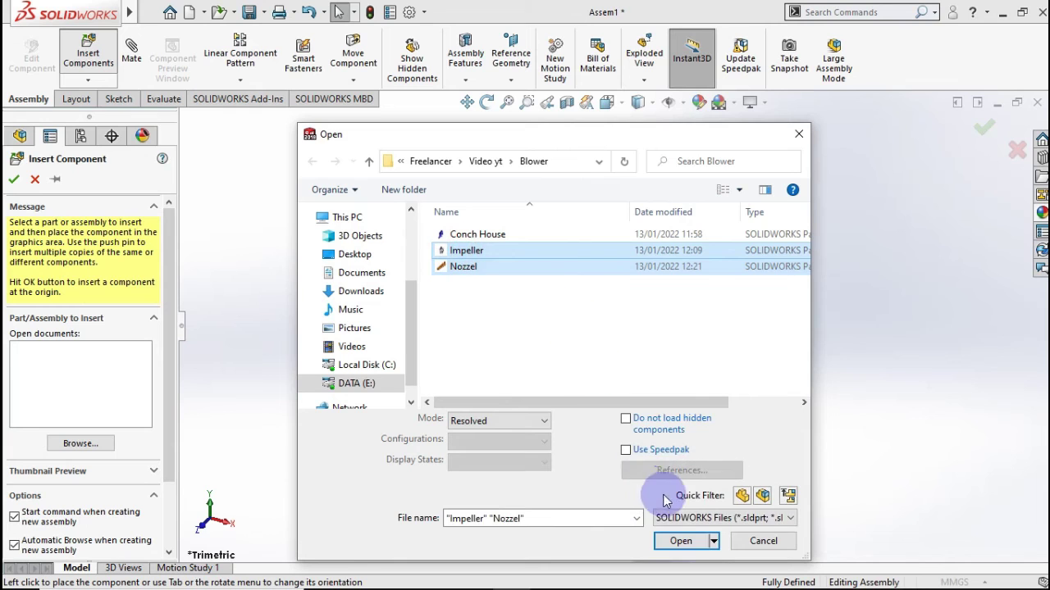
pyautogui.click(693, 543)
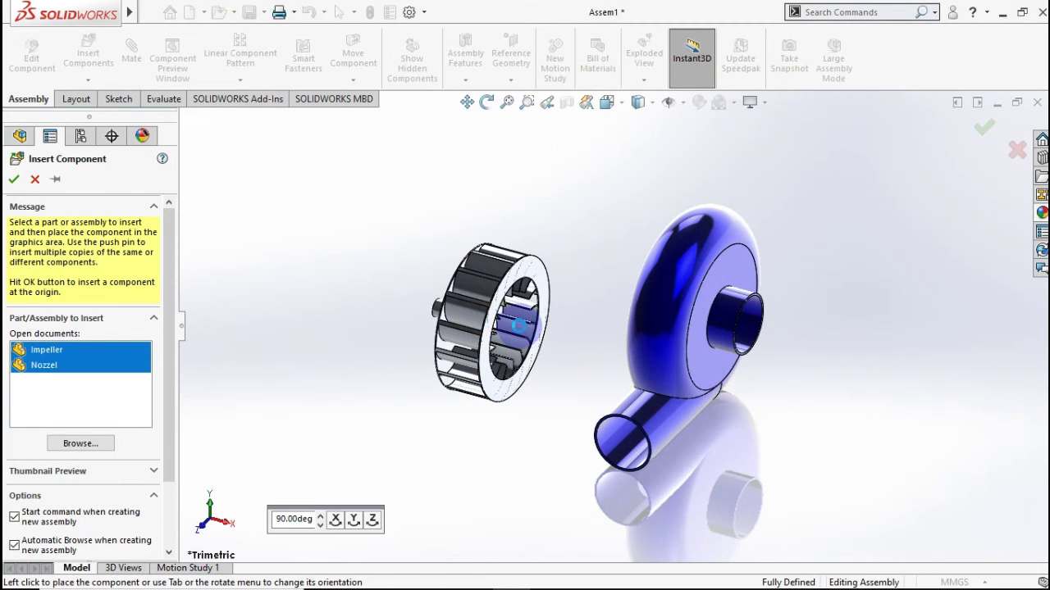
pyautogui.click(521, 331)
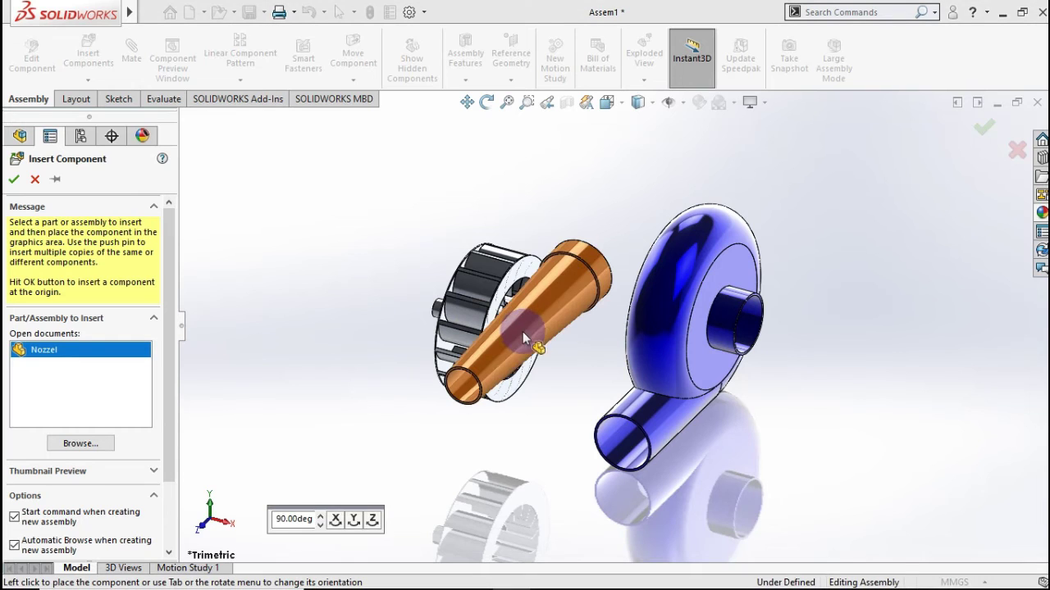
pyautogui.click(530, 479)
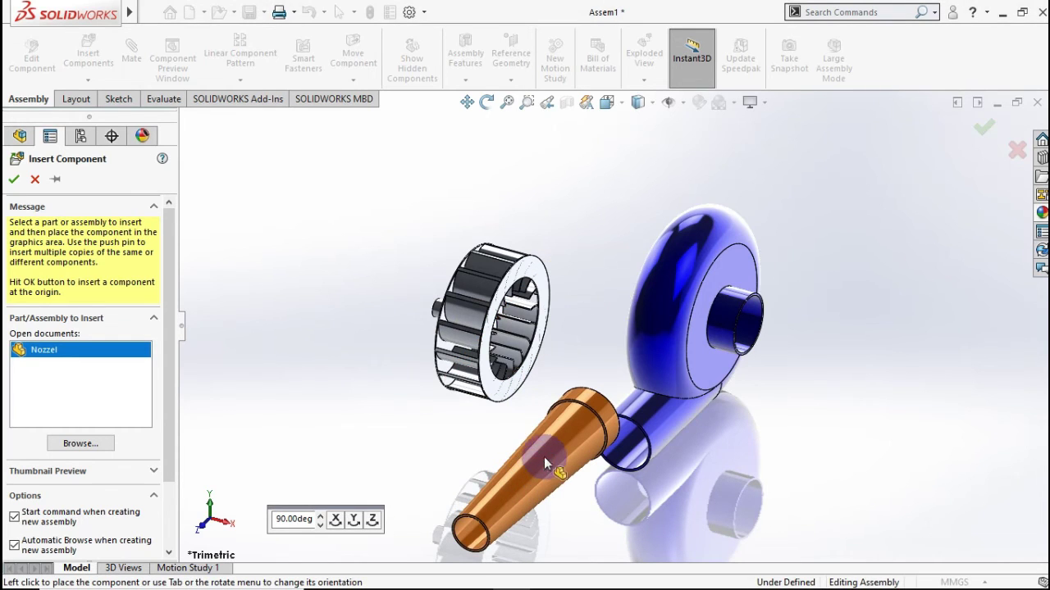
pyautogui.scroll(-2, 603, 377)
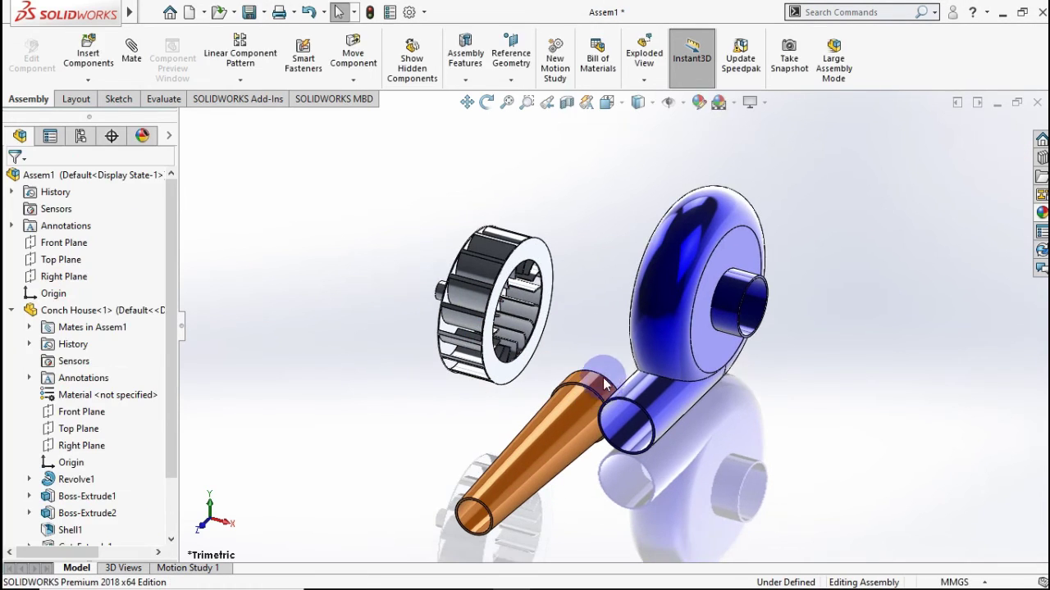
pyautogui.moveTo(603, 378)
pyautogui.mouseDown(button='middle')
pyautogui.moveTo(579, 395)
pyautogui.moveTo(439, 361)
pyautogui.mouseUp(button='middle')
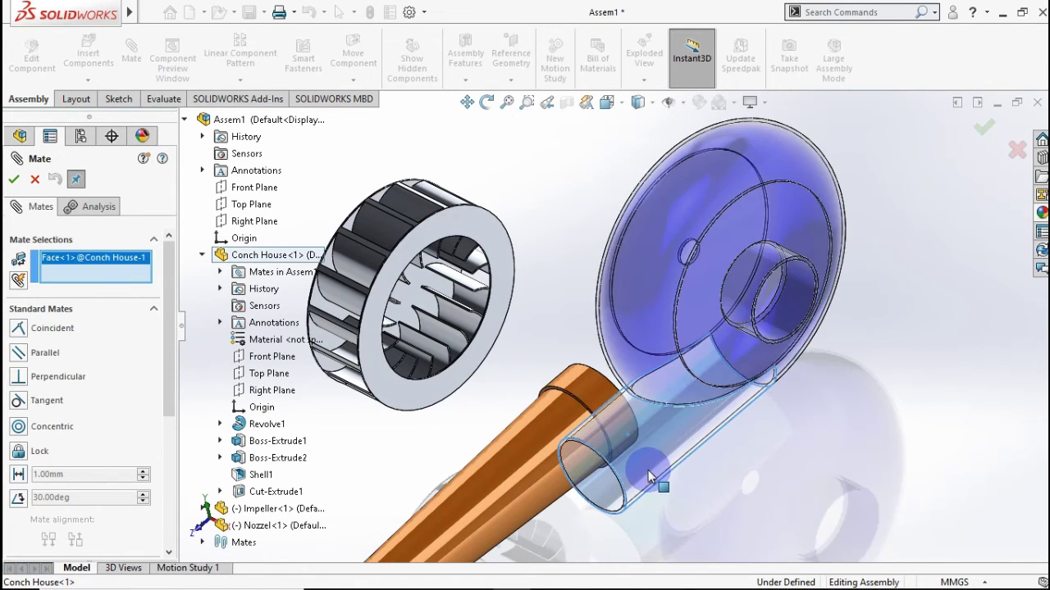
# - Mate the copper nozzle concentric with the housing outlet's cylindrical face
pyautogui.scroll(-5, 648, 472)
pyautogui.moveTo(646, 472); pyautogui.dragTo(775, 451, button='middle')
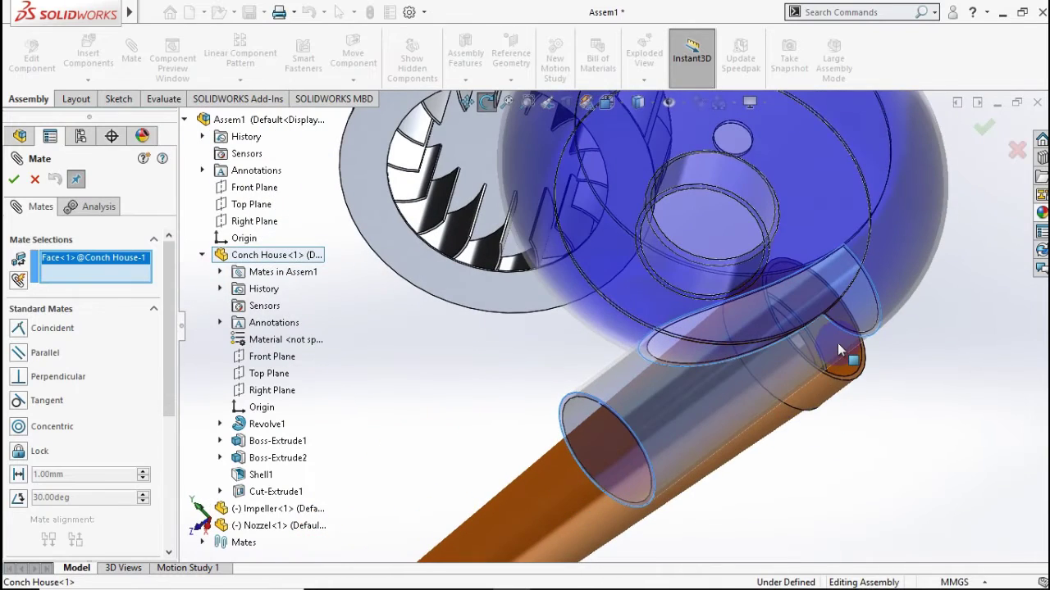
pyautogui.click(838, 348)
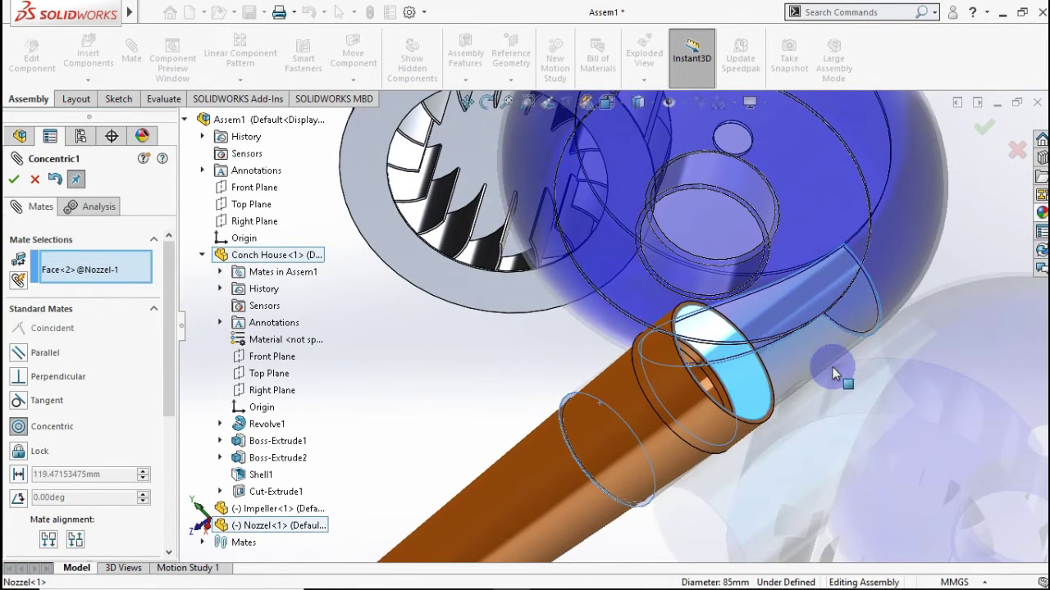
pyautogui.click(996, 430)
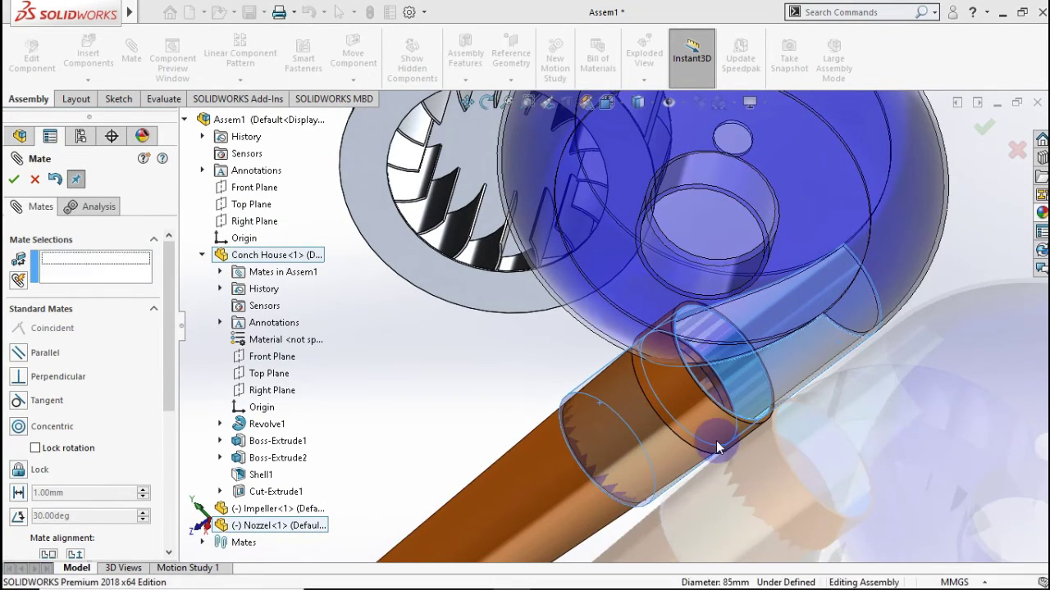
pyautogui.press('f')
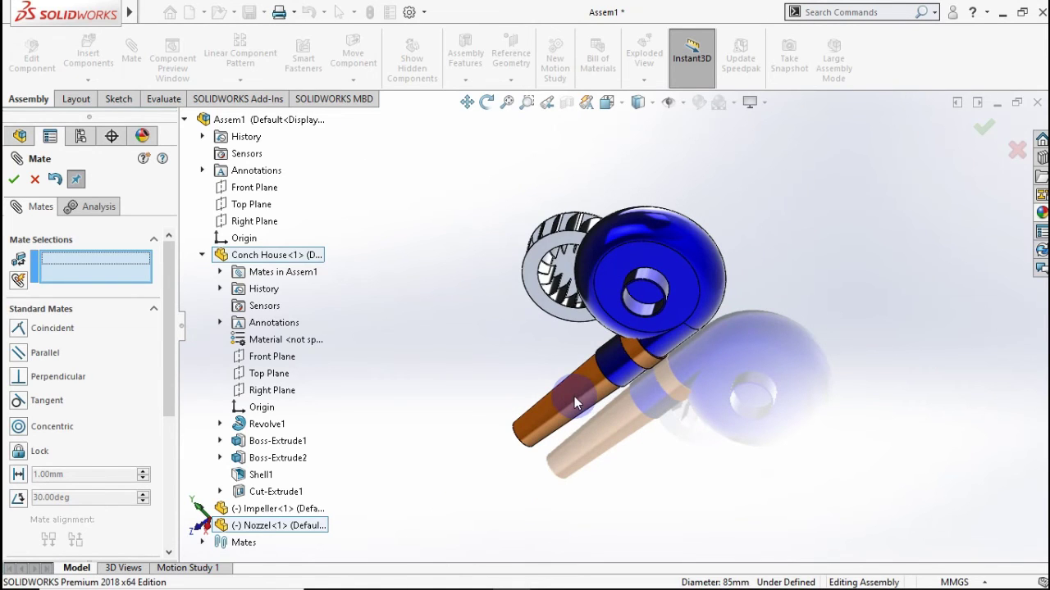
# - Pull the nozzle clear of the outlet and select the nozzle end face and outlet end face
pyautogui.moveTo(570, 392); pyautogui.dragTo(568, 408)
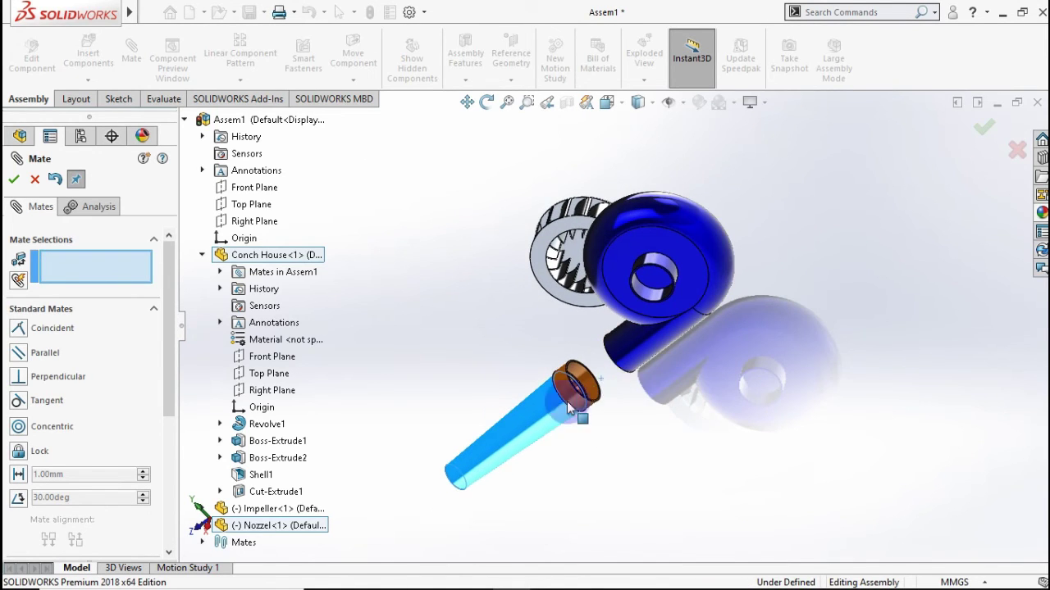
pyautogui.scroll(-3, 569, 407)
pyautogui.scroll(-3, 566, 406)
pyautogui.scroll(-3, 542, 410)
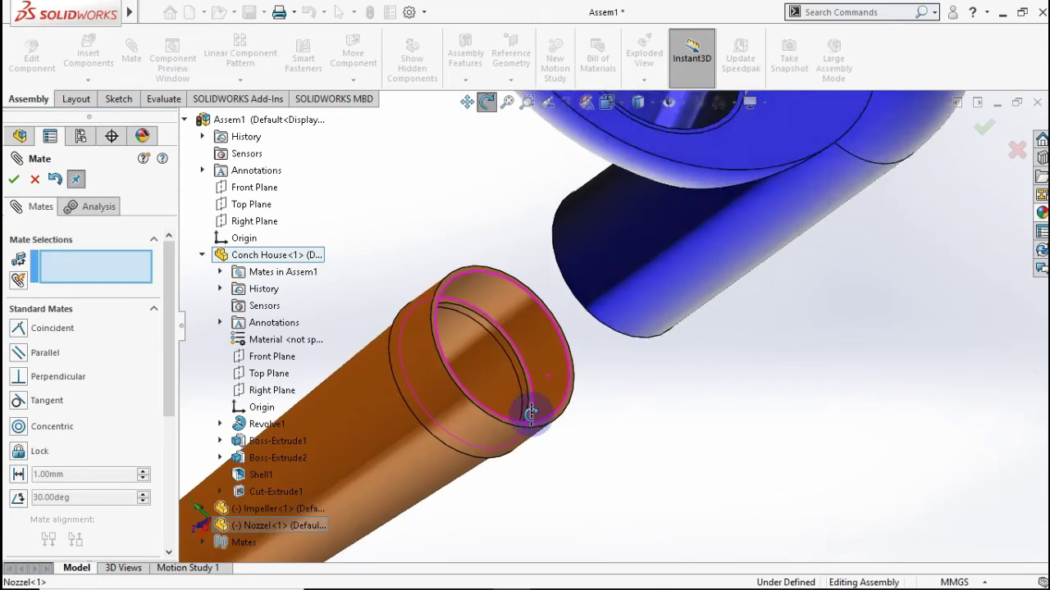
pyautogui.scroll(-3, 524, 398)
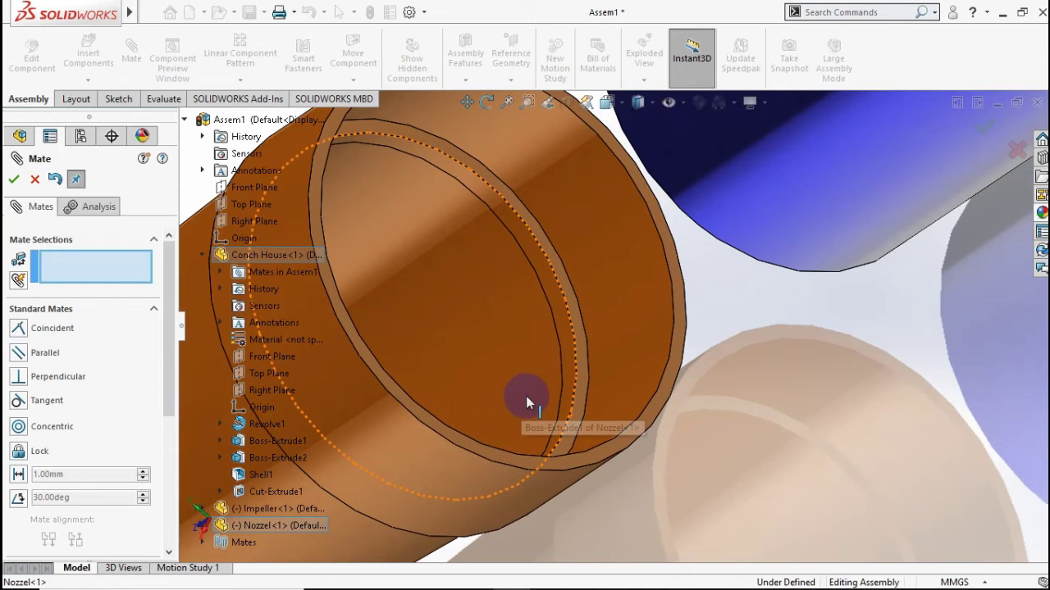
pyautogui.click(565, 340)
pyautogui.moveTo(662, 369)
pyautogui.mouseDown(button='middle')
pyautogui.moveTo(698, 363)
pyautogui.moveTo(733, 300)
pyautogui.moveTo(839, 277)
pyautogui.moveTo(860, 250)
pyautogui.mouseUp(button='middle')
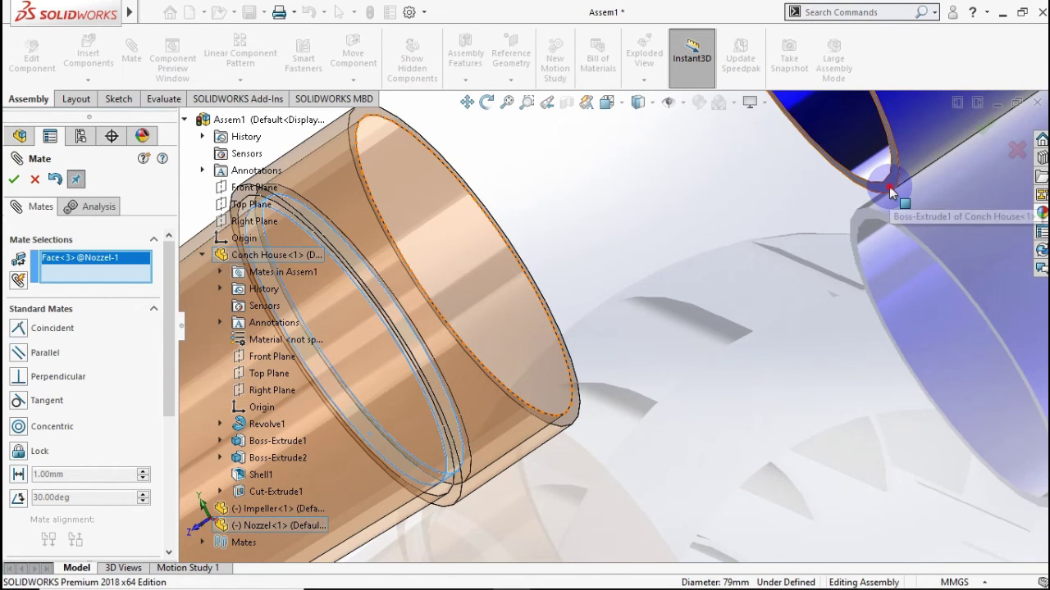
pyautogui.click(890, 191)
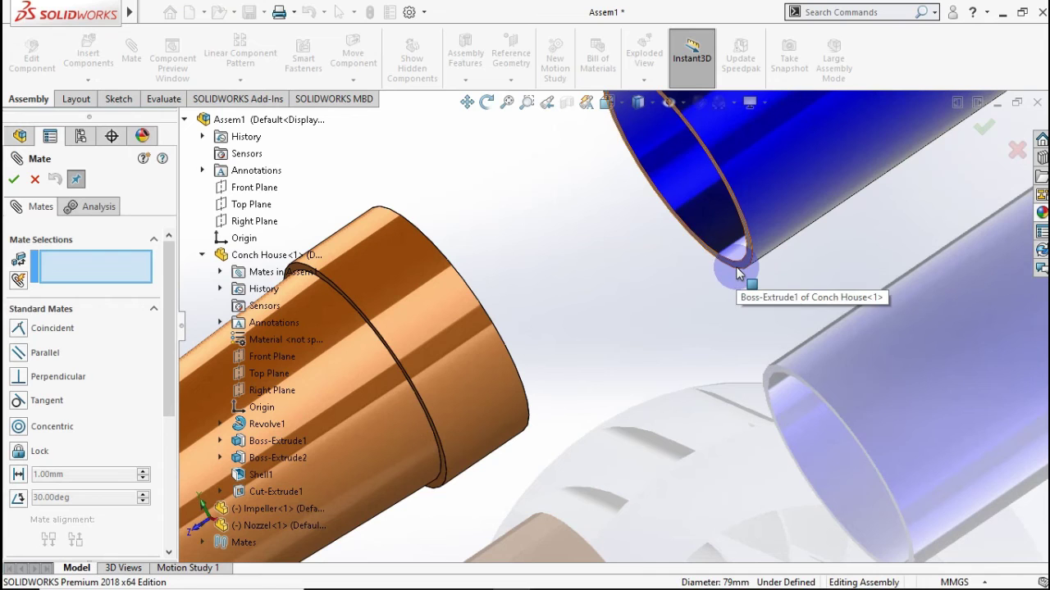
pyautogui.click(735, 272)
# - Seat the nozzle shoulder flush on the outlet end with a Coincident mate
pyautogui.moveTo(703, 286); pyautogui.dragTo(613, 361, button='middle')
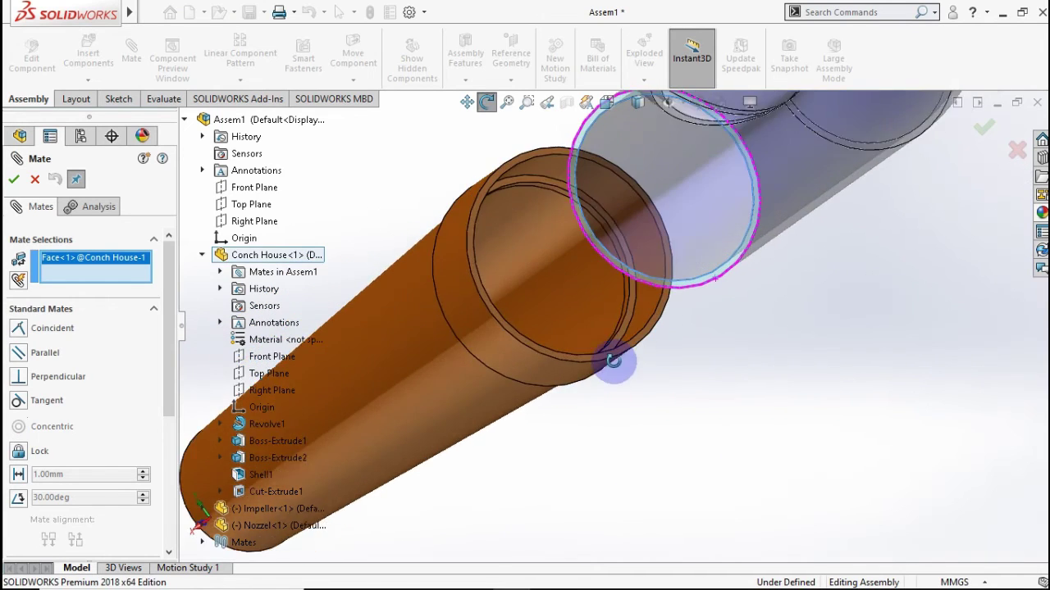
pyautogui.scroll(-2, 613, 352)
pyautogui.scroll(-2, 605, 340)
pyautogui.scroll(-2, 597, 332)
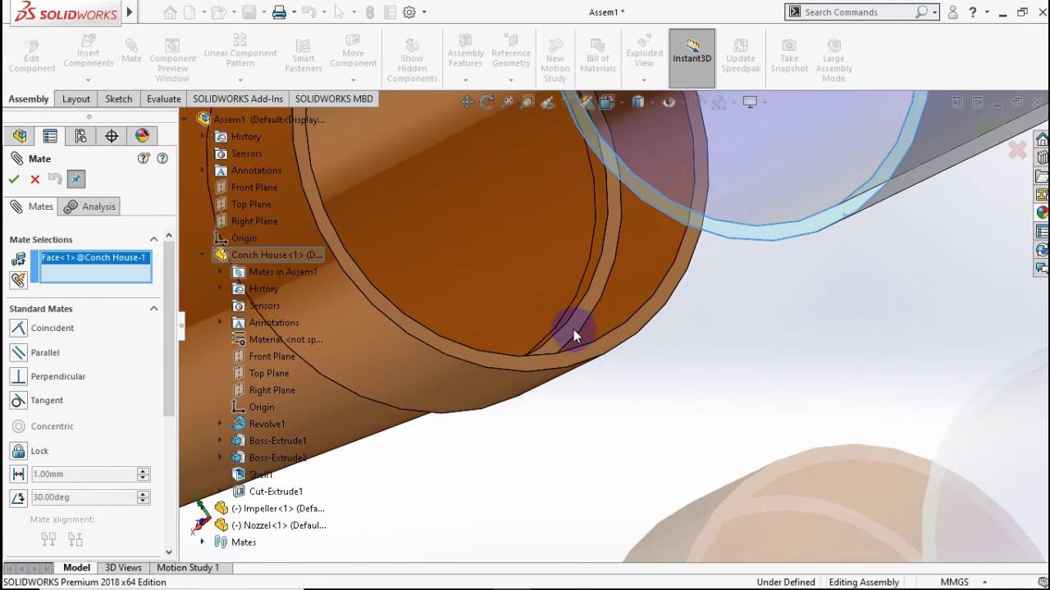
pyautogui.click(573, 326)
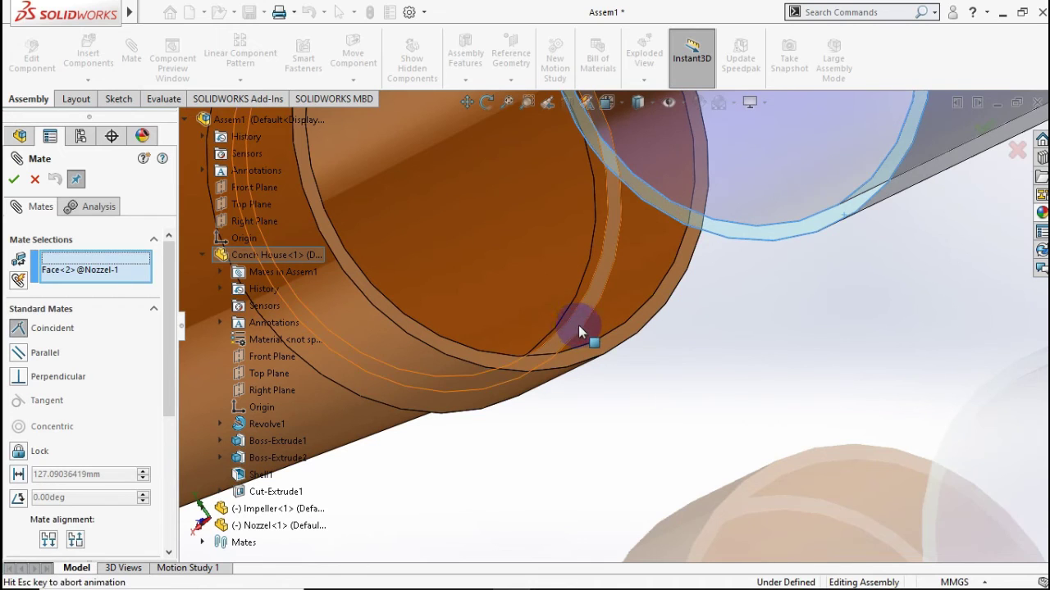
pyautogui.click(838, 302)
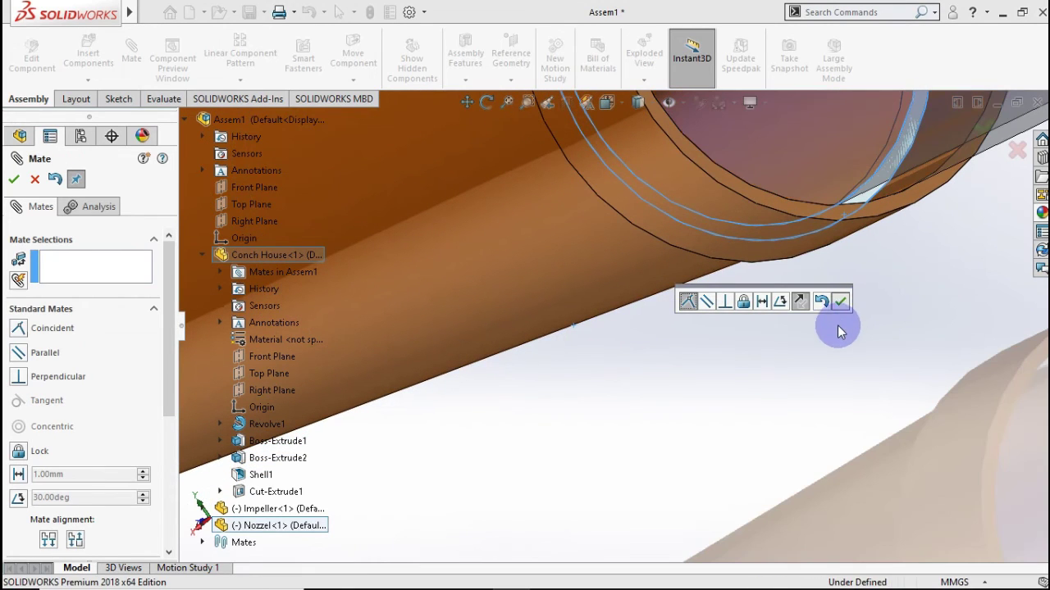
pyautogui.scroll(3, 811, 330)
pyautogui.scroll(2, 691, 332)
pyautogui.moveTo(691, 332)
pyautogui.mouseDown(button='middle')
pyautogui.moveTo(746, 328)
pyautogui.moveTo(788, 285)
pyautogui.mouseUp(button='middle')
pyautogui.scroll(2, 623, 295)
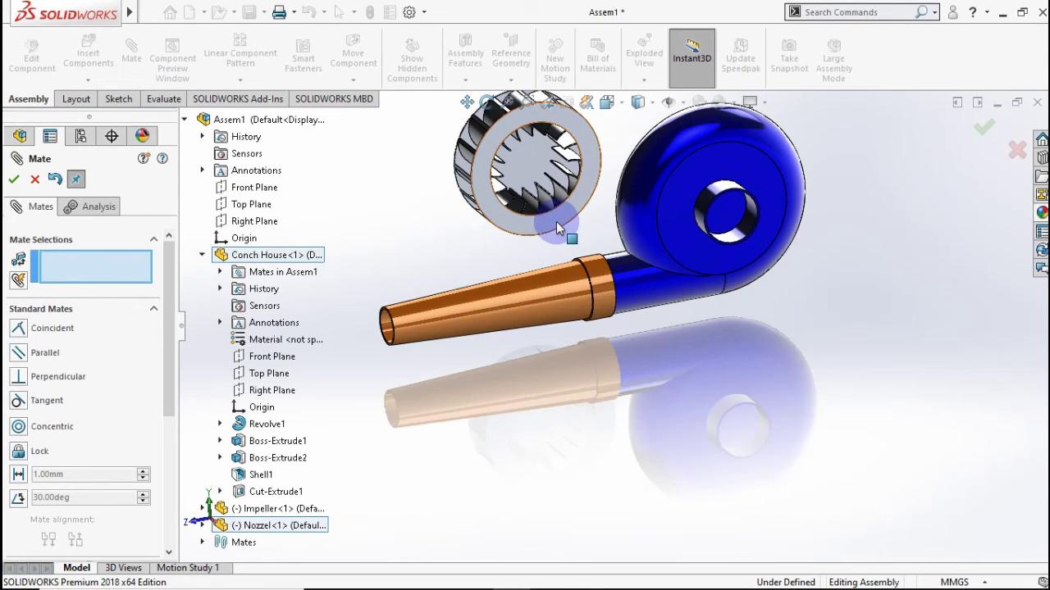
# - Add a Concentric mate lining the impeller shaft up with the Conch House's 25 mm hole
pyautogui.moveTo(556, 222)
pyautogui.mouseDown(button='middle')
pyautogui.moveTo(614, 197)
pyautogui.moveTo(628, 227)
pyautogui.moveTo(656, 241)
pyautogui.moveTo(621, 281)
pyautogui.moveTo(497, 251)
pyautogui.mouseUp(button='middle')
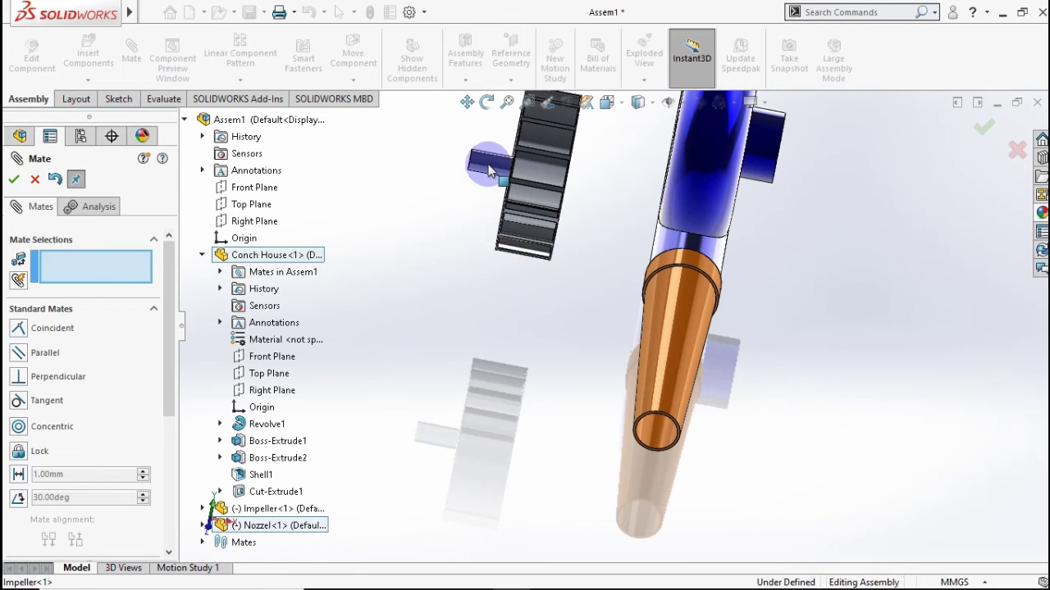
pyautogui.moveTo(609, 157); pyautogui.dragTo(690, 169, button='middle')
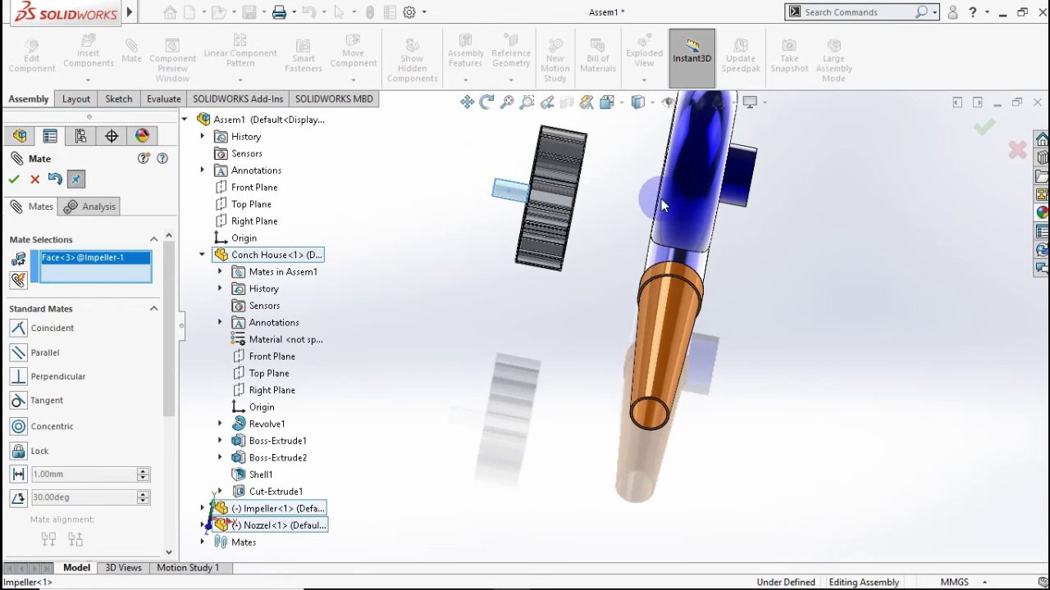
pyautogui.scroll(-3, 660, 206)
pyautogui.moveTo(564, 212); pyautogui.dragTo(587, 303, button='middle')
pyautogui.scroll(-2, 599, 316)
pyautogui.scroll(-2, 598, 316)
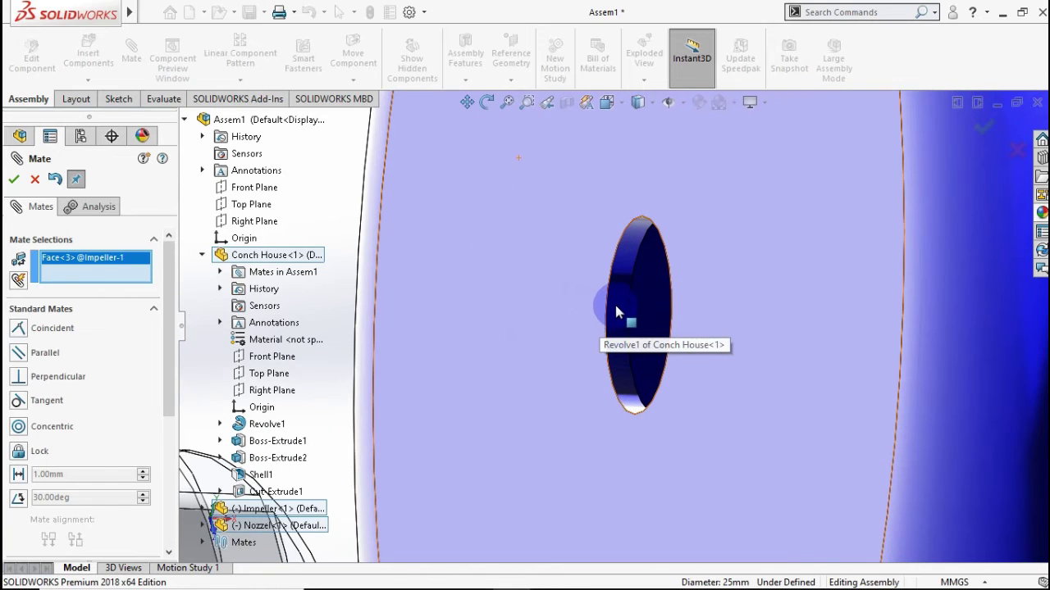
pyautogui.click(616, 307)
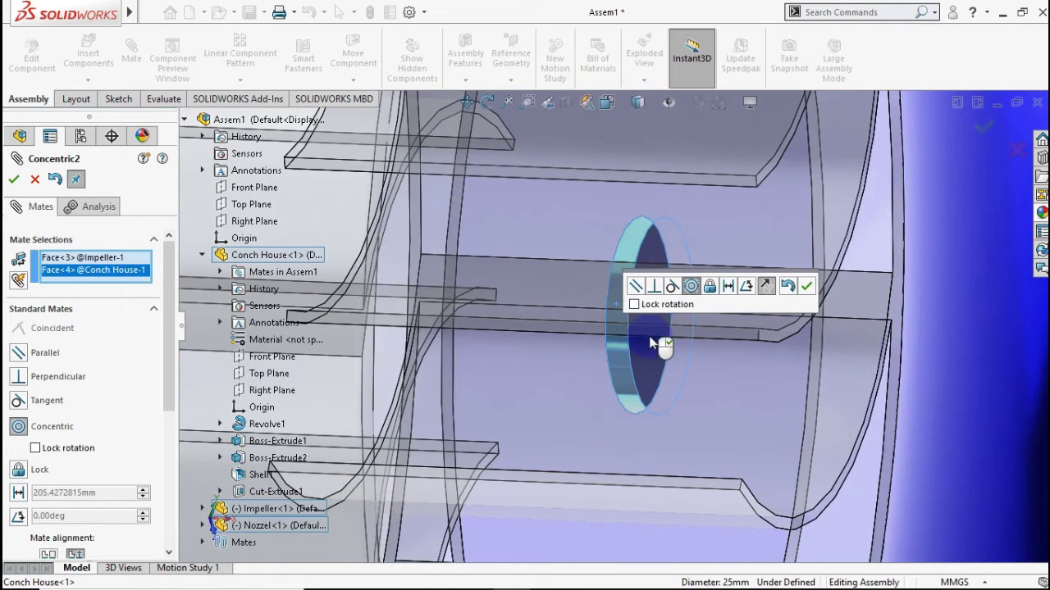
pyautogui.click(807, 286)
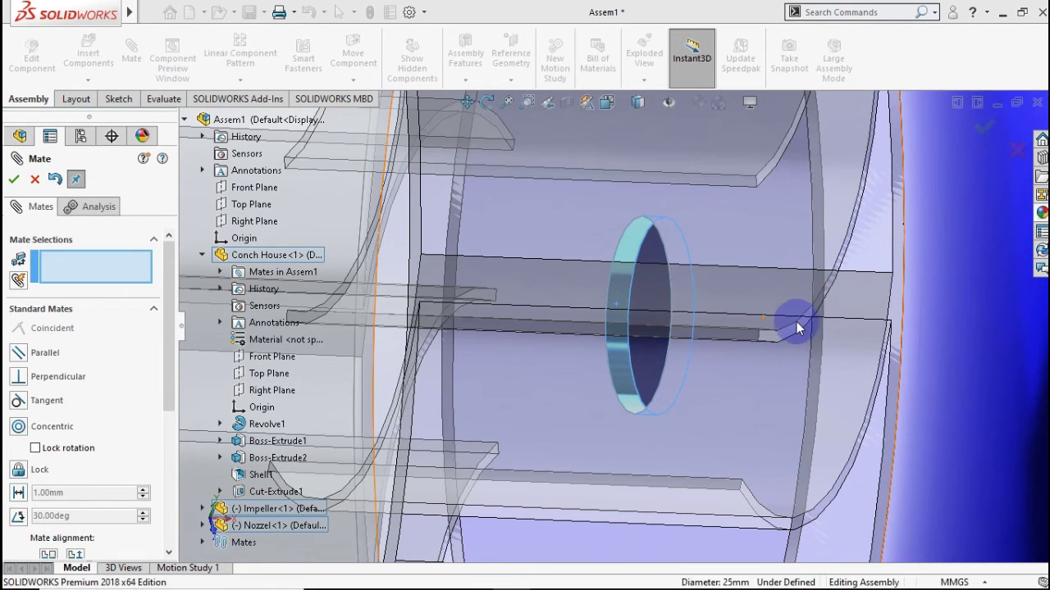
pyautogui.scroll(3, 791, 327)
# - Set a flipped 2 mm Distance mate between the impeller side face and housing front face, then finish mating
pyautogui.scroll(2, 789, 328)
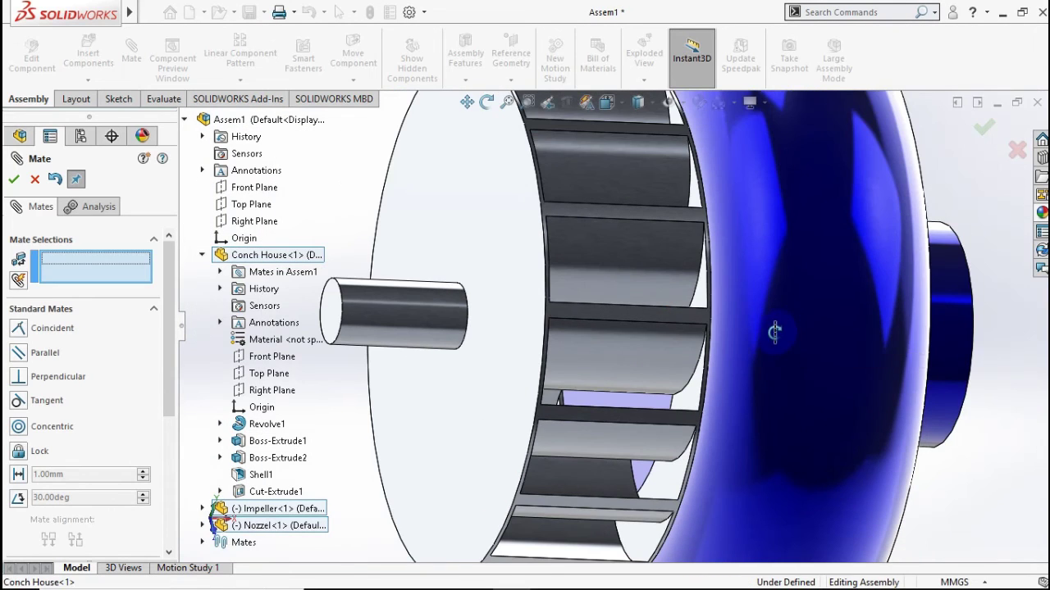
pyautogui.moveTo(774, 331); pyautogui.dragTo(763, 337, button='middle')
pyautogui.scroll(2, 759, 334)
pyautogui.moveTo(639, 380)
pyautogui.mouseDown(button='middle')
pyautogui.moveTo(660, 373)
pyautogui.moveTo(553, 392)
pyautogui.mouseUp(button='middle')
pyautogui.click(552, 392)
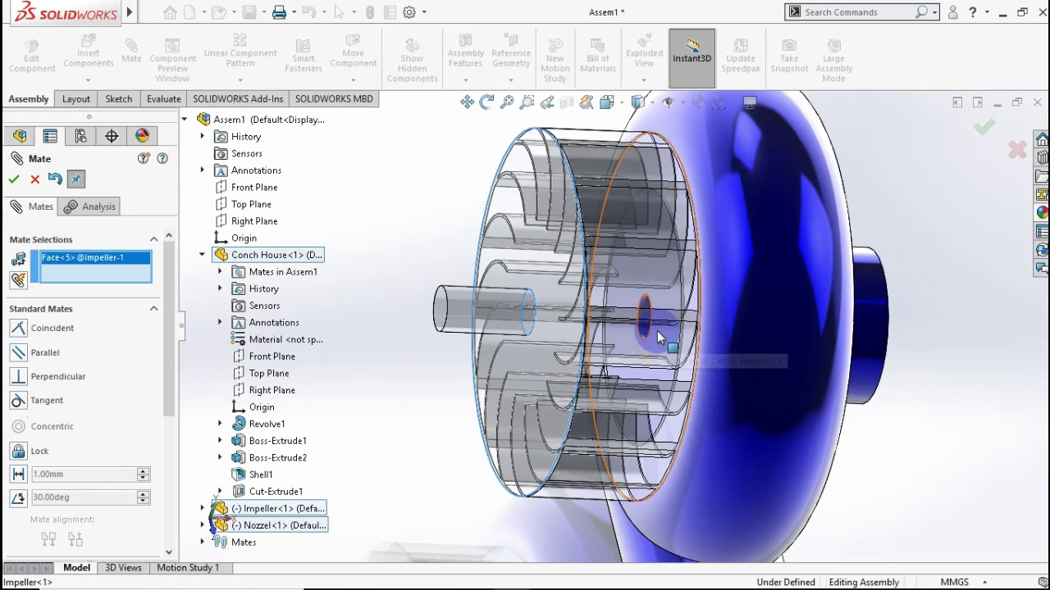
pyautogui.moveTo(654, 336); pyautogui.dragTo(783, 329, button='middle')
pyautogui.click(783, 330)
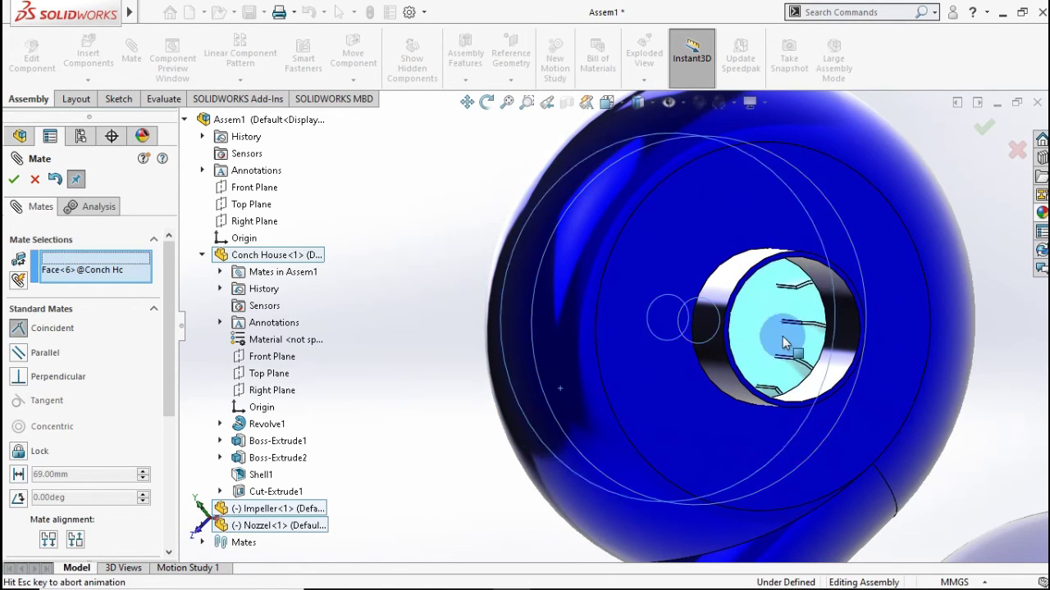
pyautogui.click(18, 474)
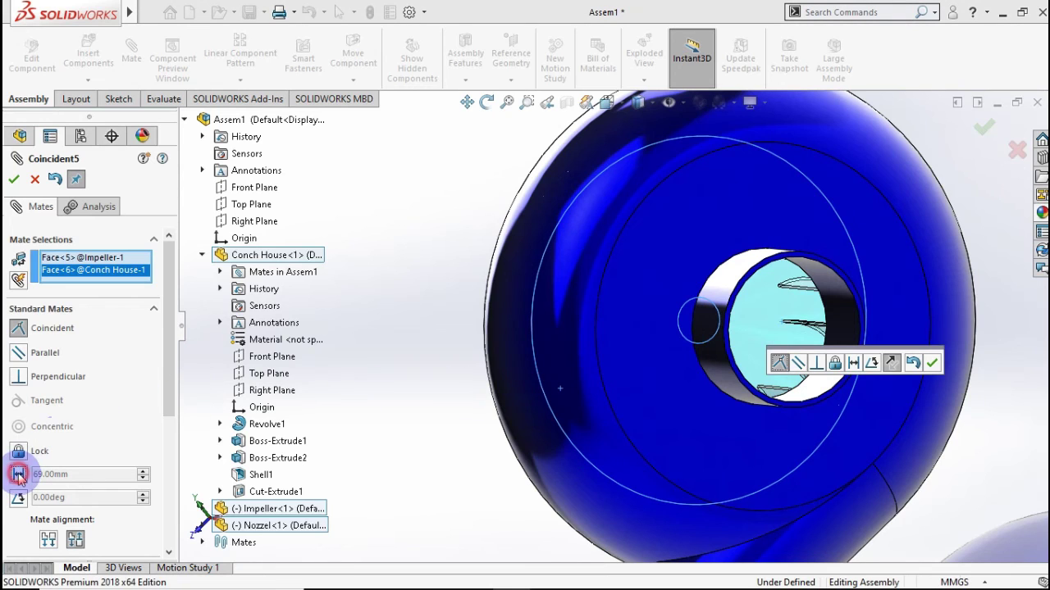
pyautogui.write('2.00mm')
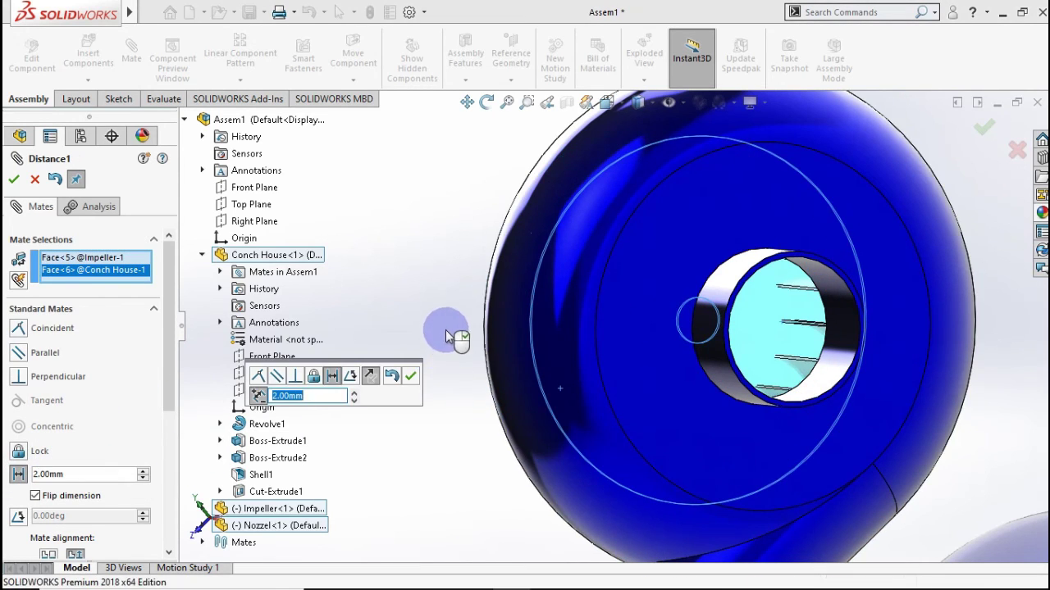
pyautogui.moveTo(452, 340)
pyautogui.mouseDown(button='middle')
pyautogui.moveTo(491, 285)
pyautogui.moveTo(515, 288)
pyautogui.mouseUp(button='middle')
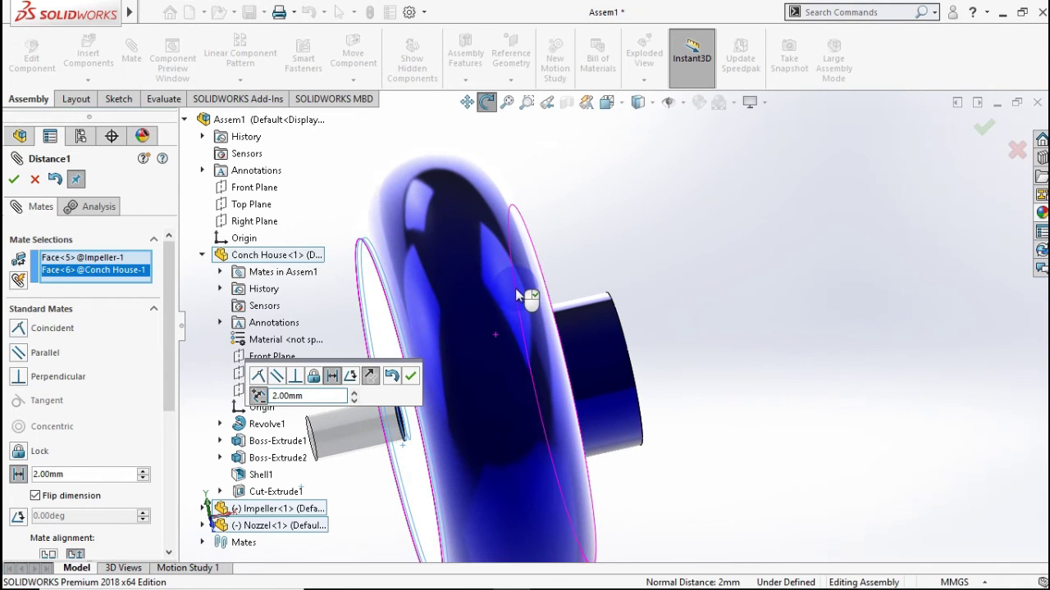
pyautogui.click(35, 496)
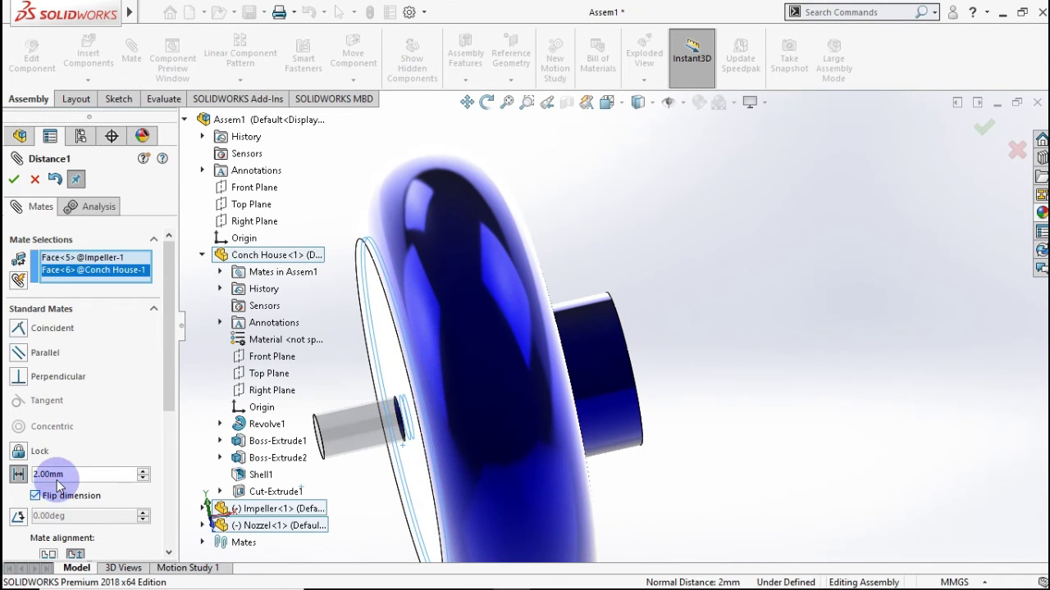
pyautogui.click(14, 179)
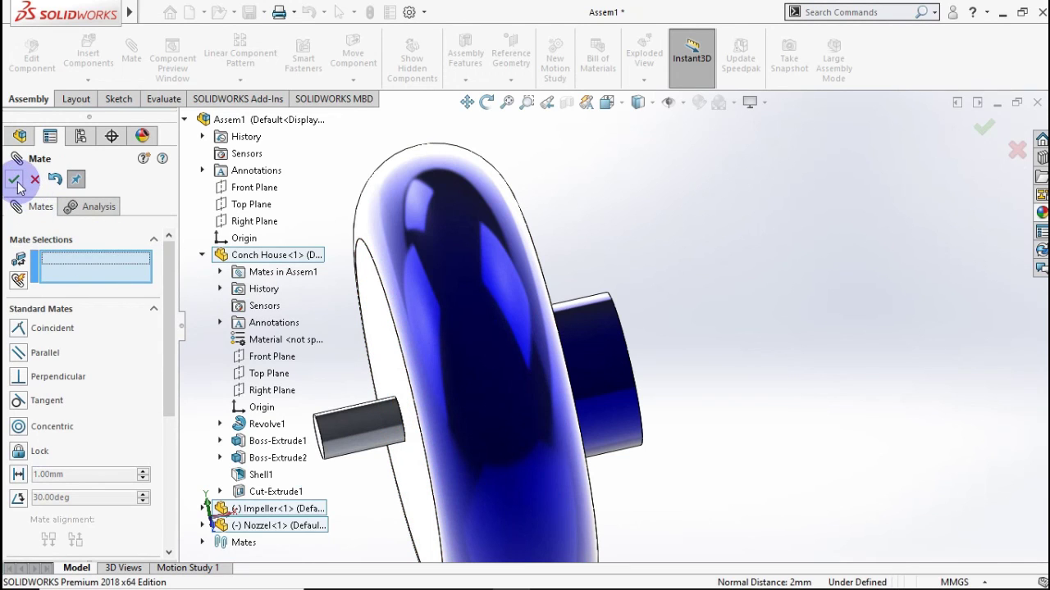
pyautogui.rightClick(647, 260)
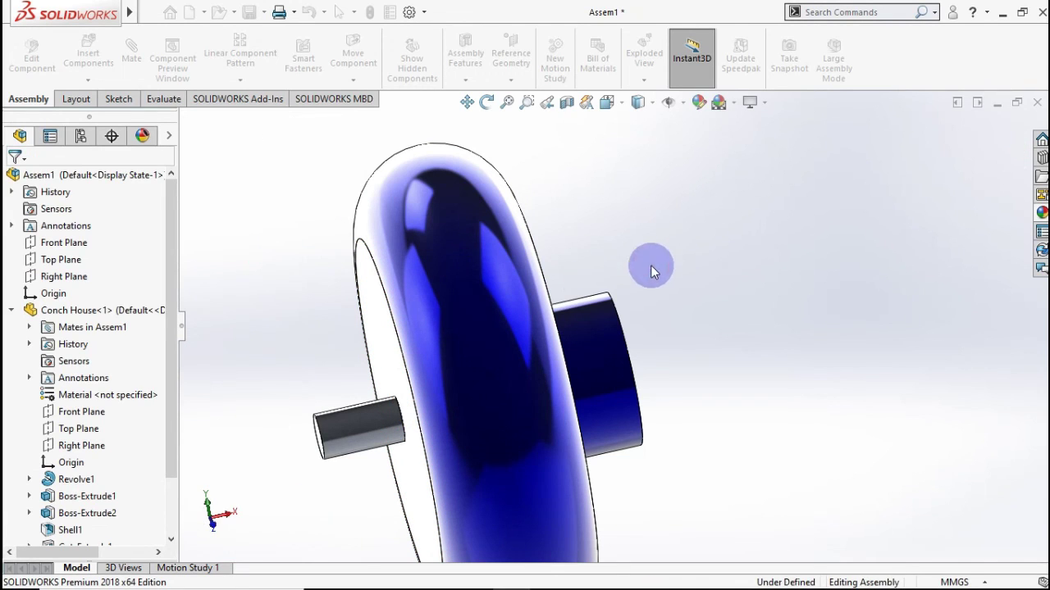
# - Apply Change Transparency to Conch House to reveal the impeller, then switch to isometric view
pyautogui.click(10, 312)
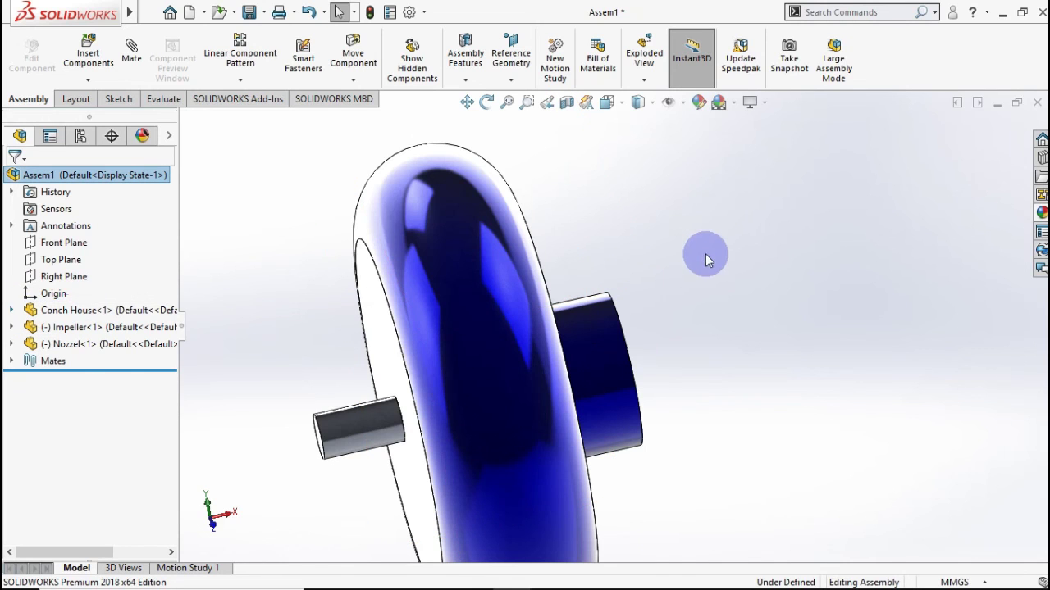
pyautogui.moveTo(706, 256)
pyautogui.mouseDown(button='middle')
pyautogui.moveTo(623, 338)
pyautogui.moveTo(656, 370)
pyautogui.moveTo(611, 359)
pyautogui.mouseUp(button='middle')
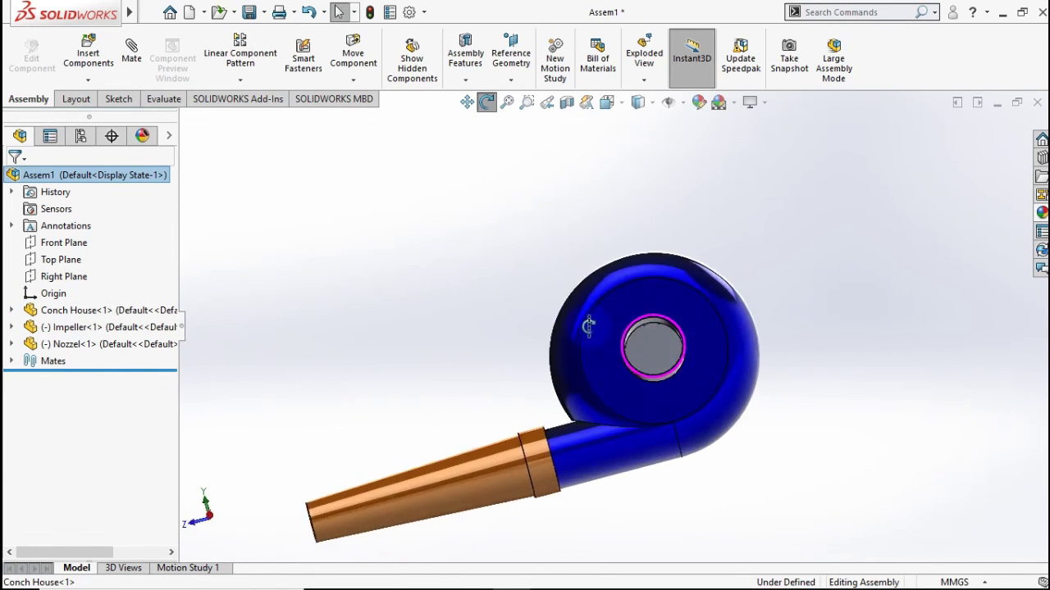
pyautogui.click(661, 365)
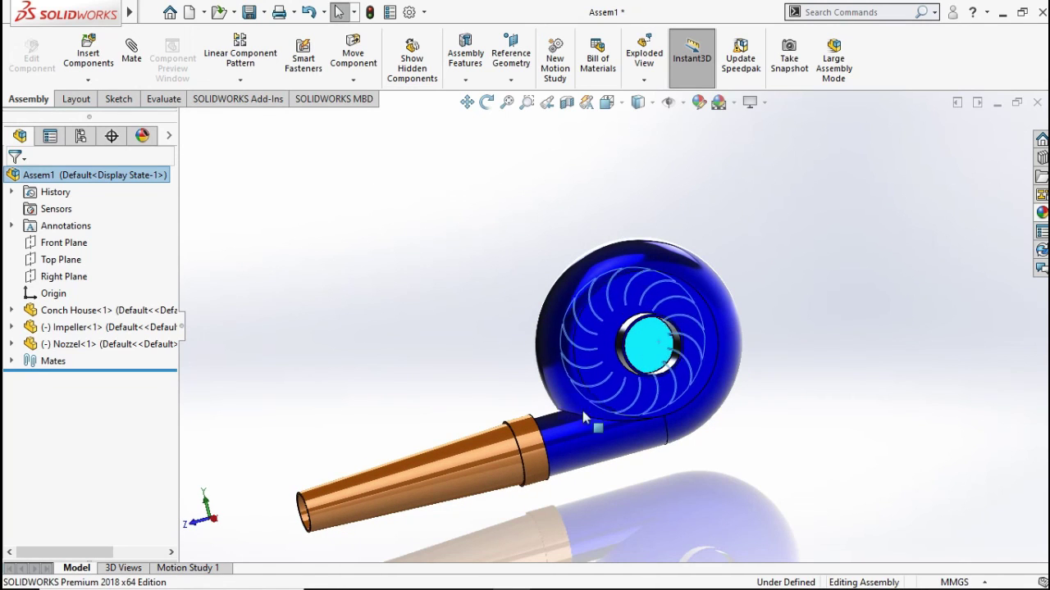
pyautogui.click(421, 319)
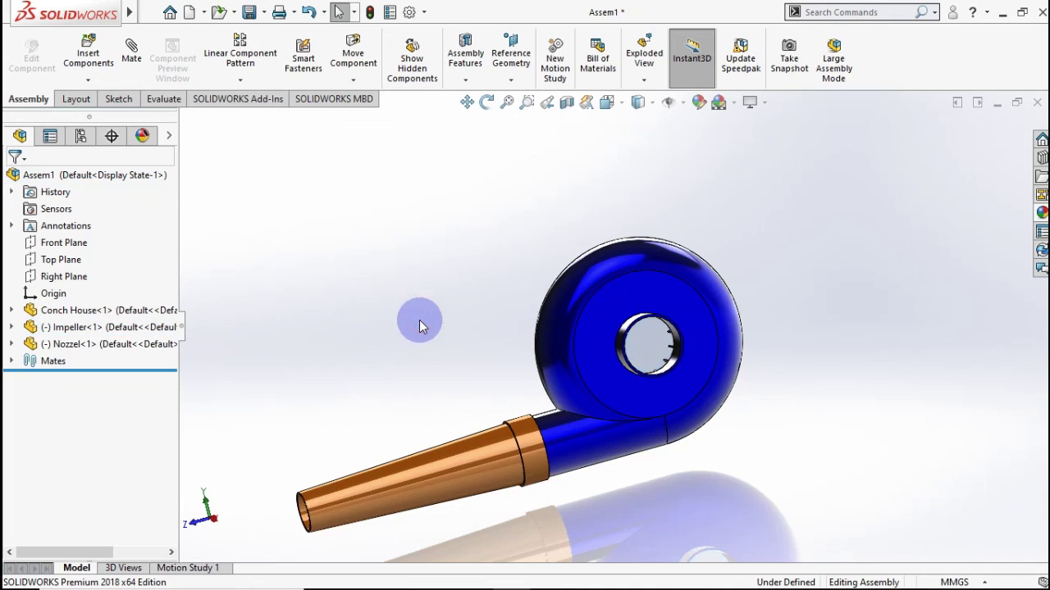
pyautogui.moveTo(419, 320)
pyautogui.mouseDown(button='middle')
pyautogui.moveTo(591, 265)
pyautogui.moveTo(808, 341)
pyautogui.mouseUp(button='middle')
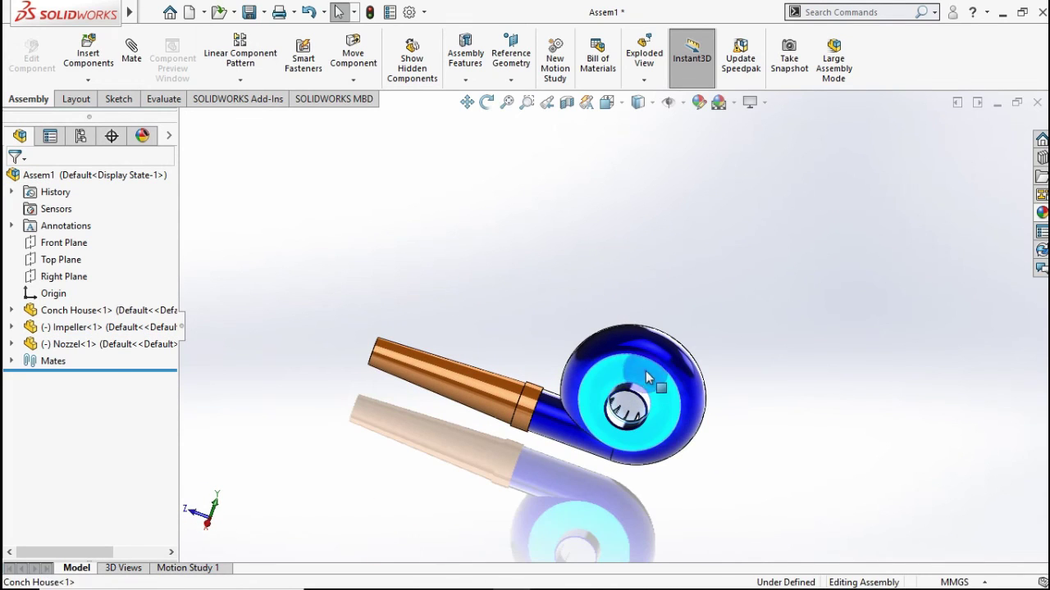
pyautogui.rightClick(644, 376)
pyautogui.click(773, 18)
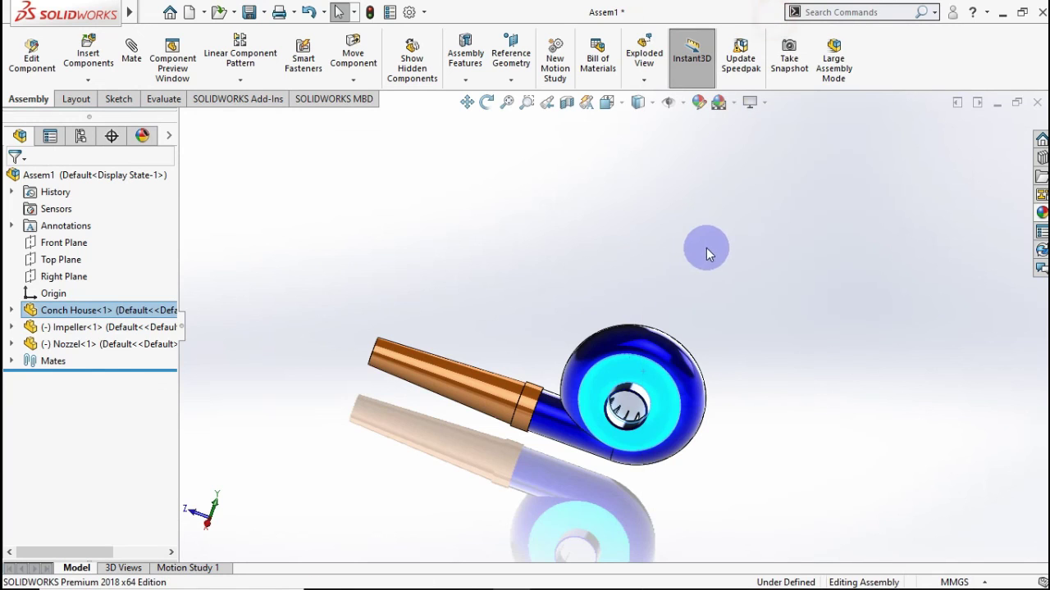
pyautogui.moveTo(668, 302)
pyautogui.mouseDown(button='middle')
pyautogui.moveTo(661, 280)
pyautogui.moveTo(593, 263)
pyautogui.moveTo(681, 215)
pyautogui.moveTo(757, 241)
pyautogui.moveTo(762, 263)
pyautogui.moveTo(719, 295)
pyautogui.moveTo(555, 268)
pyautogui.mouseUp(button='middle')
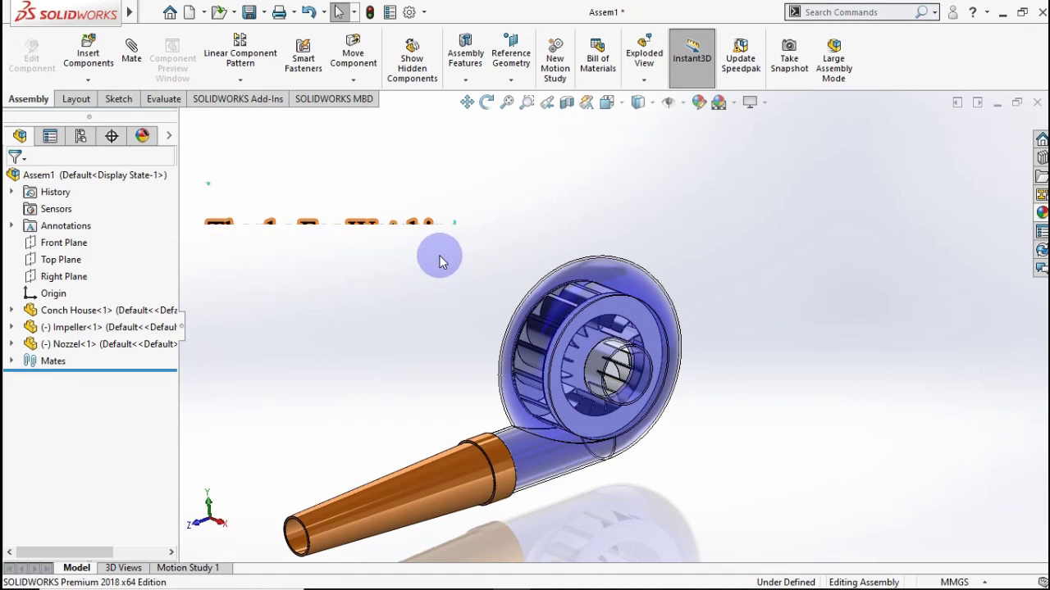
pyautogui.hotkey('ctrl', '7')
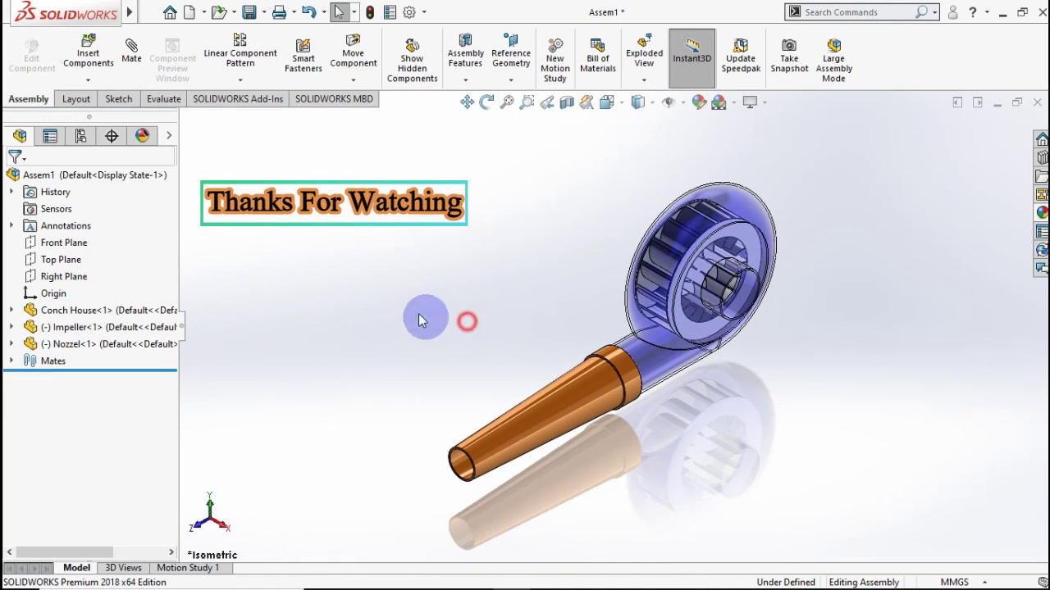